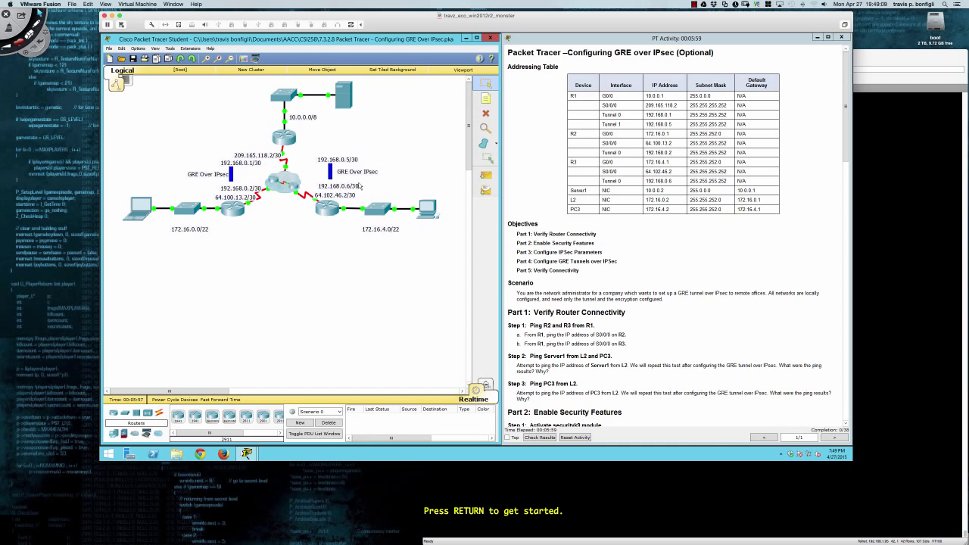
Scroll the activity instructions down to Parts 1 and 2, and bring up R1's command line.
scroll(541, 281, down, 3)
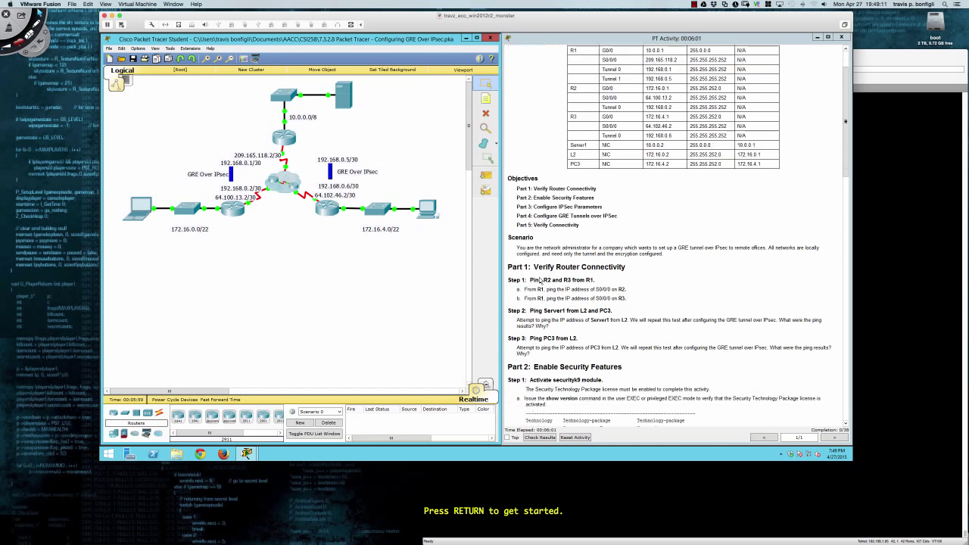
scroll(539, 279, down, 4)
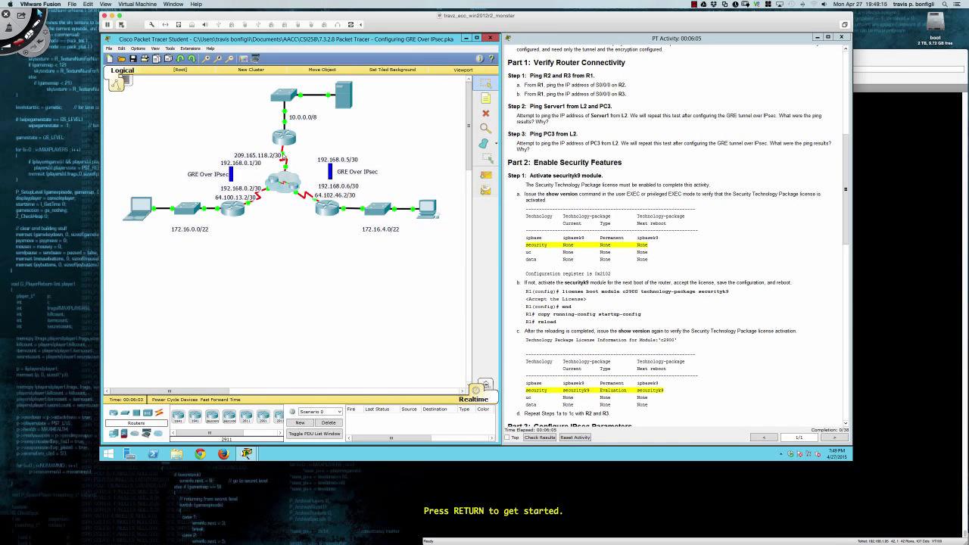
click(283, 141)
Place R1's and R2's consoles below the topology and widen them.
click(514, 151)
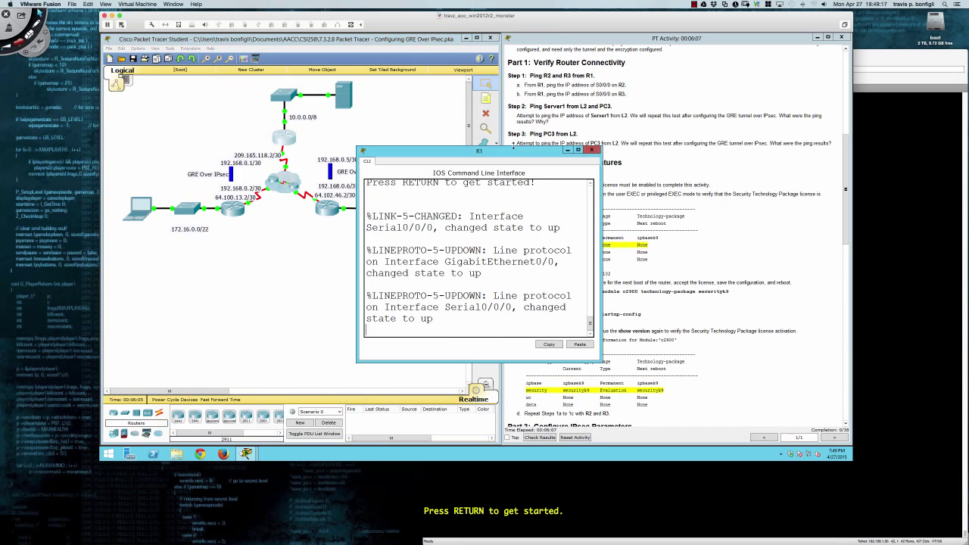
drag(513, 155, 259, 234)
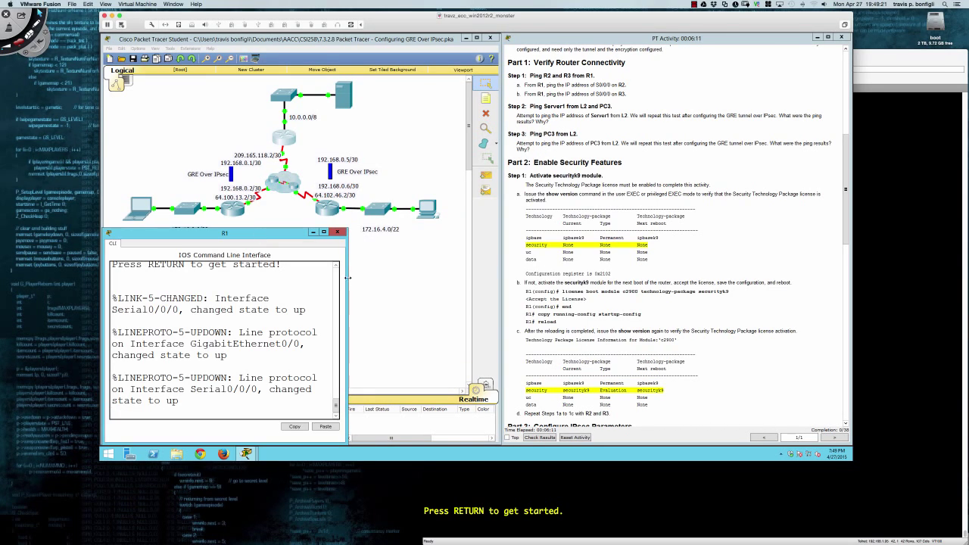
drag(350, 279, 501, 278)
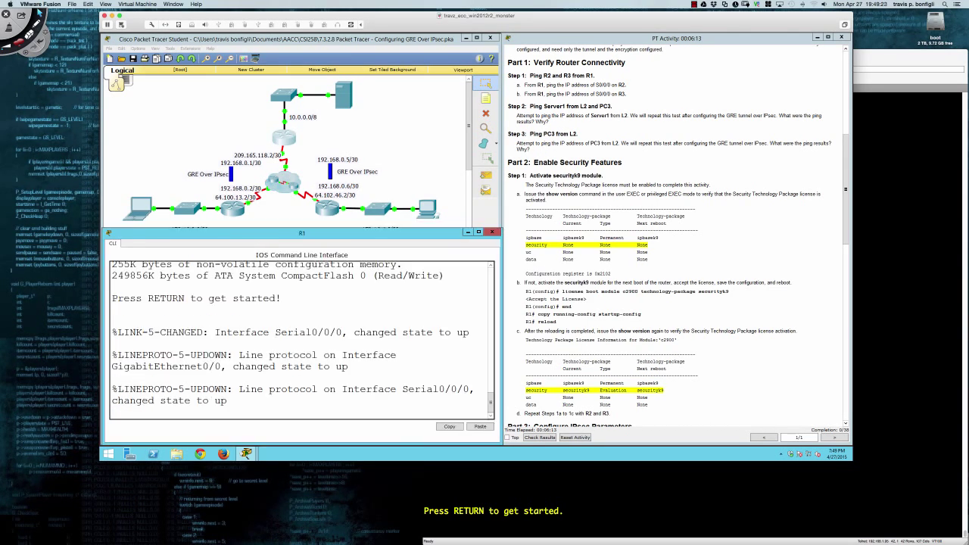
click(236, 210)
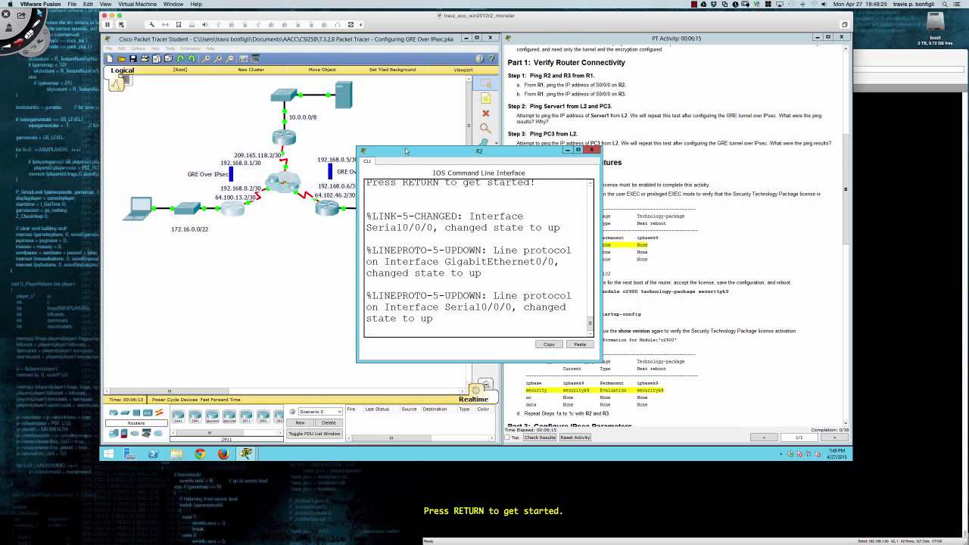
drag(402, 155, 151, 236)
drag(348, 302, 499, 301)
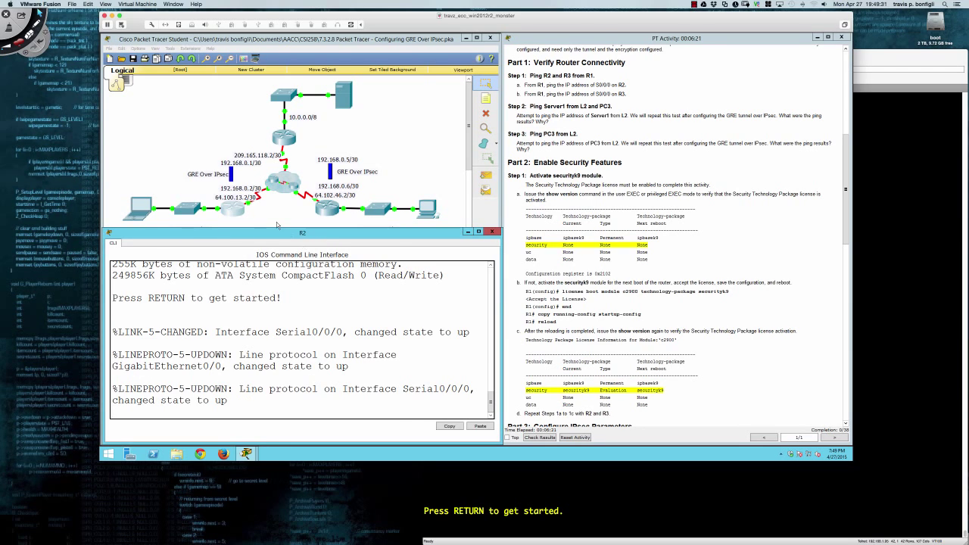
Place R3's console below the topology, widen it, and return to R1's console.
click(322, 209)
drag(432, 152, 177, 234)
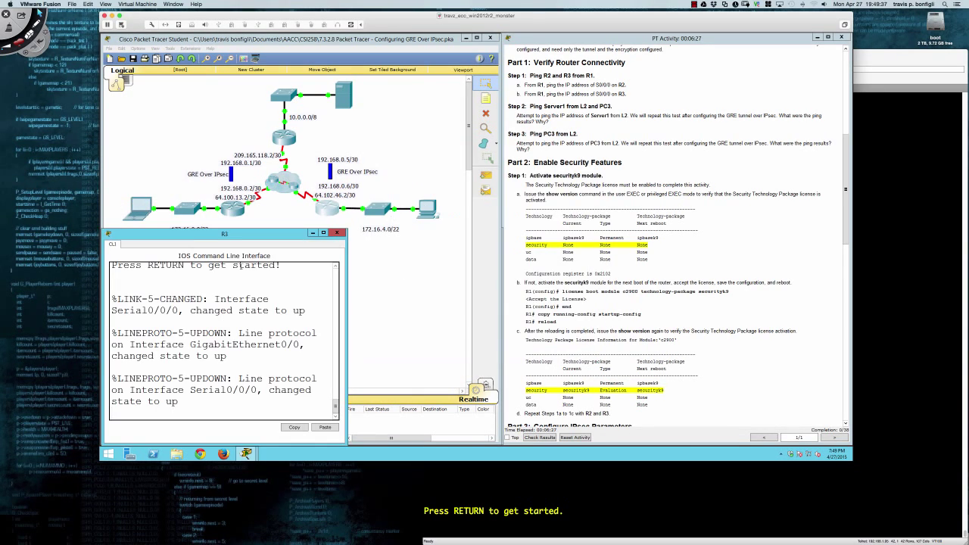
drag(347, 285, 500, 286)
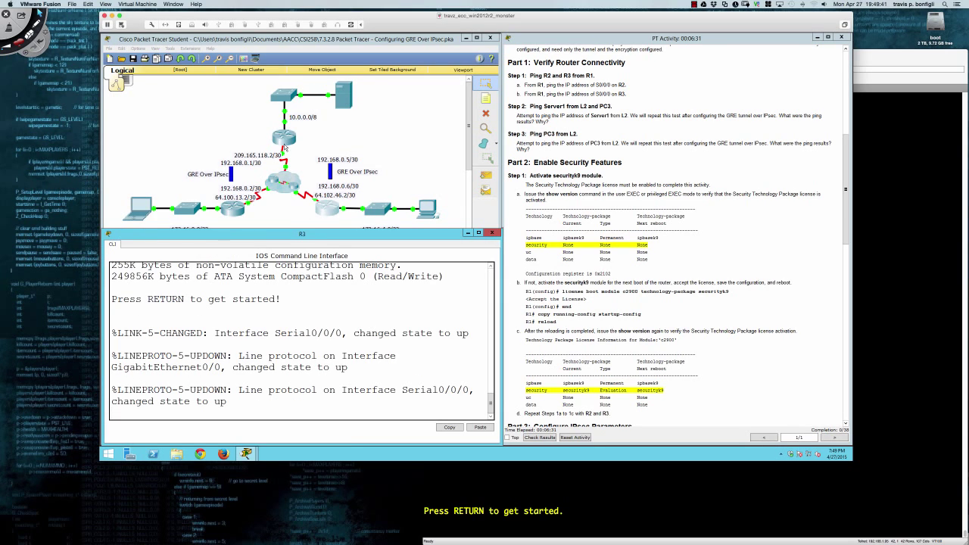
click(287, 141)
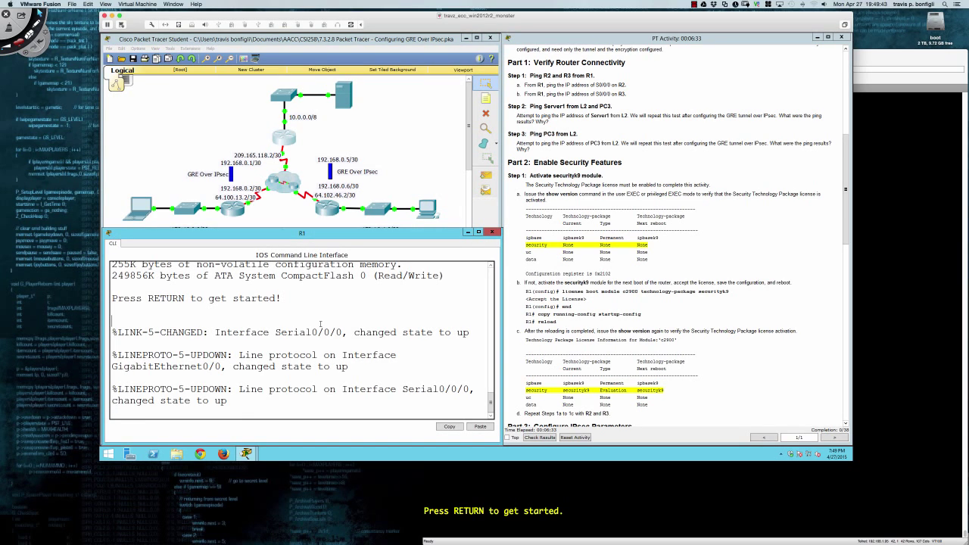
Ping 64.100.13.2 from a fresh R1 prompt.
key(Return)
key(Return)
key(Return)
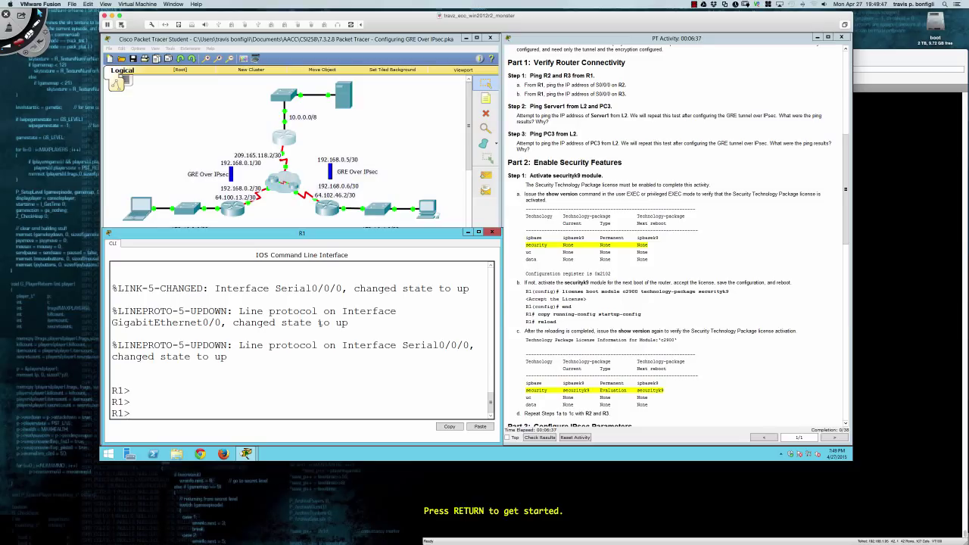
text(ping 64.100.13.2)
key(Return)
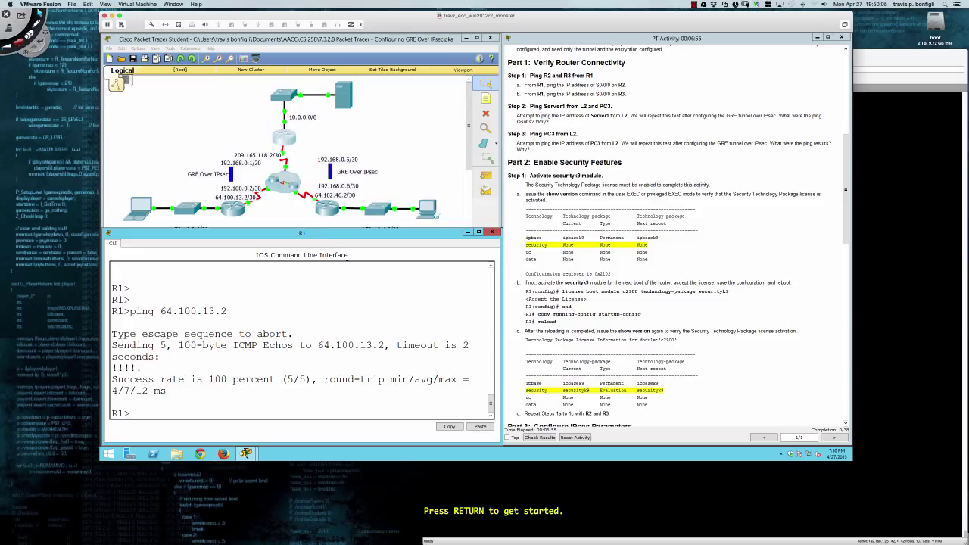
Ping 64.102.46.2 from R1.
text(ping 64.102.)
text(46.2)
key(Return)
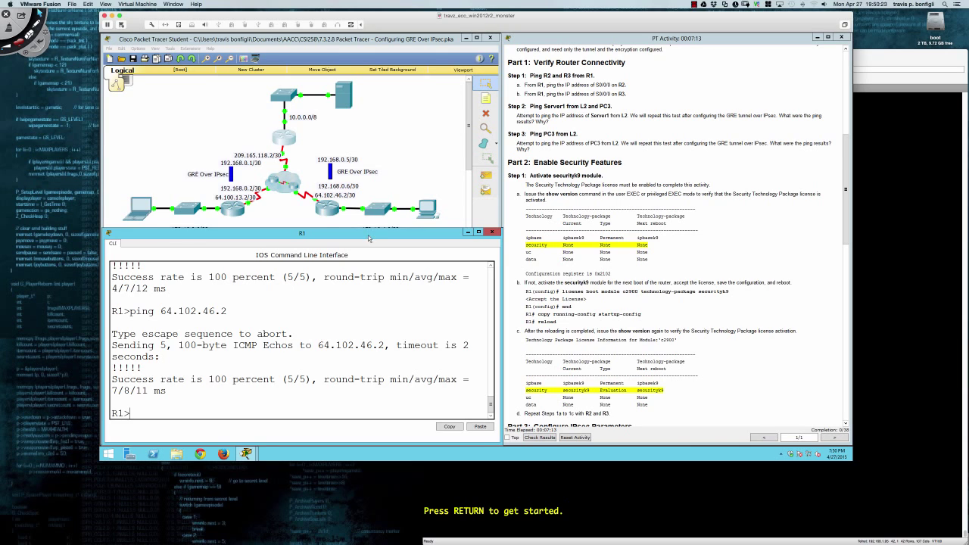
Switch to R3's console and ping 64.100.13.2.
key(alt+Tab)
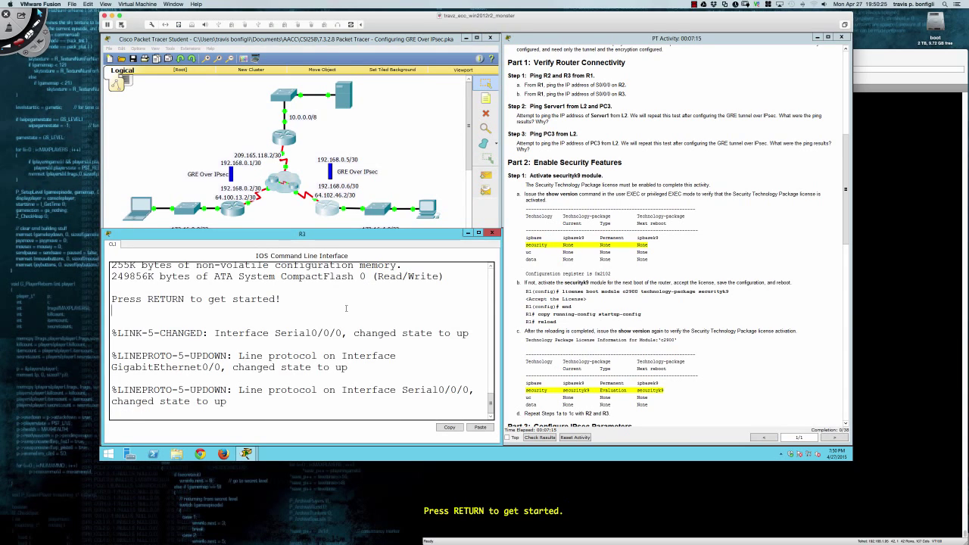
key(Return)
key(Return)
key(Return)
text(ping)
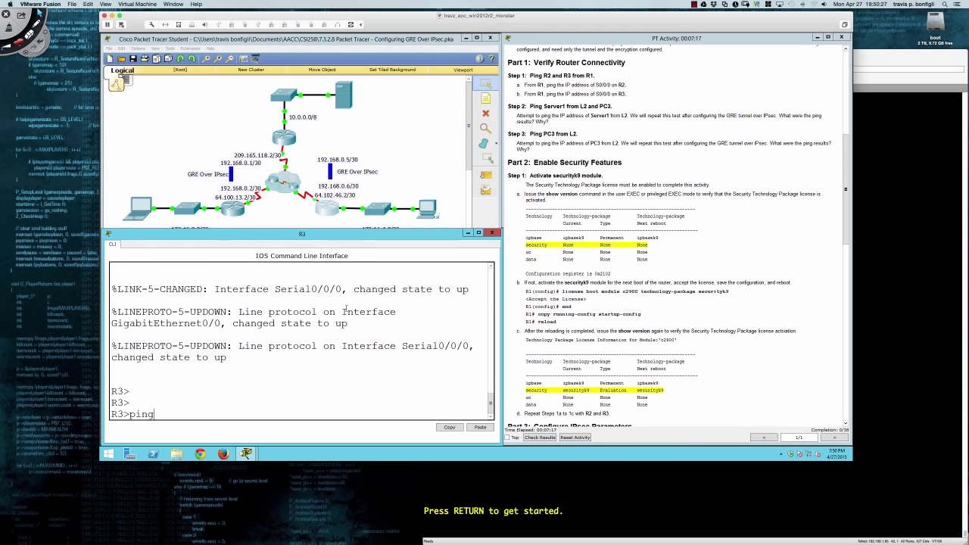
text( 64.100.13.2)
key(Return)
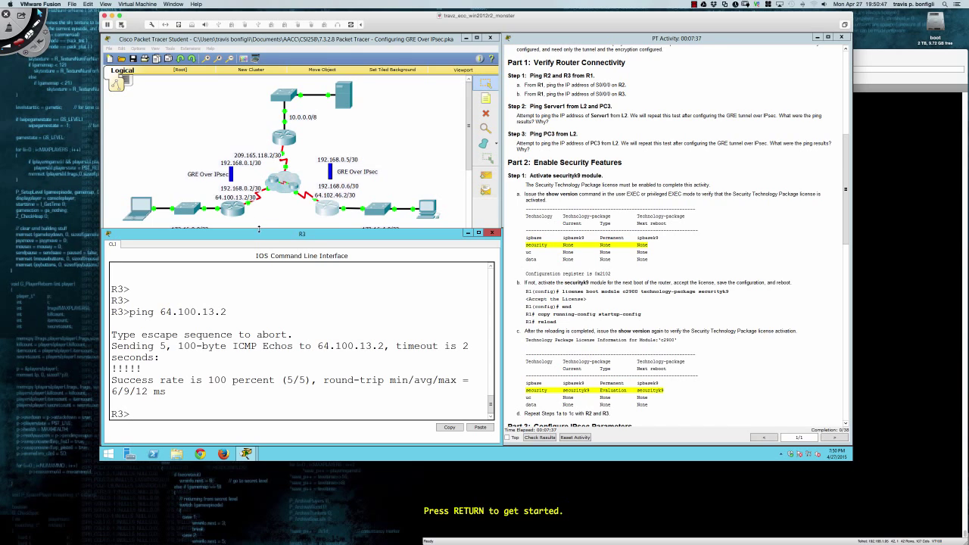
click(469, 150)
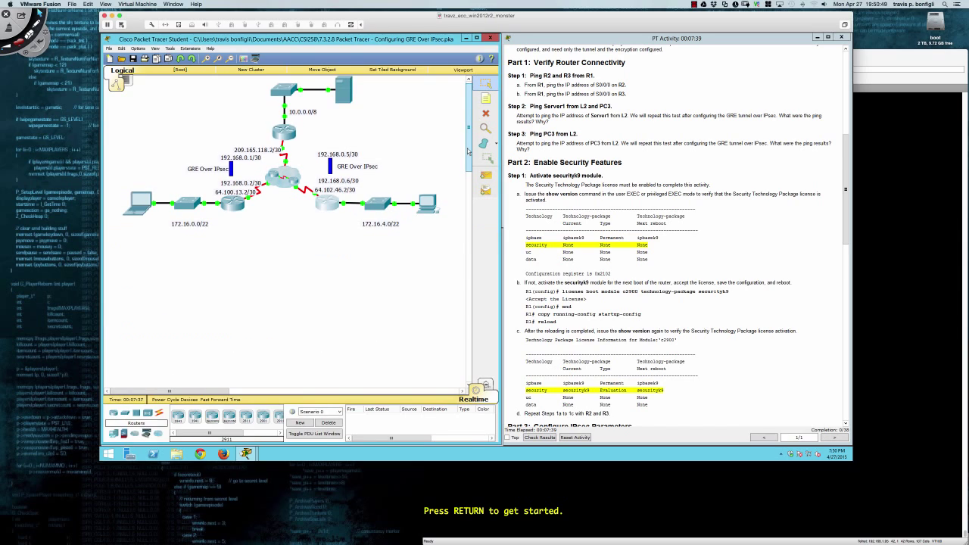
click(324, 202)
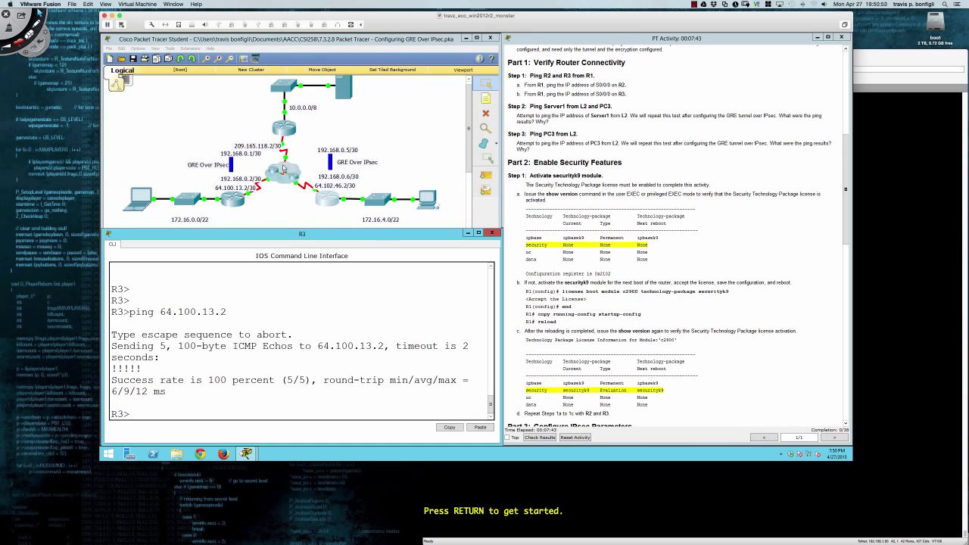
scroll(285, 168, up, 1)
click(470, 159)
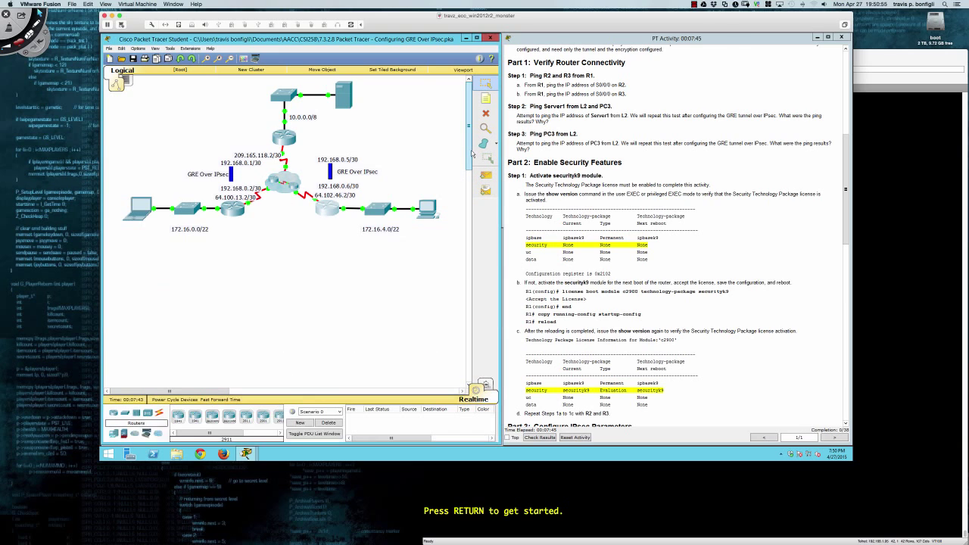
scroll(469, 159, down, 2)
click(325, 193)
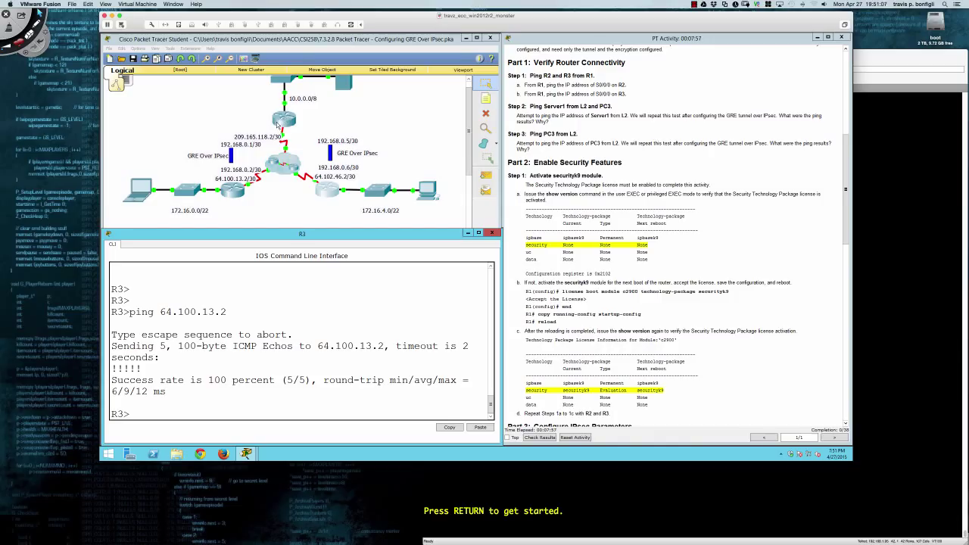
Handwrite red router labels: R1 NY on top, R2, and R3 LA.
key(ctrl+Tab)
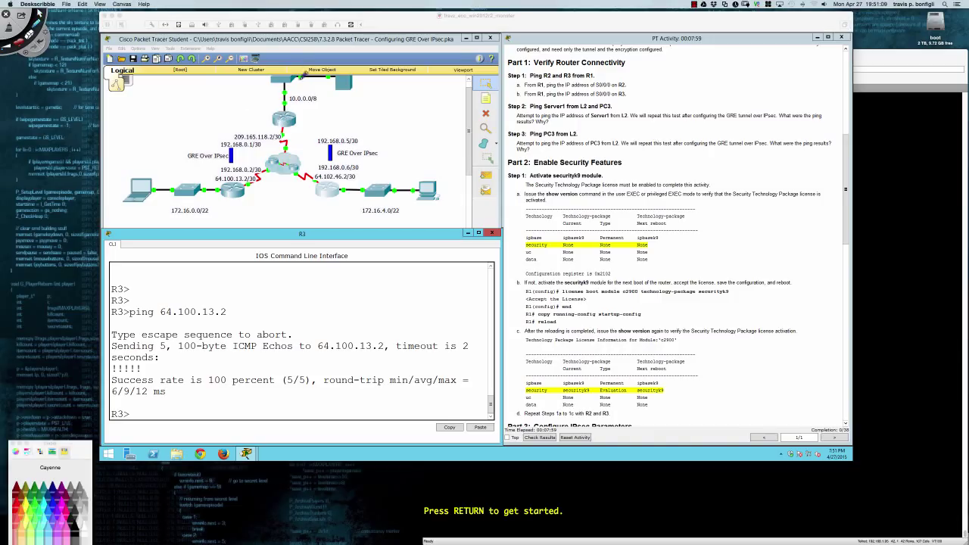
drag(297, 111, 311, 111)
mouse_move(231, 200)
mouse_down()
mouse_move(225, 210)
mouse_move(236, 200)
mouse_up()
mouse_move(322, 192)
mouse_down()
mouse_move(328, 204)
mouse_move(341, 197)
mouse_move(322, 194)
mouse_move(332, 193)
mouse_up()
drag(224, 183, 247, 194)
drag(282, 112, 291, 121)
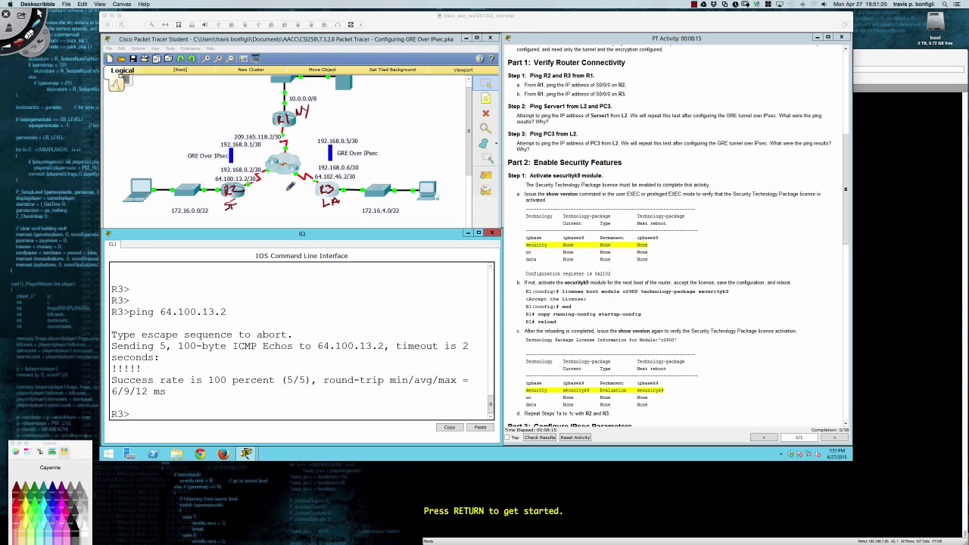
Cross out the direct R2–R3 path and draw routes R2 to R1 to R3.
drag(253, 188, 315, 185)
mouse_move(255, 192)
mouse_down()
mouse_move(313, 193)
mouse_move(276, 198)
mouse_up()
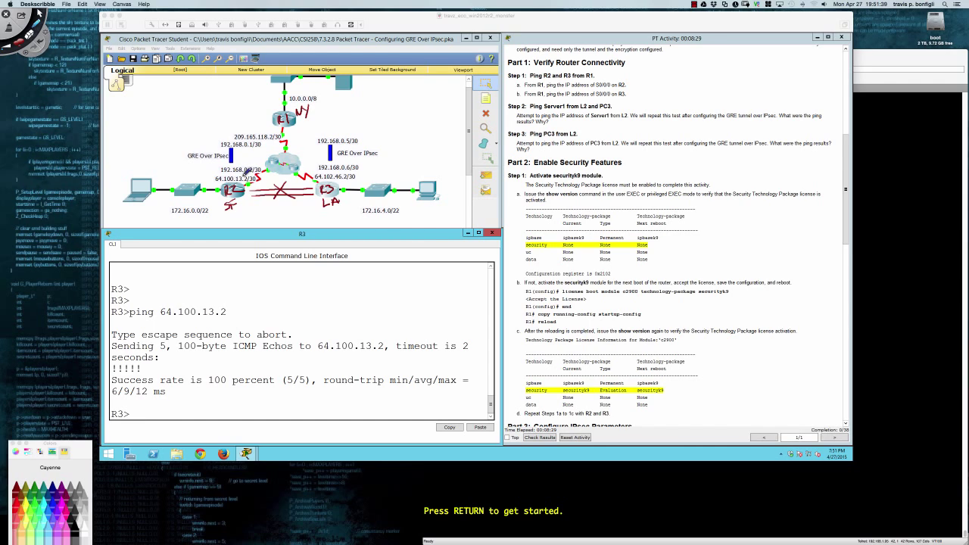
drag(245, 175, 269, 142)
drag(292, 123, 320, 168)
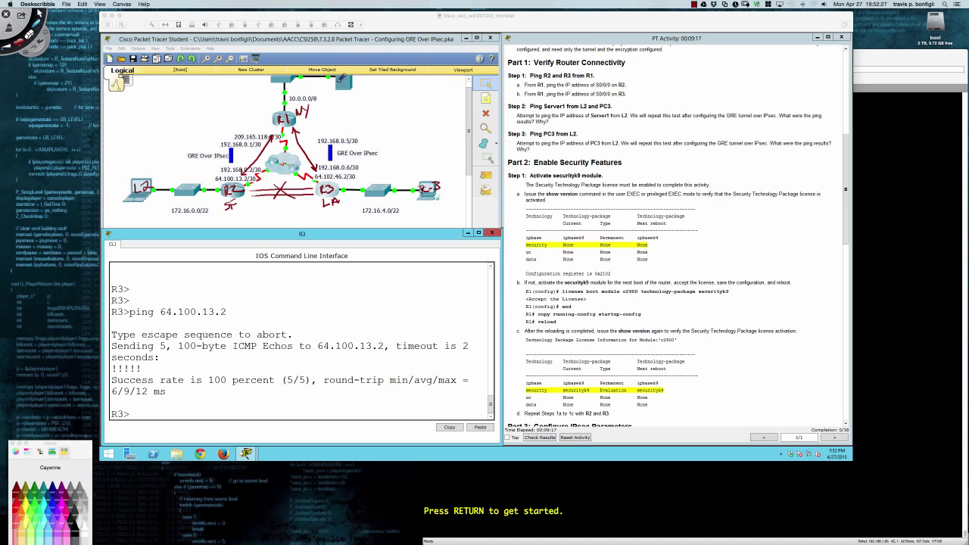
Write SV-1 in red beside the top server.
drag(341, 79, 365, 85)
drag(369, 81, 371, 89)
Leave annotation mode and open the L2 laptop's command prompt at the lower left.
key(Escape)
click(297, 273)
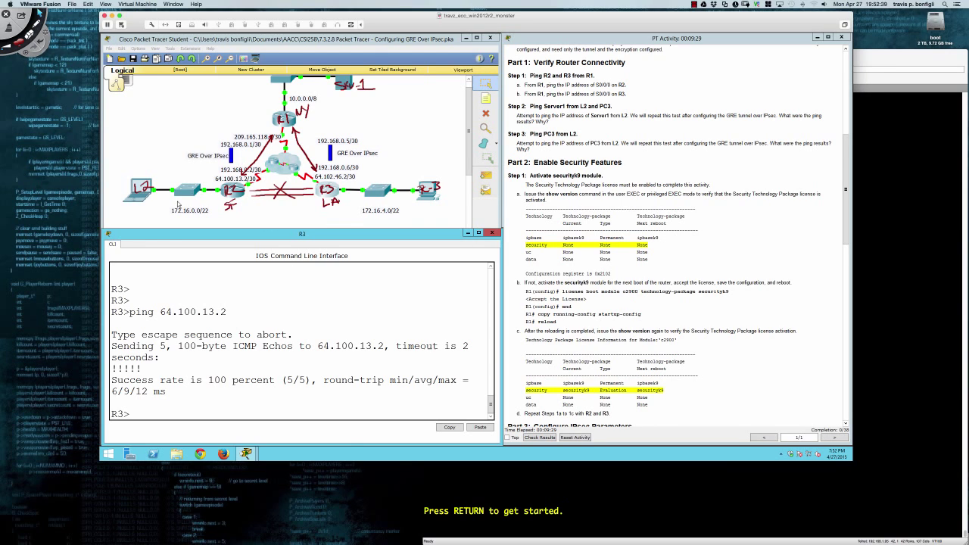
click(144, 200)
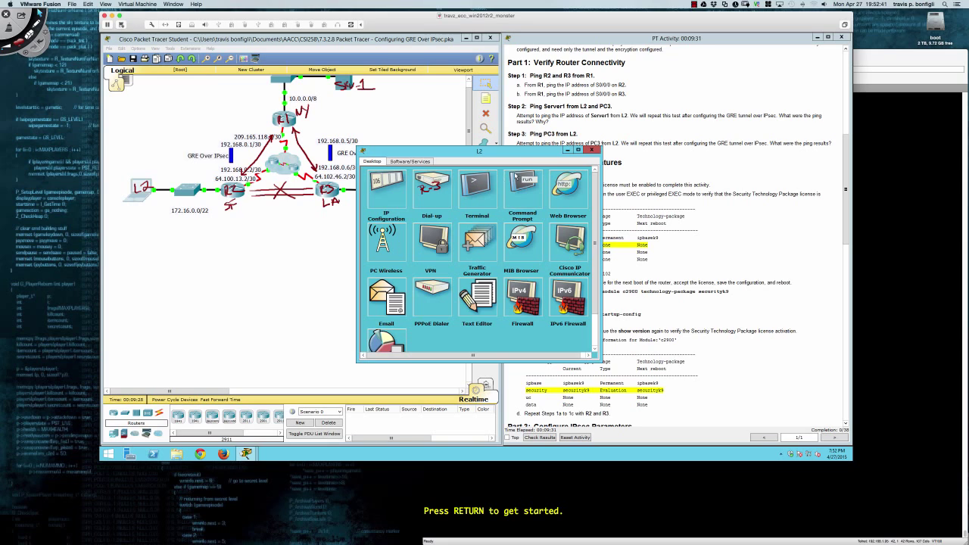
drag(226, 206, 473, 423)
drag(385, 220, 341, 235)
click(341, 262)
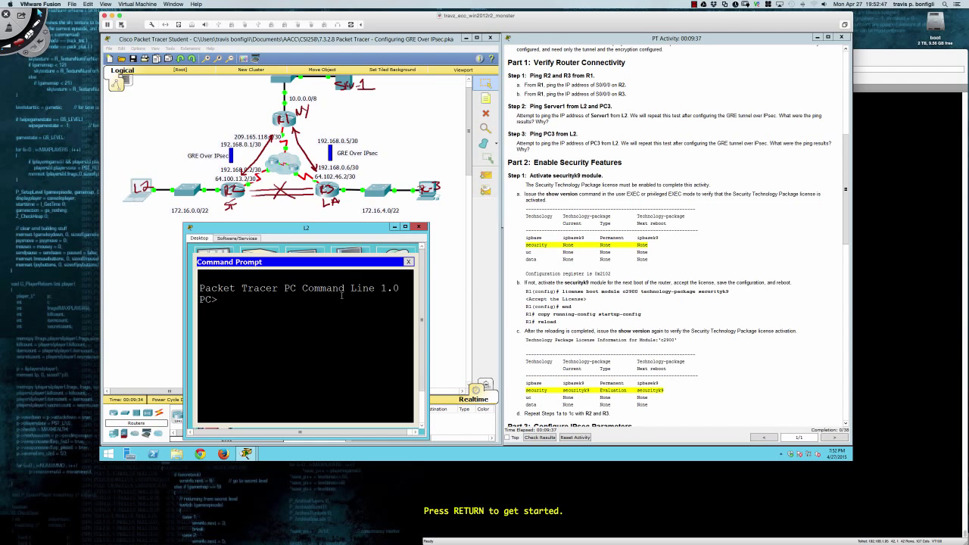
Open Server1's command prompt at the lower left and start typing ping.
click(343, 84)
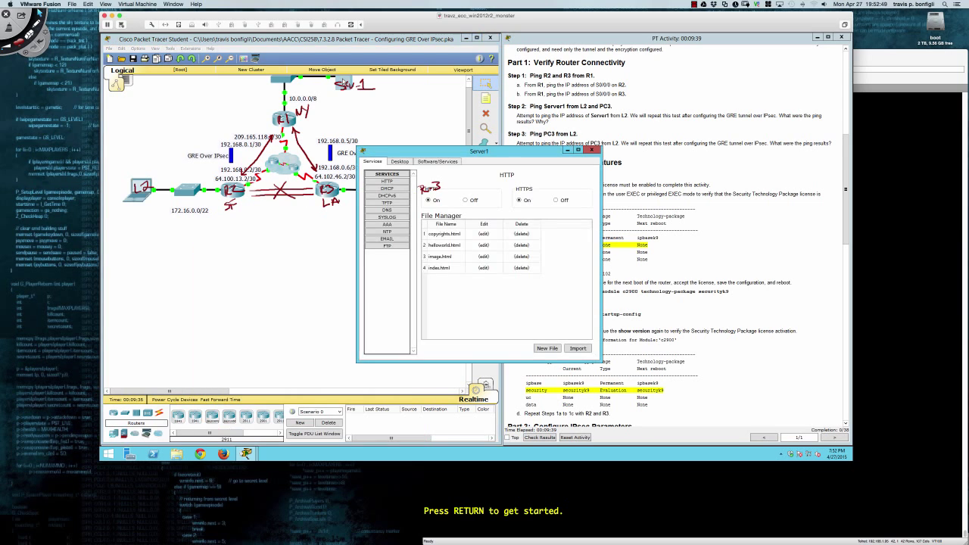
drag(459, 155, 283, 229)
click(223, 237)
click(265, 260)
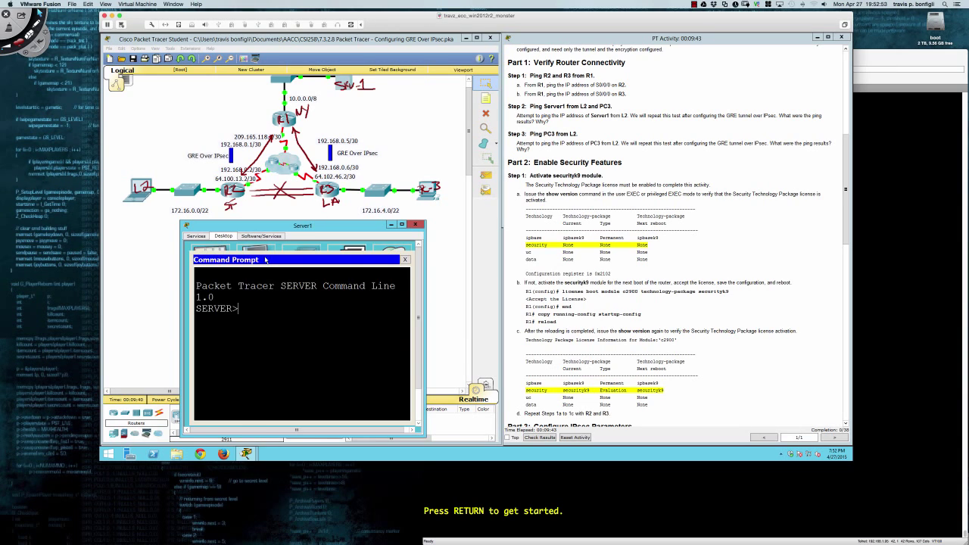
text(ping)
Ping 10.0.0.2 from L2's command prompt.
click(142, 191)
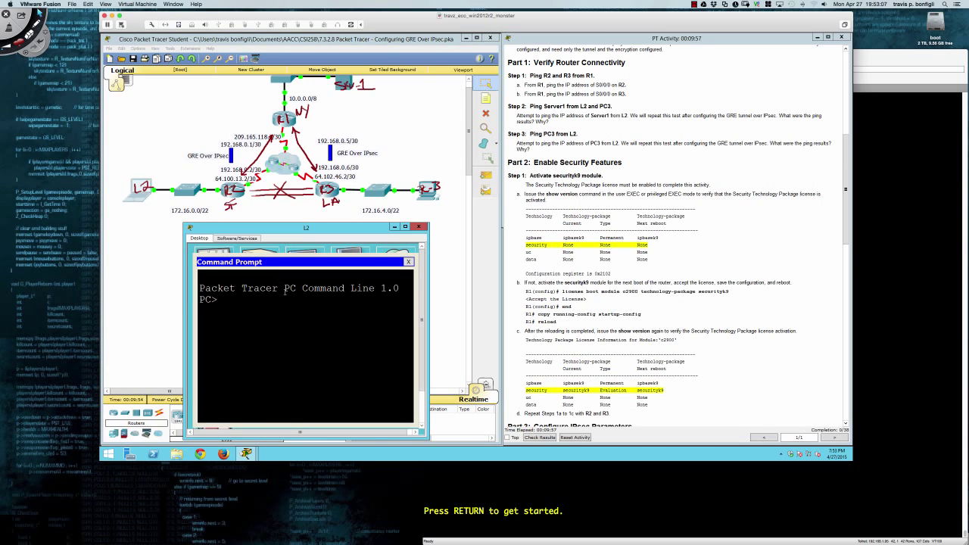
text(ping 10.0.0.2)
key(Return)
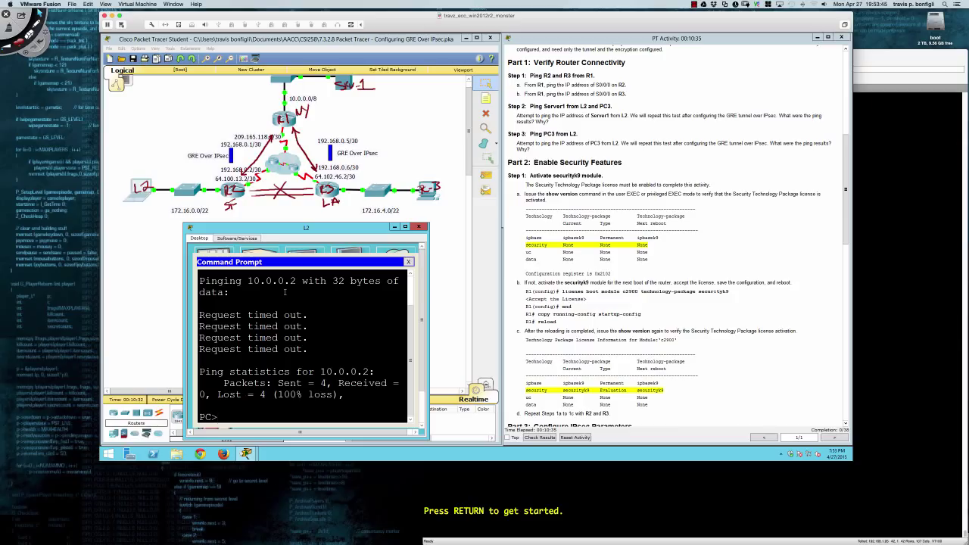
Draw a red L2-to-R2 path and a red 2 beneath SW-1, then return to Packet Tracer.
key(super+shift+d)
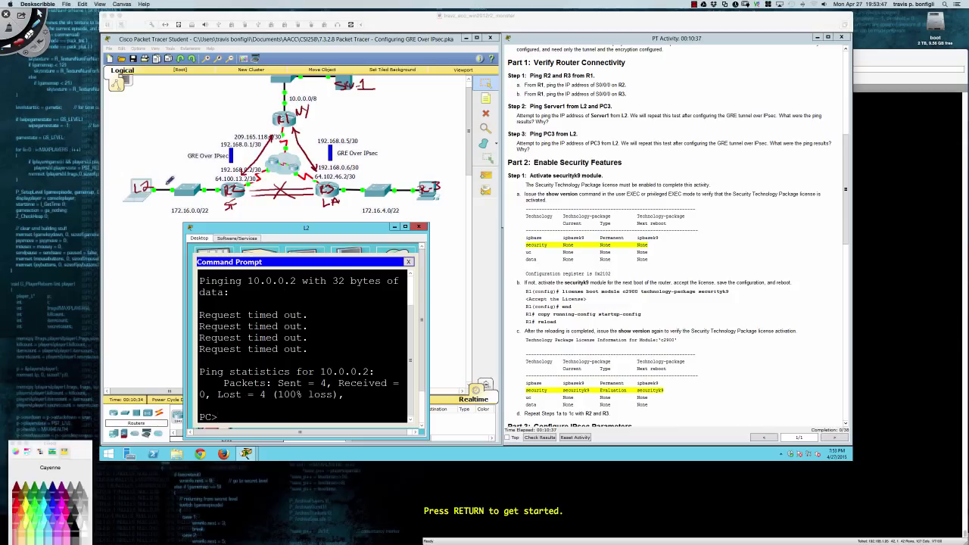
drag(157, 180, 227, 177)
drag(338, 96, 345, 103)
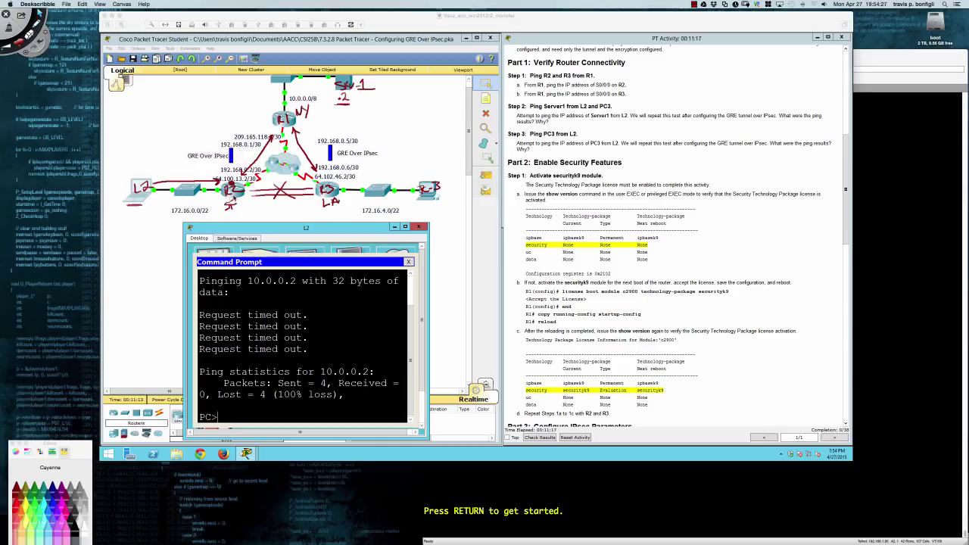
click(478, 250)
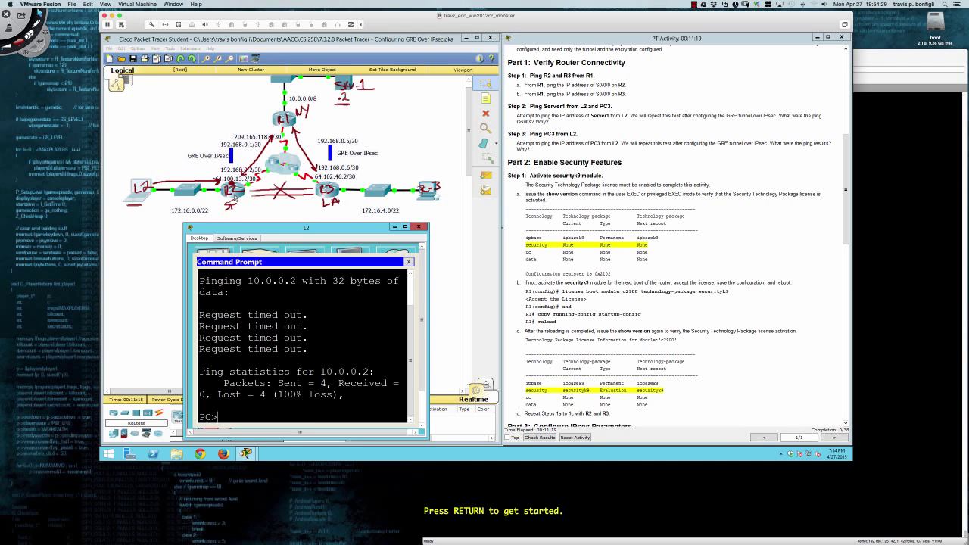
click(235, 197)
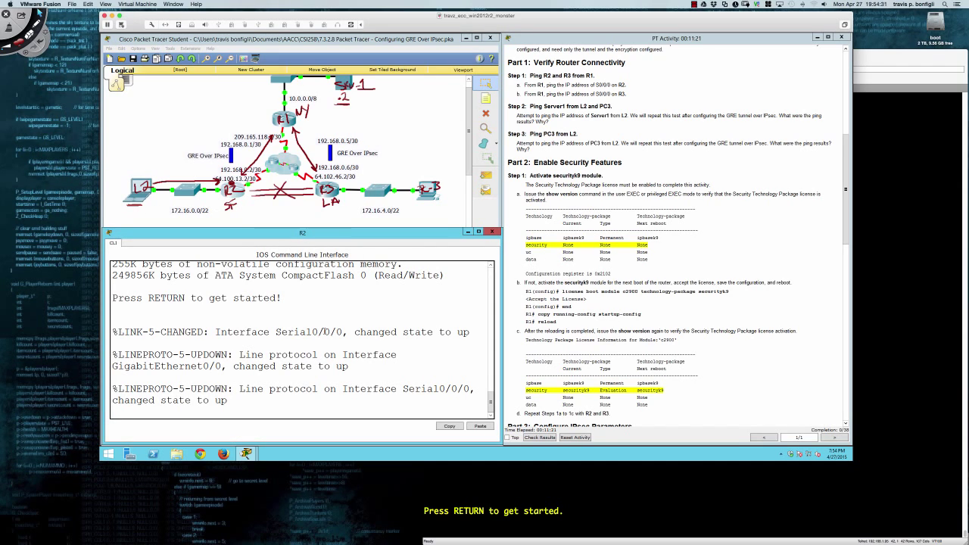
Enter privileged mode on R2 with en and run sh ip route.
key(Return)
key(Return)
key(Return)
text(en)
key(Return)
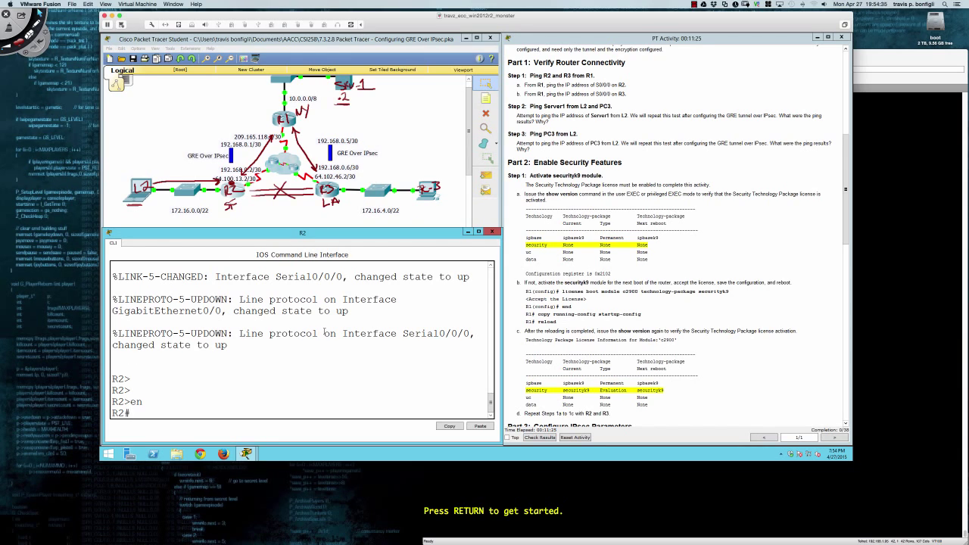
text(sh ip route)
key(Return)
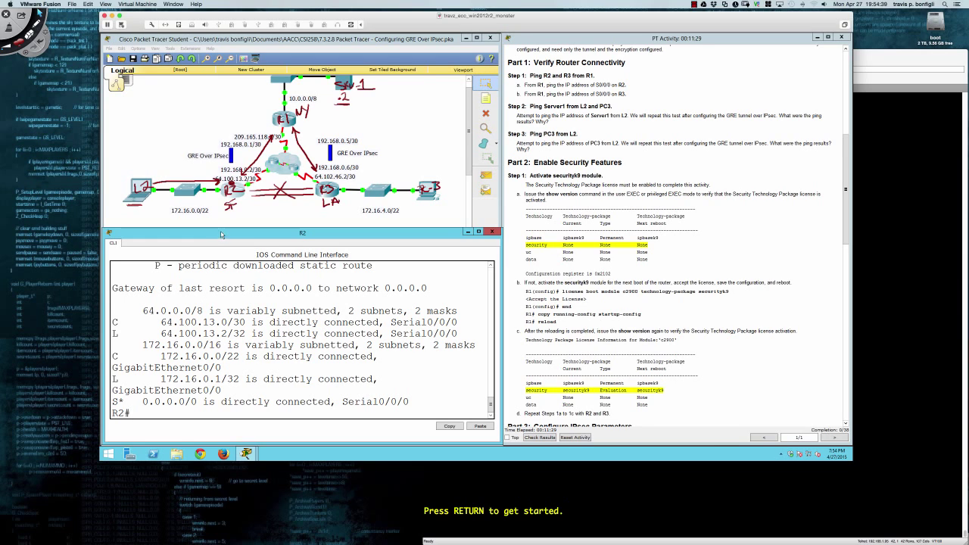
Highlight R2's S* default route via Serial0/0/0, then bring PC3's window to the lower left.
drag(223, 227, 223, 215)
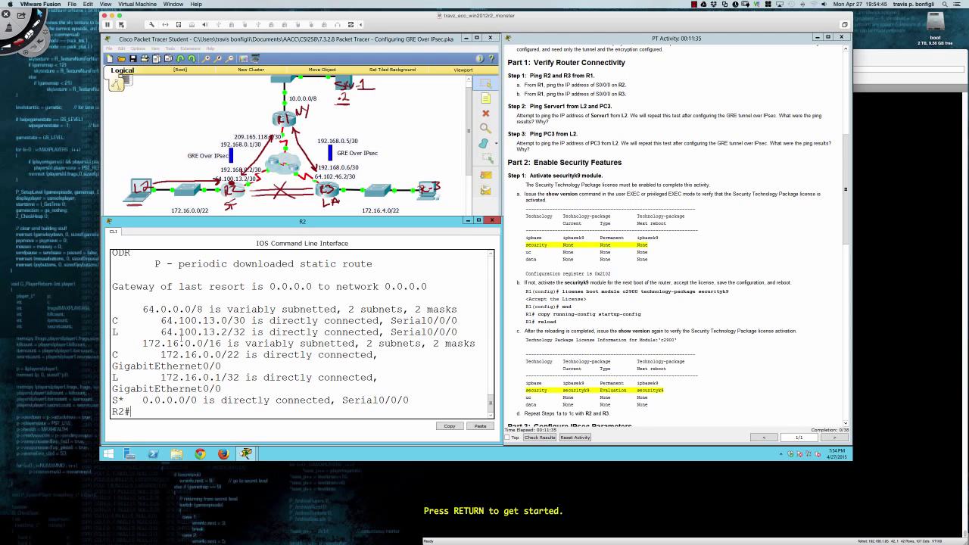
drag(144, 400, 403, 401)
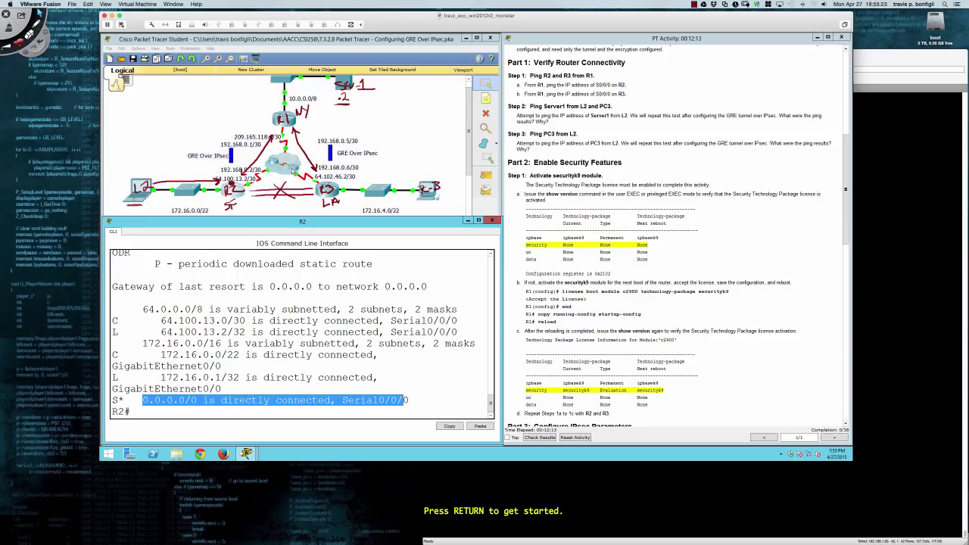
click(362, 310)
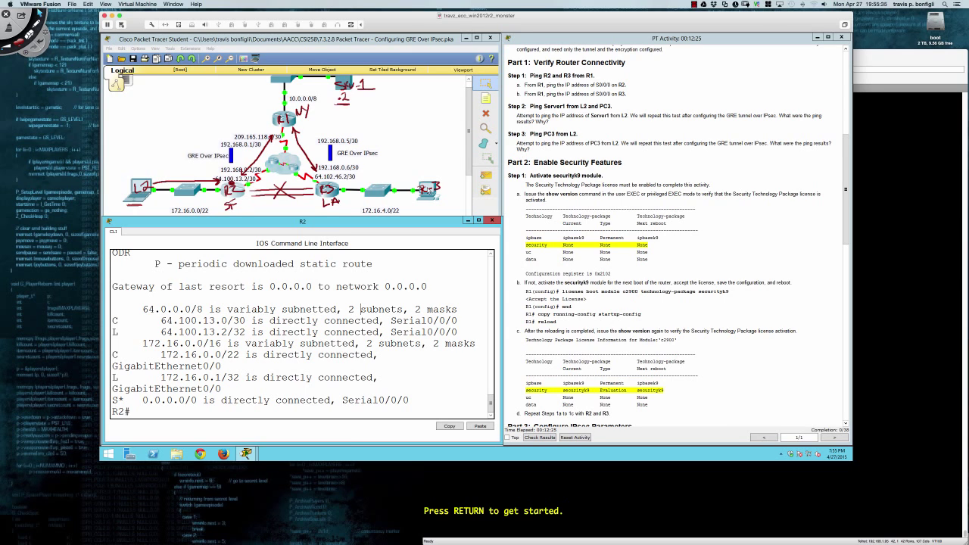
click(429, 191)
drag(476, 153, 296, 233)
Ping 172.16.0.2 from PC3's Command Prompt, see the requests time out, then minimize PC3.
click(337, 277)
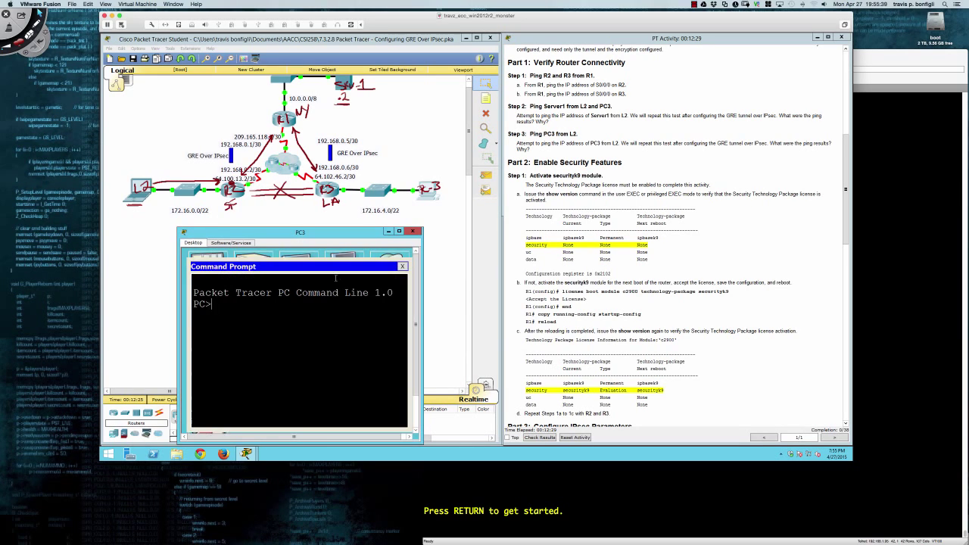
text(ping 172.16.0.2)
key(Return)
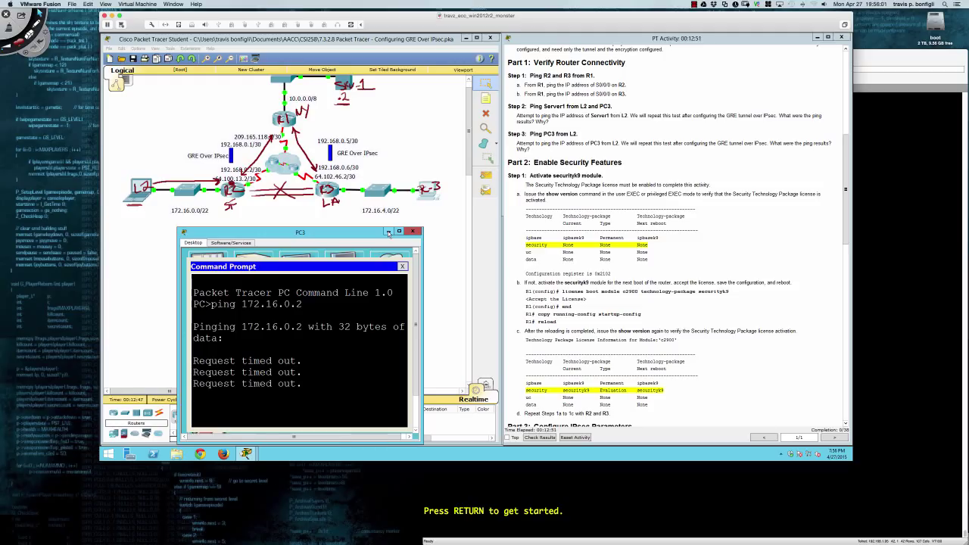
click(388, 231)
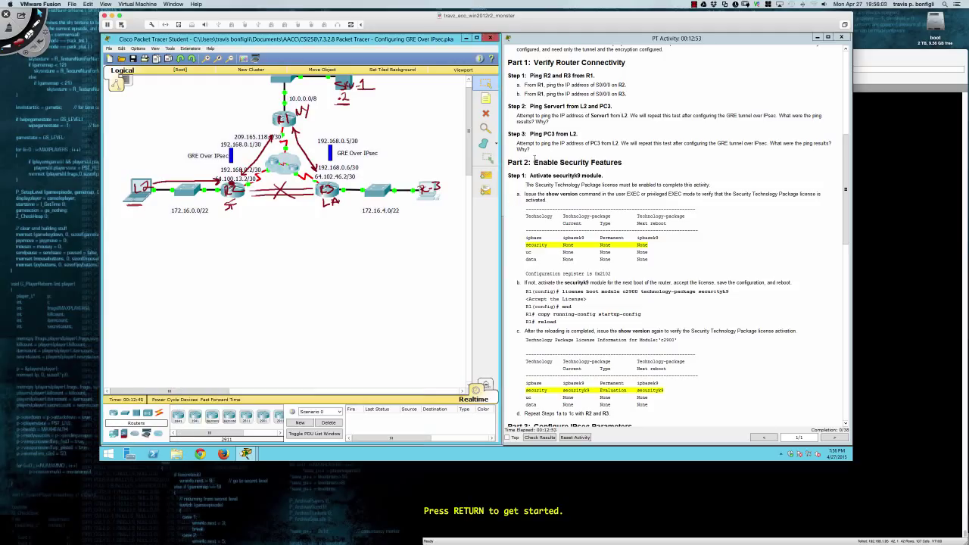
Run sh ver on R1's console and page through the license output.
scroll(534, 157, down, 1)
scroll(534, 159, down, 4)
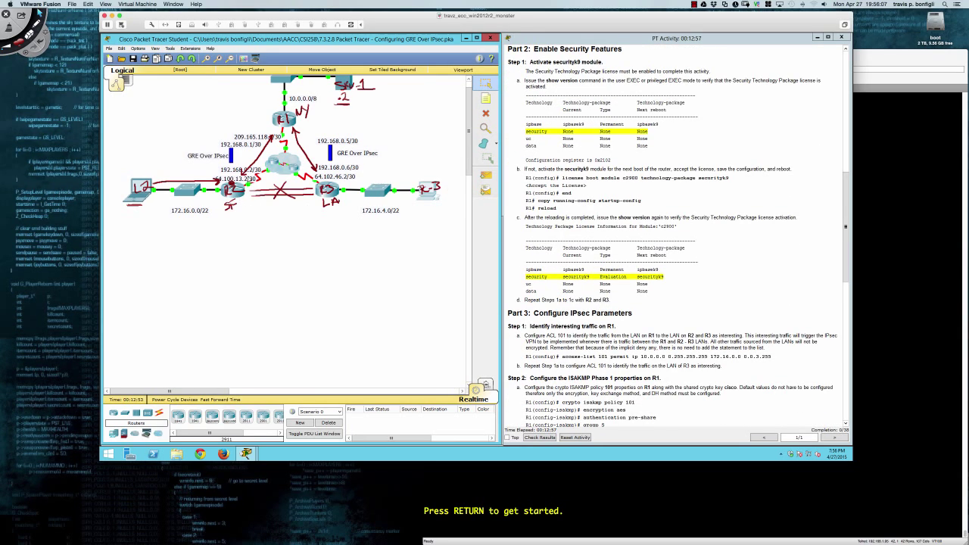
click(291, 117)
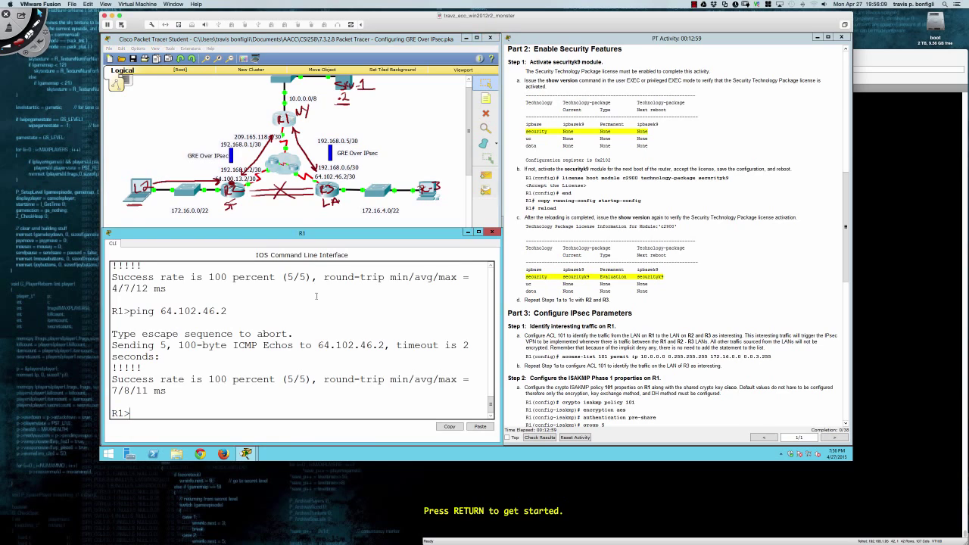
key(Return)
key(Return)
key(Return)
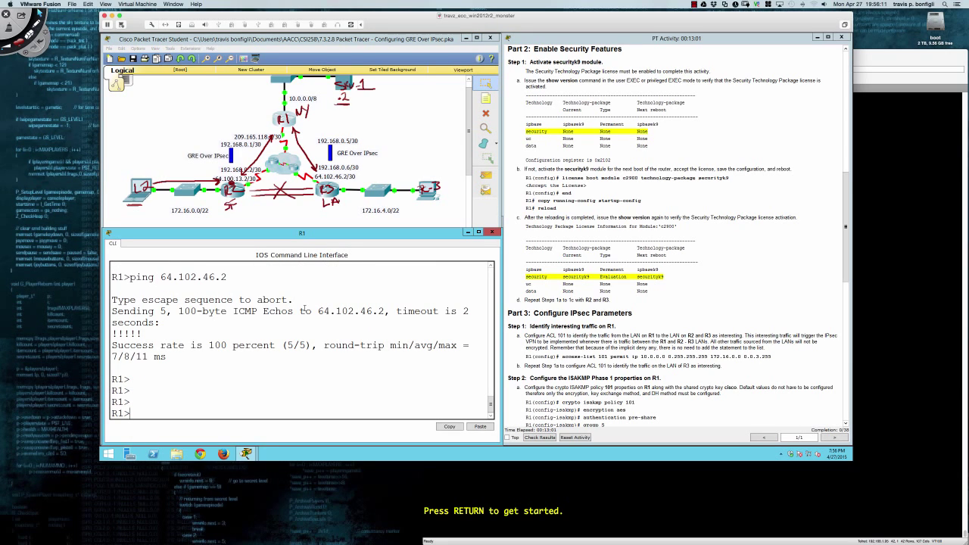
text(e)
key(BackSpace)
text(sh ver)
key(Return)
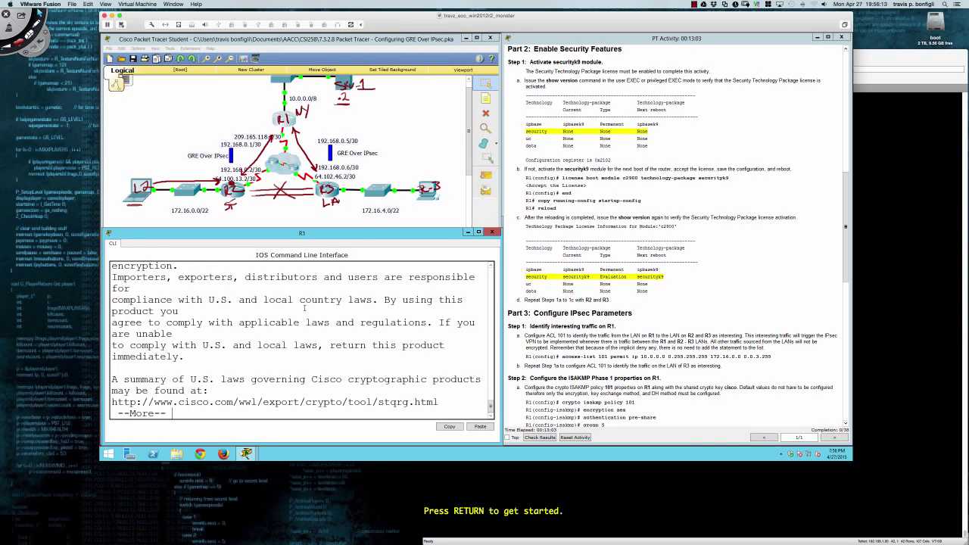
key(space)
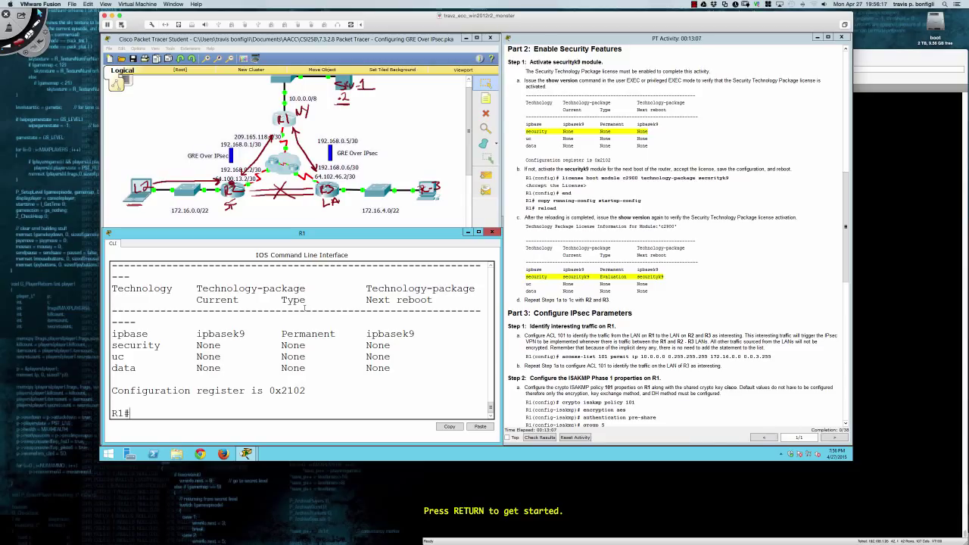
Run 'license boot module c2900 technology-package securityk9' on R1 and accept the agreement with yes.
text(conf t)
key(Return)
text(lice)
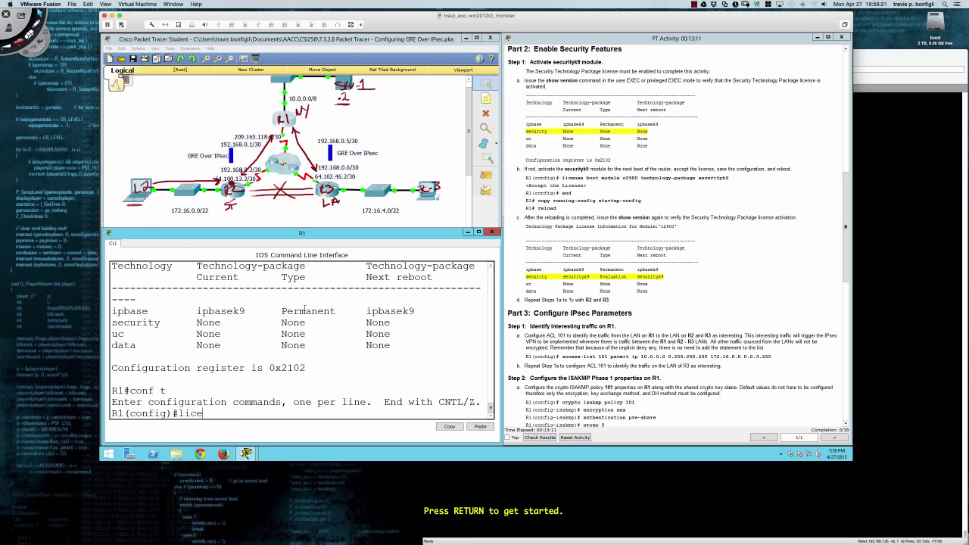
key(Tab)
text(boot)
key(Tab)
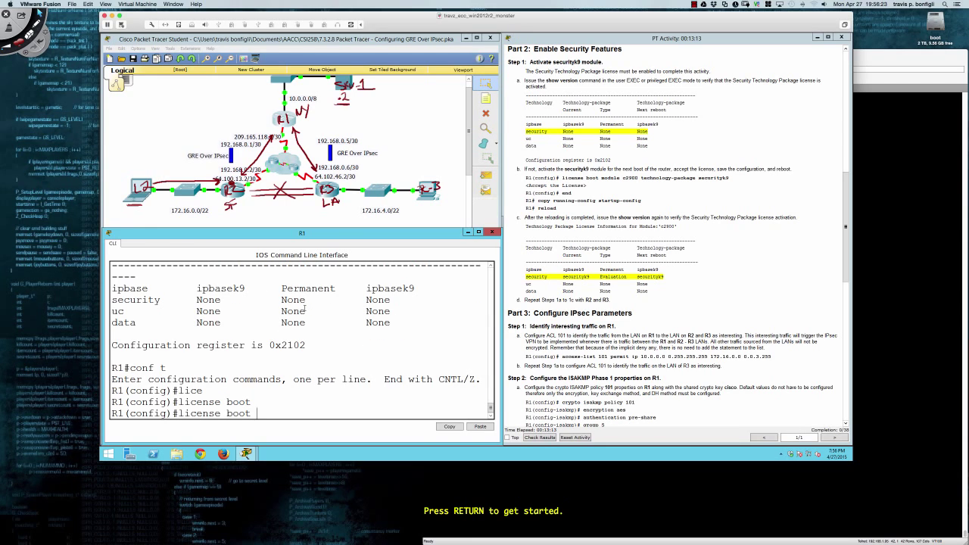
text(m)
key(Tab)
text(c)
key(Tab)
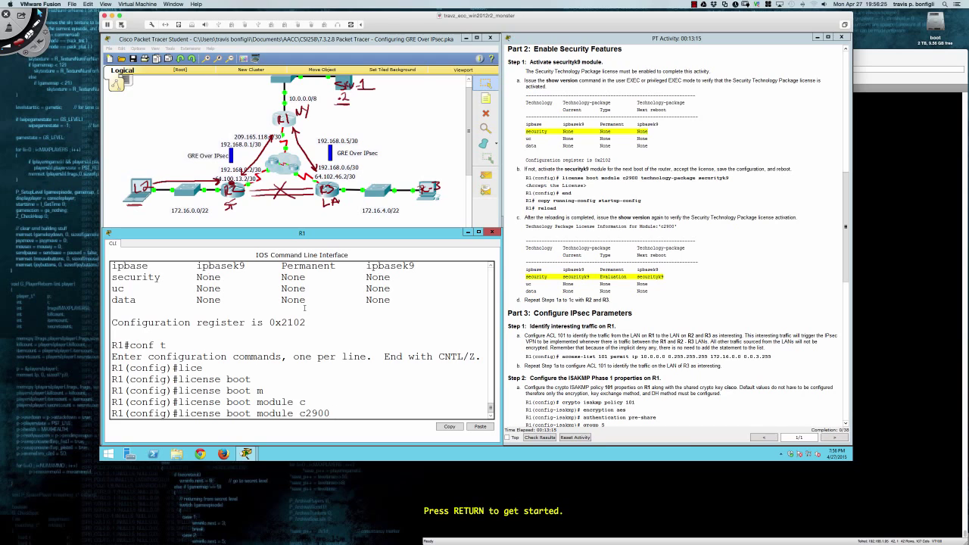
text(te)
key(Tab)
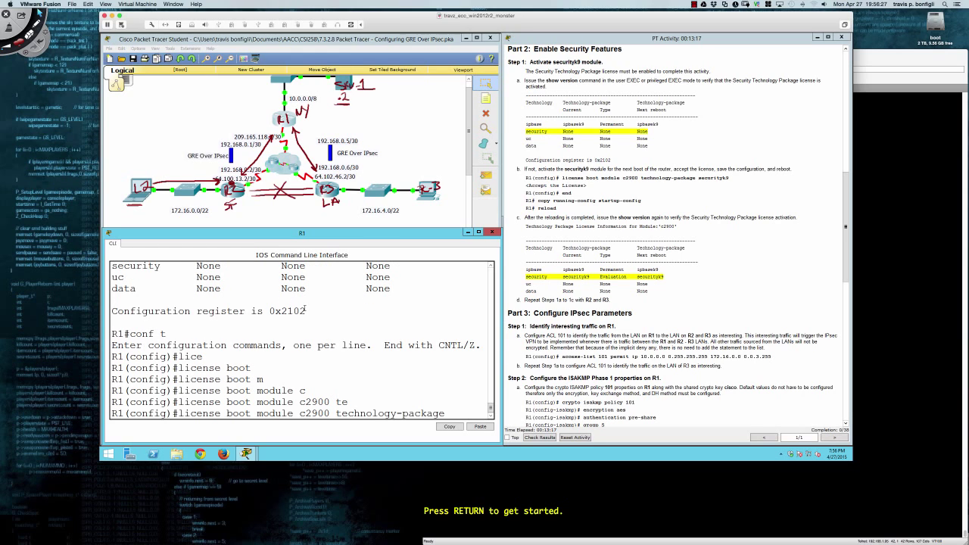
text(se)
key(Tab)
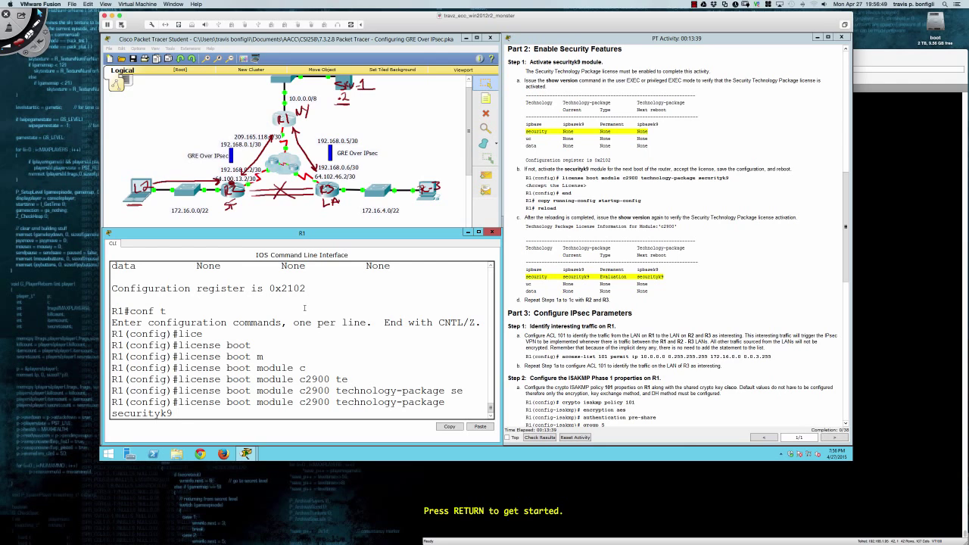
key(Return)
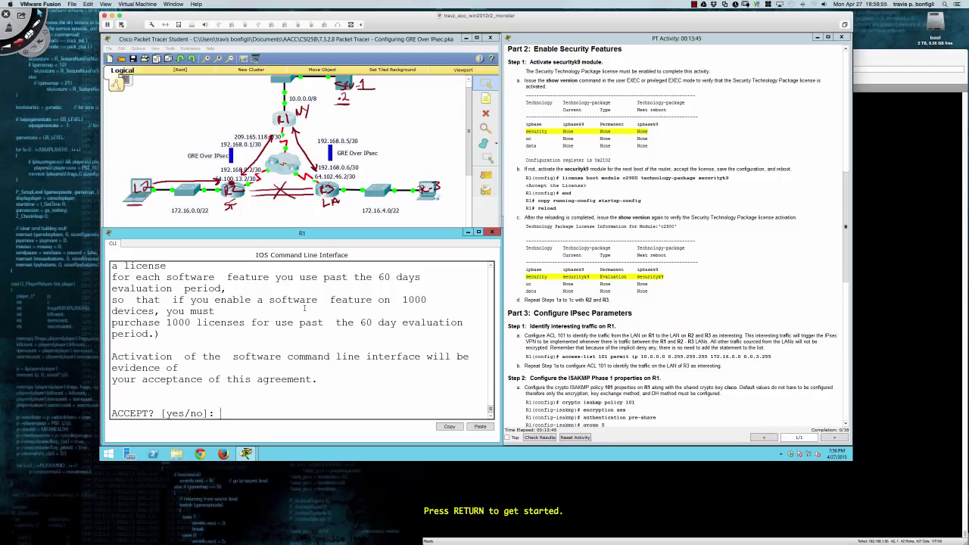
text(yes)
key(Return)
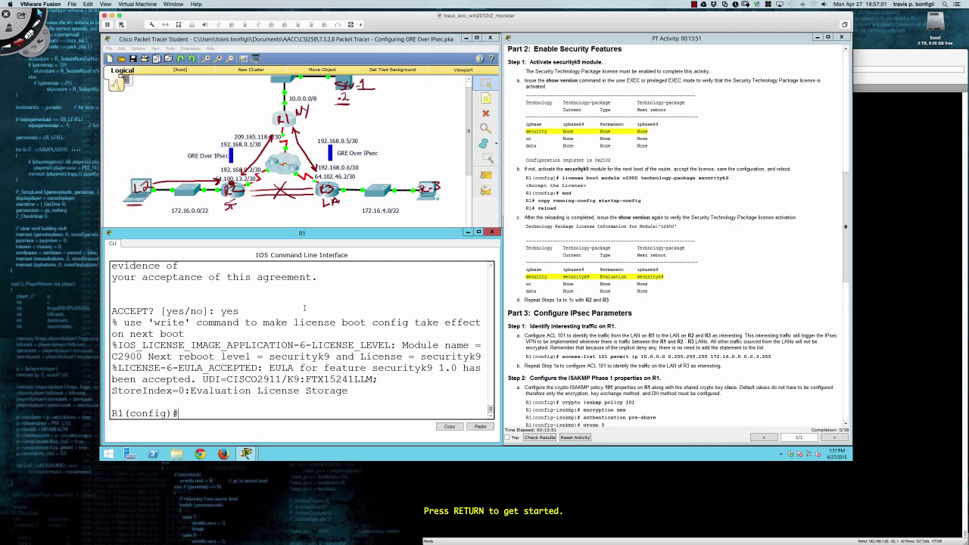
Leave configuration mode, save with wri mem, and reload R1.
key(Return)
key(Return)
key(Return)
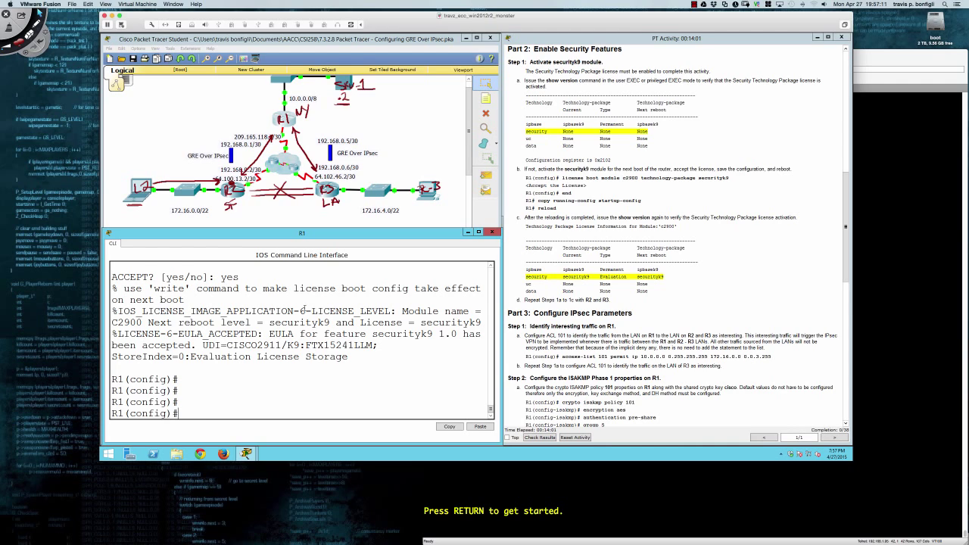
text(end)
key(Return)
key(Return)
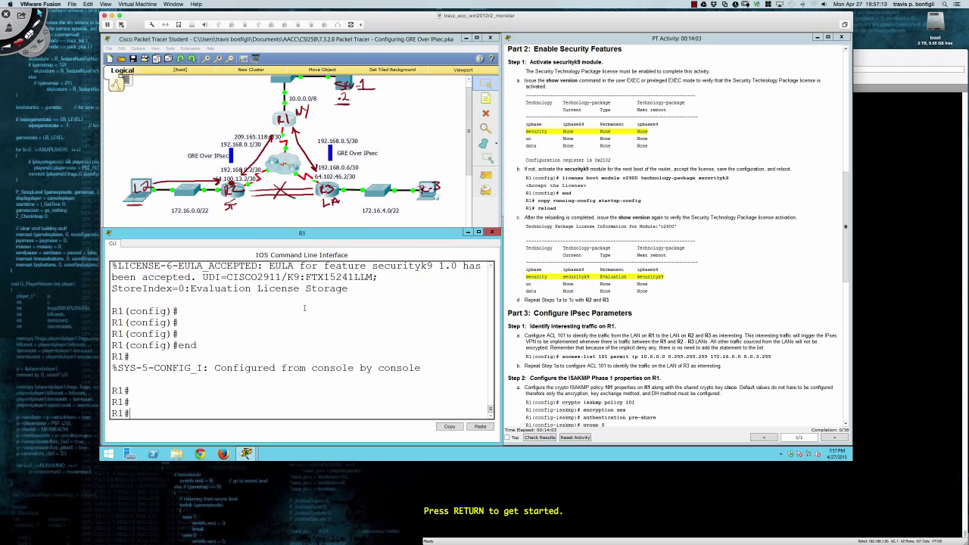
text(wri mem)
key(Return)
text(reload)
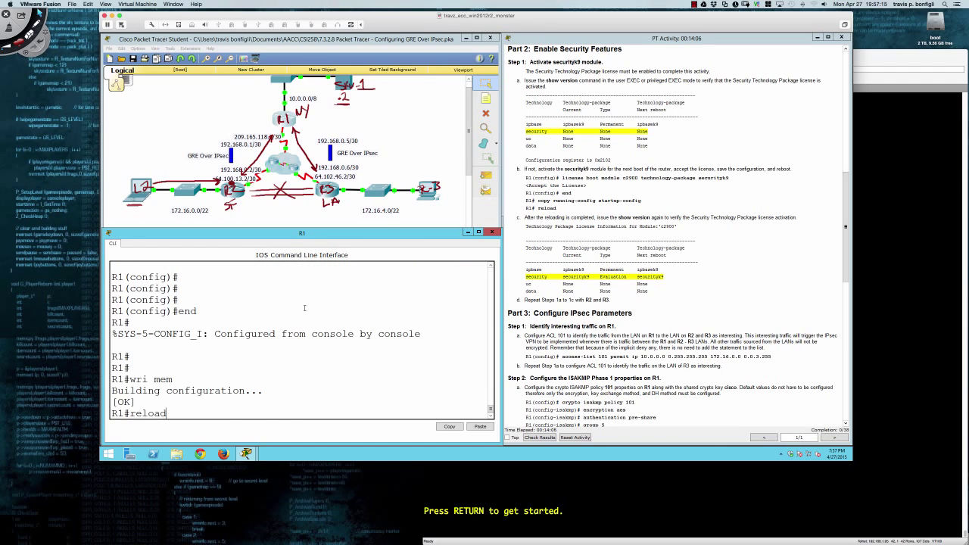
key(Return)
key(Return)
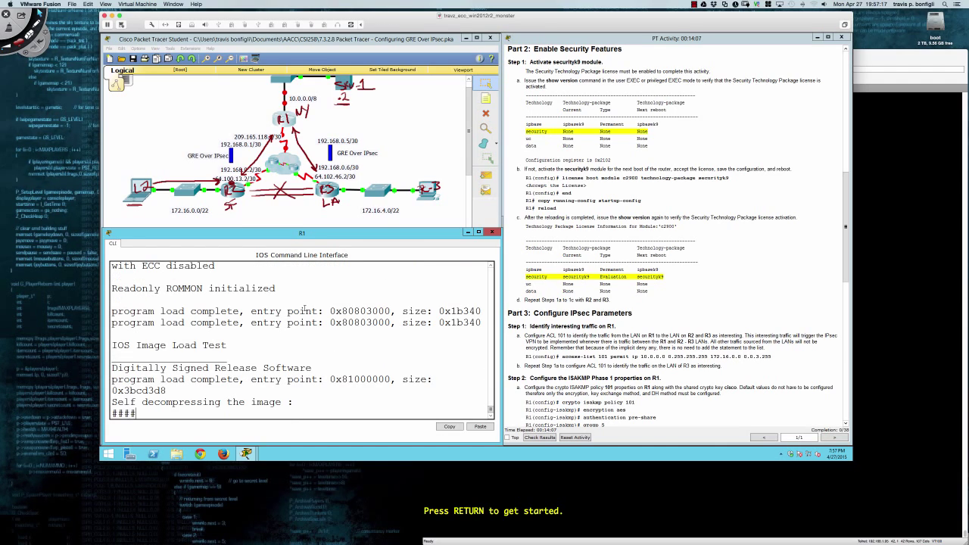
Open R2's console and enter global configuration mode with conf t.
click(234, 197)
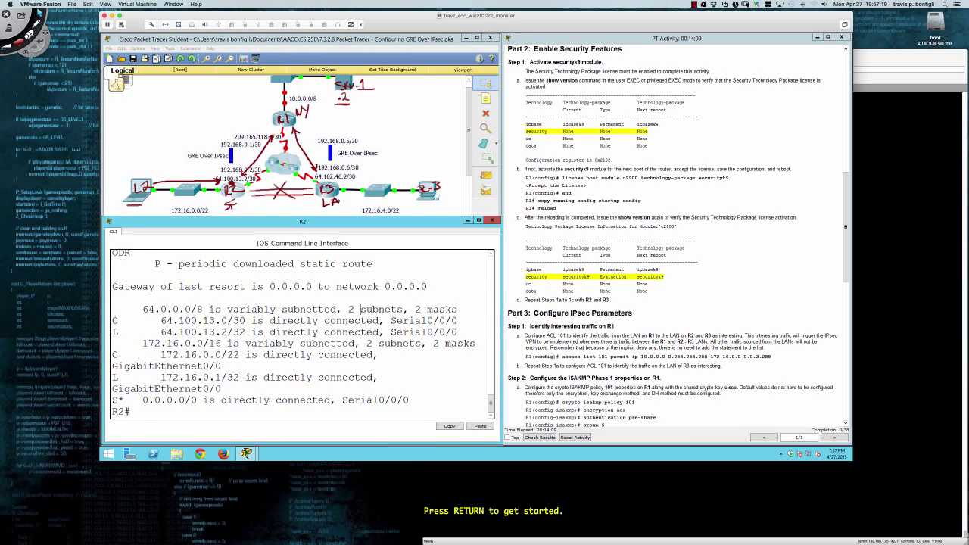
key(Return)
key(Return)
text(conf t)
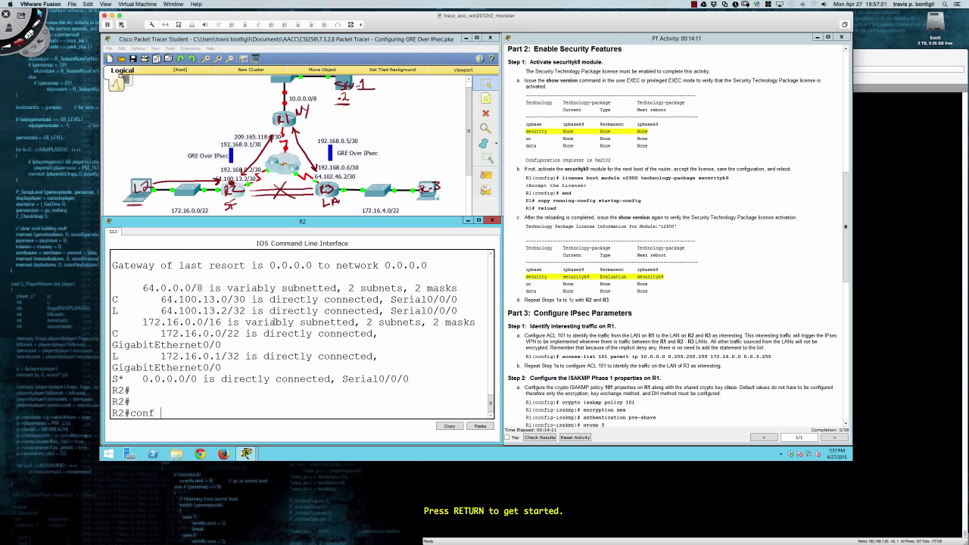
key(Return)
Run 'license boot module c2900 technology-package securityk9' on R2 and accept with yes.
text(licens)
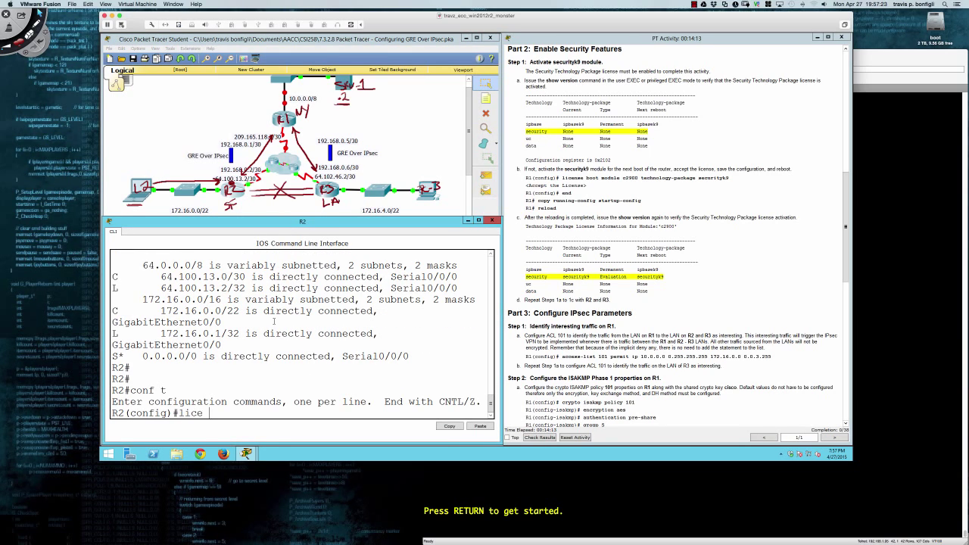
key(BackSpace)
key(BackSpace)
key(BackSpace)
key(BackSpace)
text(ce)
key(Tab)
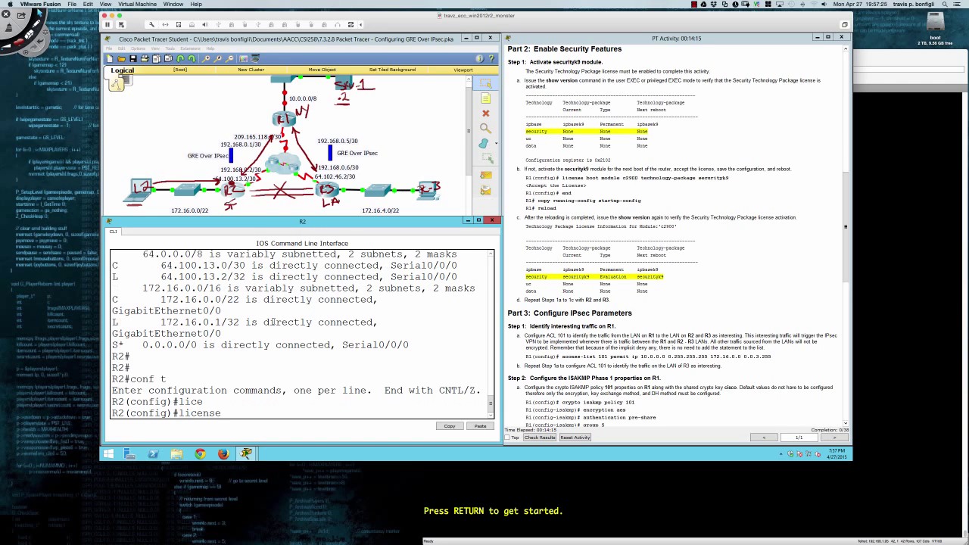
text(bo)
key(Tab)
text(mod)
key(Tab)
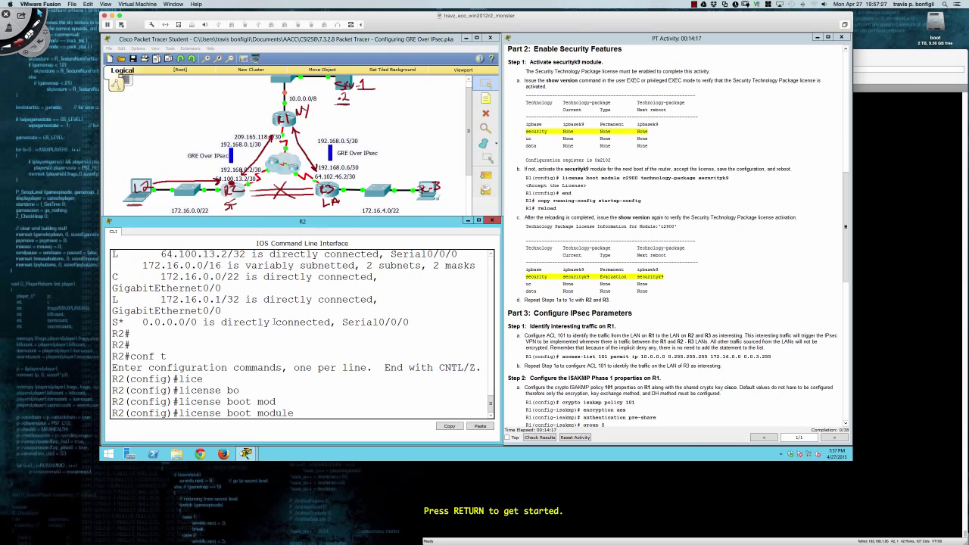
text(c)
key(Tab)
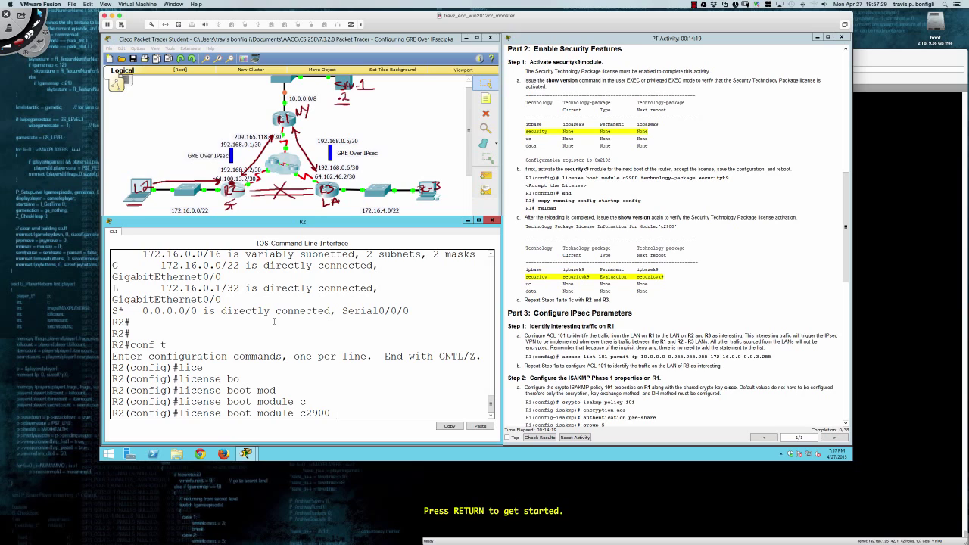
text(te)
key(Tab)
text(se)
key(Tab)
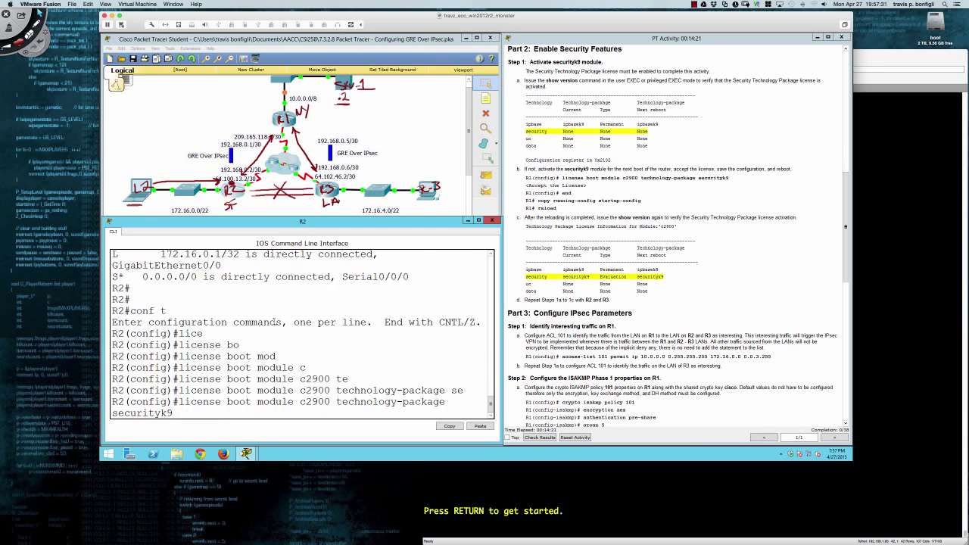
key(Return)
text(yes)
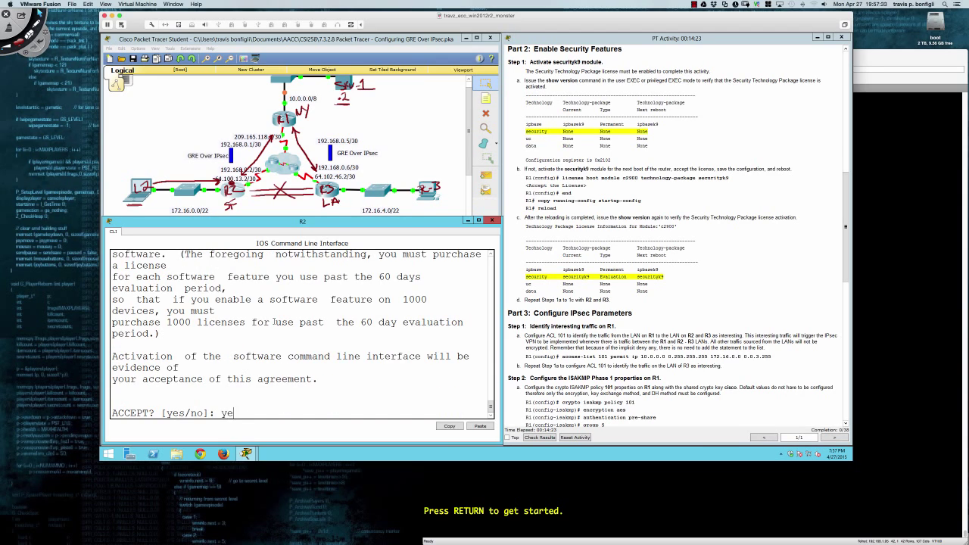
key(Return)
End configuration, save with wri mem and reload R2, then bring up R3's console.
key(Return)
key(Return)
key(Return)
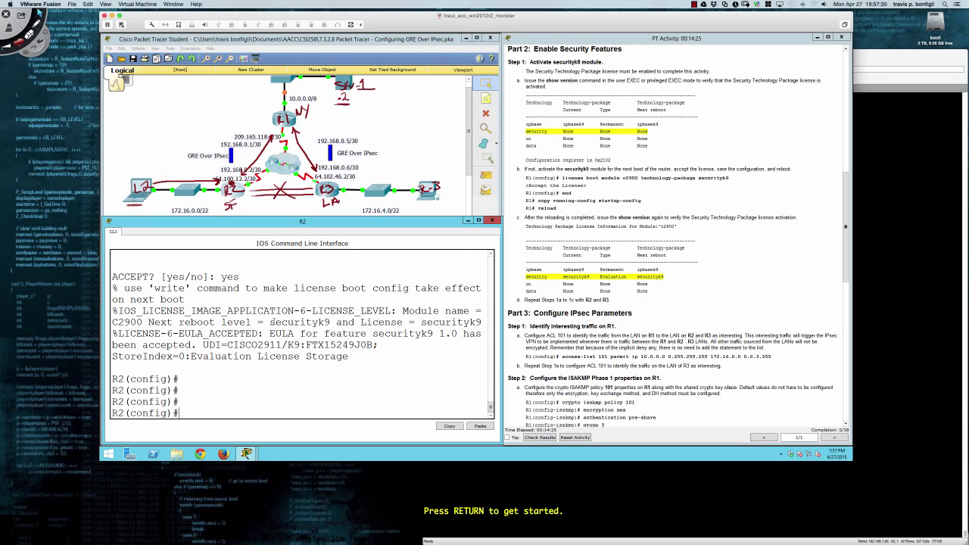
text(end)
key(Return)
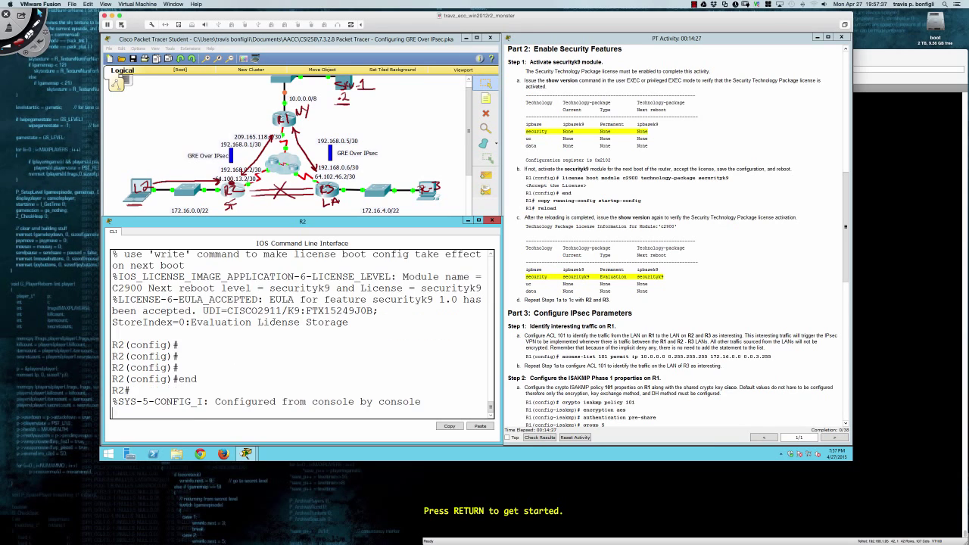
text(w)
key(Return)
key(Return)
text(wri mem)
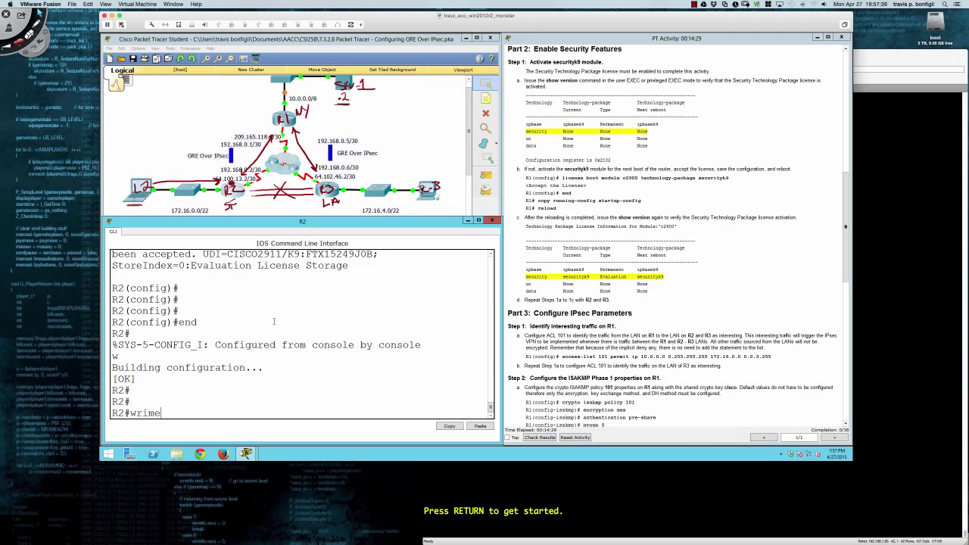
key(Return)
key(Return)
key(Return)
key(Return)
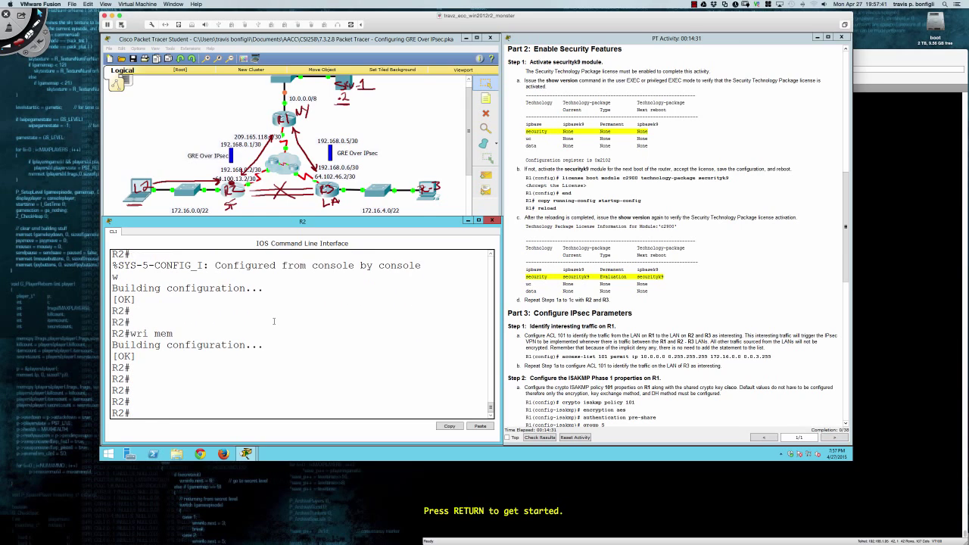
text(reload)
key(Return)
key(Return)
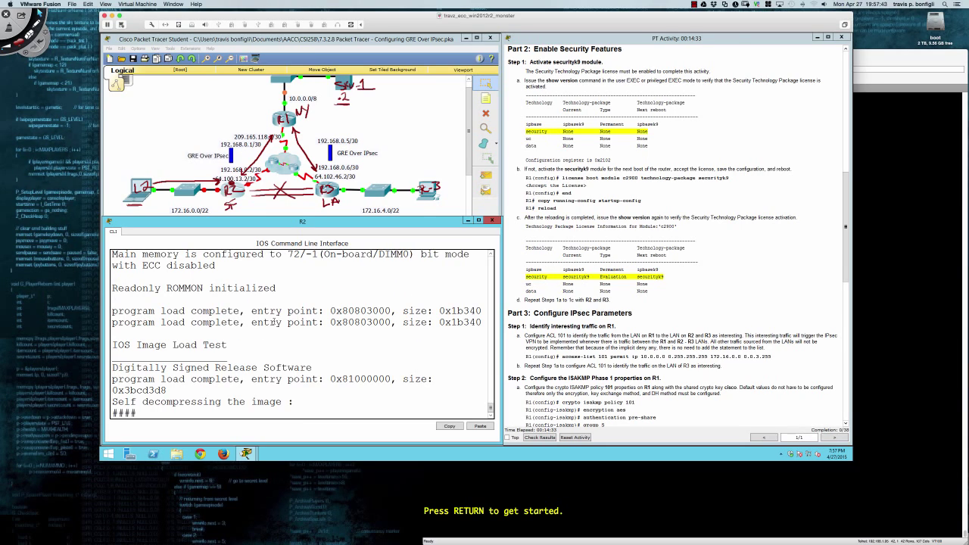
click(336, 197)
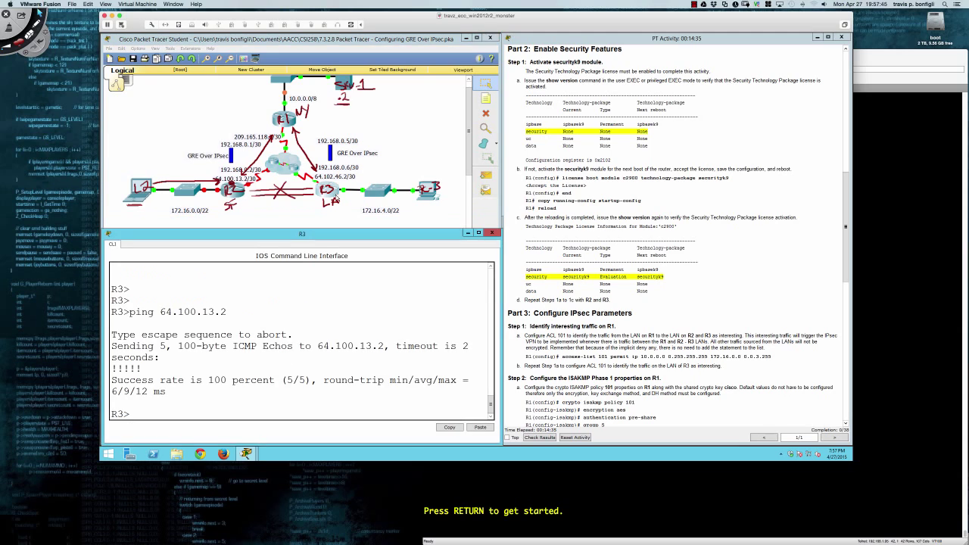
Enter privileged mode on R3 and then global configuration mode with conf t.
key(Return)
key(Return)
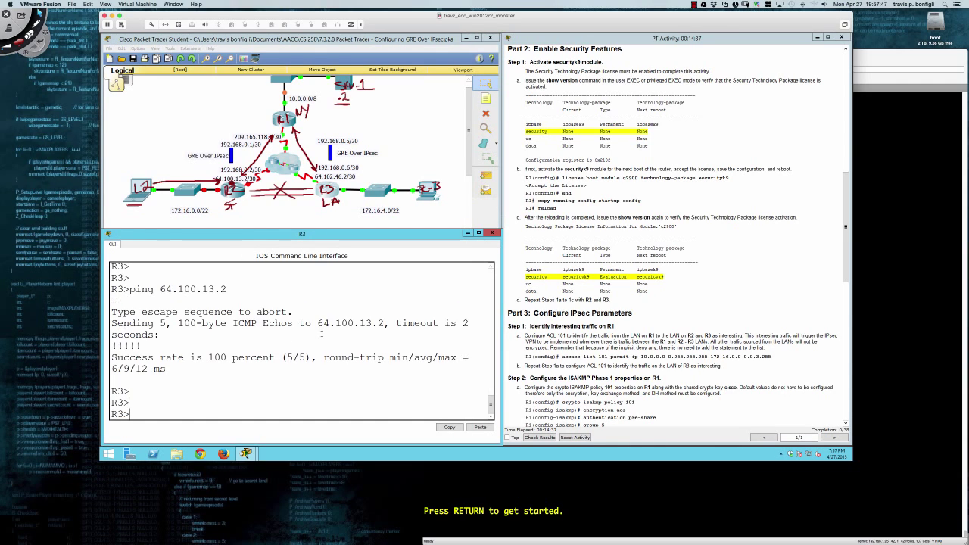
text(en)
key(Tab)
key(Return)
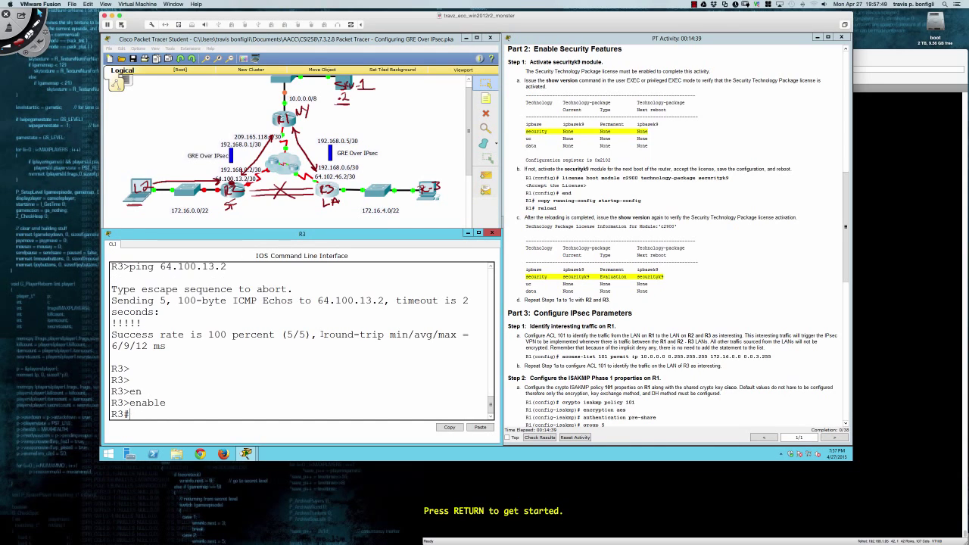
text(conf t)
key(Return)
Run 'license boot module c2900 technology-package securityk9' on R3 and accept with yes.
text(l)
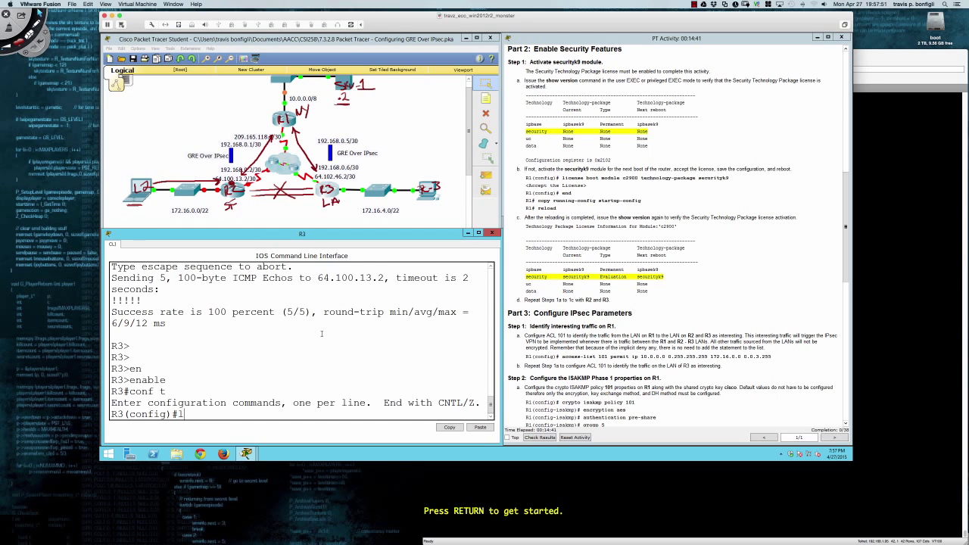
text(ice)
key(Tab)
text(bo)
key(Tab)
text(m)
key(Tab)
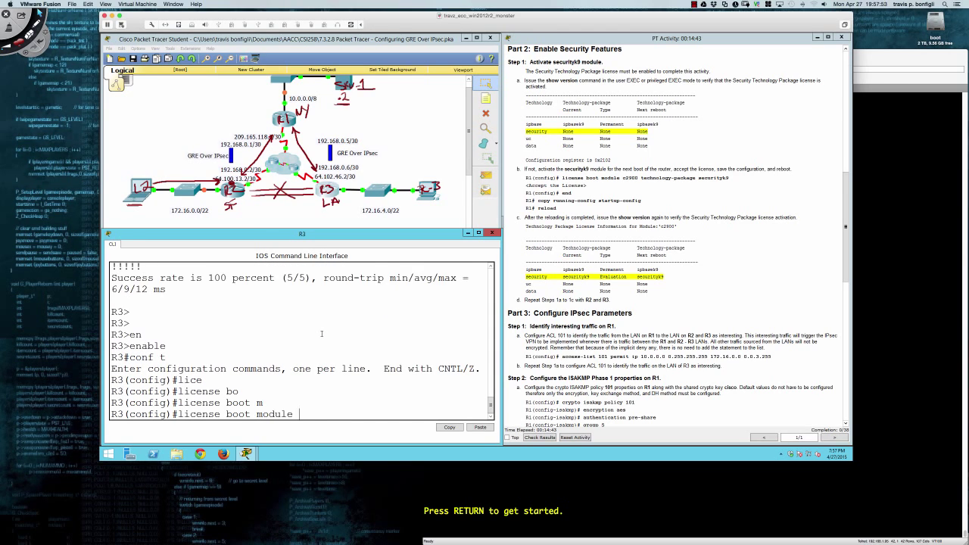
text(c)
key(Tab)
text(t)
key(Tab)
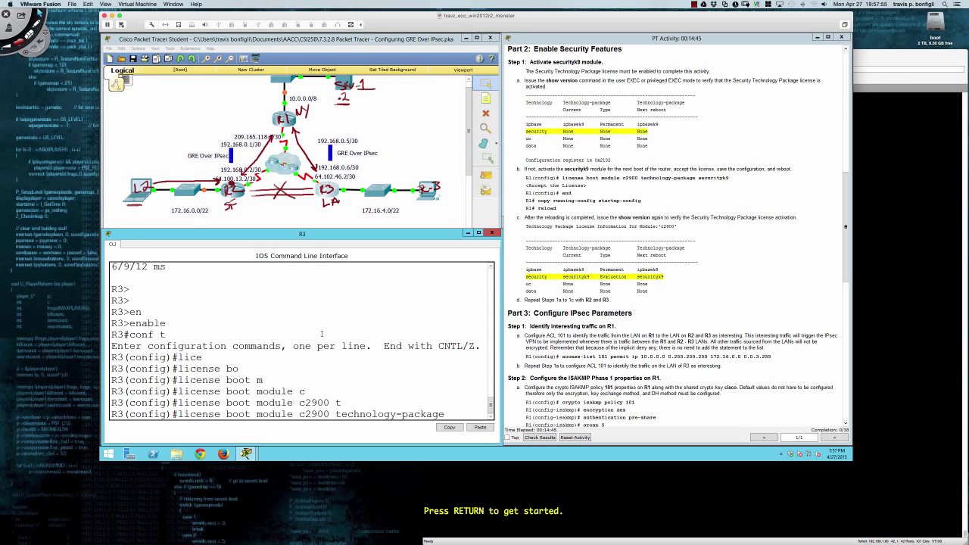
text(se)
key(Tab)
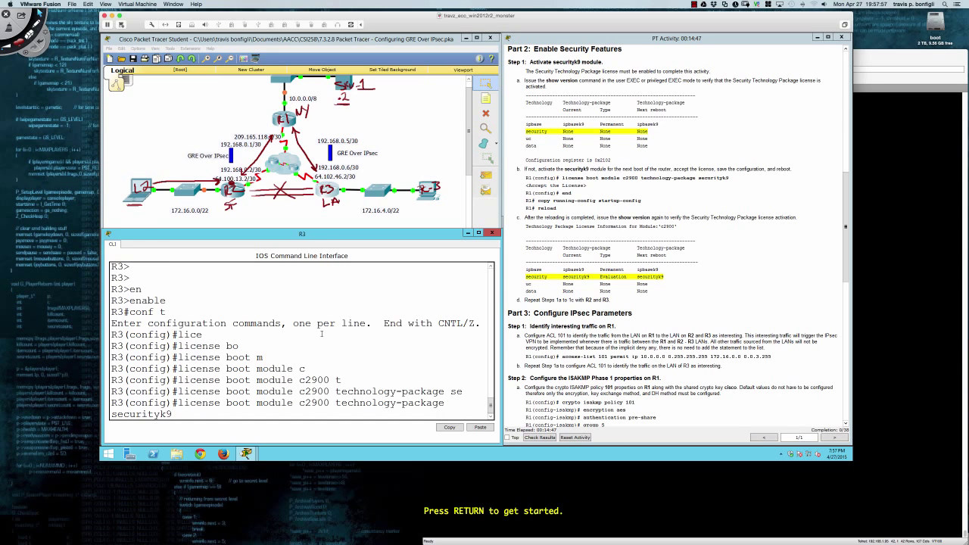
key(Return)
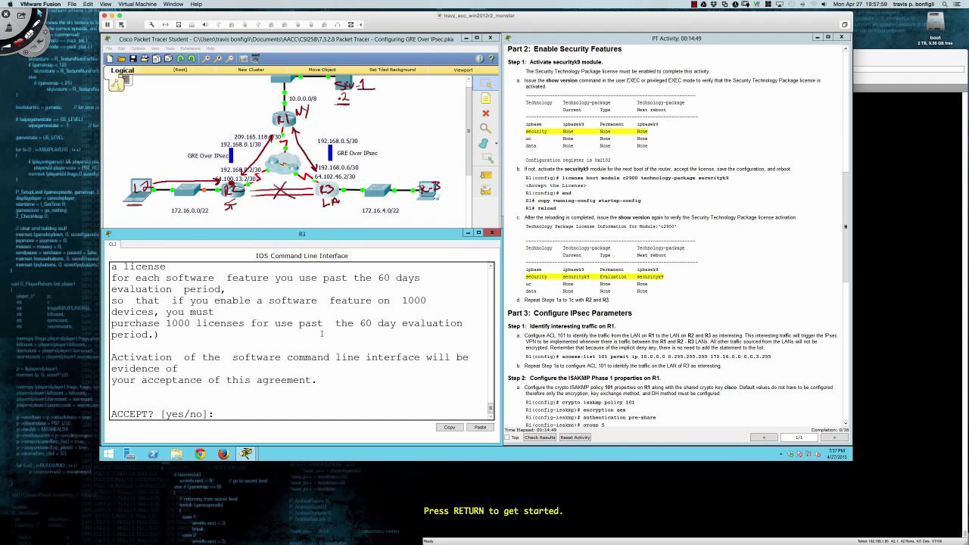
text(yes)
key(Return)
key(Return)
key(Return)
key(Return)
key(Return)
Leave configuration mode, save with wri mem, and reload R3.
text(e)
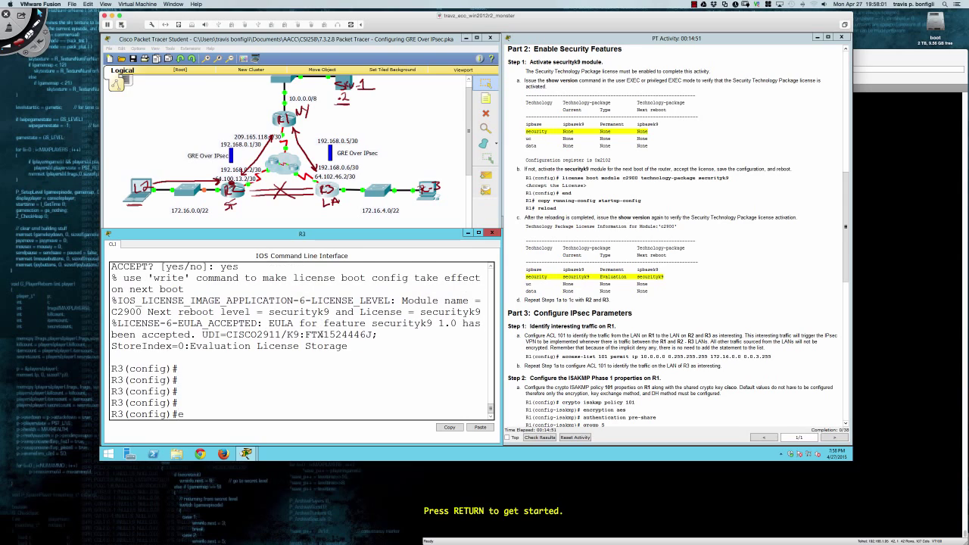
text(nd)
key(Return)
key(Return)
key(Return)
key(Return)
text(w)
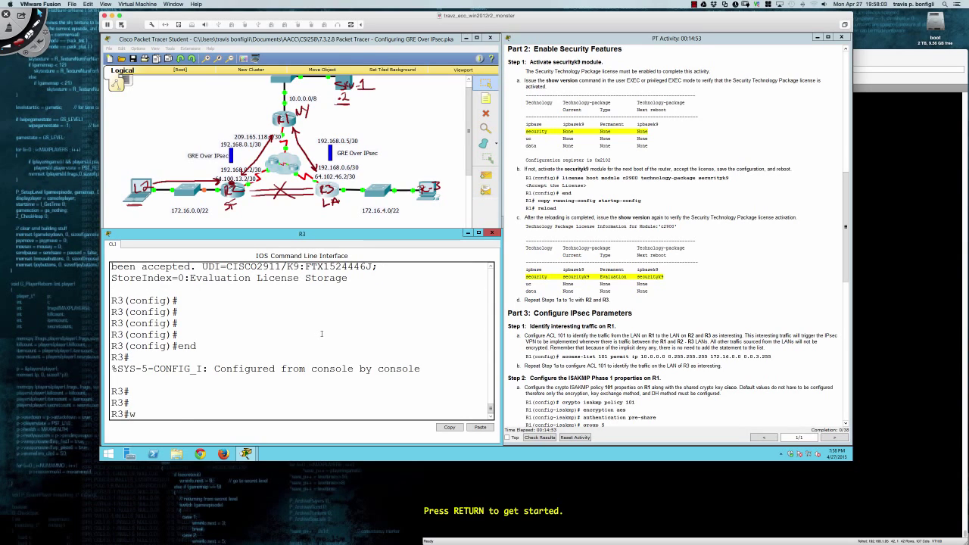
text(ri mem)
key(Return)
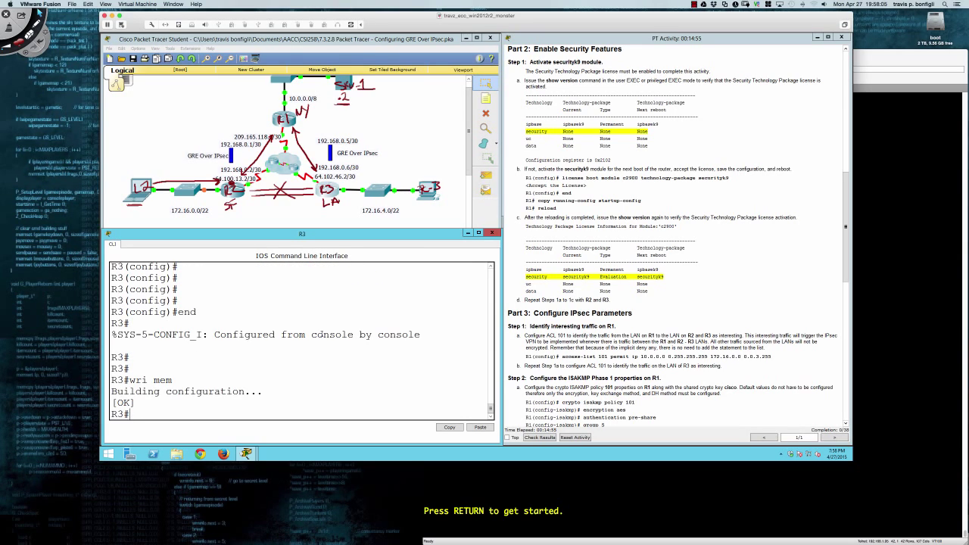
key(Return)
key(Return)
text(reload)
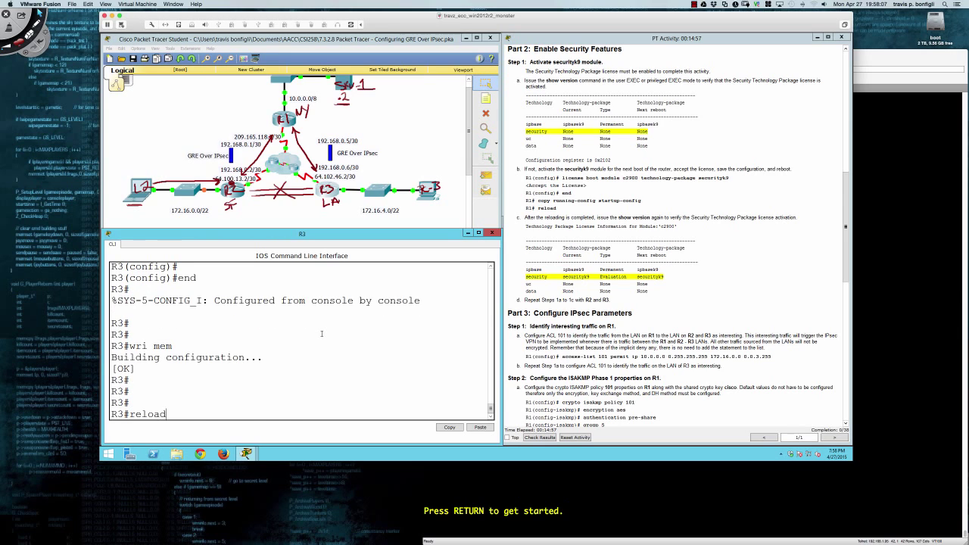
key(Return)
key(Return)
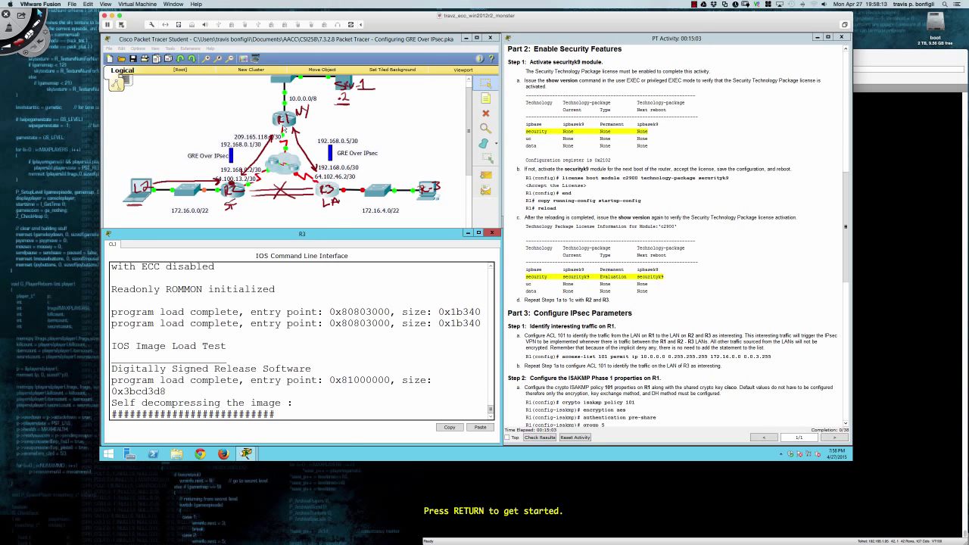
On R1's rebooted console, enter enable and page through sh ver to the license table.
click(284, 127)
key(Return)
key(Return)
key(Return)
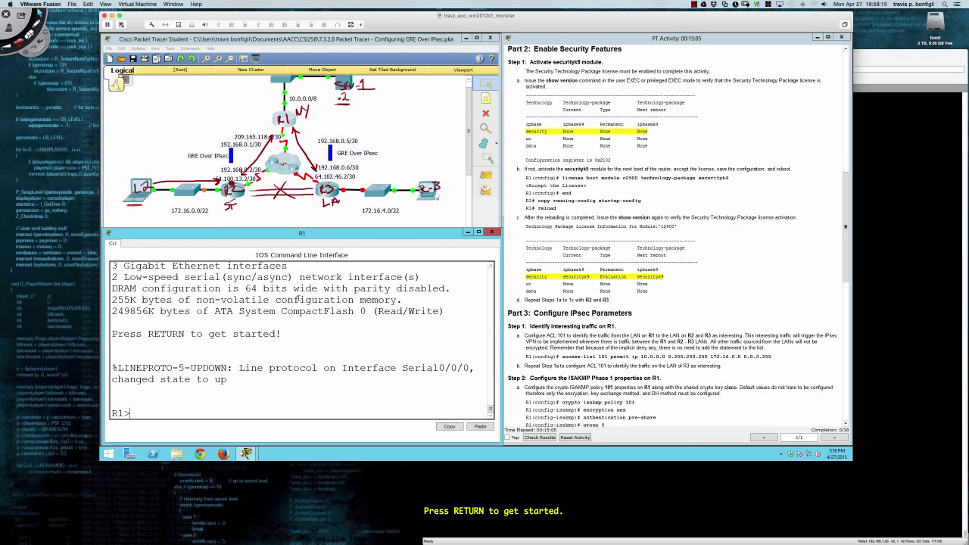
scroll(537, 226, down, 3)
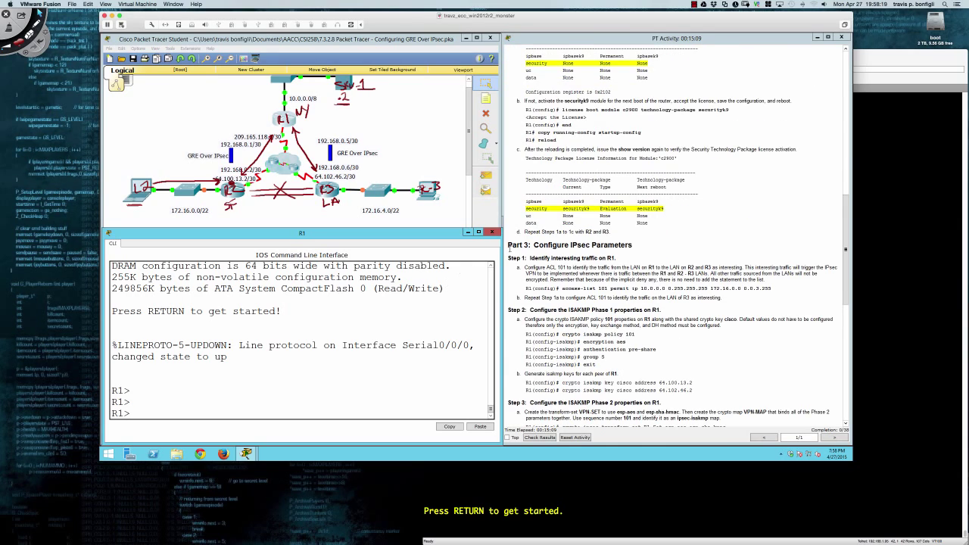
scroll(509, 248, down, 2)
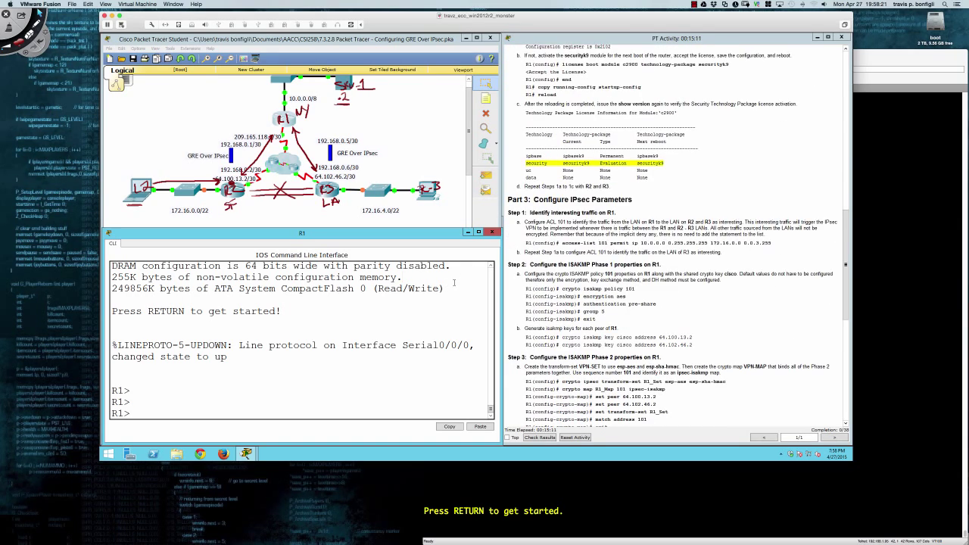
text(en)
key(Return)
text(sh ver)
key(Return)
key(space)
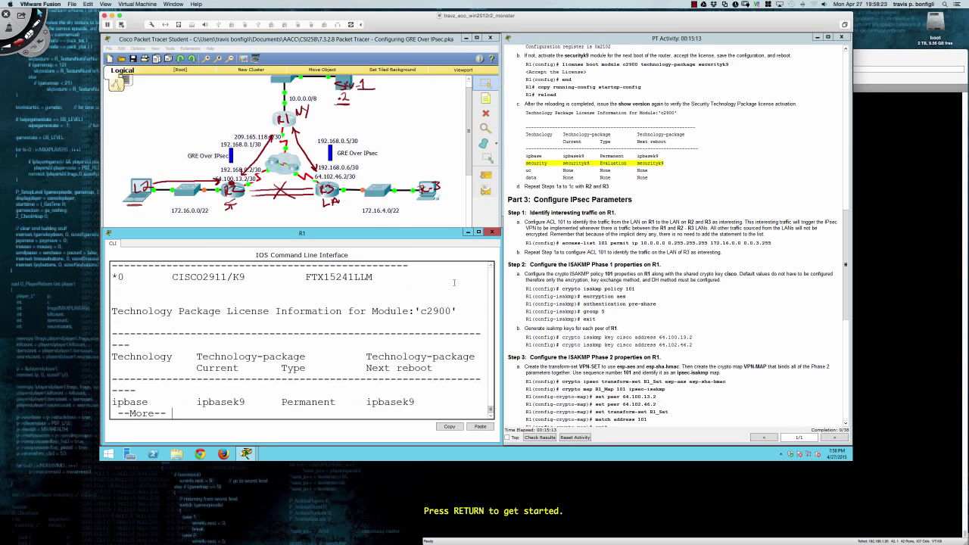
key(space)
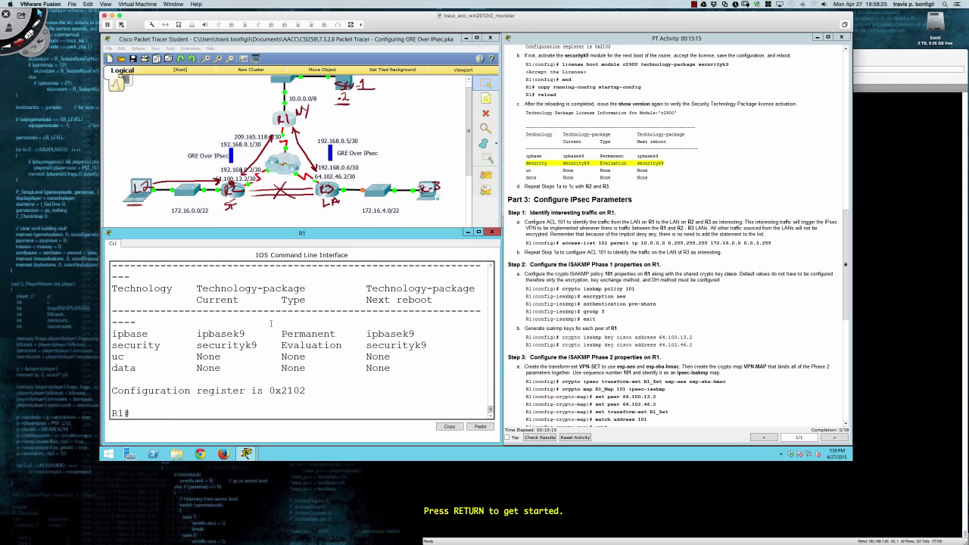
Highlight the security package row and its Evaluation license type.
drag(113, 345, 427, 346)
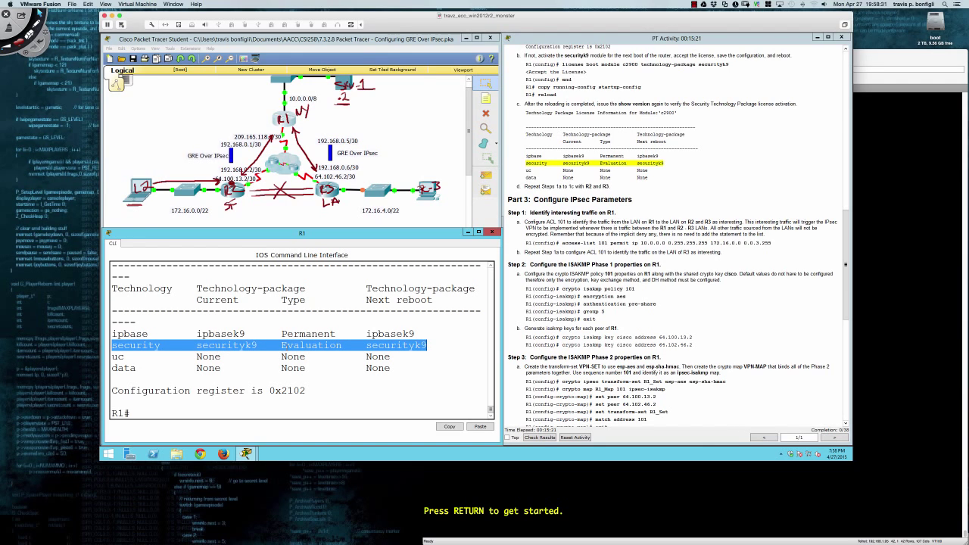
click(288, 345)
drag(282, 345, 342, 346)
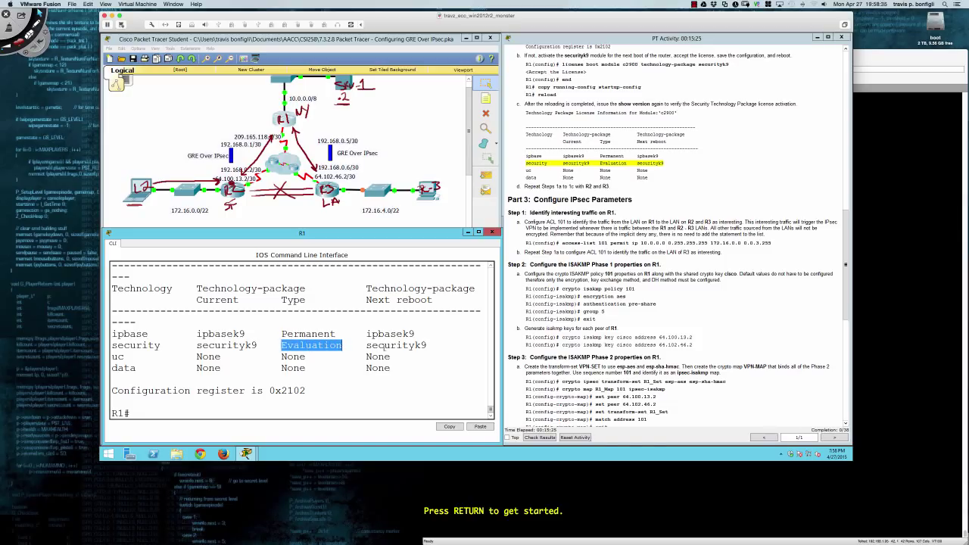
click(400, 370)
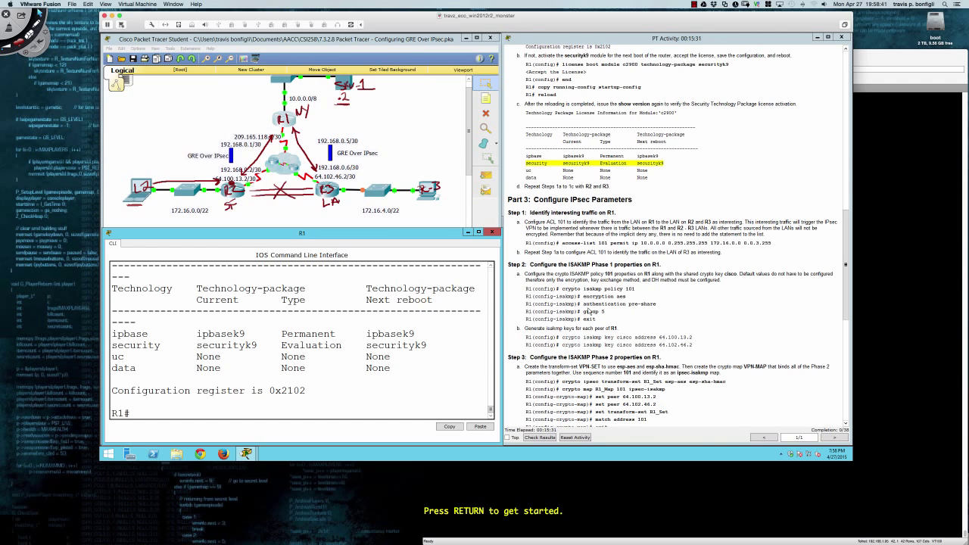
scroll(604, 303, down, 5)
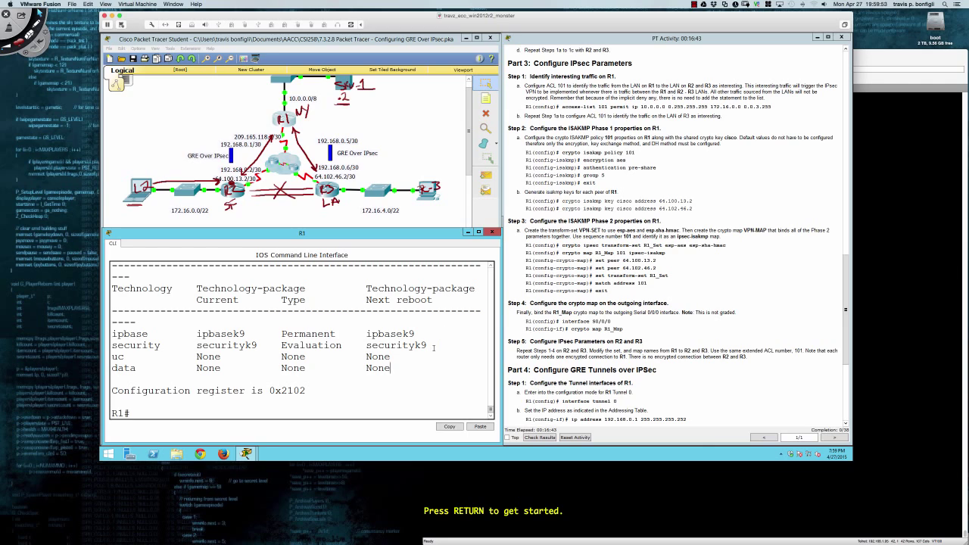
key(Return)
key(Return)
key(Return)
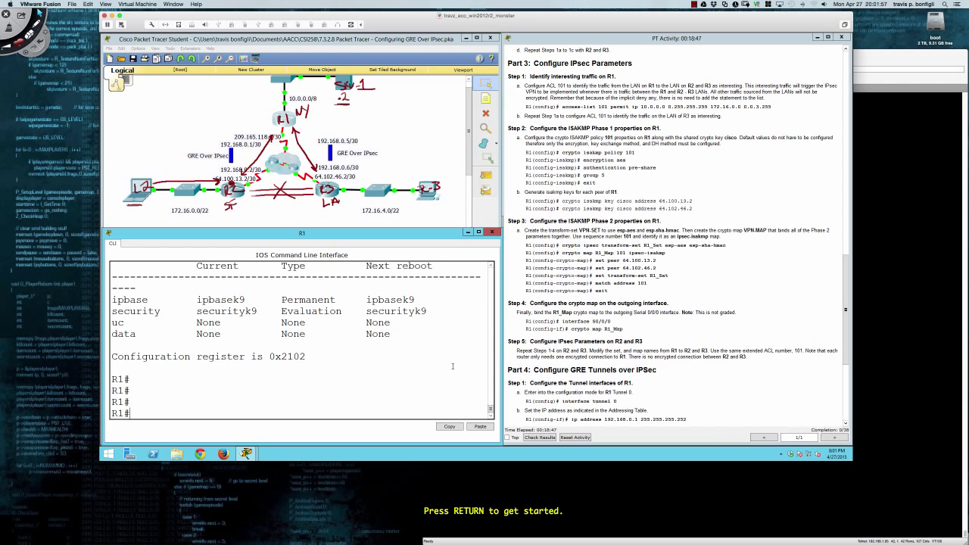
In conf t, enter 'access-list 101 permit ip 10.0.0.0 0.255.255.255 172.16.0.0 0.0.3.255' on R1.
key(Return)
key(Return)
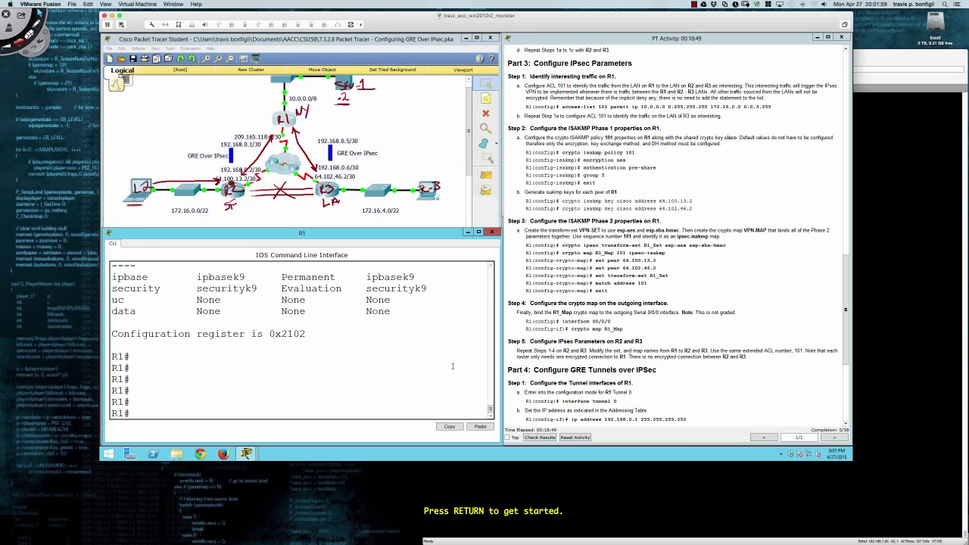
text(conf t)
key(Return)
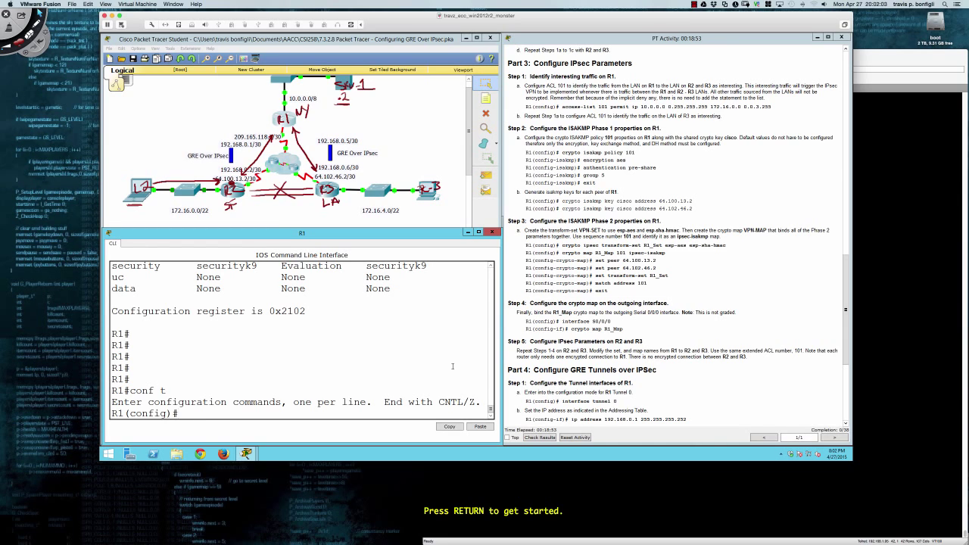
text(ac)
key(Tab)
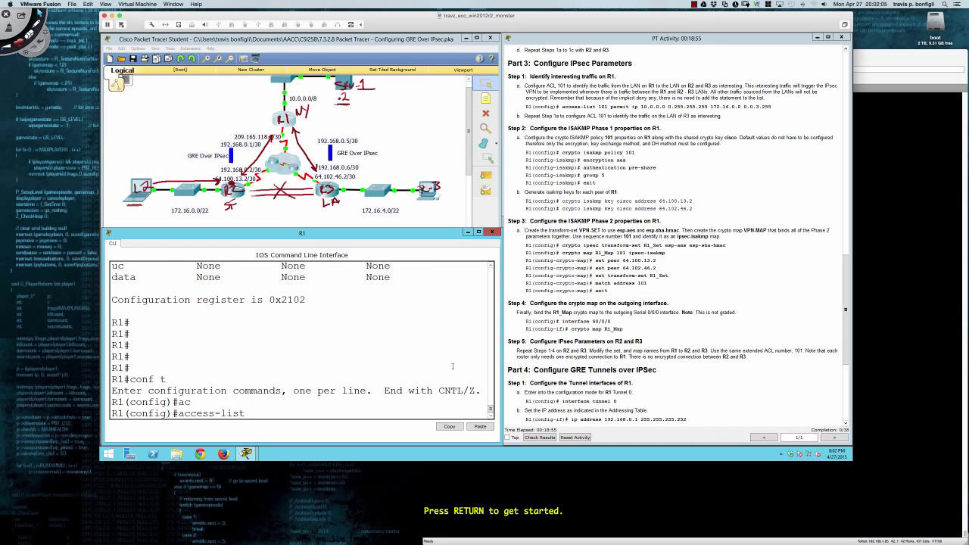
text(101 permit ip 10.0.0.0)
text(255.)
key(BackSpace)
key(BackSpace)
key(BackSpace)
text(0.255.255.255)
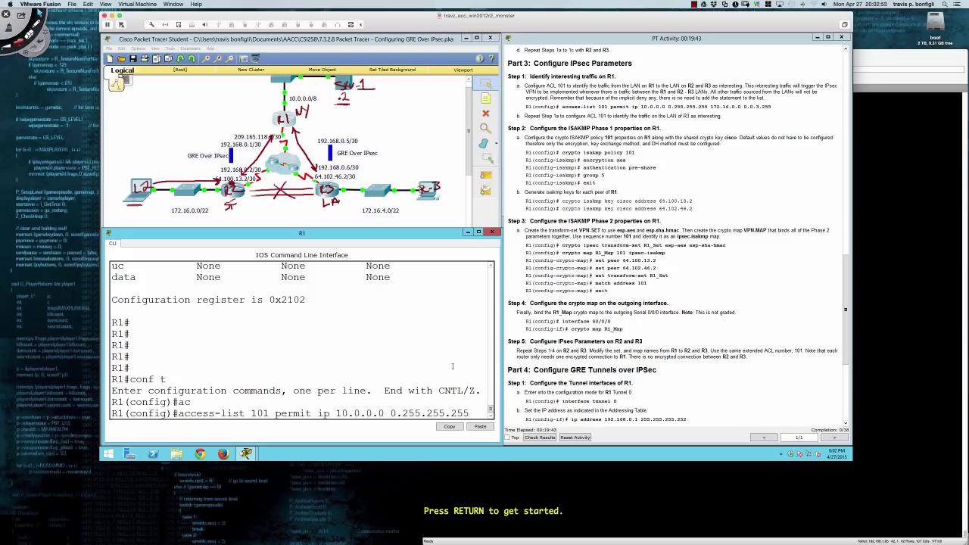
text(172.)
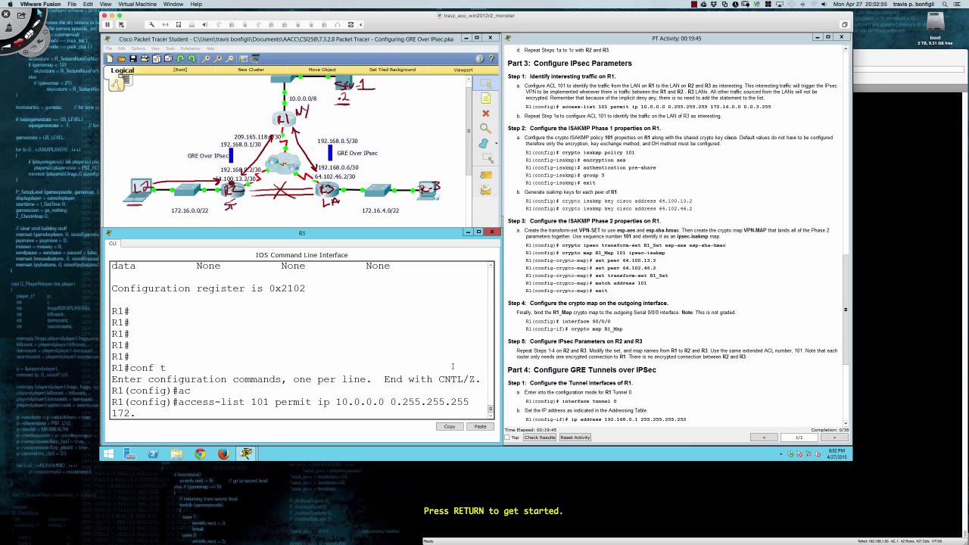
text(16.0)
text(.0)
text( 0.0.)
text(0.3)
text(.255)
key(Return)
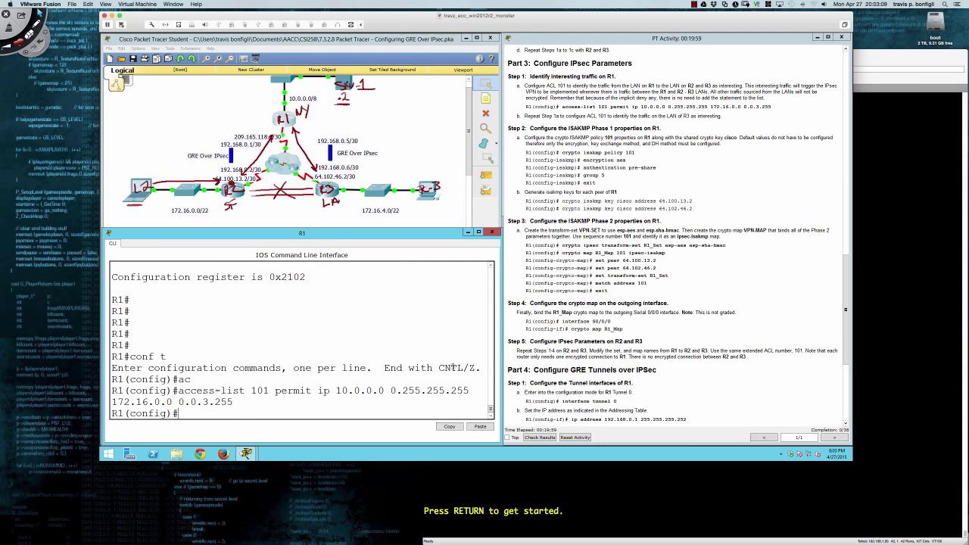
key(super+Tab)
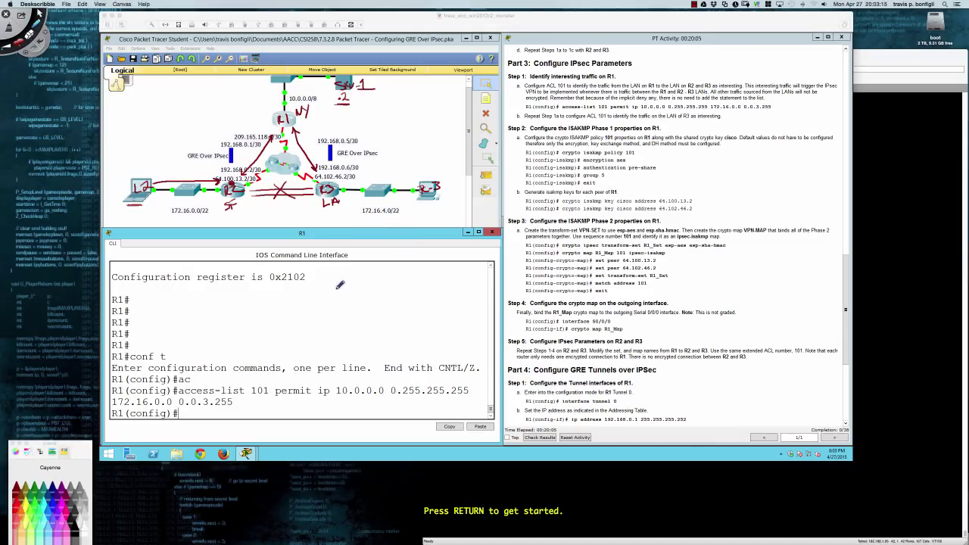
mouse_move(329, 272)
mouse_down()
mouse_move(324, 281)
mouse_move(353, 281)
mouse_up()
drag(327, 295, 370, 289)
mouse_move(373, 289)
mouse_down()
mouse_move(401, 284)
mouse_move(422, 292)
mouse_up()
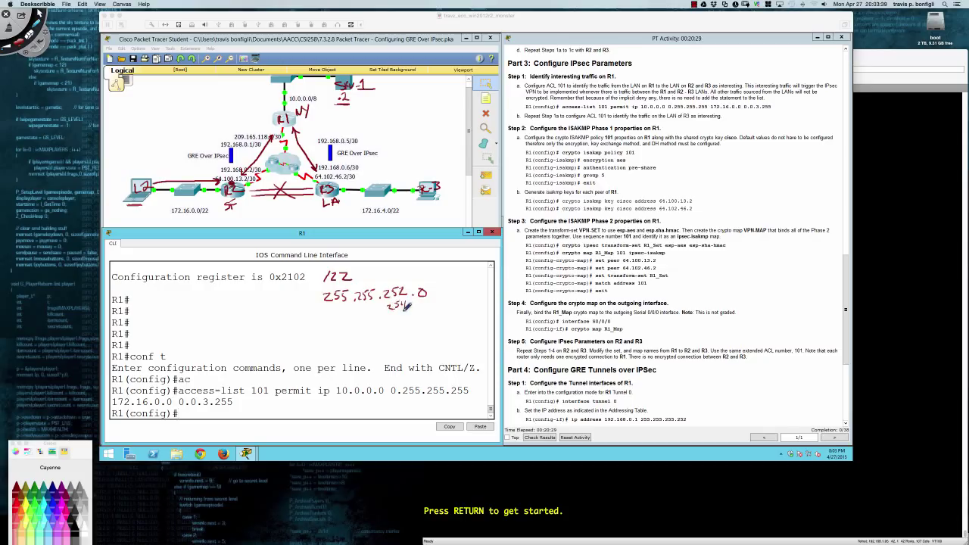
drag(394, 316, 399, 322)
drag(400, 317, 406, 322)
drag(407, 316, 413, 314)
key(super+z)
key(super+z)
key(super+z)
key(super+z)
key(super+z)
key(super+z)
key(super+z)
key(super+z)
key(super+z)
key(super+z)
click(100, 5)
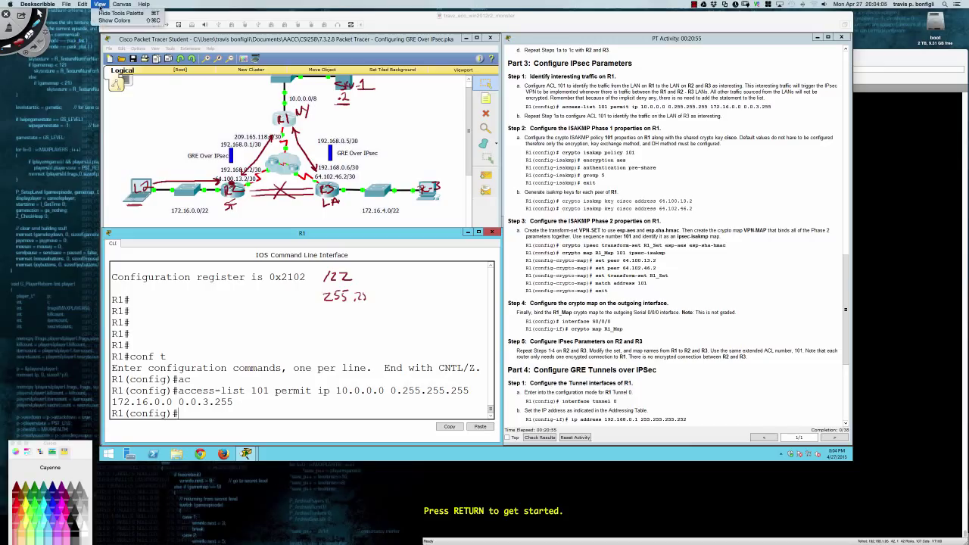
mouse_move(67, 4)
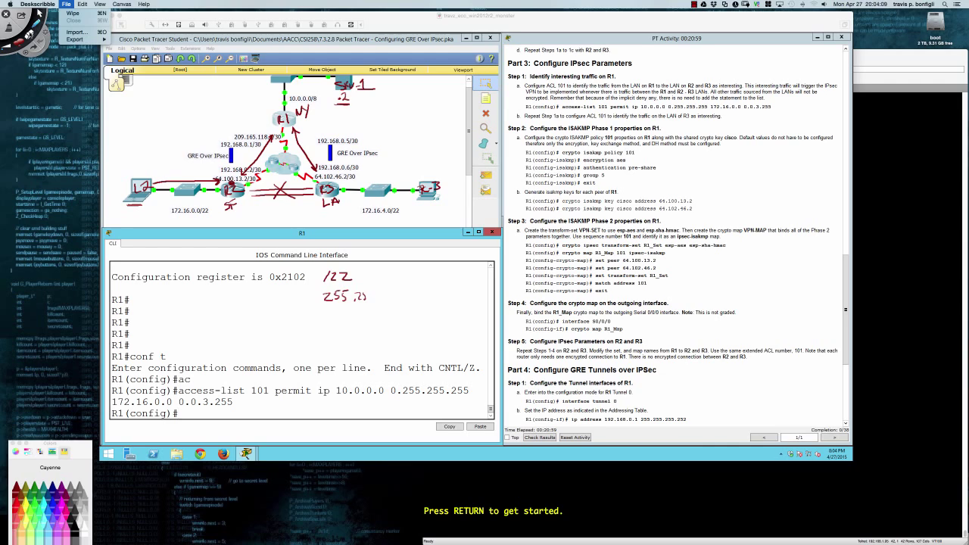
click(31, 35)
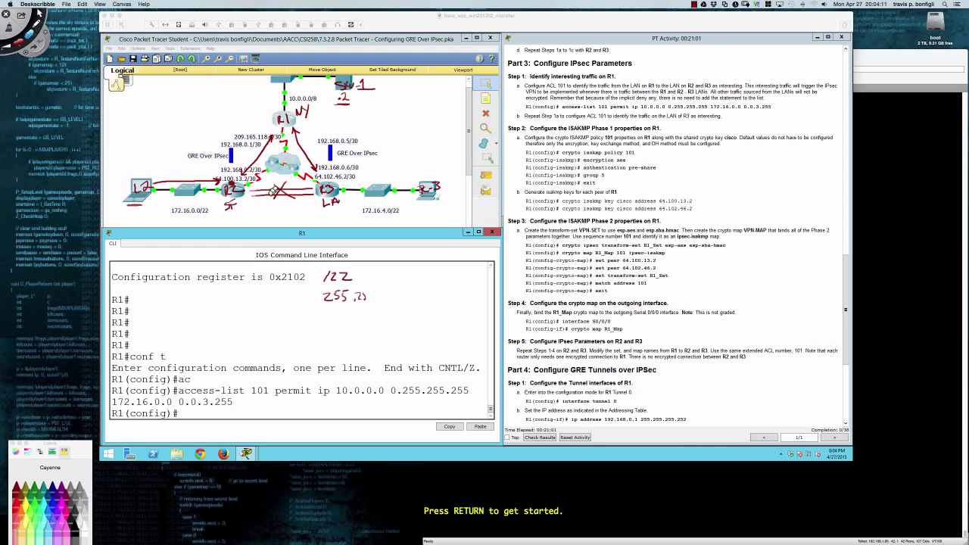
mouse_move(348, 285)
mouse_down()
mouse_move(328, 271)
mouse_move(339, 277)
mouse_move(326, 292)
mouse_move(377, 289)
mouse_move(335, 300)
mouse_move(361, 286)
mouse_move(340, 270)
mouse_move(340, 297)
mouse_move(333, 292)
mouse_move(347, 297)
mouse_up()
click(37, 25)
drag(18, 102, 30, 107)
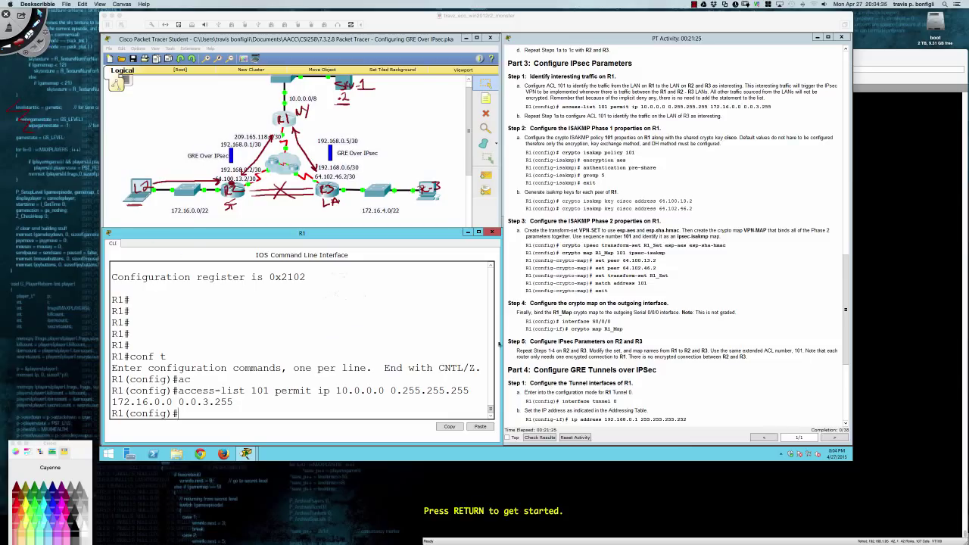
Exit the Deskscribble drawing overlay with Escape to reveal R1's CLI.
key(Escape)
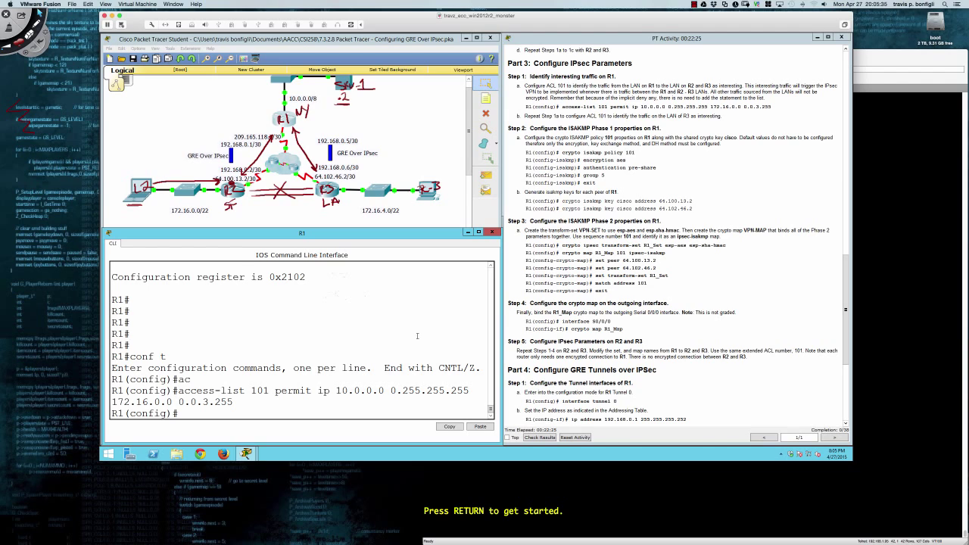
Recall the previous ACL 101 line and change its destination to 172.16.4.0 0.0.3.255.
key(Up)
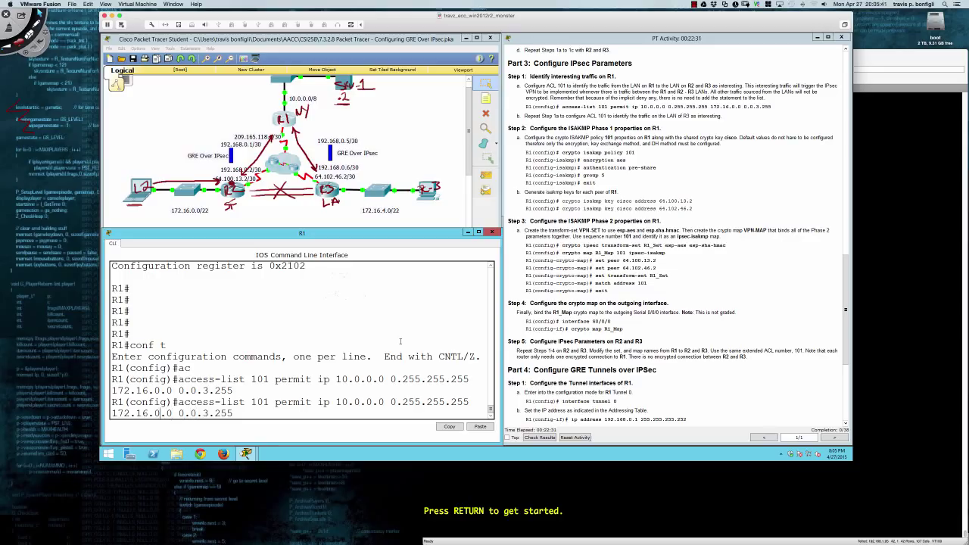
key(Left)
key(Left)
key(Left)
key(Left)
key(Left)
key(Left)
key(Left)
key(Left)
key(Left)
key(Left)
key(Left)
key(Left)
key(BackSpace)
text(4)
key(Return)
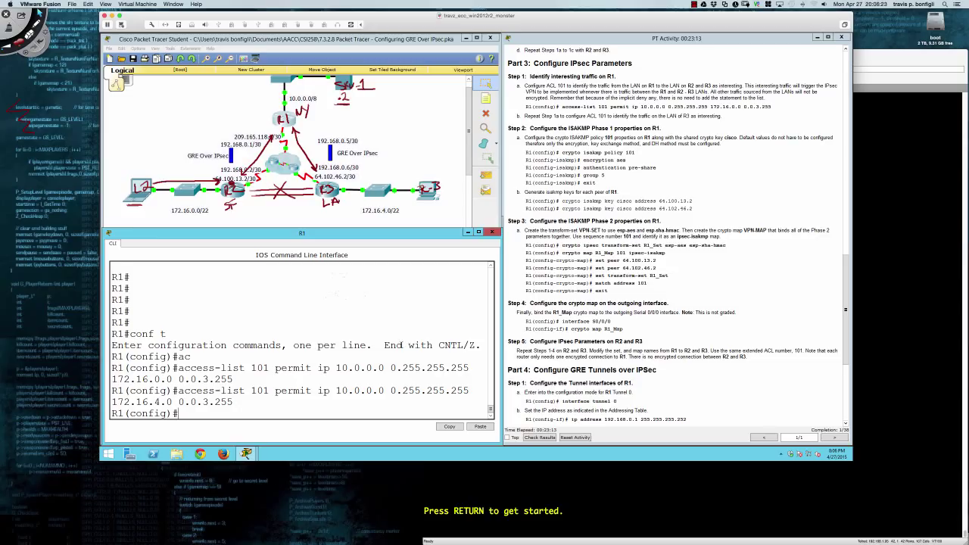
key(Return)
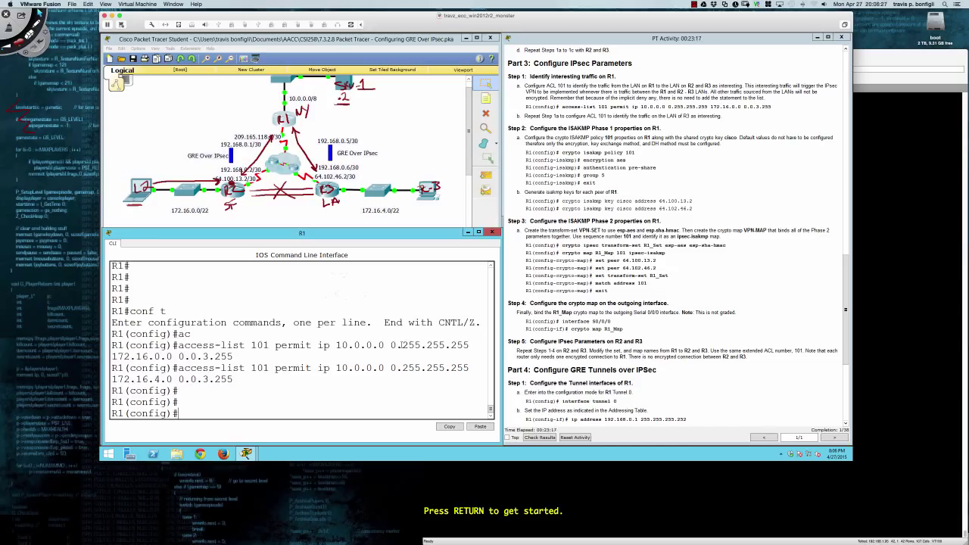
Create ISAKMP policy 101 on R1 with crypto isakmp policy 101.
text(cryp)
key(Tab)
text(isa)
key(Tab)
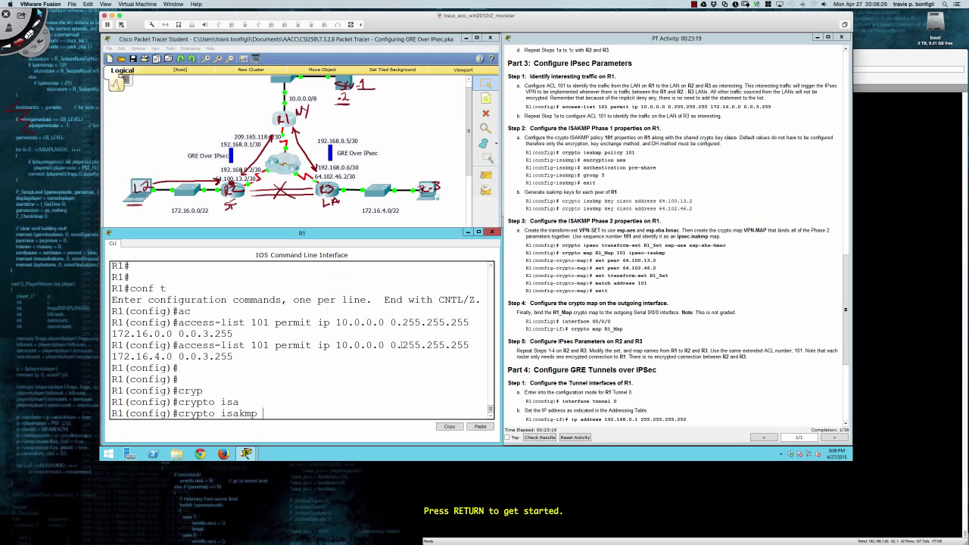
text(po)
key(Tab)
text(1010)
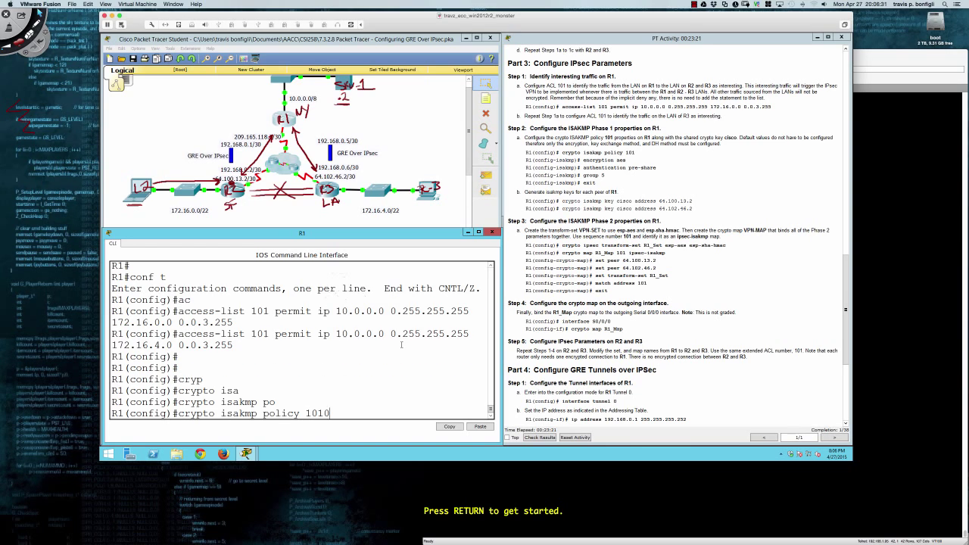
key(BackSpace)
key(Return)
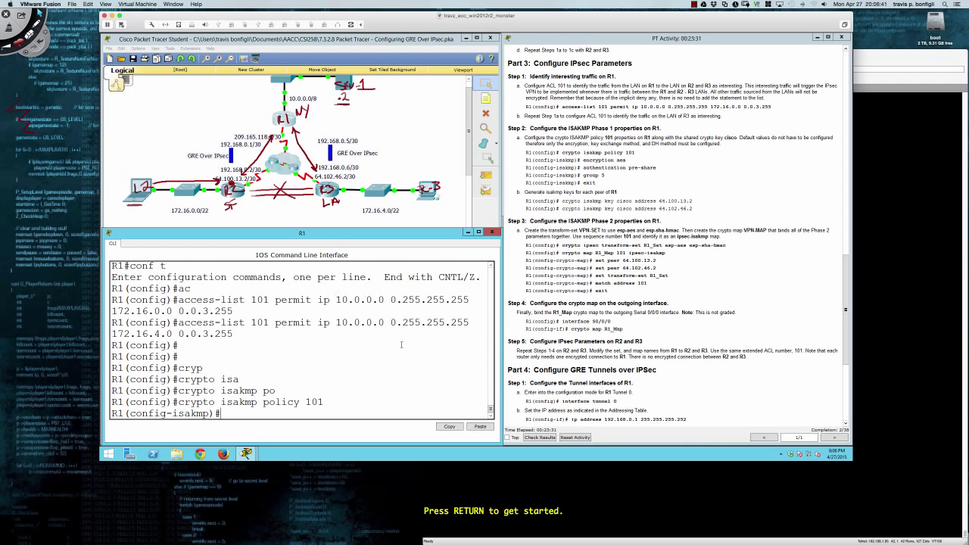
key(Return)
key(Return)
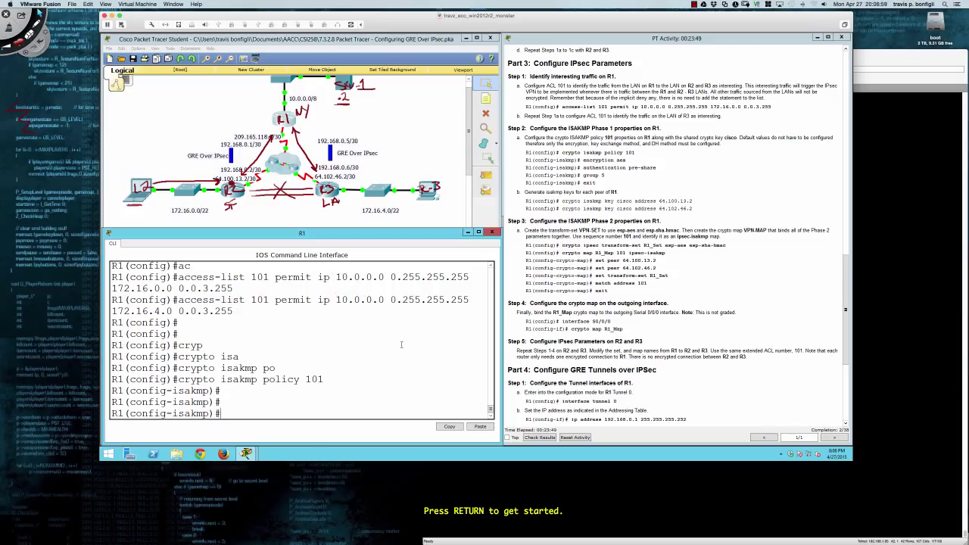
key(Return)
key(Return)
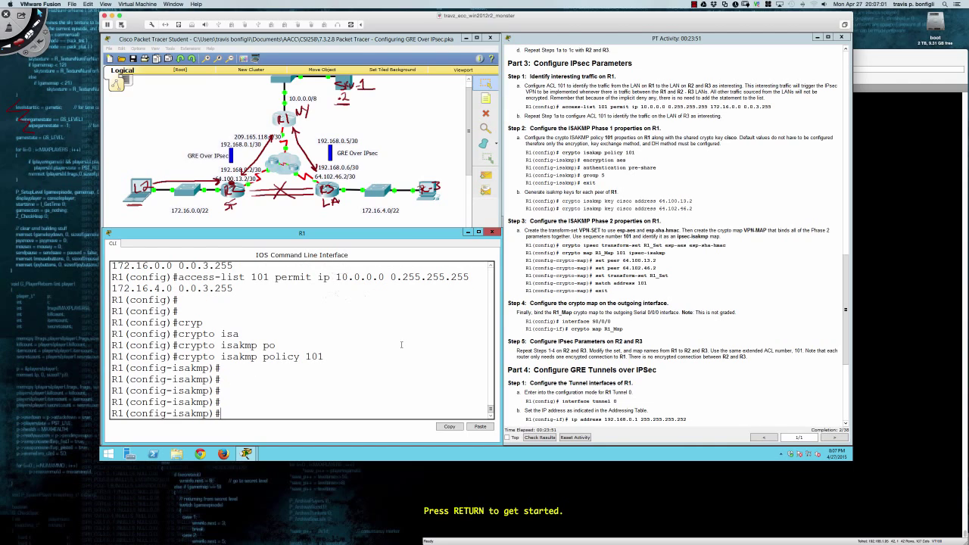
Give the policy AES encryption and pre-share authentication.
text(enc)
key(Tab)
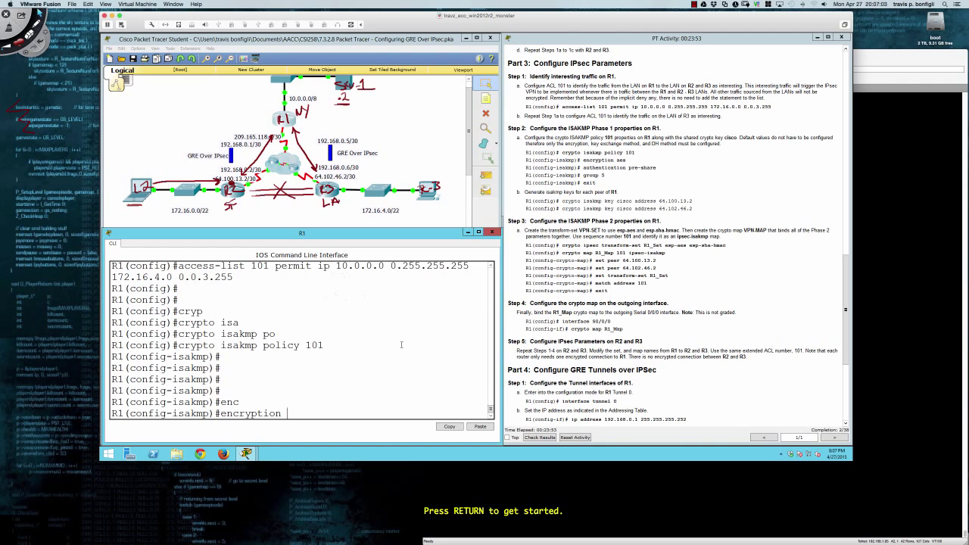
text(ae)
text(s)
key(Tab)
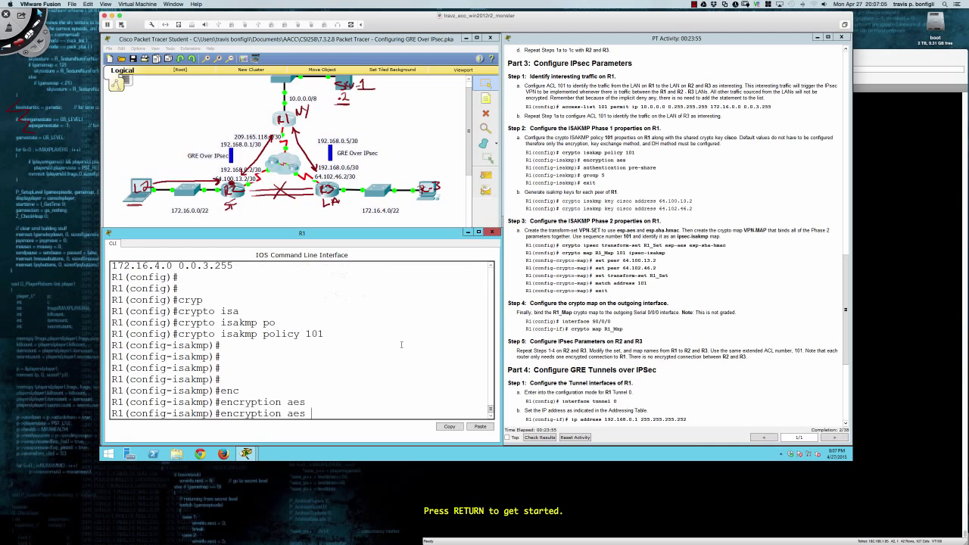
key(Return)
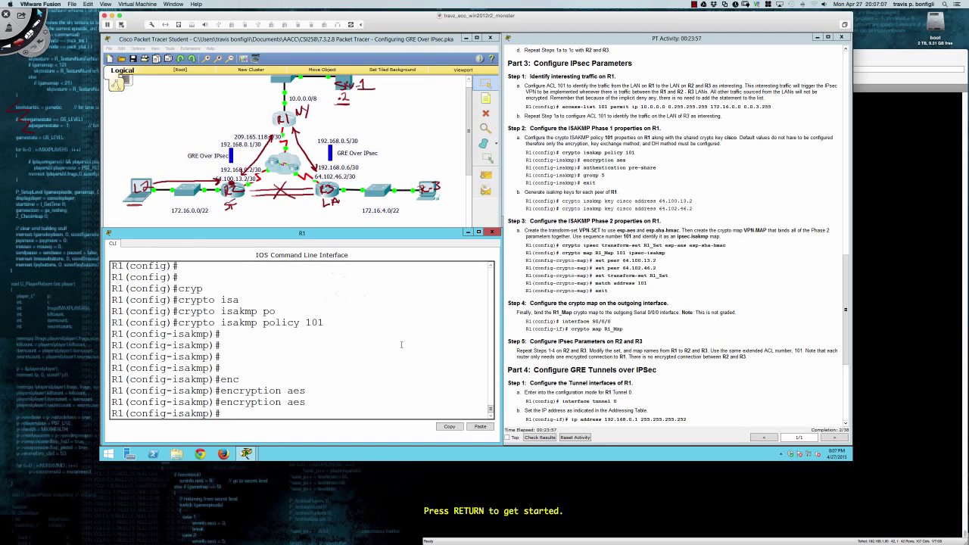
text(au)
key(Tab)
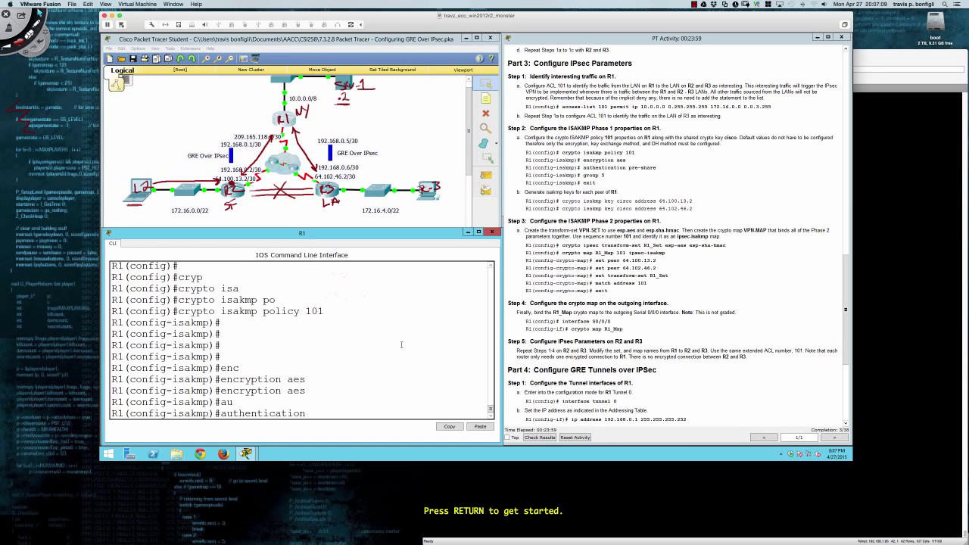
text(pre)
key(Tab)
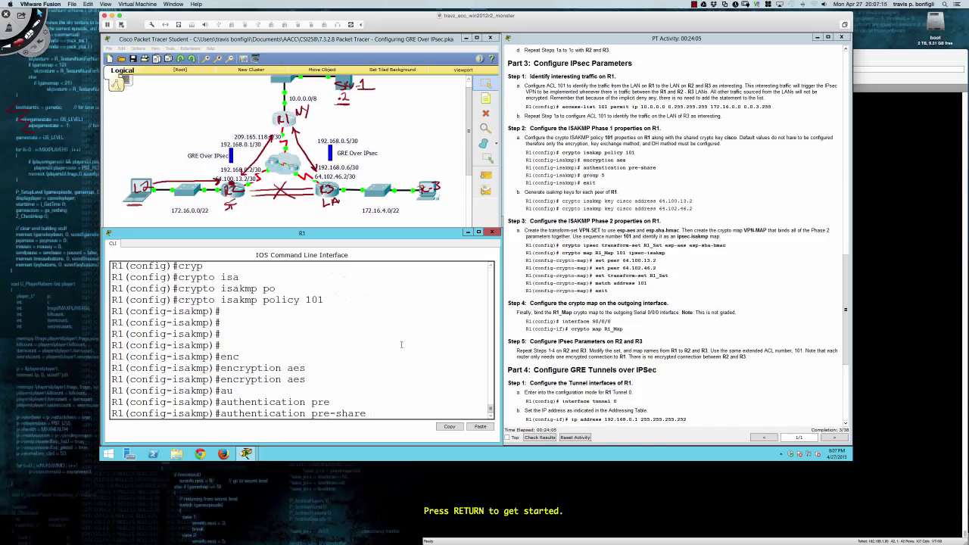
key(Return)
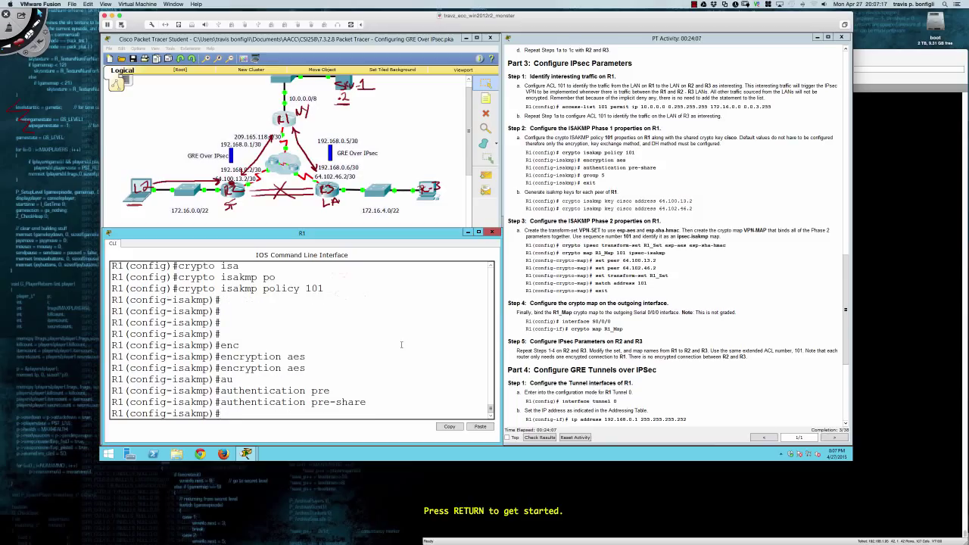
Set Diffie-Hellman group 5 on the policy, then wake R1's SecureCRT console.
text(g)
key(Tab)
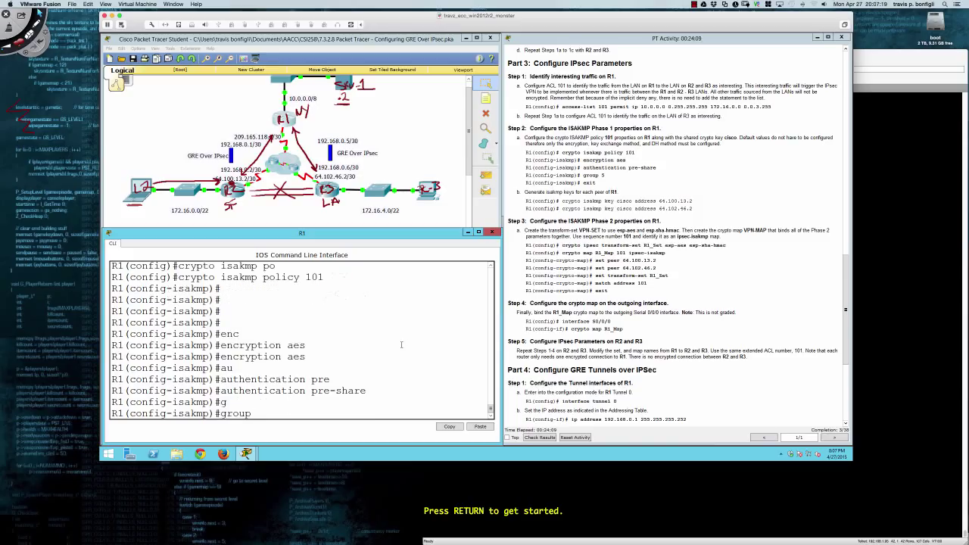
text(5)
key(Return)
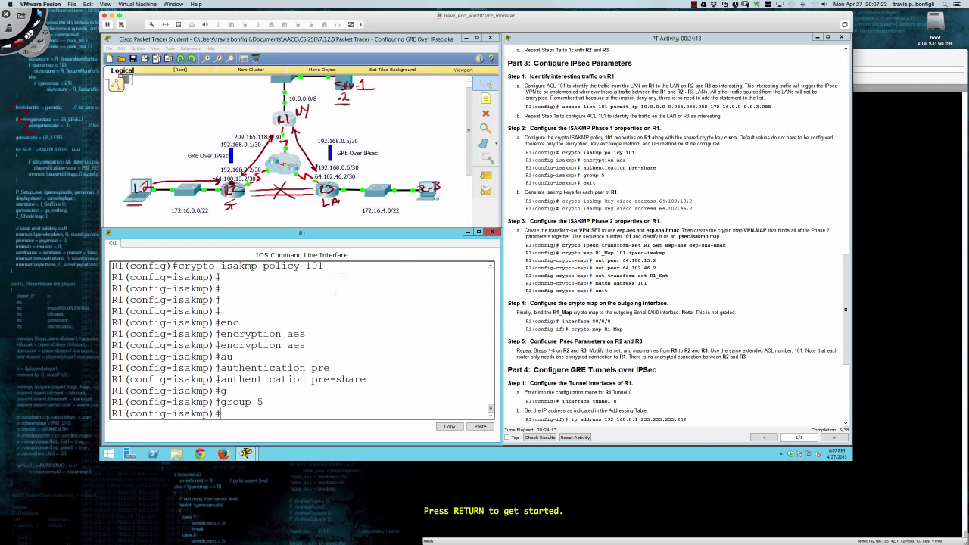
click(863, 269)
key(Return)
key(Return)
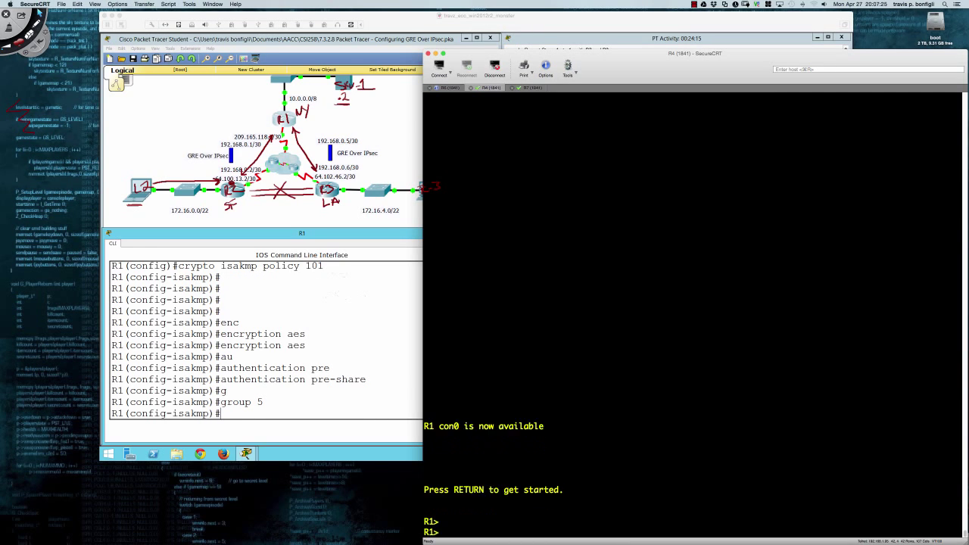
Enter privileged and global configuration mode on R1's console with en and conf t.
key(Return)
key(Return)
key(Return)
text(en)
key(Return)
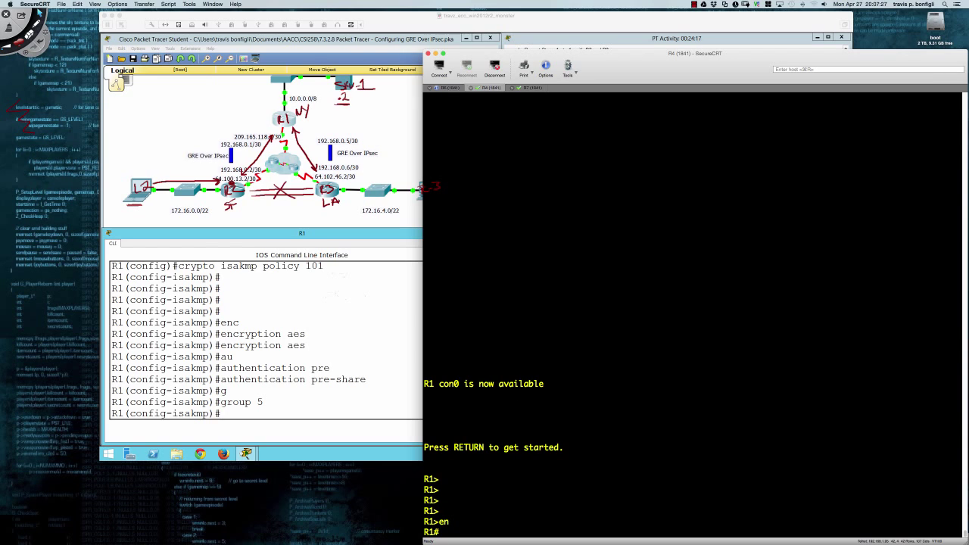
text(conf t)
key(Return)
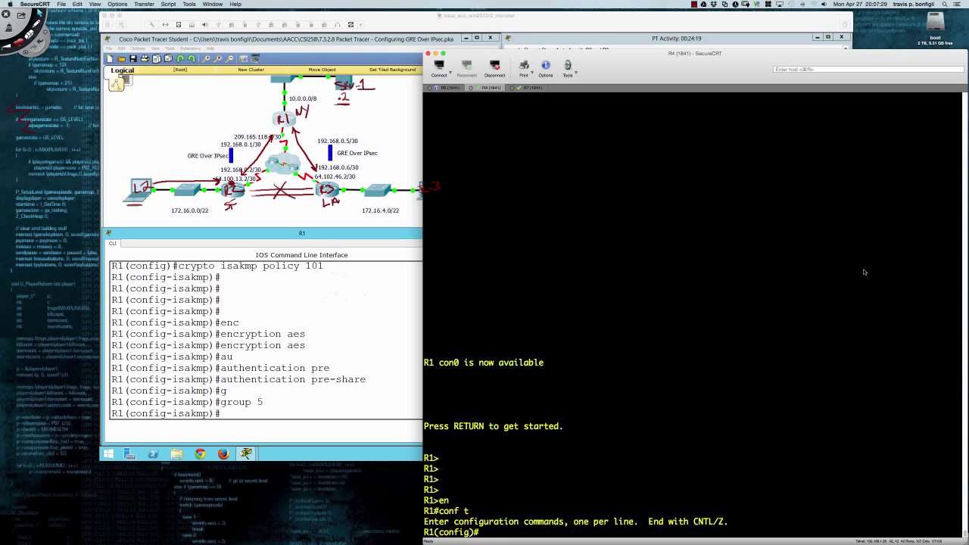
Create ISAKMP policy 101 on the real R1 with crypto isakmp policy 101.
text(cryp)
key(Tab)
text(isa)
key(Tab)
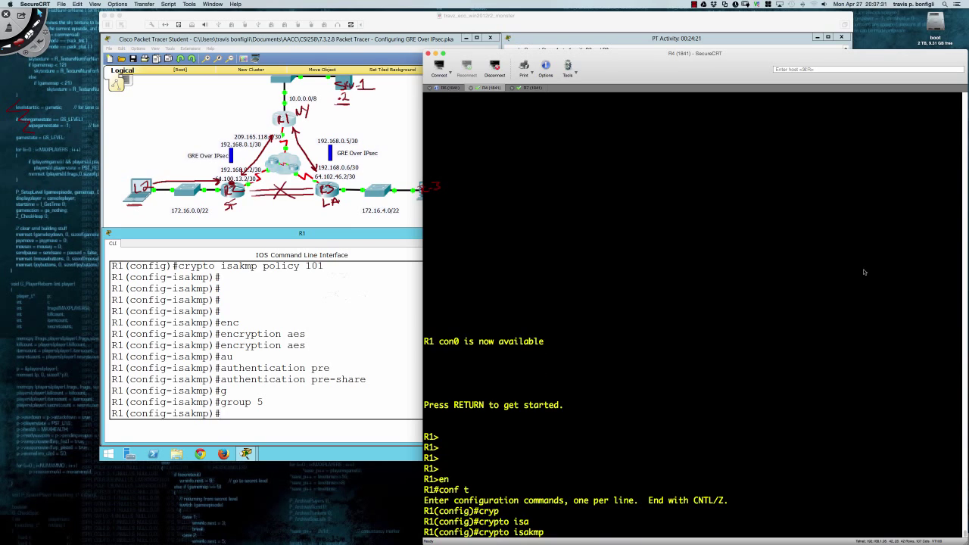
text(p)
key(Tab)
key(BackSpace)
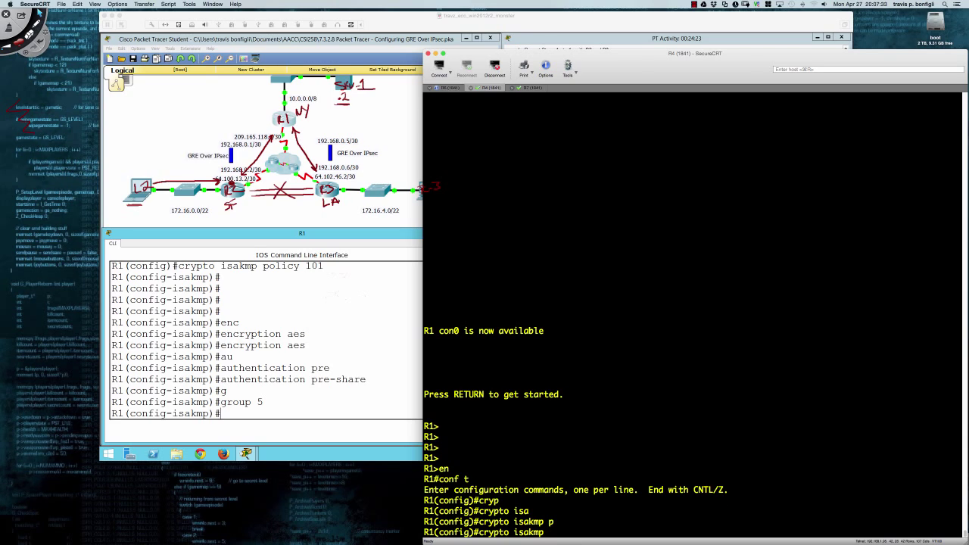
text(po)
key(Tab)
text(l)
key(Tab)
text(1)
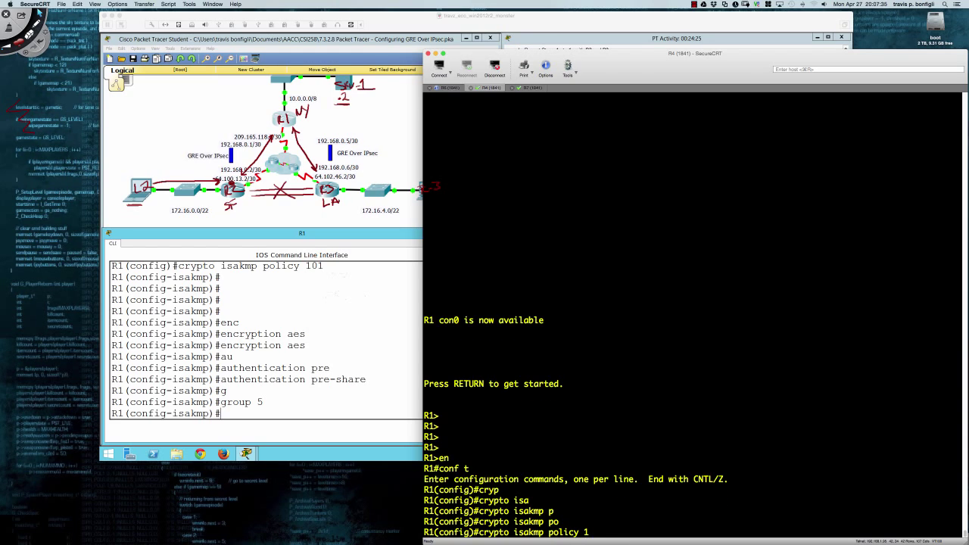
text(01)
key(Return)
List the available Diffie-Hellman groups with group ?
text(g-isakmp)#g)
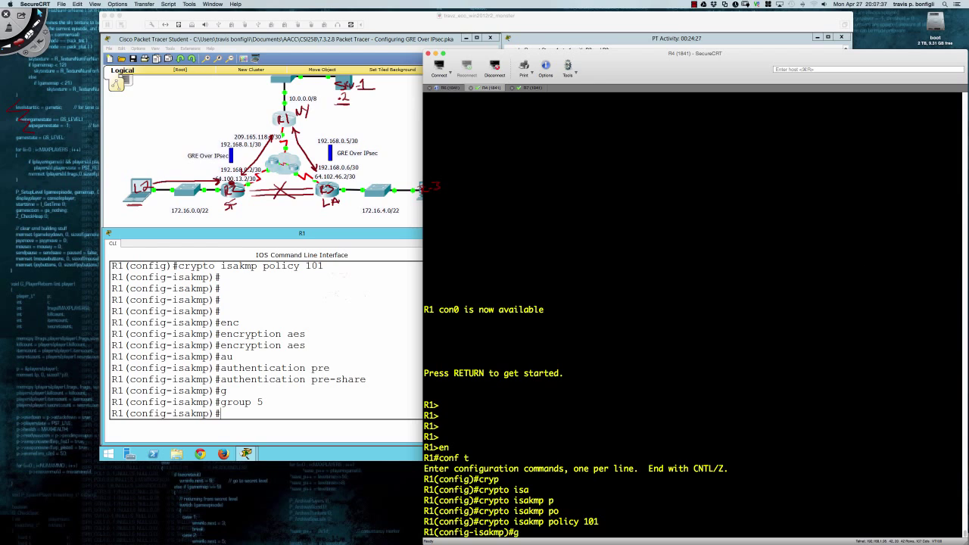
text(rou)
key(Tab)
text(?)
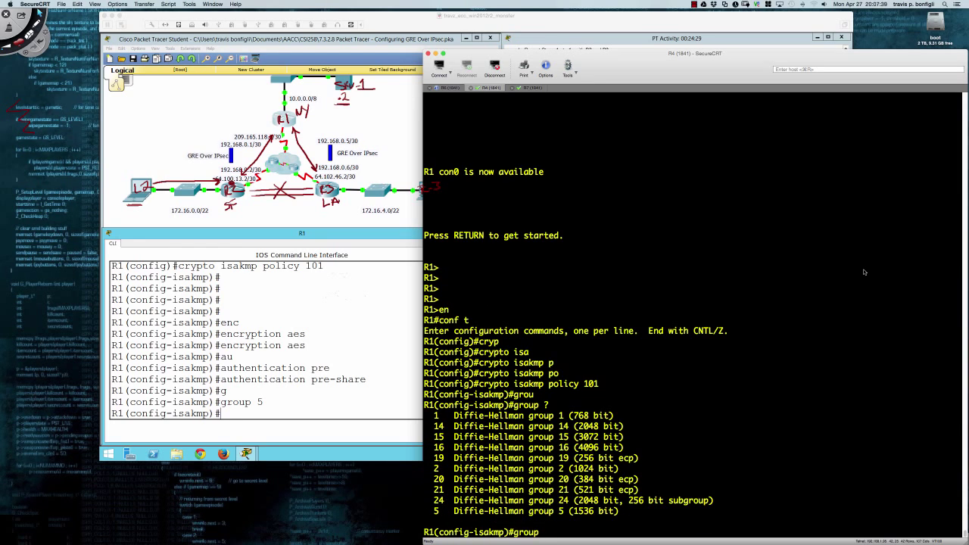
key(Return)
key(Return)
key(Return)
key(Return)
key(Return)
key(Return)
key(Return)
key(Return)
key(Return)
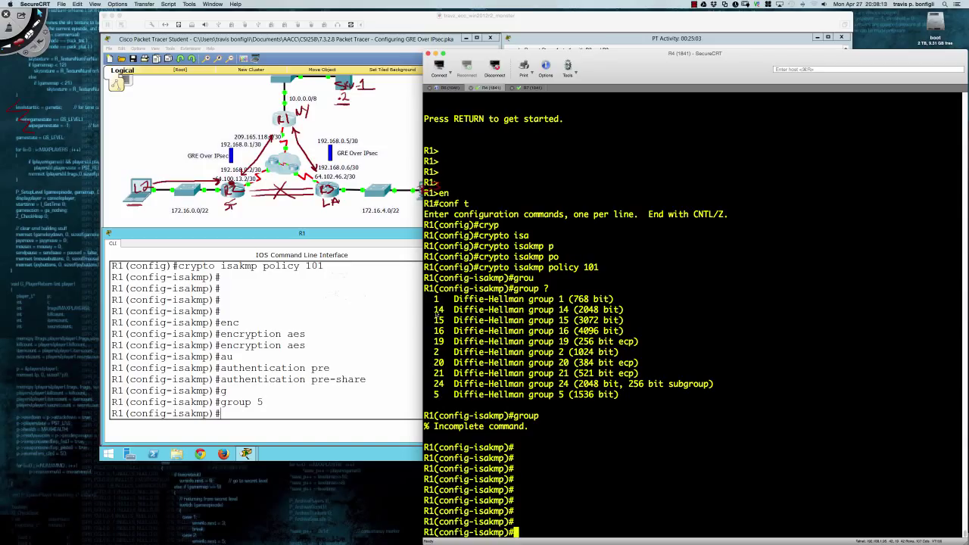
Highlight the Diffie-Hellman group 14–16 and 19–24 lines, then return to Packet Tracer.
drag(437, 310, 626, 334)
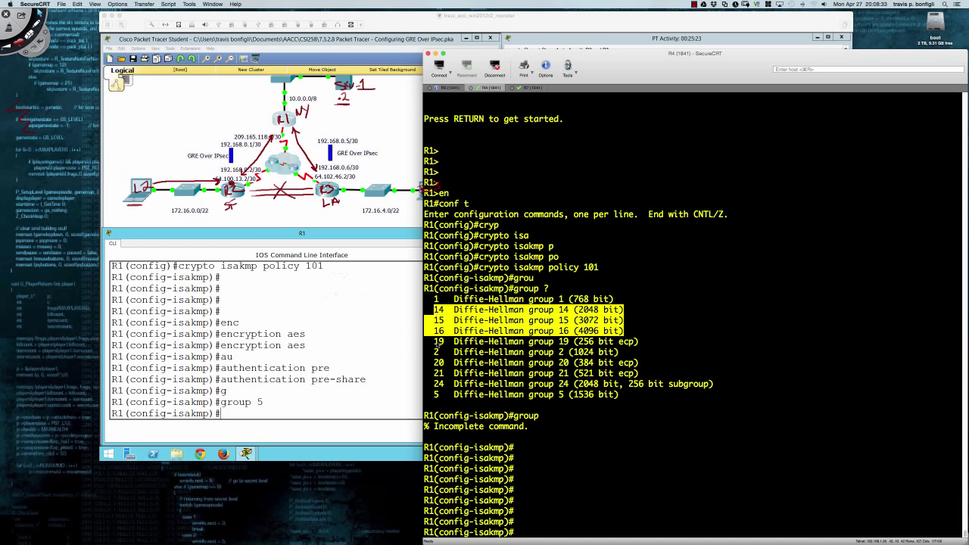
drag(437, 343, 713, 386)
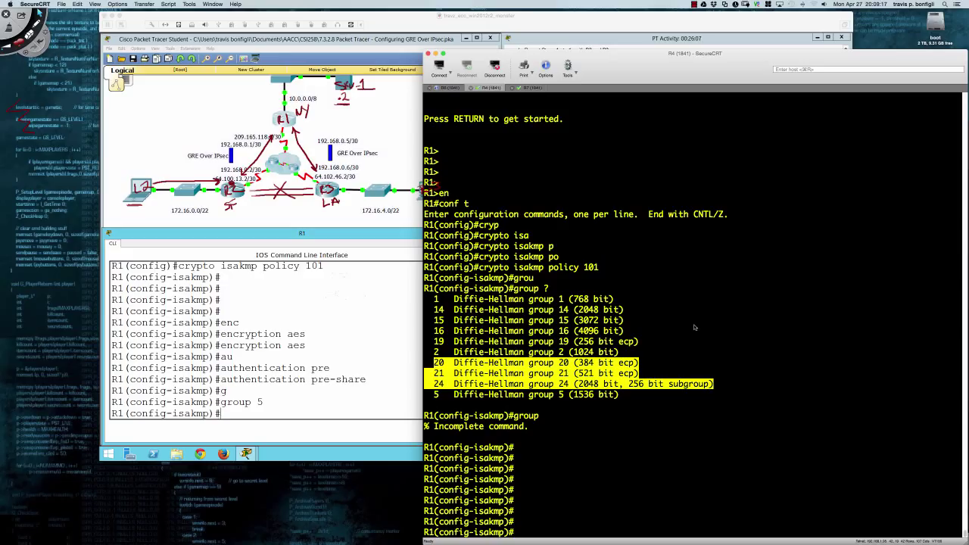
click(525, 327)
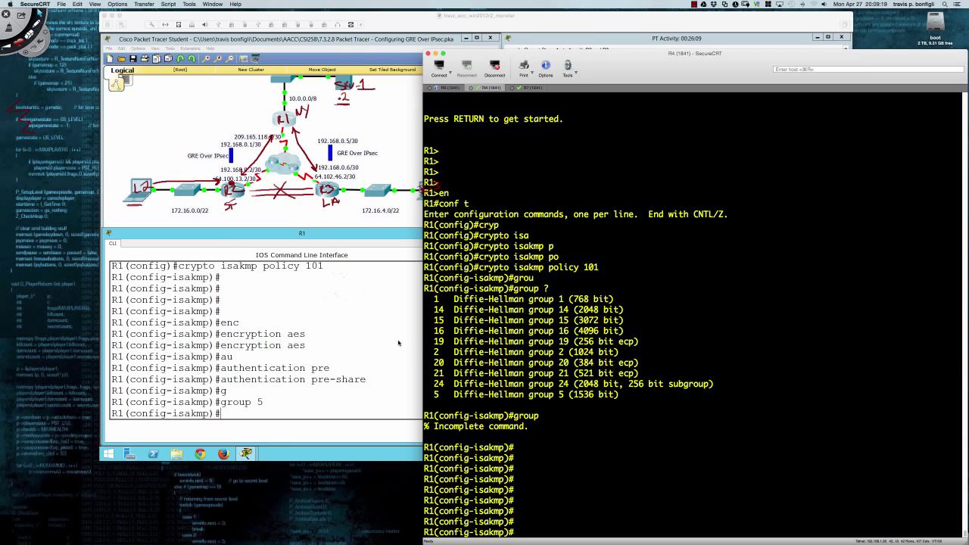
click(398, 343)
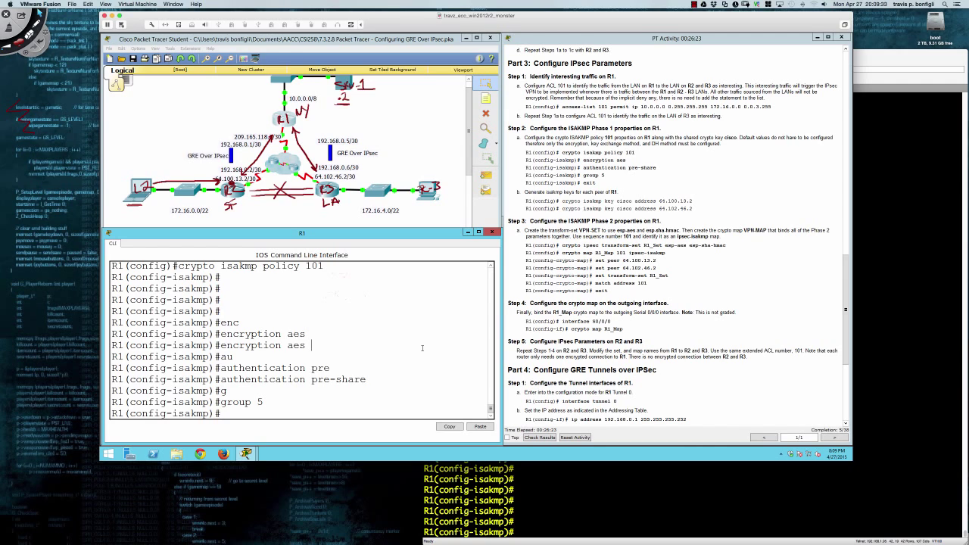
text(exit)
key(Return)
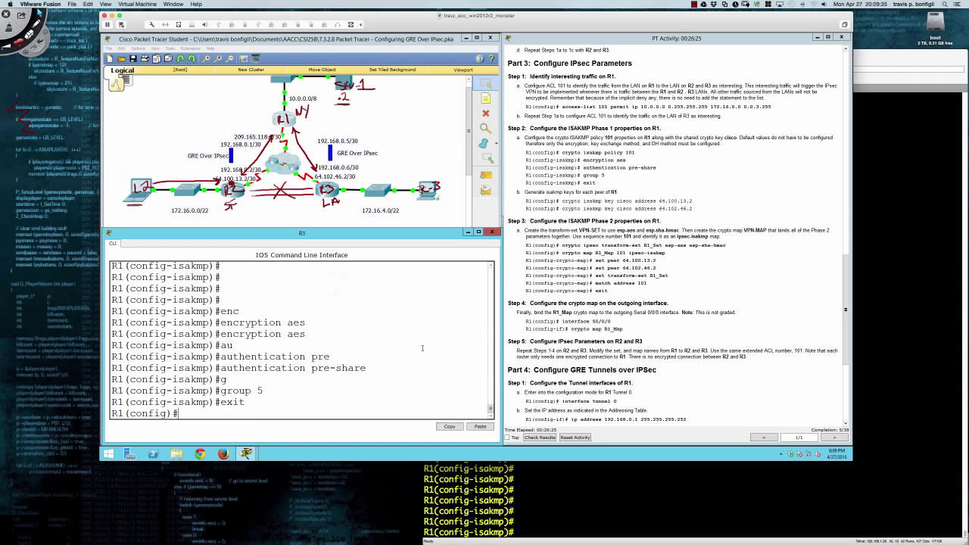
key(Return)
key(Return)
text(cryp)
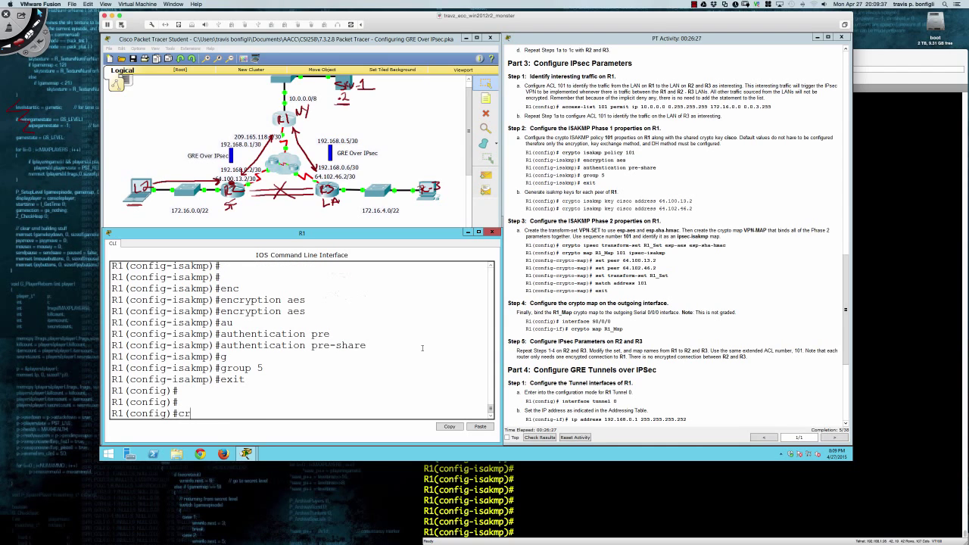
key(Tab)
text(isa)
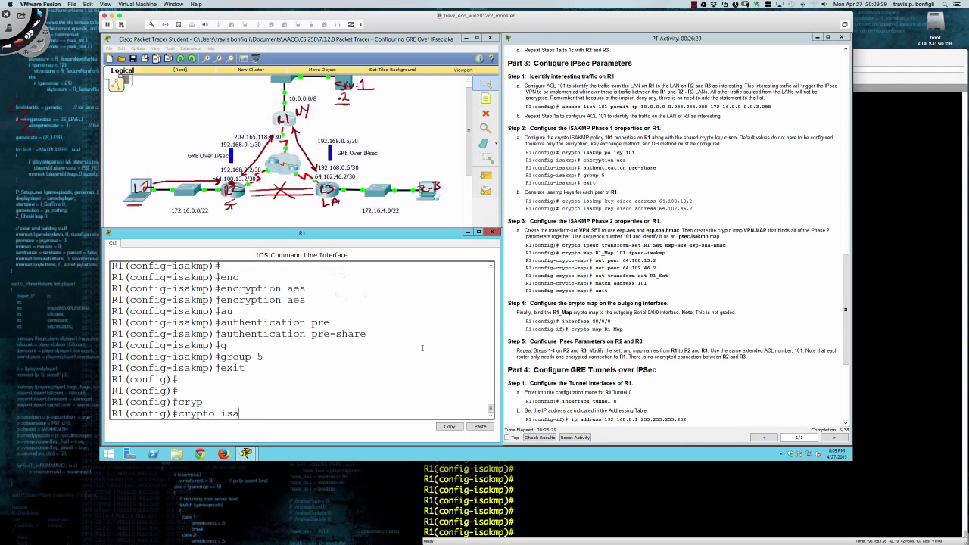
key(Tab)
text(ke)
key(Tab)
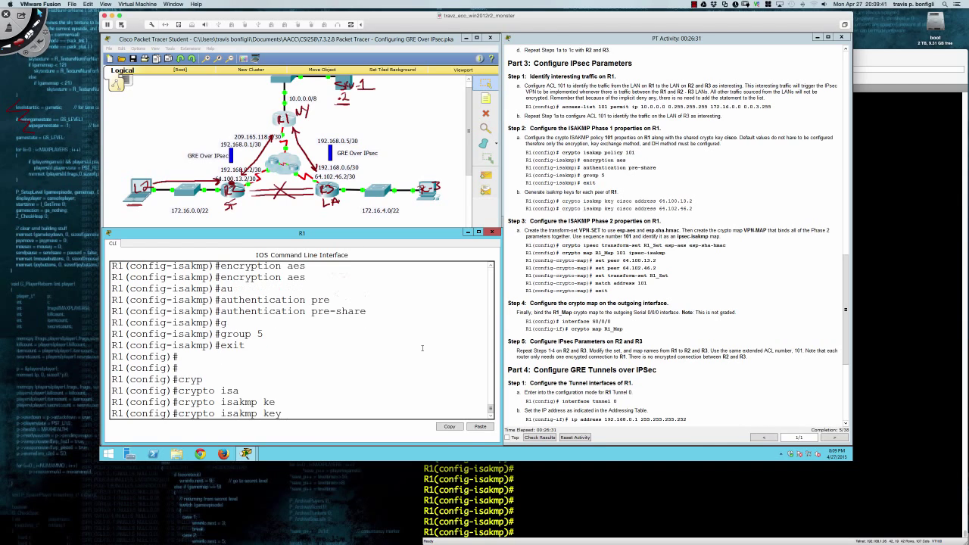
text(cisco add)
key(Tab)
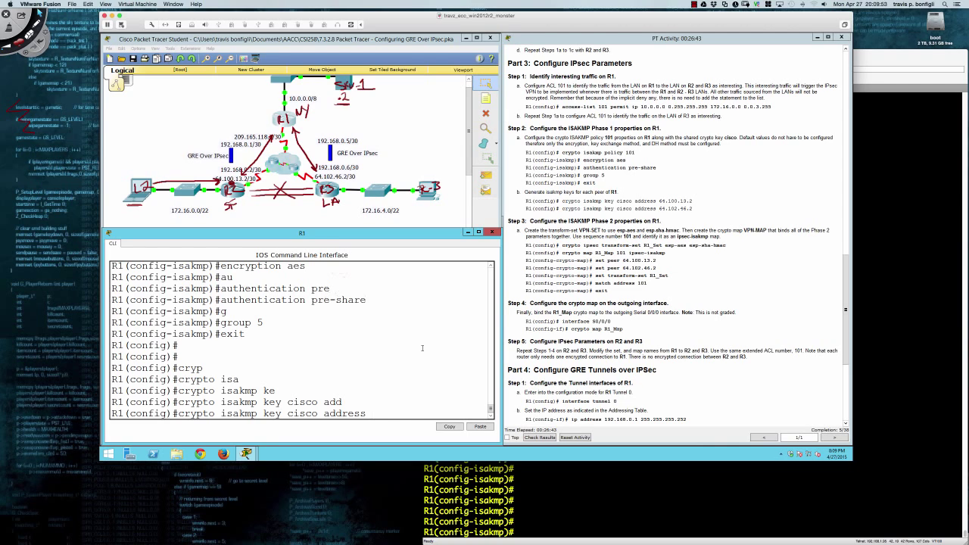
text(64.100.13.2)
key(Return)
key(Up)
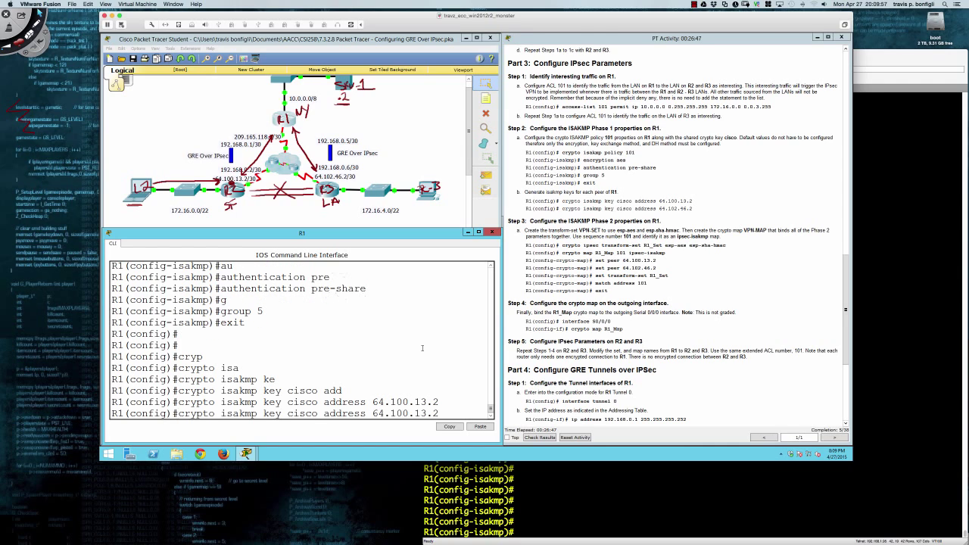
key(BackSpace)
text(2)
key(Right)
key(Right)
key(BackSpace)
key(BackSpace)
key(BackSpace)
key(BackSpace)
text(46)
key(Return)
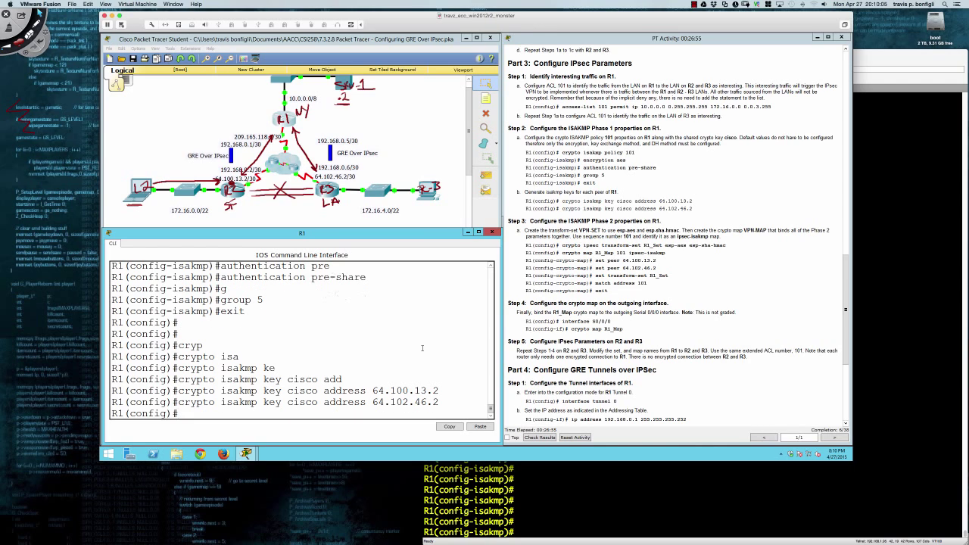
Start a new crypto command at R1's global configuration prompt.
key(Return)
key(Return)
key(Return)
key(Return)
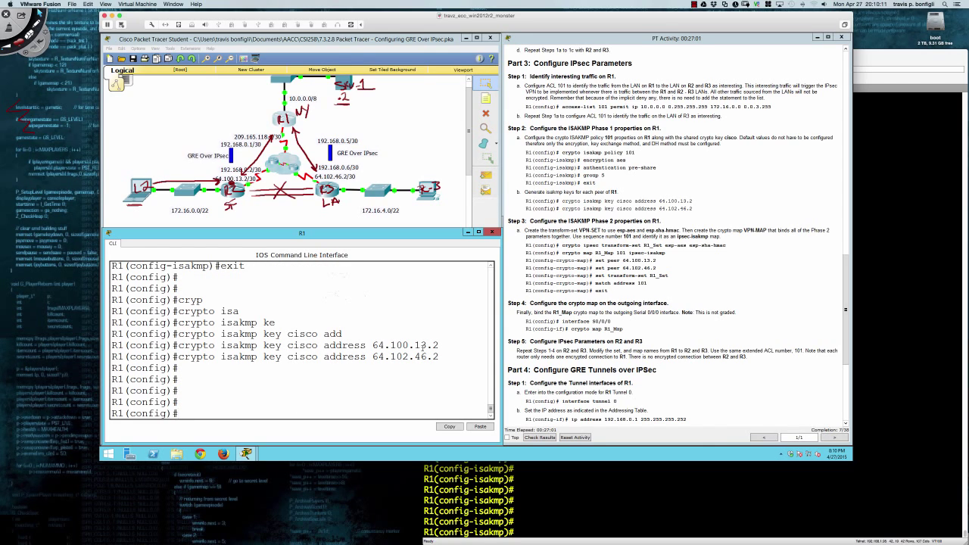
key(Return)
key(Return)
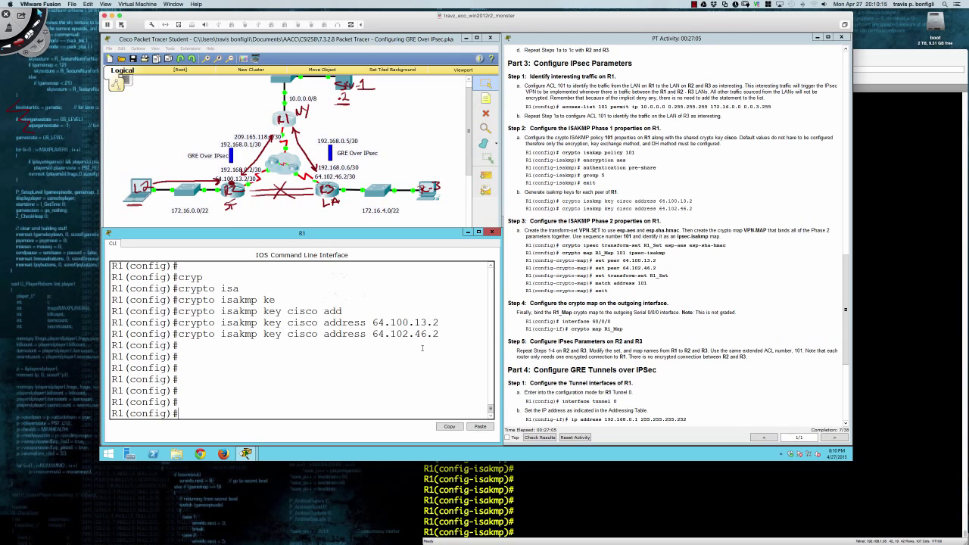
text(cryp)
key(Tab)
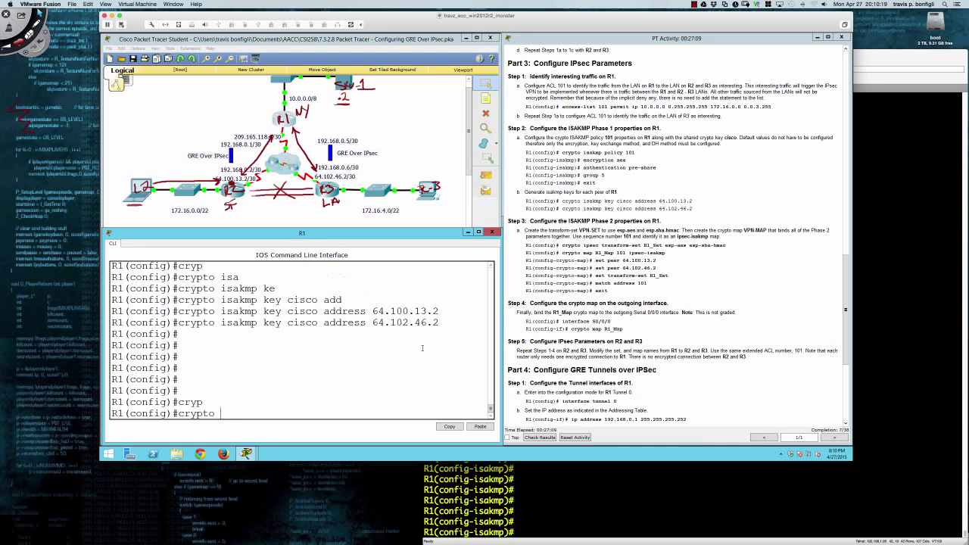
Type crypto ipsec transform-set R1_Set, confirming the set name in the lab instructions.
text(ipsec tran)
key(Tab)
text(R)
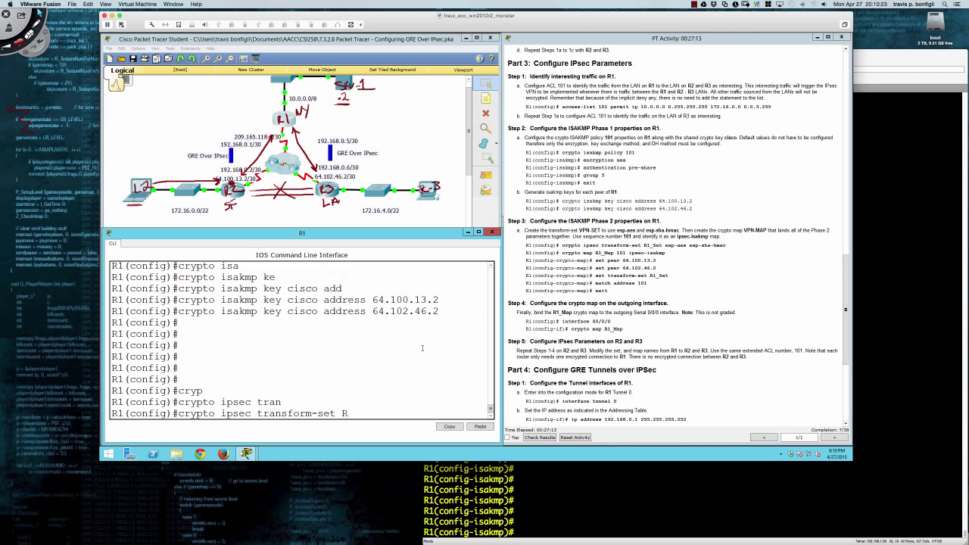
text(1_Set)
drag(580, 230, 604, 231)
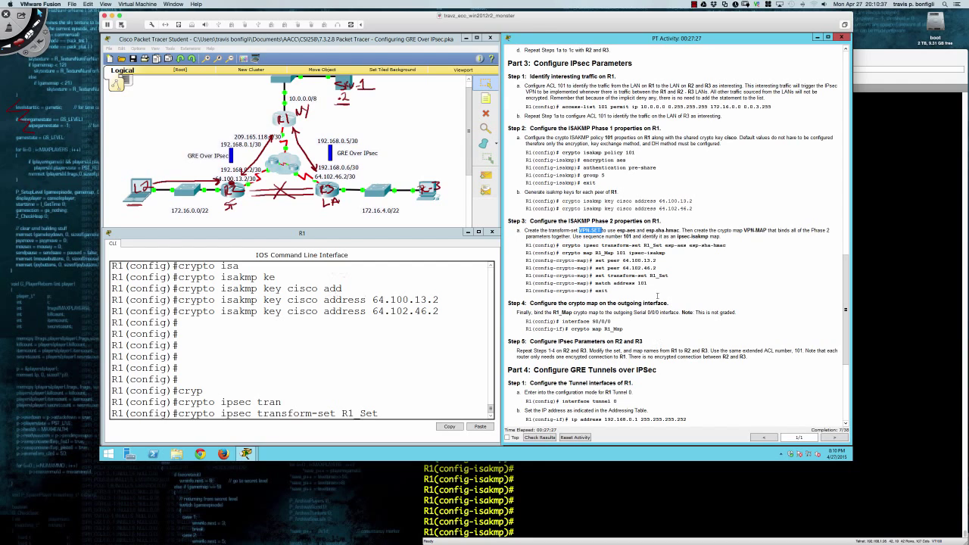
drag(645, 246, 664, 245)
click(694, 5)
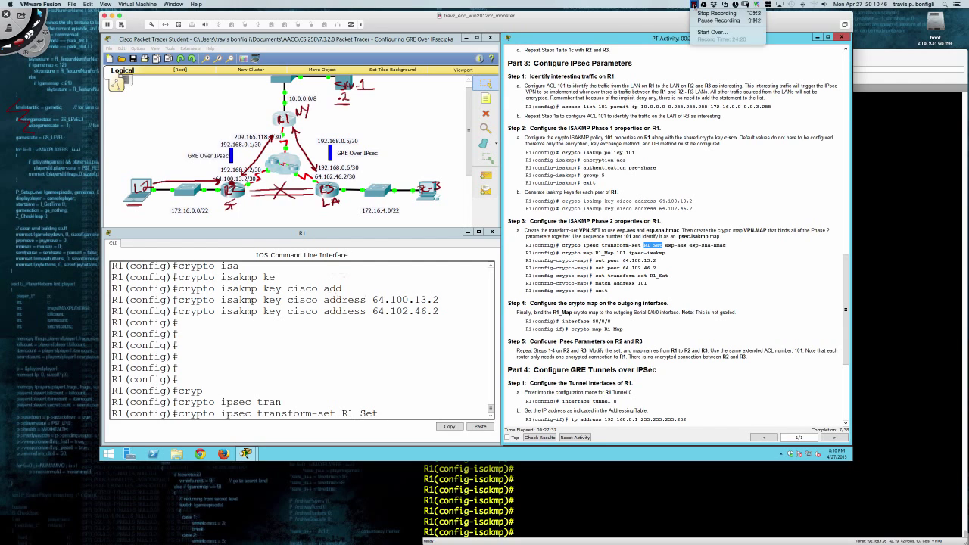
click(702, 22)
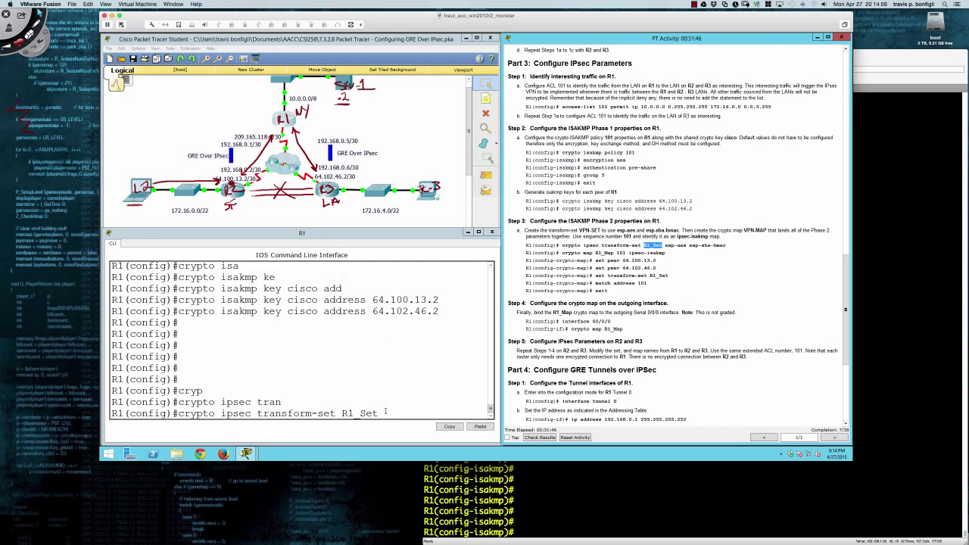
click(386, 413)
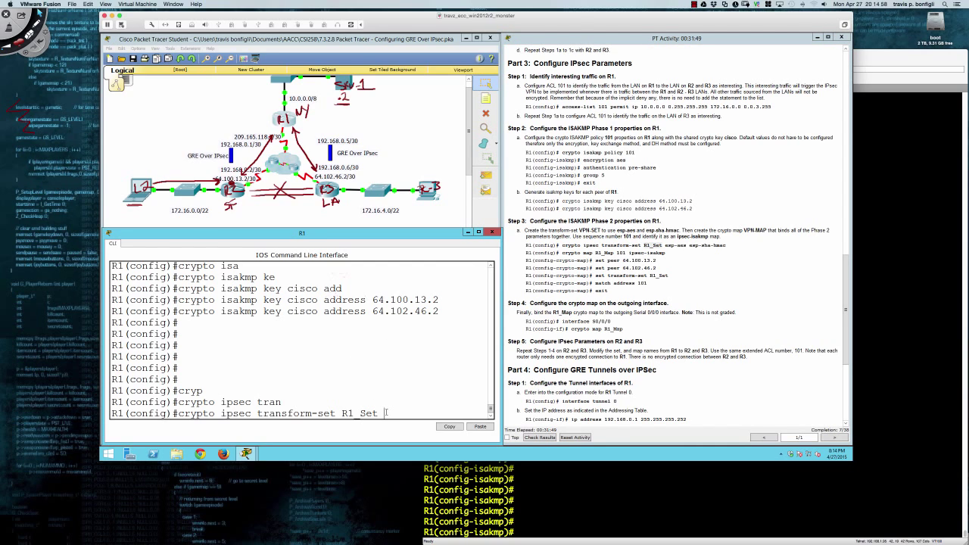
List R1_Set's transform options (ah-md5-hmac, esp-aes, esp-sha-hmac) and widen R1's CLI window.
text(?)
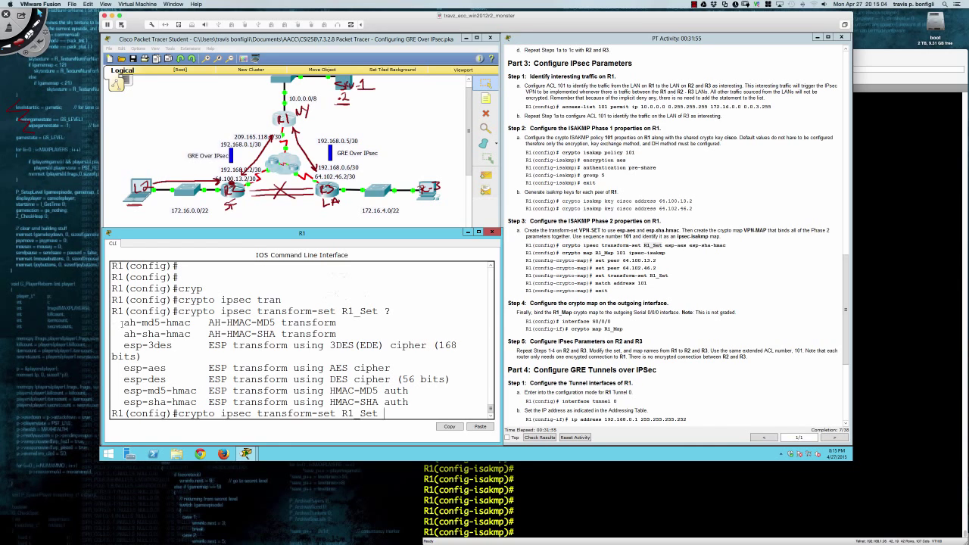
drag(125, 323, 191, 323)
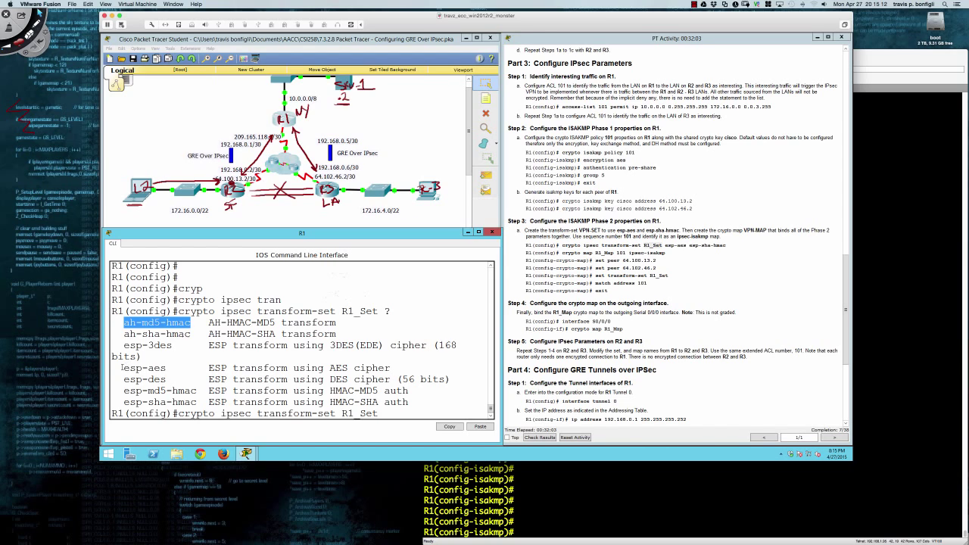
drag(124, 368, 143, 368)
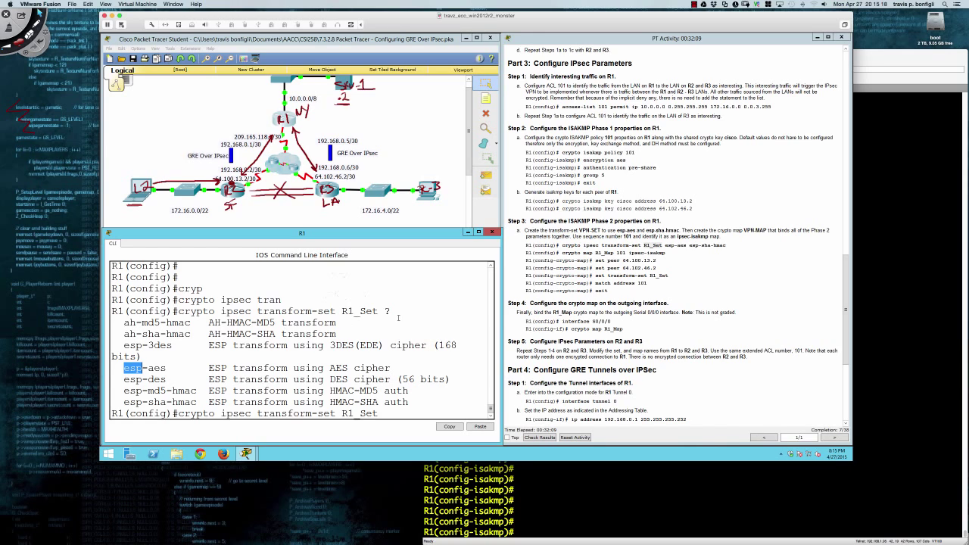
drag(500, 331, 530, 331)
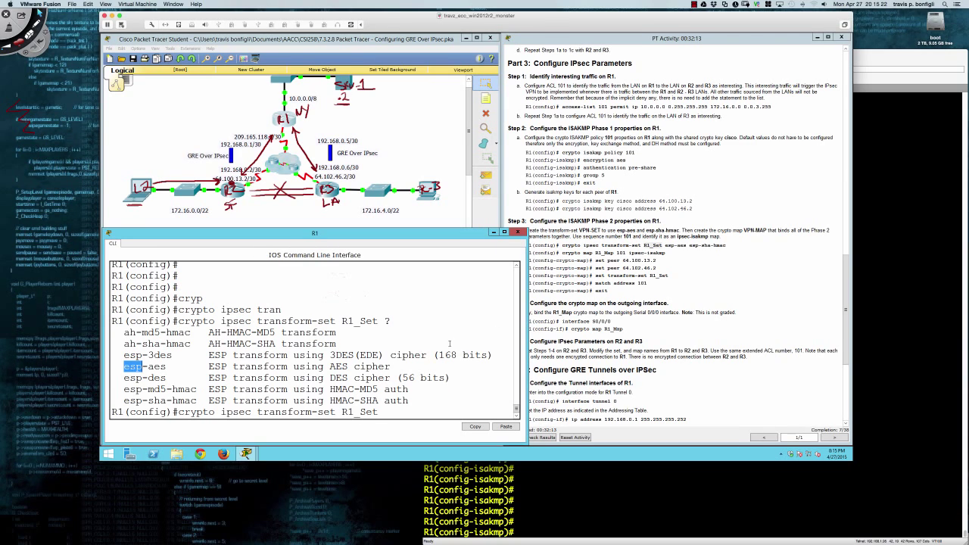
click(247, 353)
drag(142, 332, 160, 344)
click(143, 354)
drag(124, 354, 482, 377)
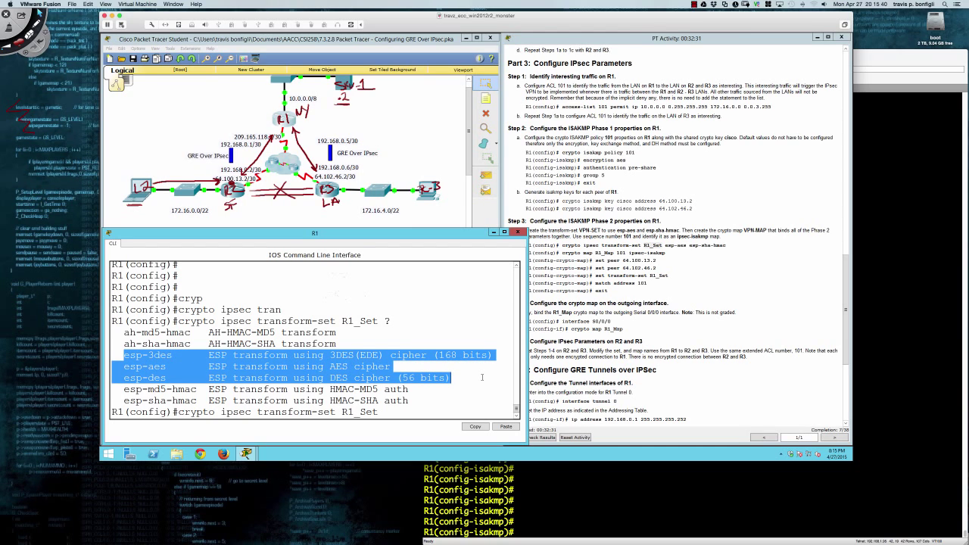
drag(125, 389, 410, 400)
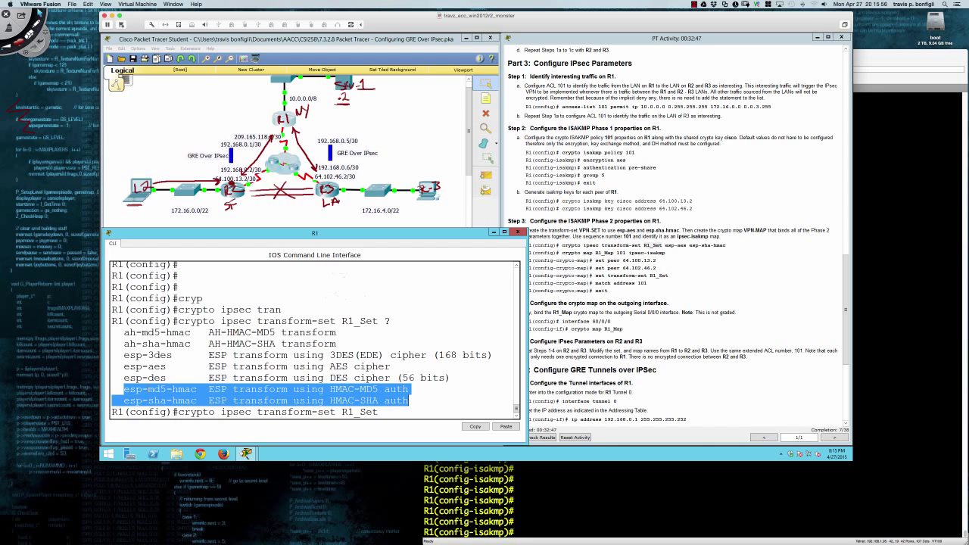
click(132, 370)
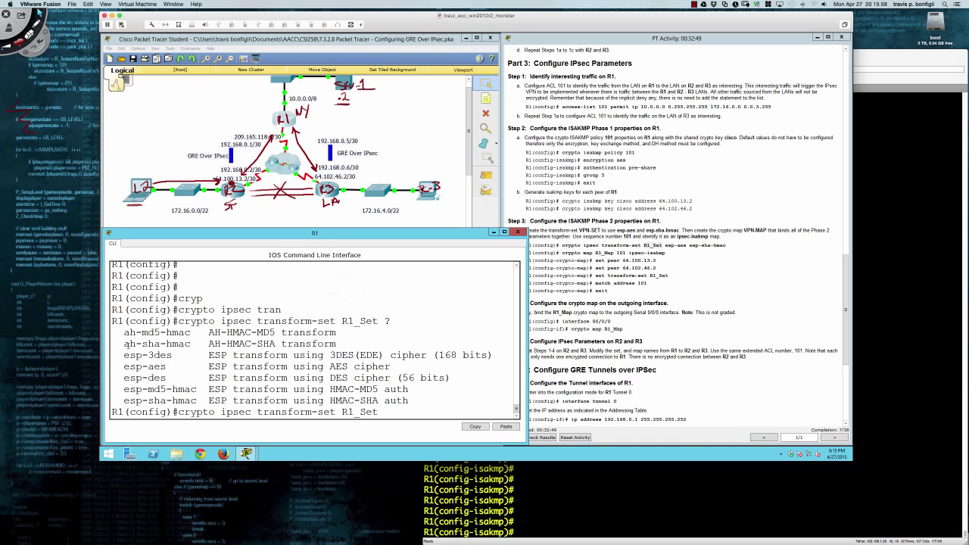
drag(125, 333, 137, 334)
drag(123, 356, 172, 356)
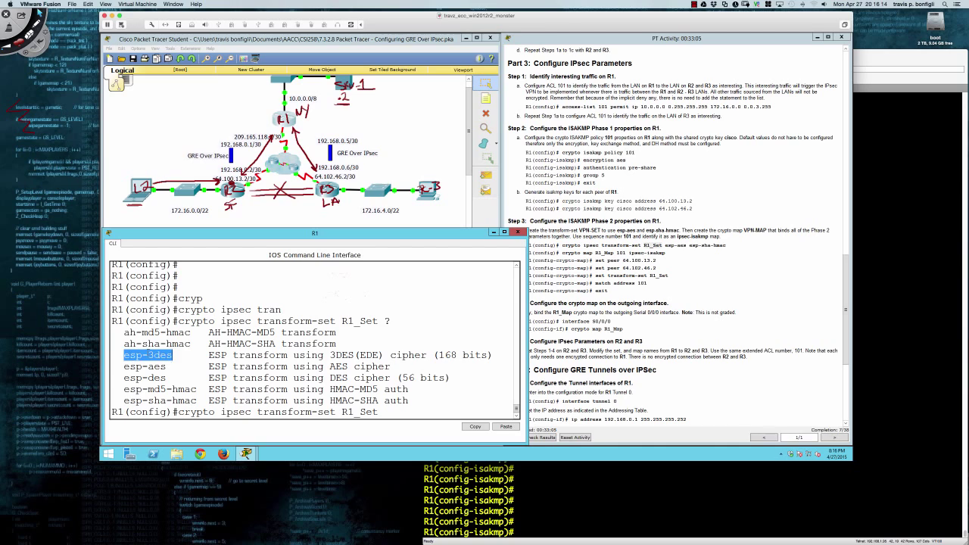
click(131, 338)
drag(124, 333, 191, 344)
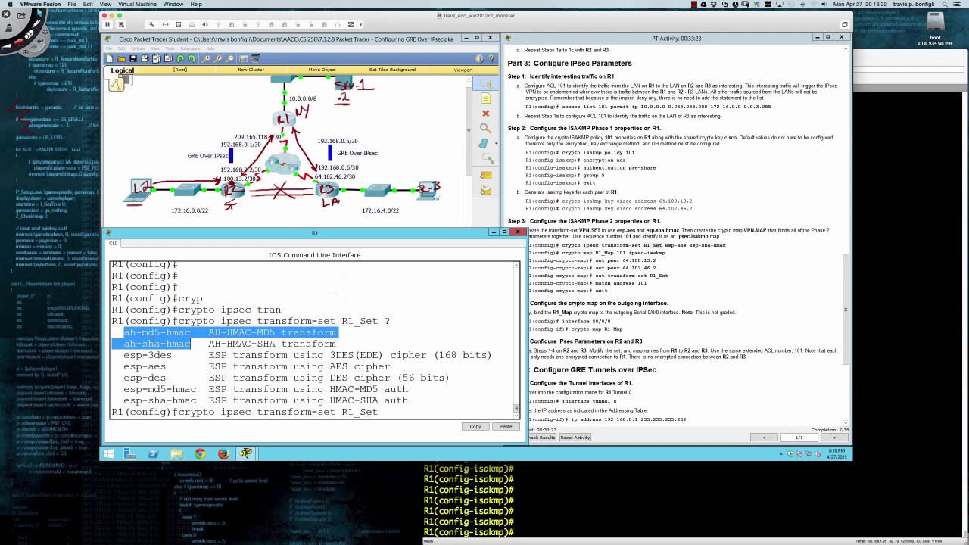
click(133, 355)
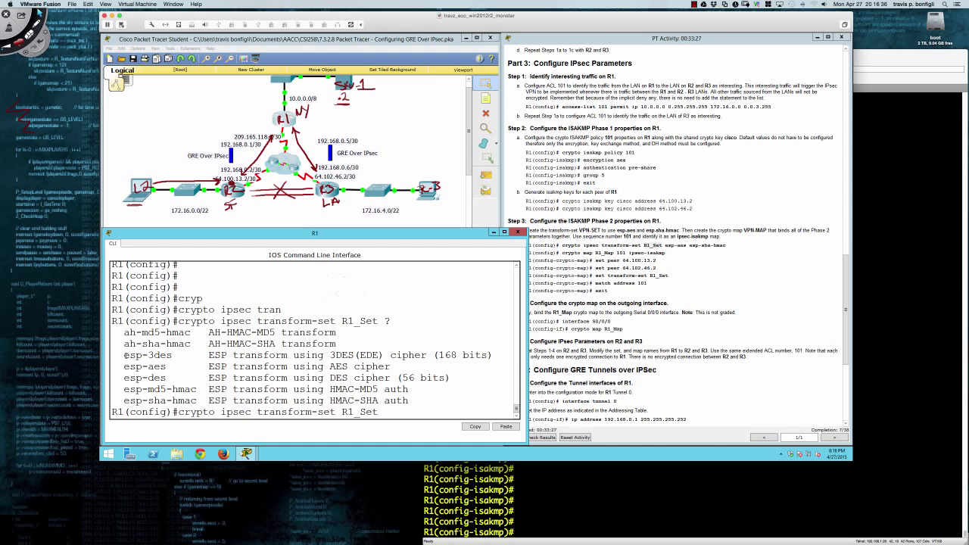
drag(125, 355, 174, 356)
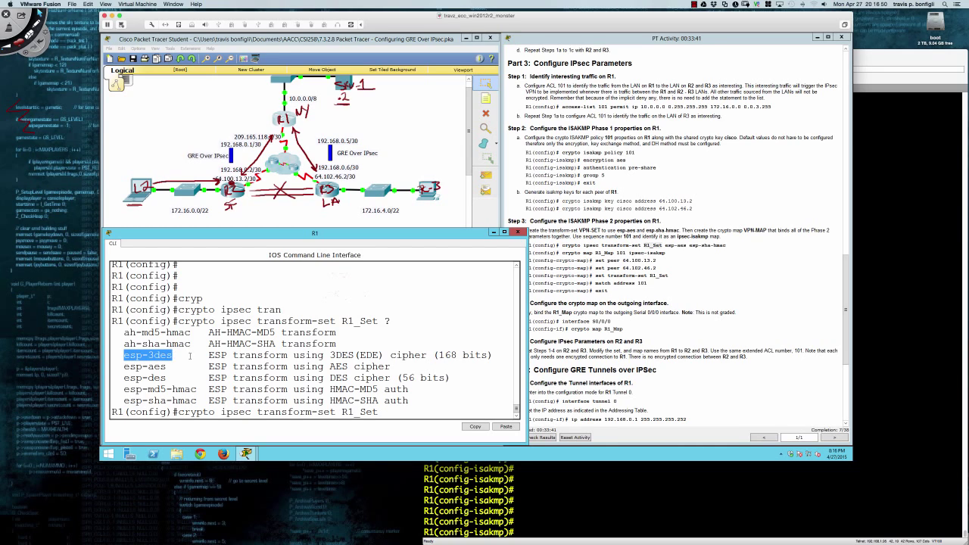
Exit ISAKMP policy mode on the real R1's SecureCRT console.
click(699, 492)
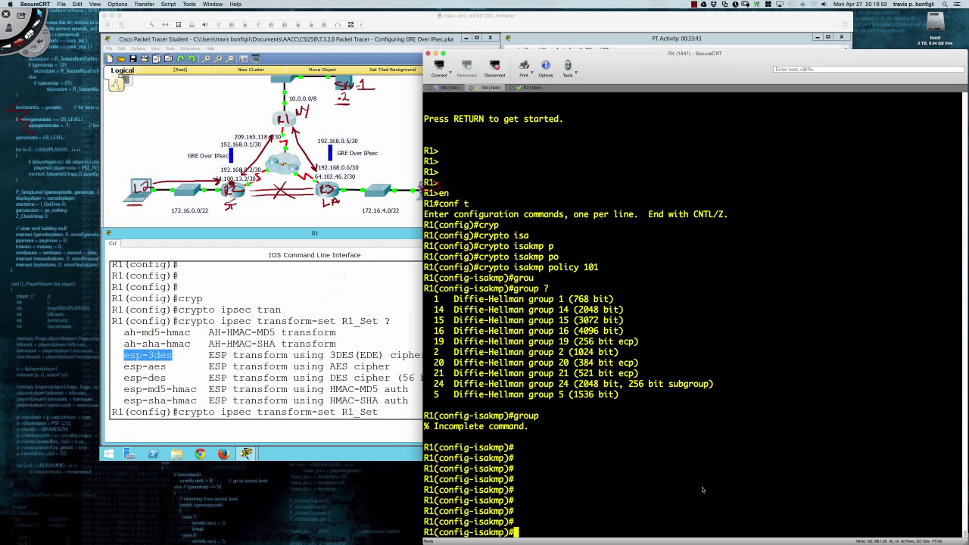
key(Return)
key(Return)
key(Return)
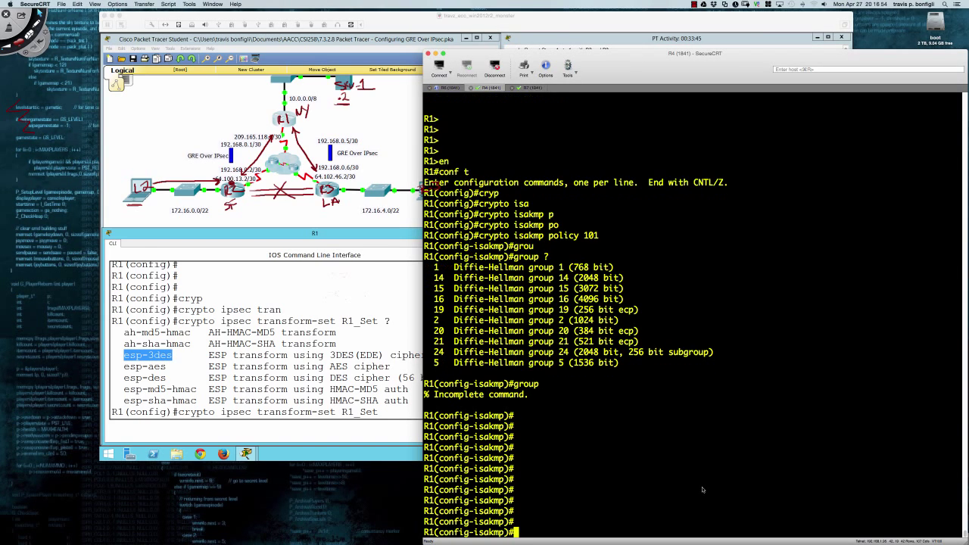
text(exit)
key(Return)
List the transform options for crypto ipsec transform-set R1_Set, including ah-sha512-hmac.
text(cr)
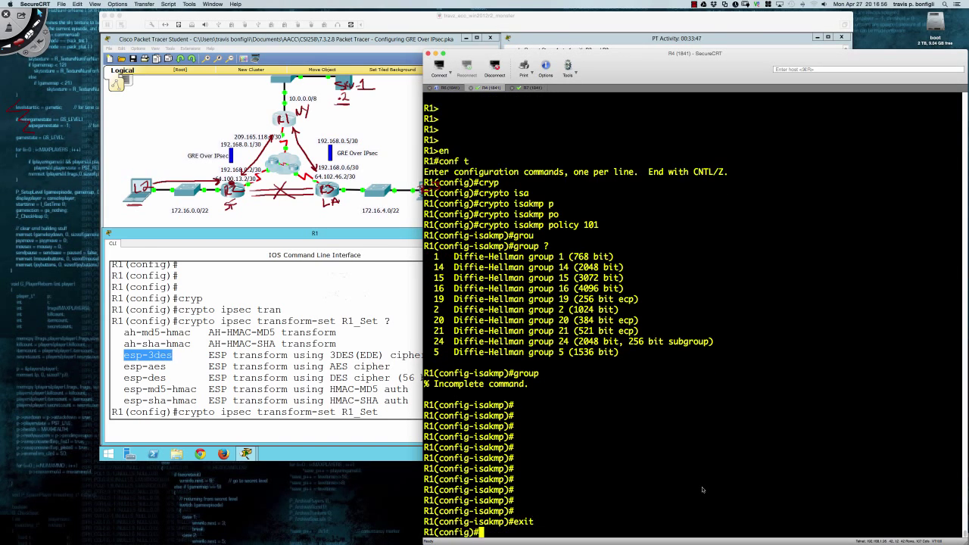
text(yp)
key(Tab)
text(ipse)
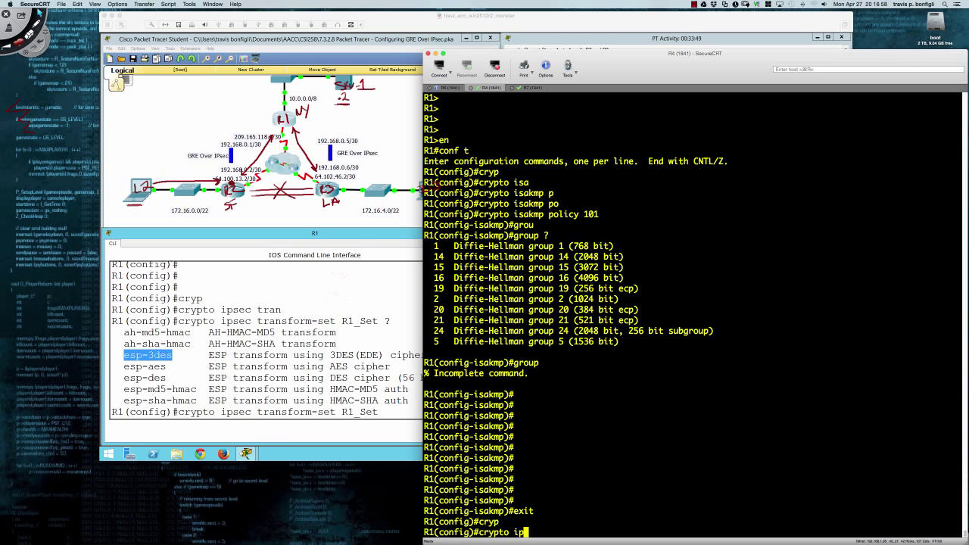
key(Tab)
text(tran)
key(Tab)
text(?)
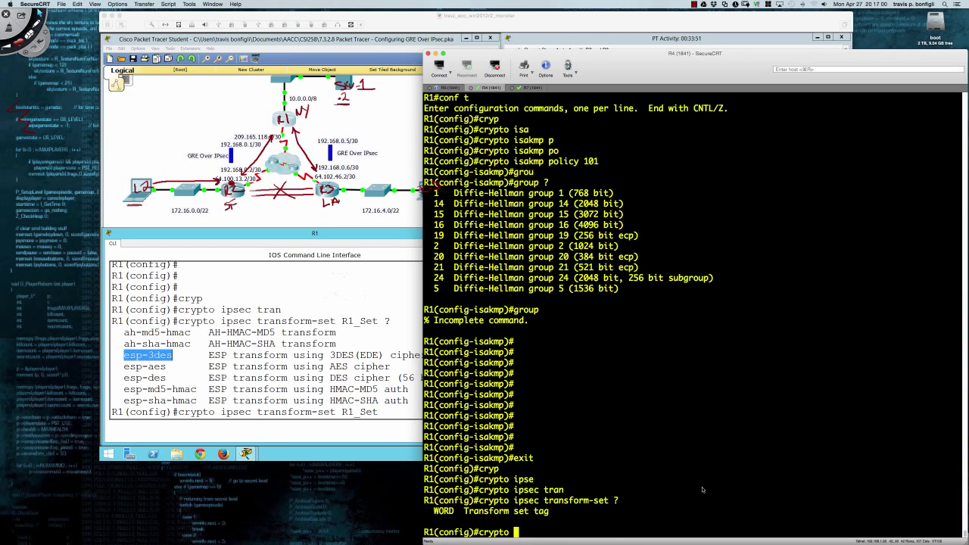
text(R1)
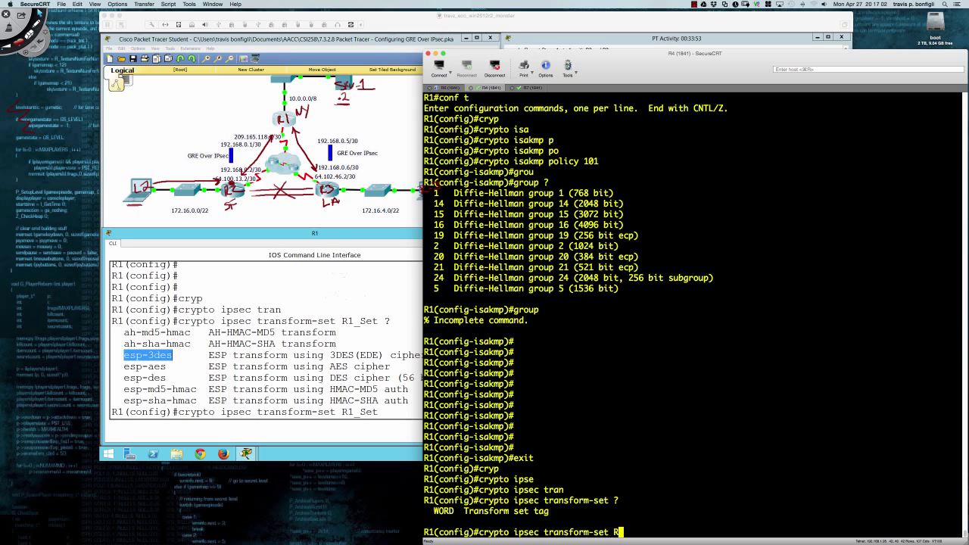
text(_Set ?)
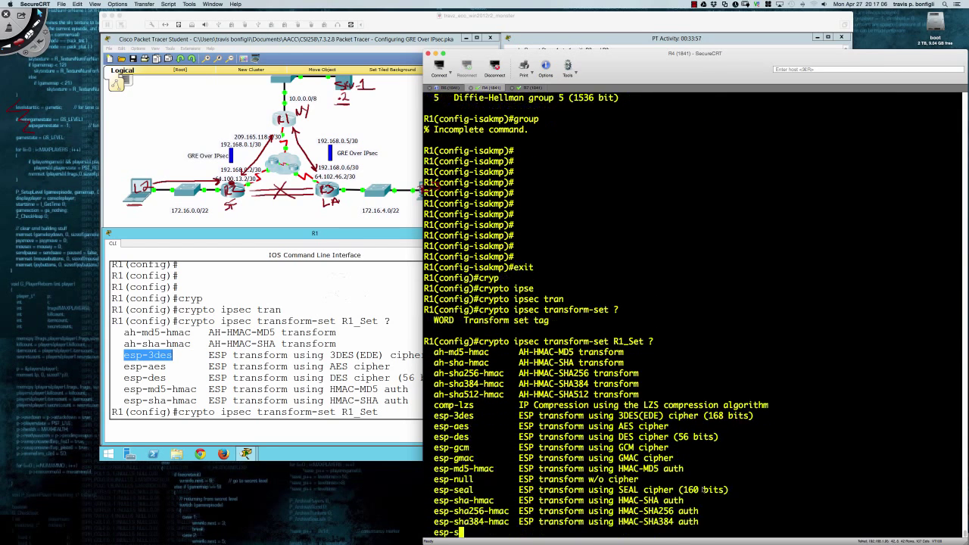
key(Return)
key(Return)
key(Return)
key(Return)
key(Return)
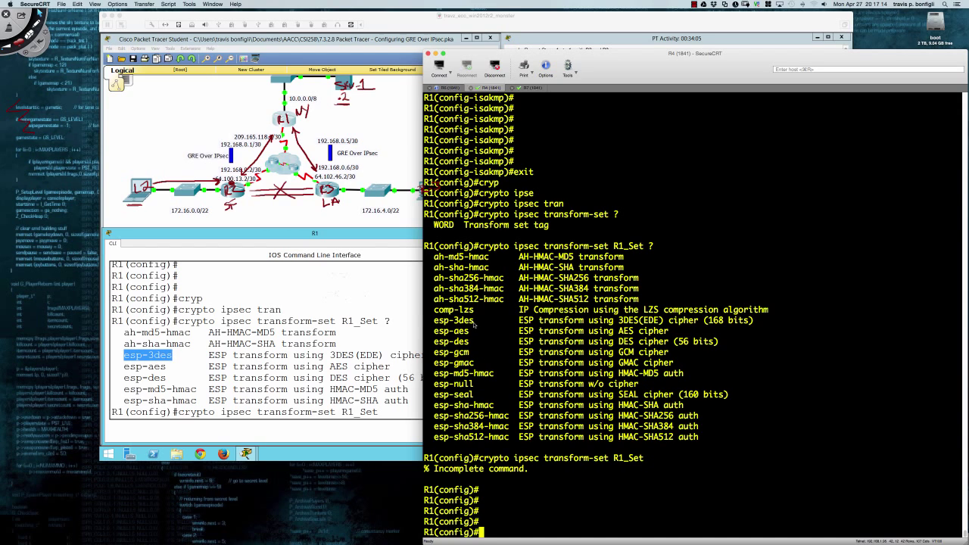
drag(434, 299, 504, 303)
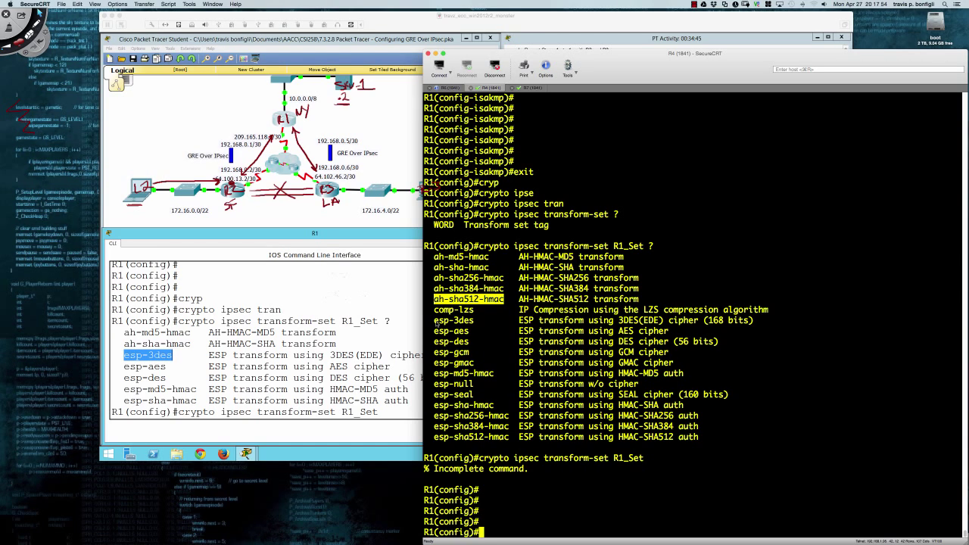
Highlight the ESP encryption, esp-sha-hmac and comp-lzs transform options in SecureCRT, then return to Packet Tracer.
drag(436, 322, 732, 399)
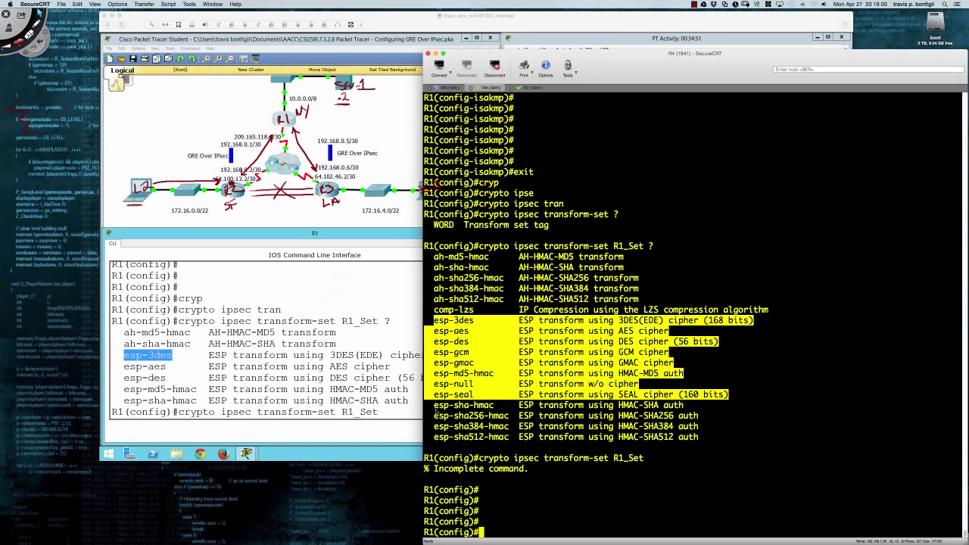
drag(436, 410, 700, 437)
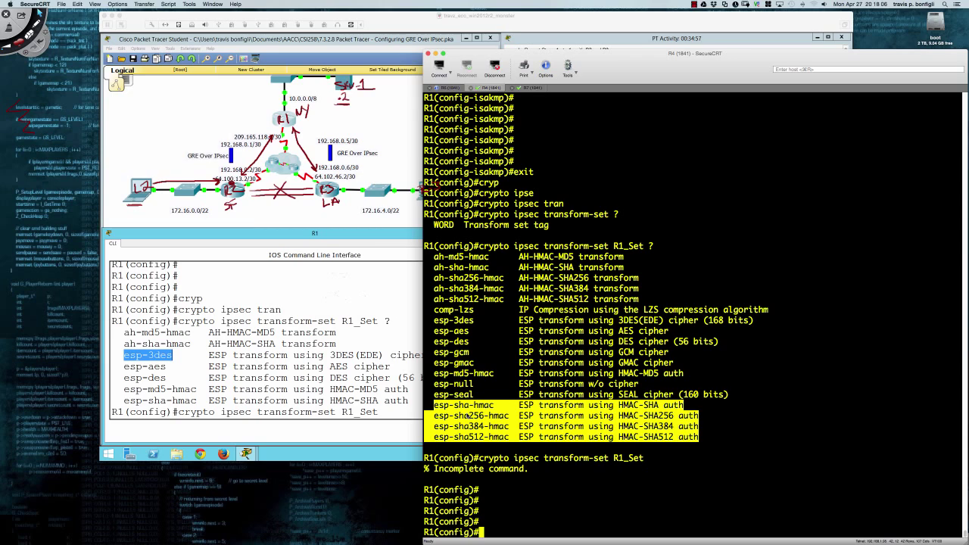
drag(435, 311, 650, 310)
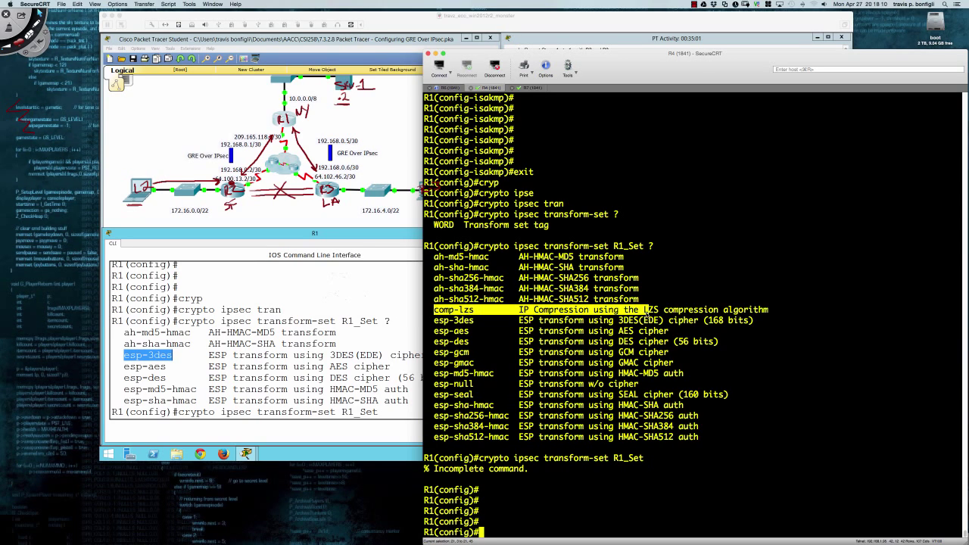
click(437, 312)
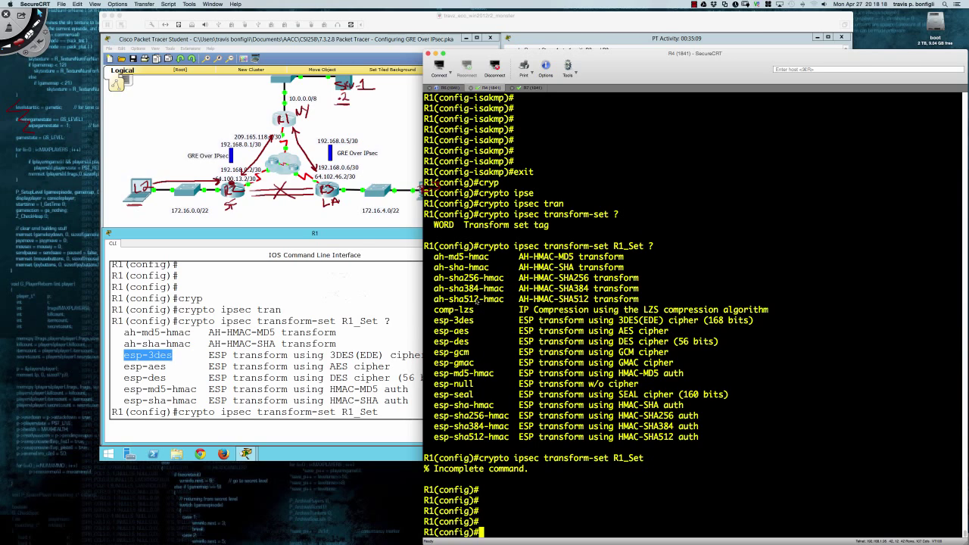
click(381, 315)
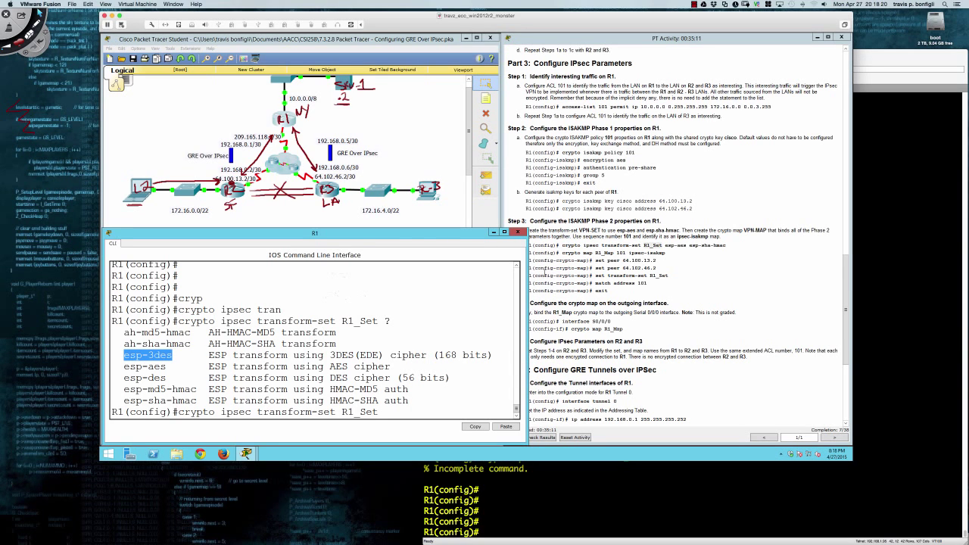
On R1, create transform set R1_Set using esp-aes and esp-sha-hmac.
drag(525, 275, 505, 276)
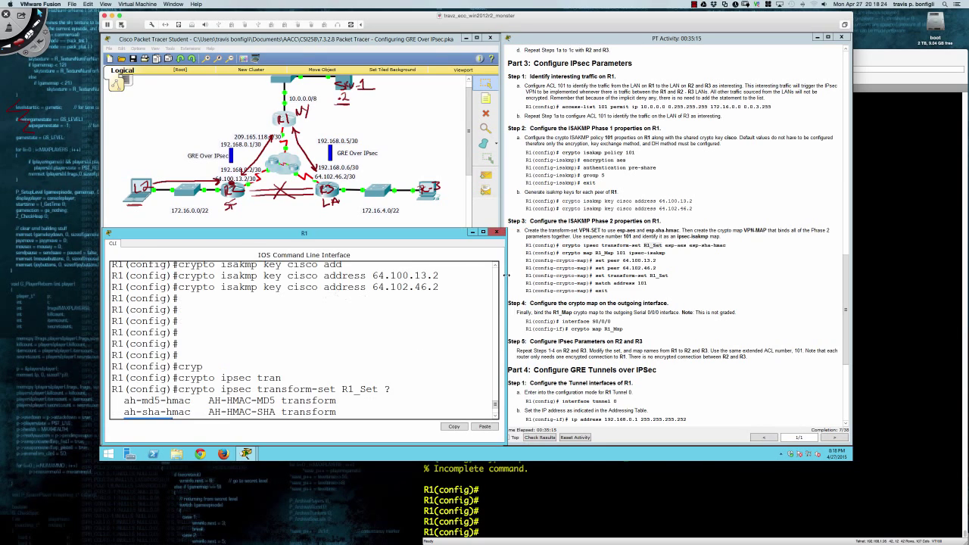
scroll(433, 343, down, 3)
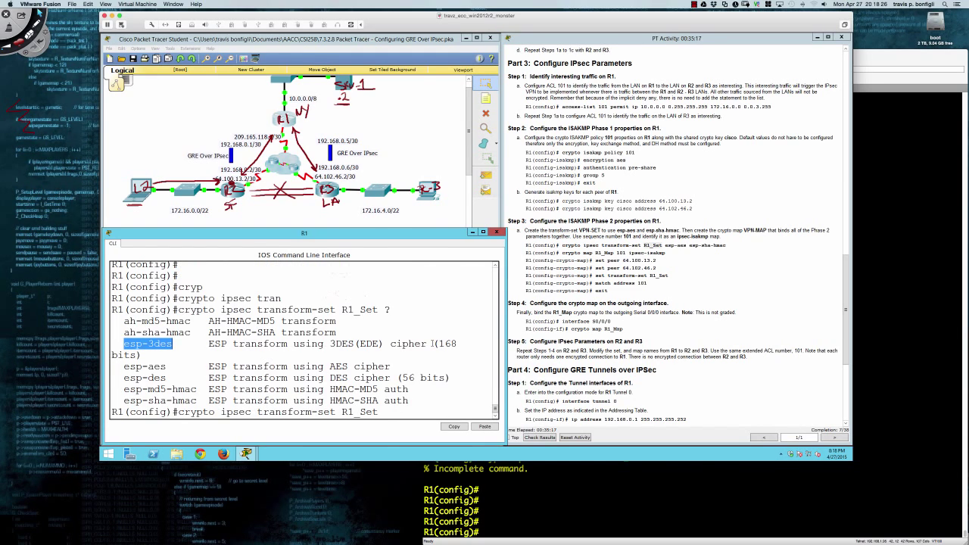
click(439, 398)
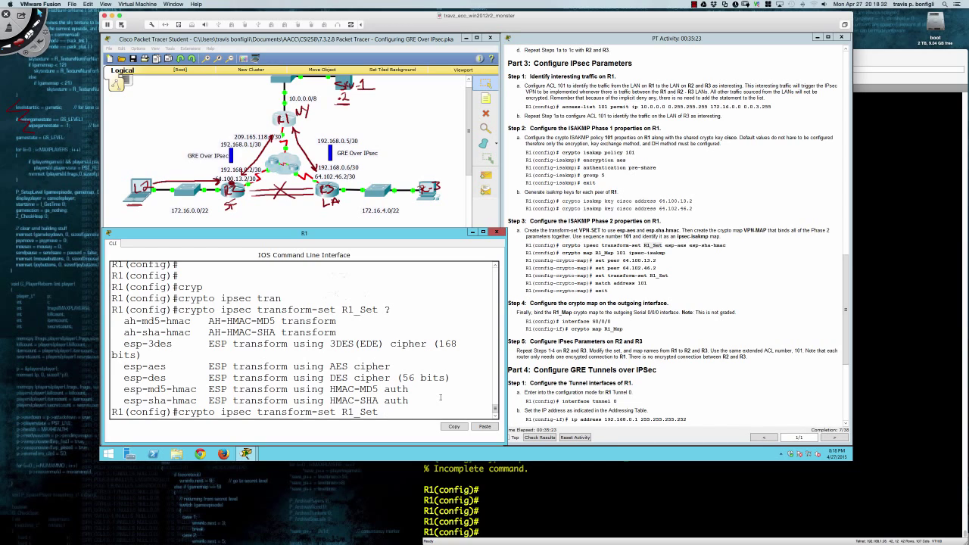
text(es)
key(Tab)
text(p)
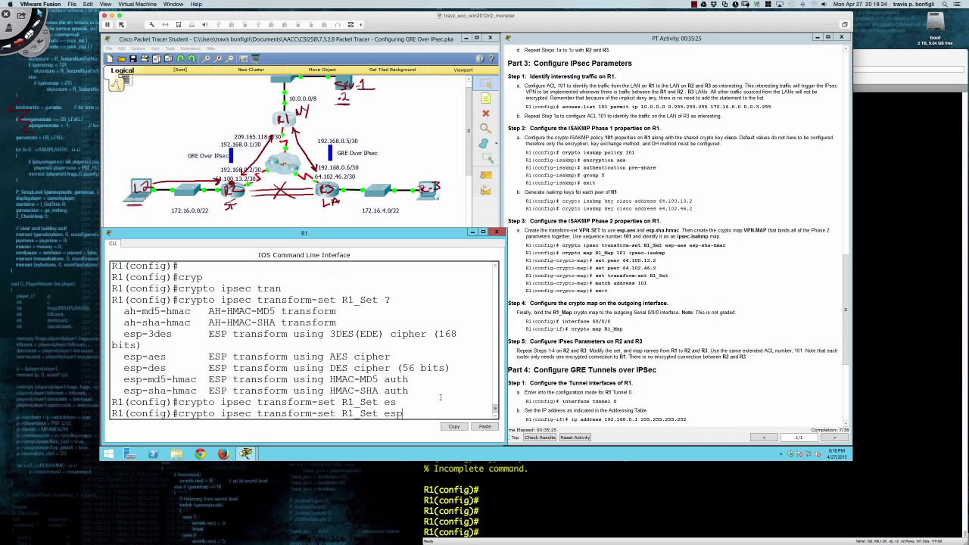
text(-aes esp-sha-h)
key(Tab)
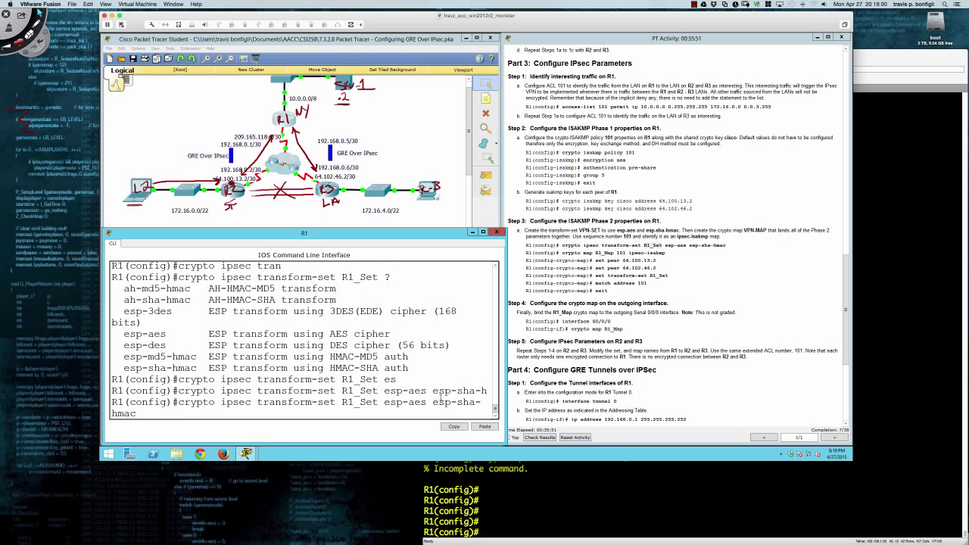
key(Return)
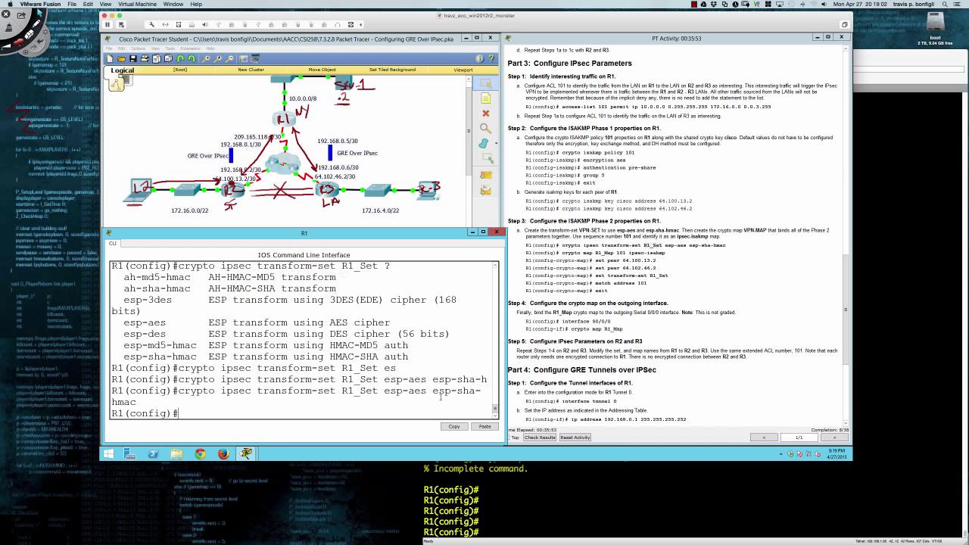
Start entering the crypto map R1 command on R1.
key(Return)
key(Return)
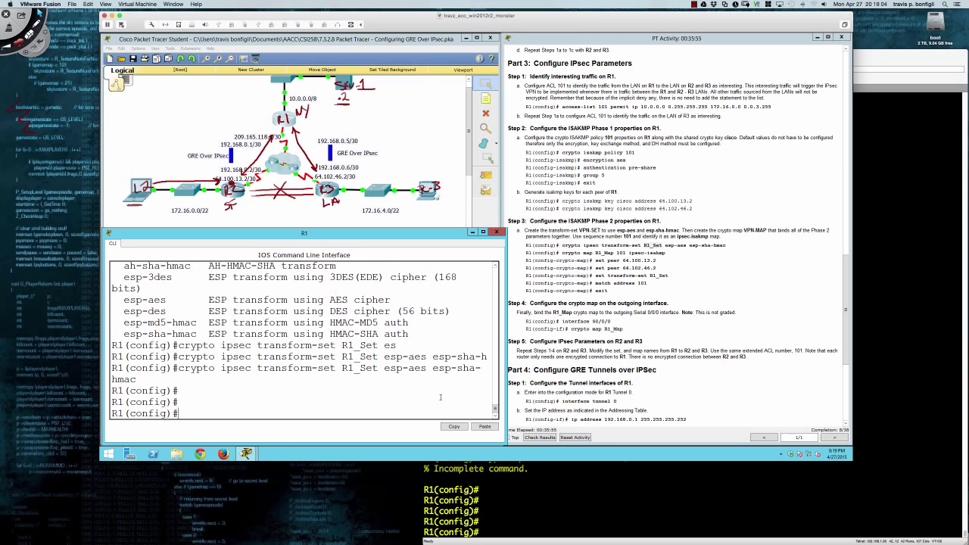
text(cryp)
key(Tab)
text(map)
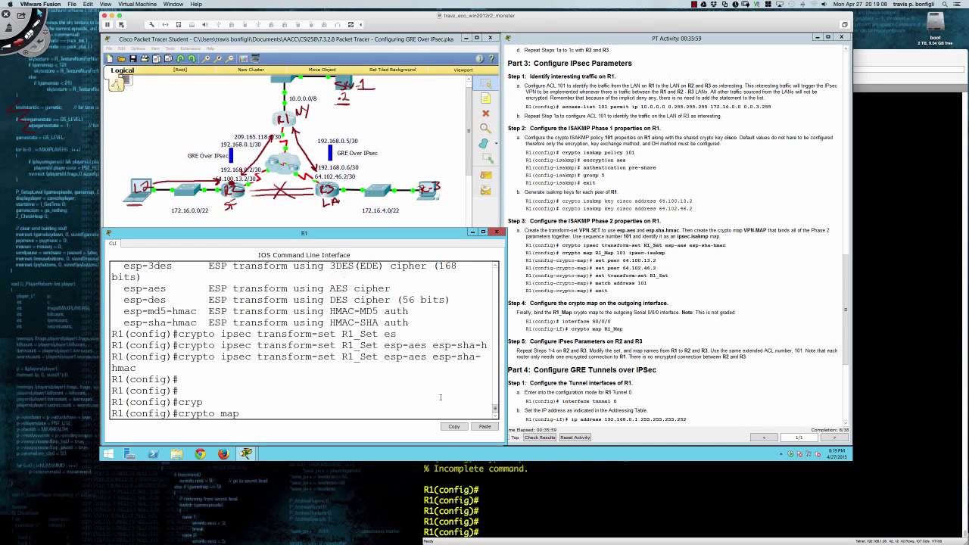
text( R1_)
Create crypto map R1_Map 101 ipsec-isakmp with peers 64.100.13.2 and 64.102.46.2.
text(Map 101 ip)
key(Tab)
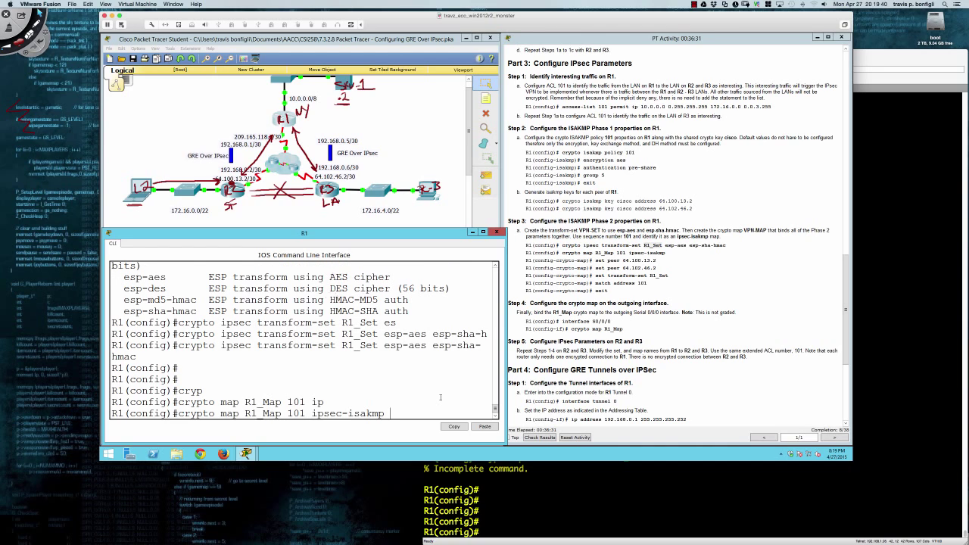
key(Return)
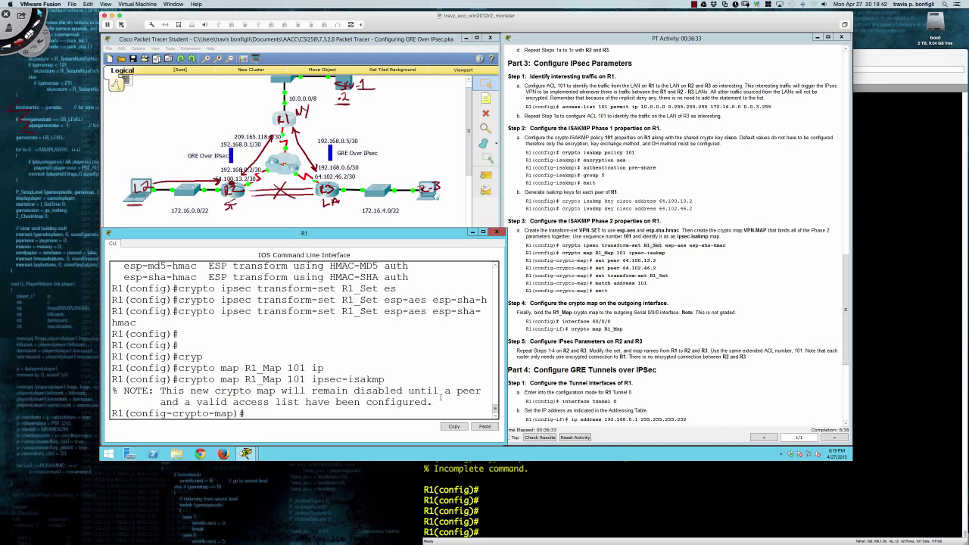
key(Return)
key(Return)
text(set)
key(Tab)
text(pe)
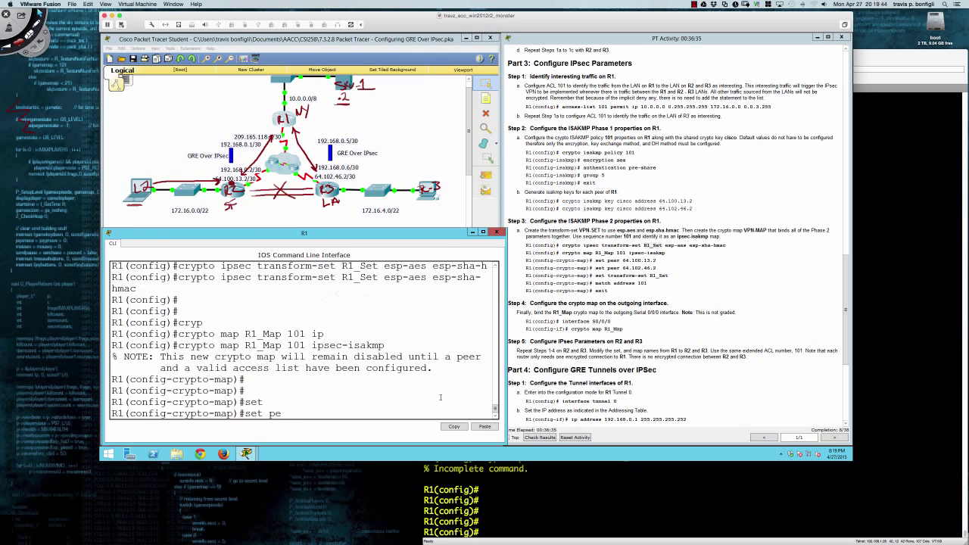
key(Tab)
text(64.100.13.2)
key(Return)
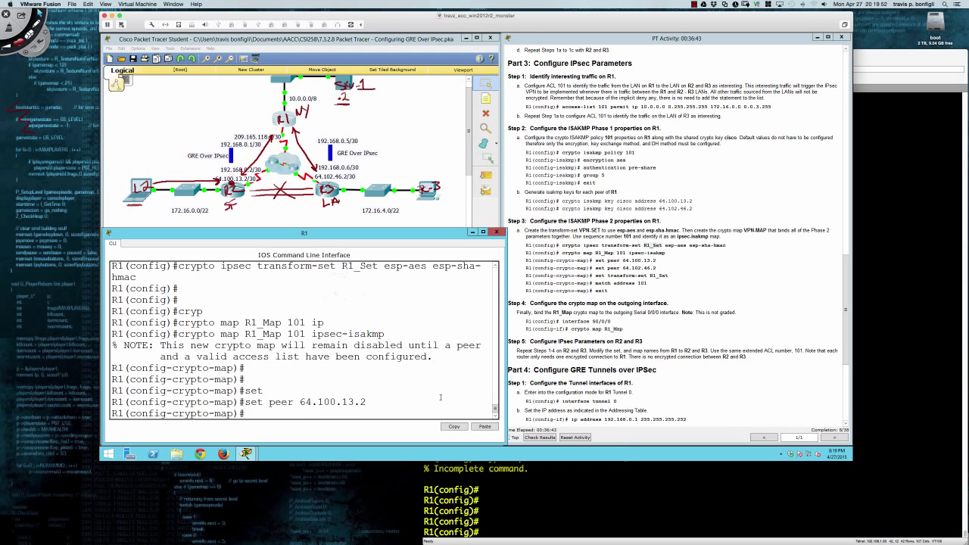
key(Up)
key(BackSpace)
key(BackSpace)
key(BackSpace)
key(BackSpace)
key(BackSpace)
key(BackSpace)
text(2.46.2)
key(Return)
key(Return)
key(Return)
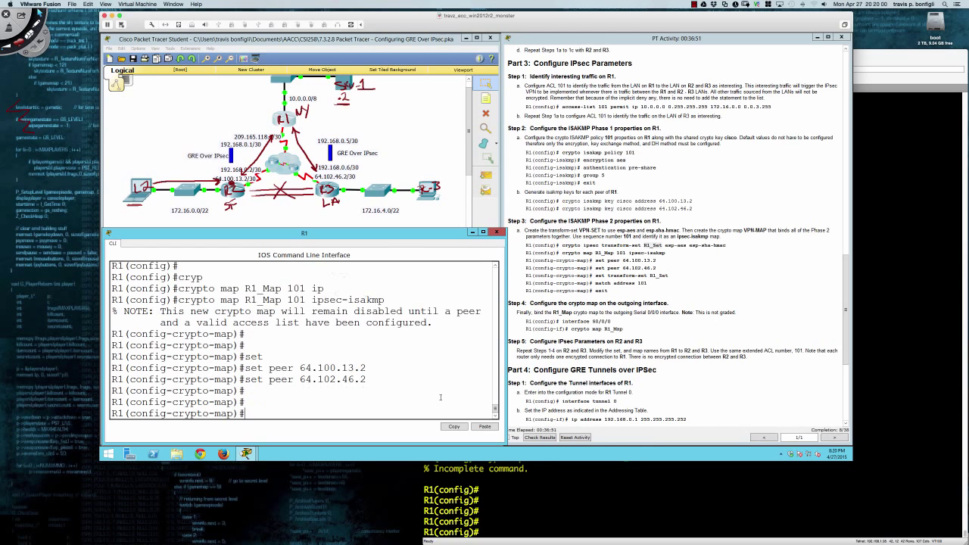
Assign transform set R1_Set and match access list 101 in the R1_Map entry.
text(set)
key(Tab)
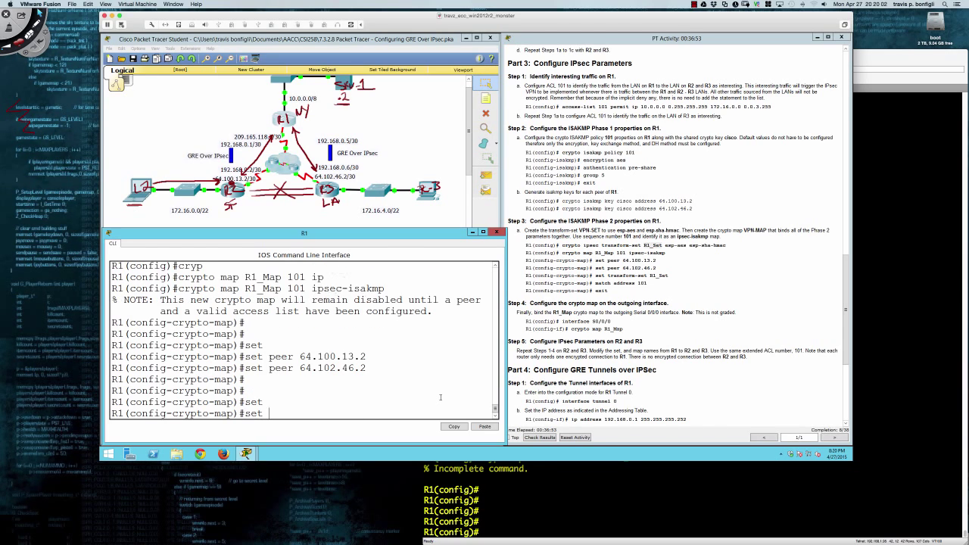
text(tran)
key(Tab)
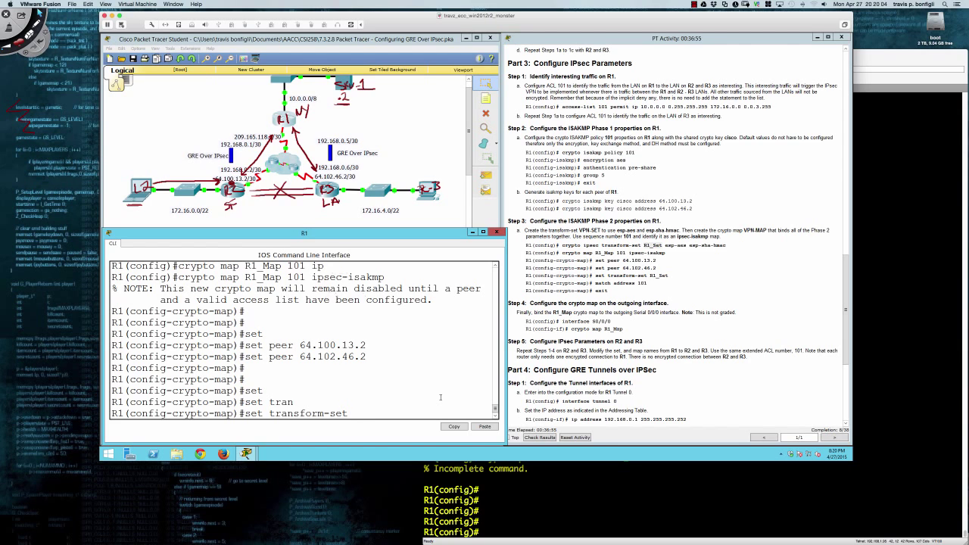
text(R1_Set)
key(Return)
text(match)
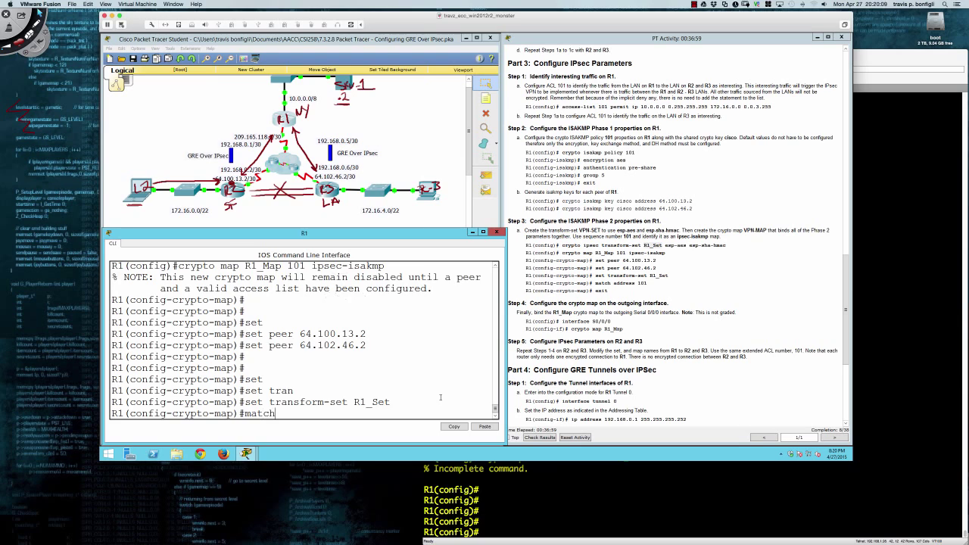
key(Tab)
text(ad)
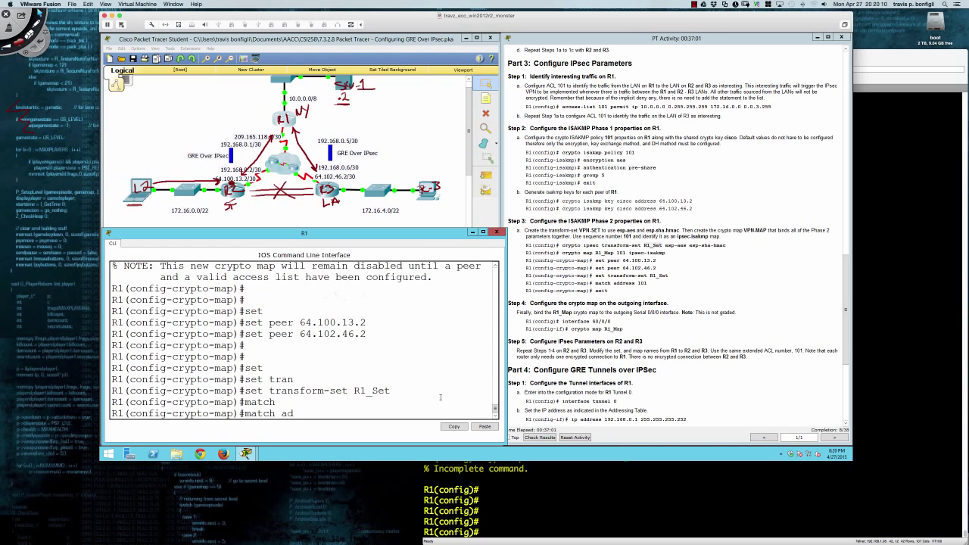
key(Tab)
text(101)
key(Return)
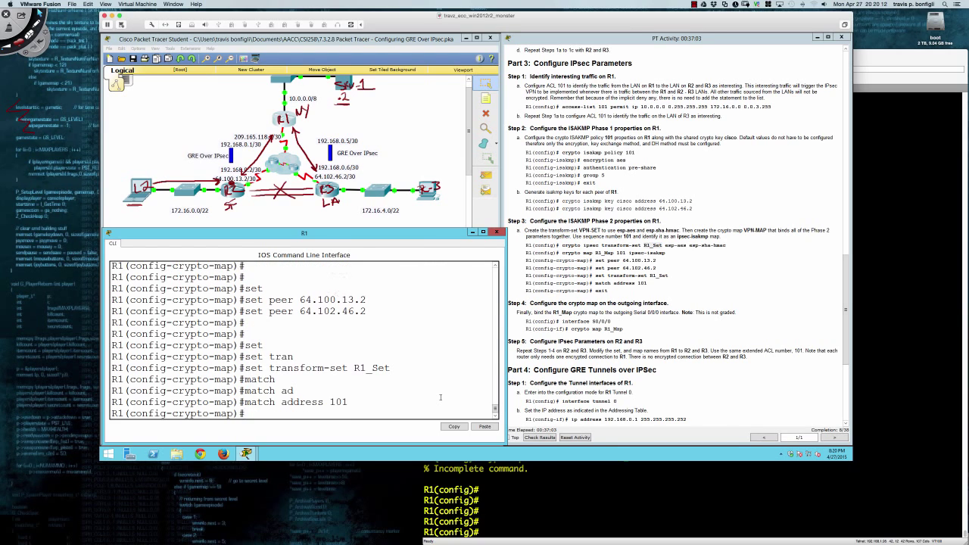
text(exit)
key(Return)
key(Return)
key(Return)
key(Return)
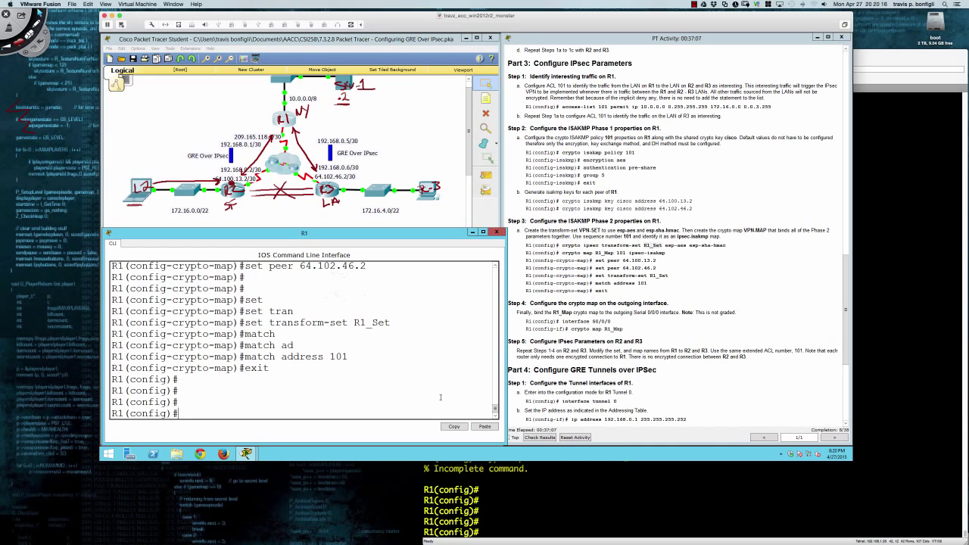
Apply crypto map R1_Map to R1's interface S0/0/0.
text(int s0/0/0)
key(Return)
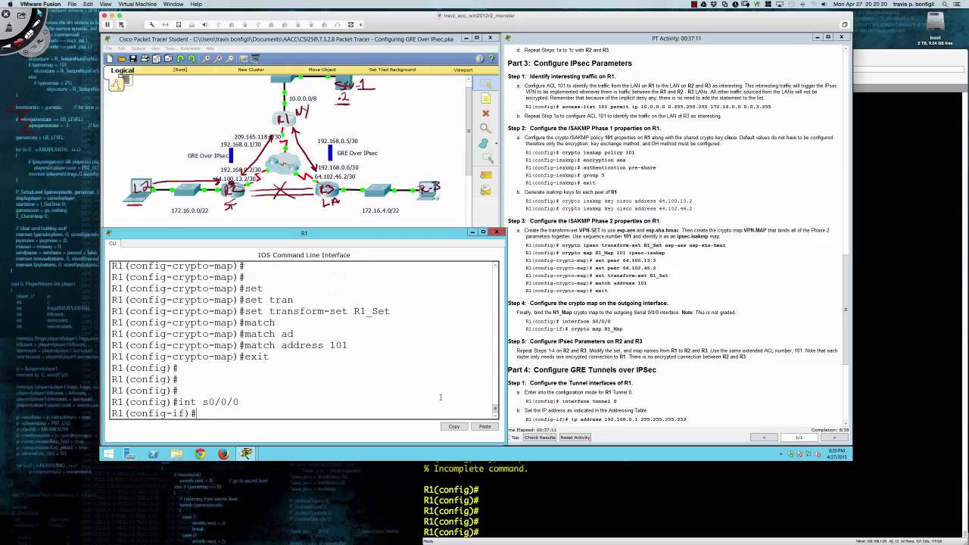
text(cryp)
key(Tab)
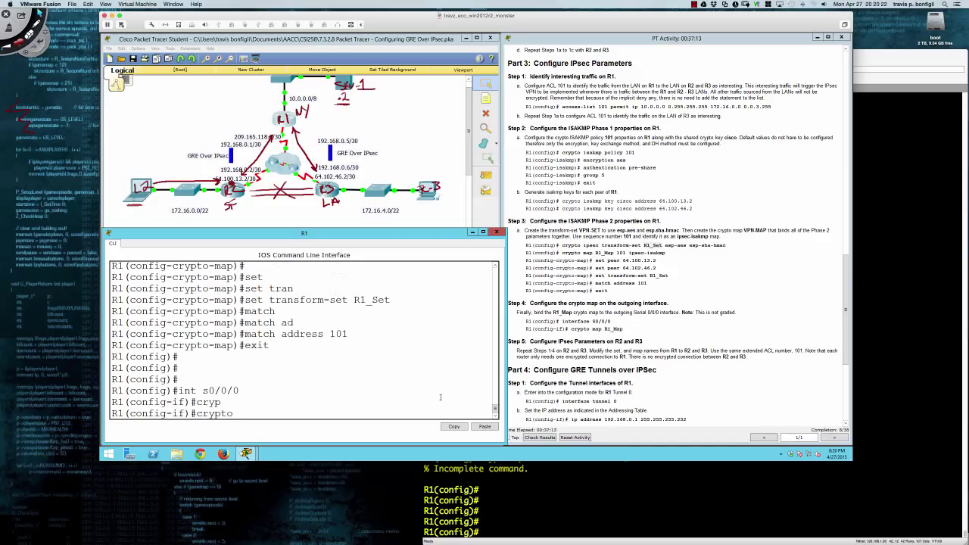
text(map R1_Map)
key(Return)
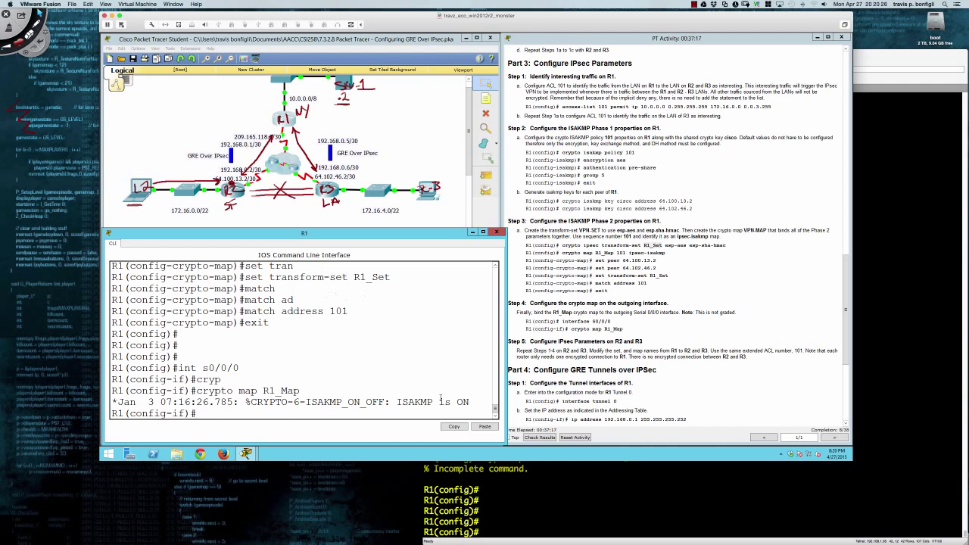
key(Return)
key(Return)
key(Return)
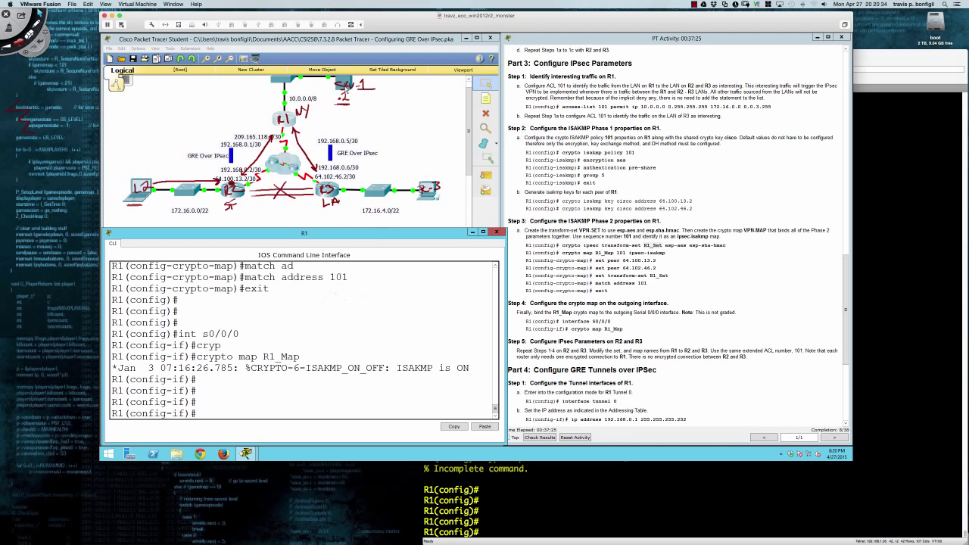
Review the Server1 and PC command prompts, then minimize Server1 back to the topology.
click(343, 82)
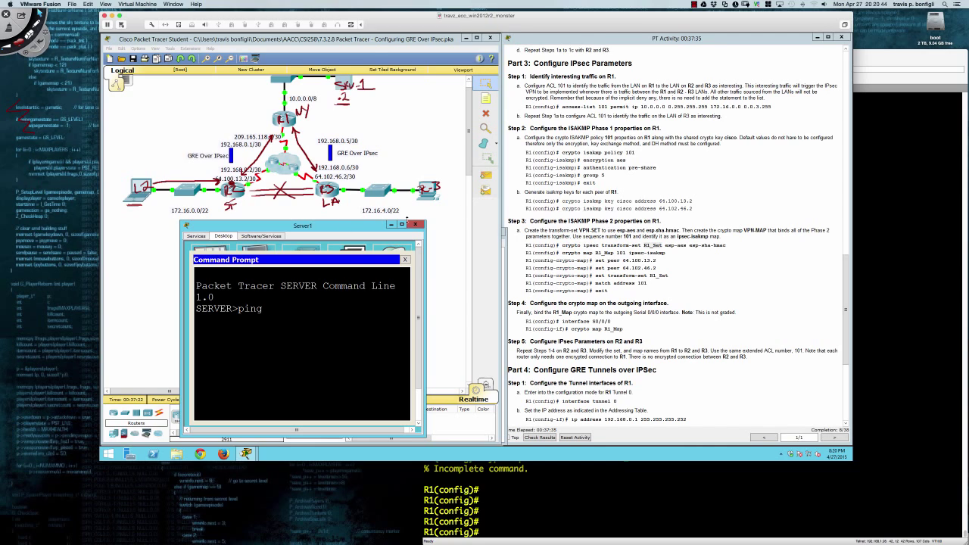
click(137, 199)
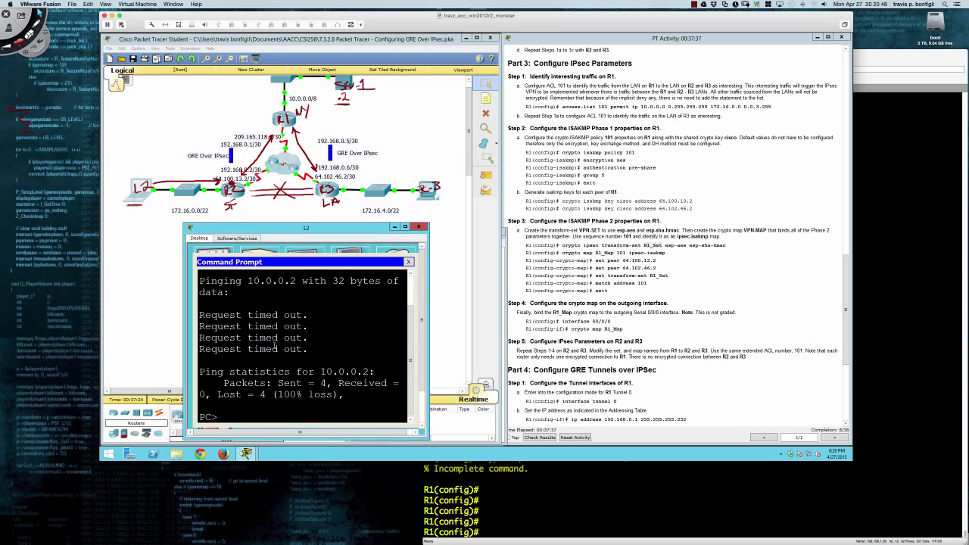
scroll(274, 344, up, 2)
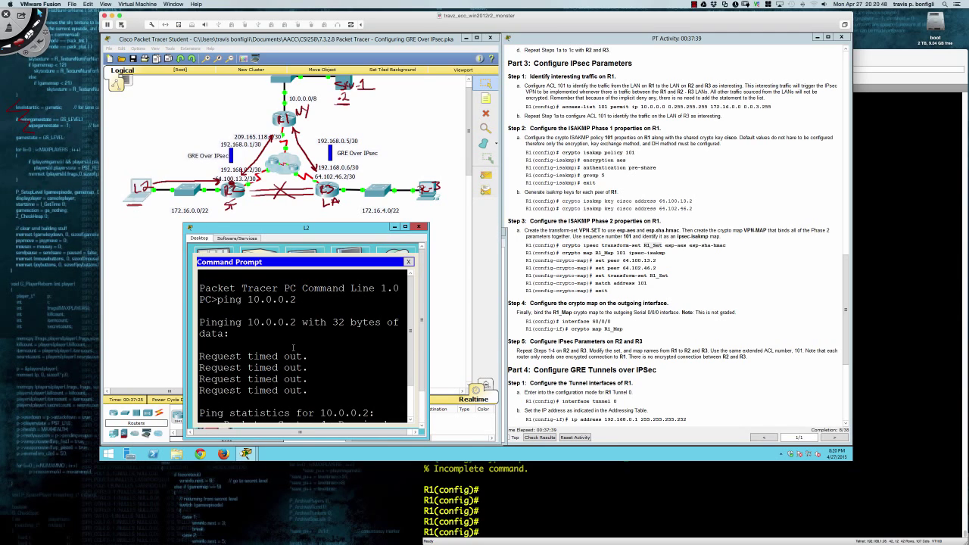
scroll(293, 348, down, 2)
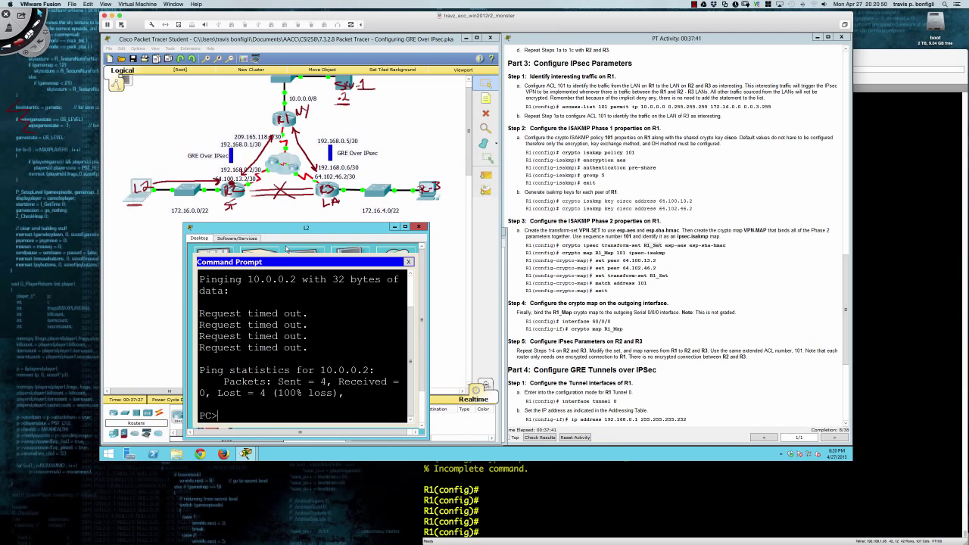
click(347, 81)
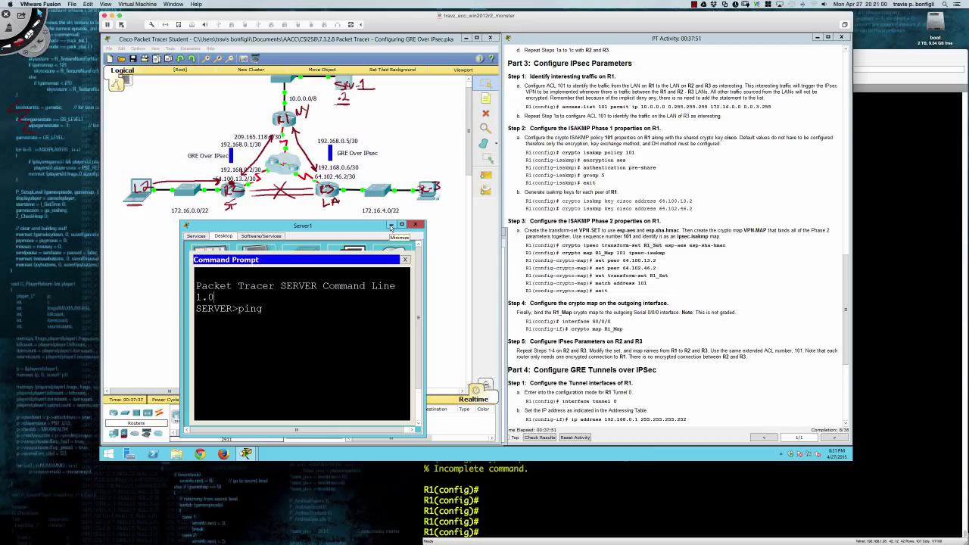
click(391, 226)
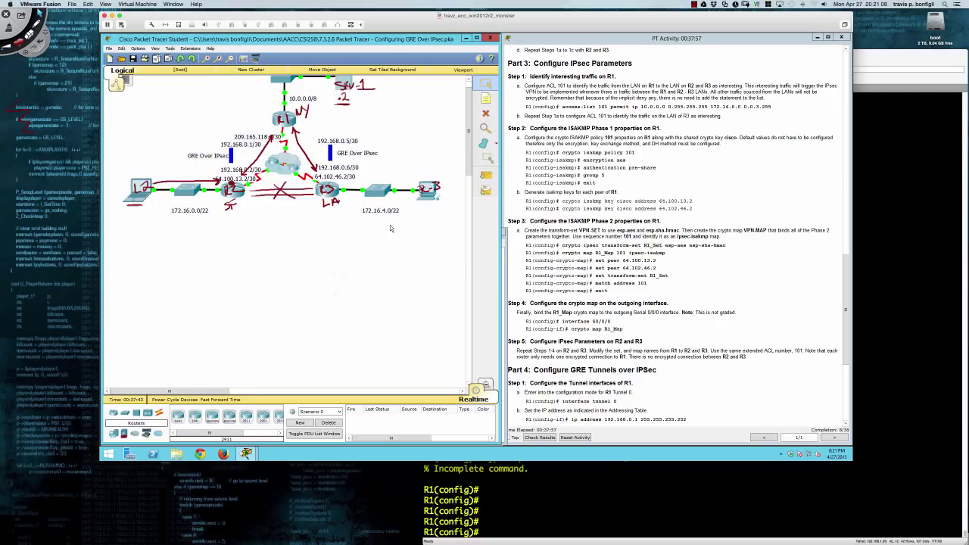
Ping 209.165.118.2 from R3's CLI, getting 5/5 successful replies.
click(330, 193)
key(Return)
key(Return)
key(Return)
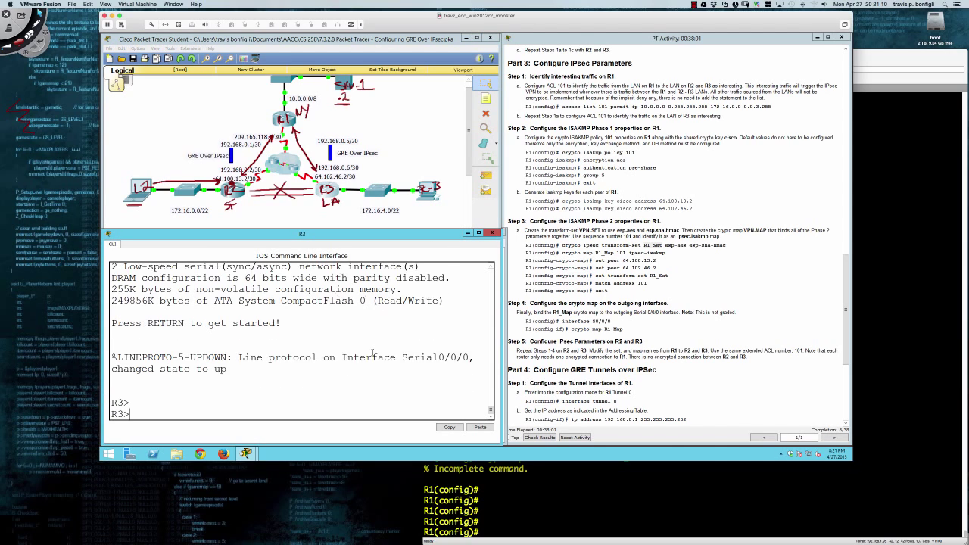
text(ping )
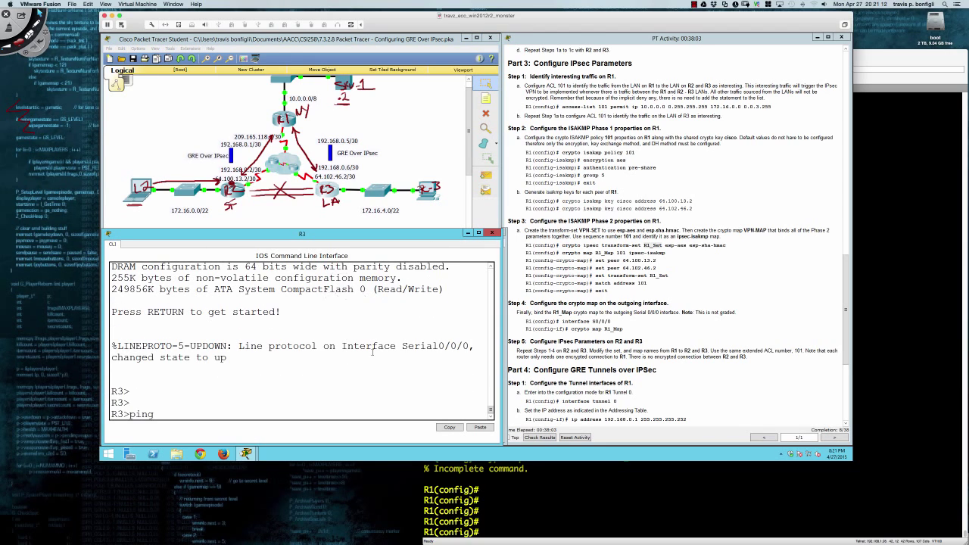
text(209.165.118.)
scroll(525, 206, up, 15)
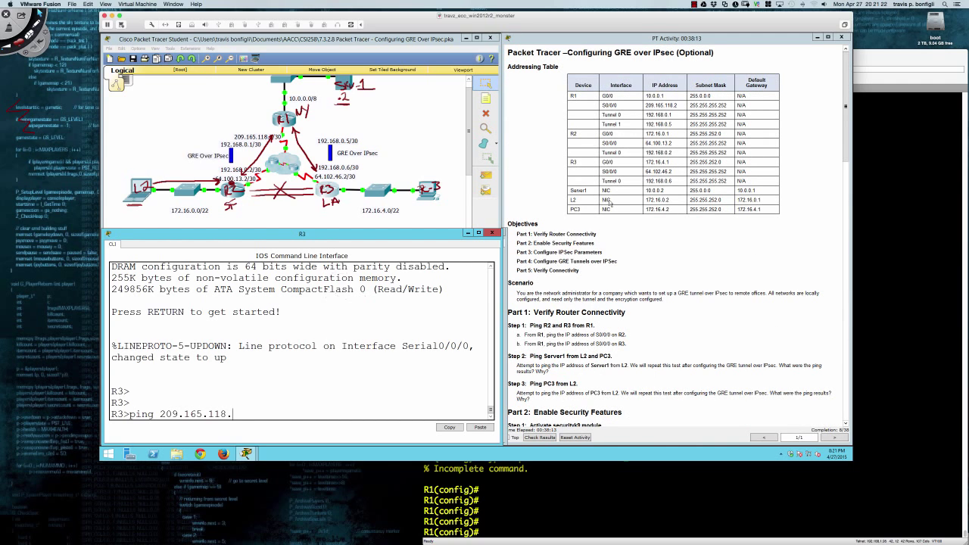
scroll(612, 169, down, 15)
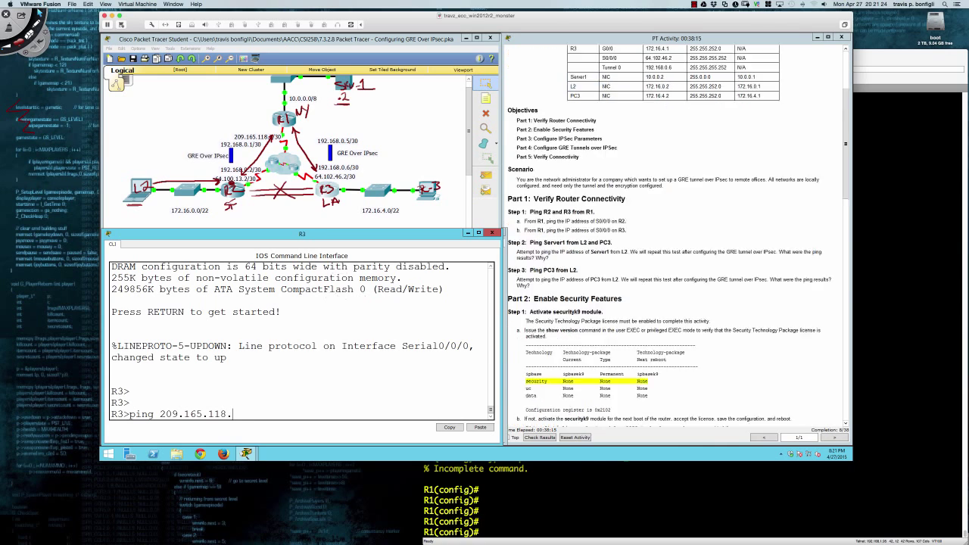
scroll(586, 185, up, 1)
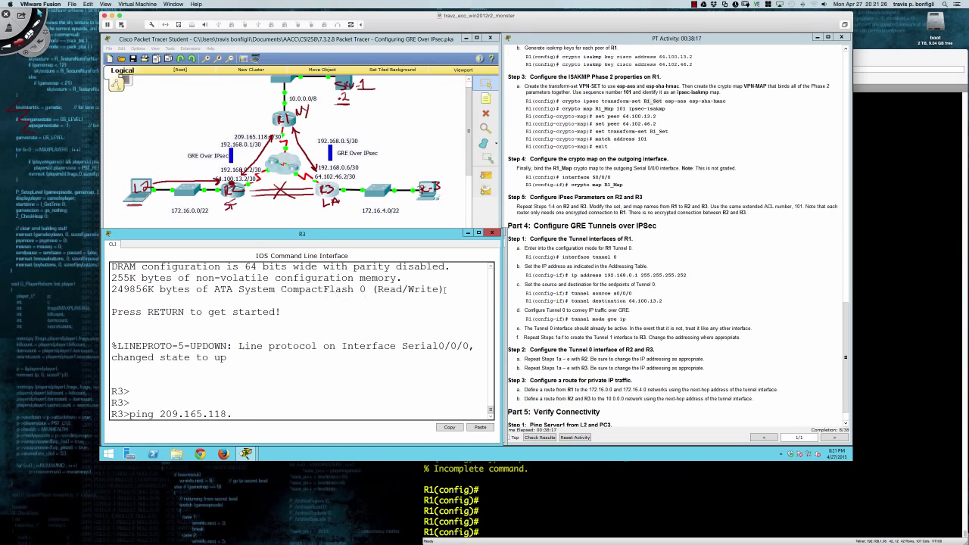
click(347, 354)
text(2)
key(Return)
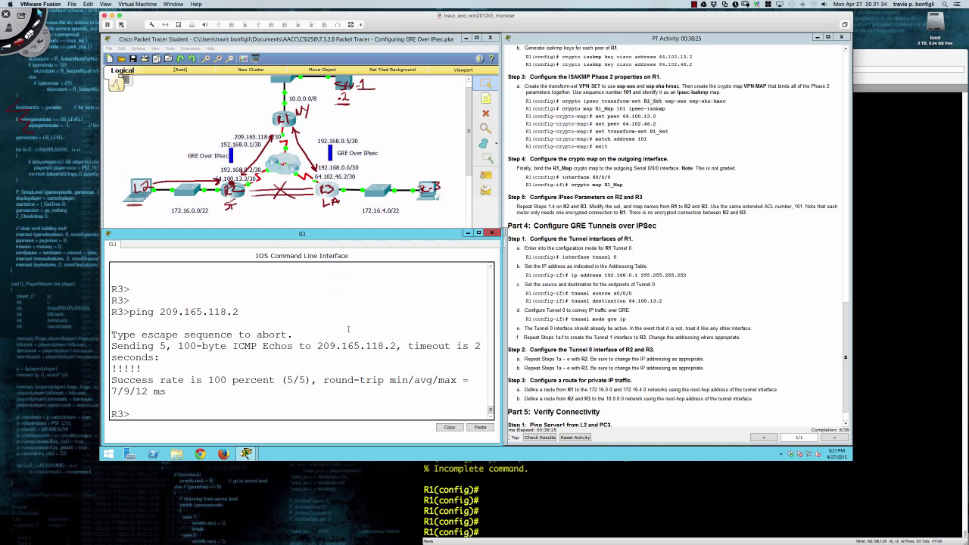
Ping 209.165.118.2 from R2's console, succeeding 5/5 at 7/8/10 ms round-trip.
click(232, 194)
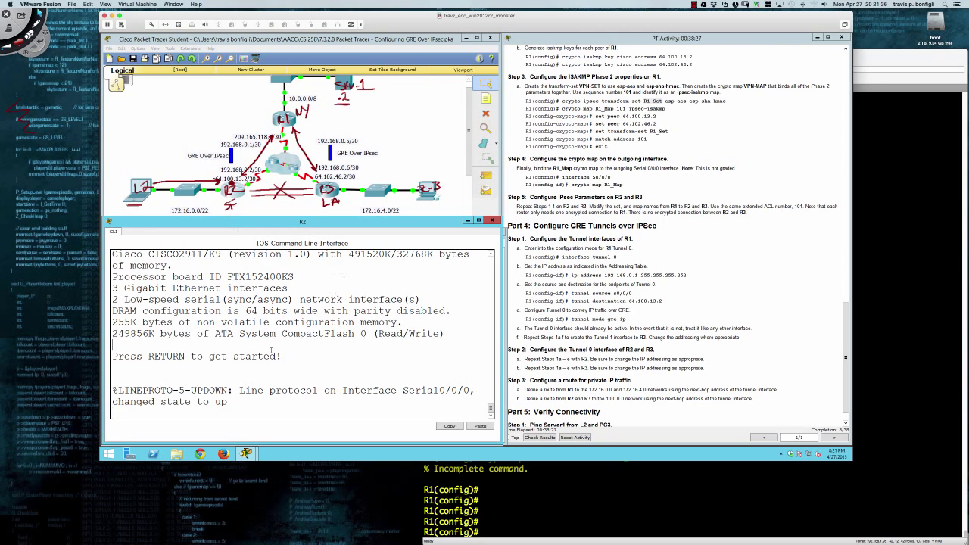
key(Return)
key(Return)
key(Return)
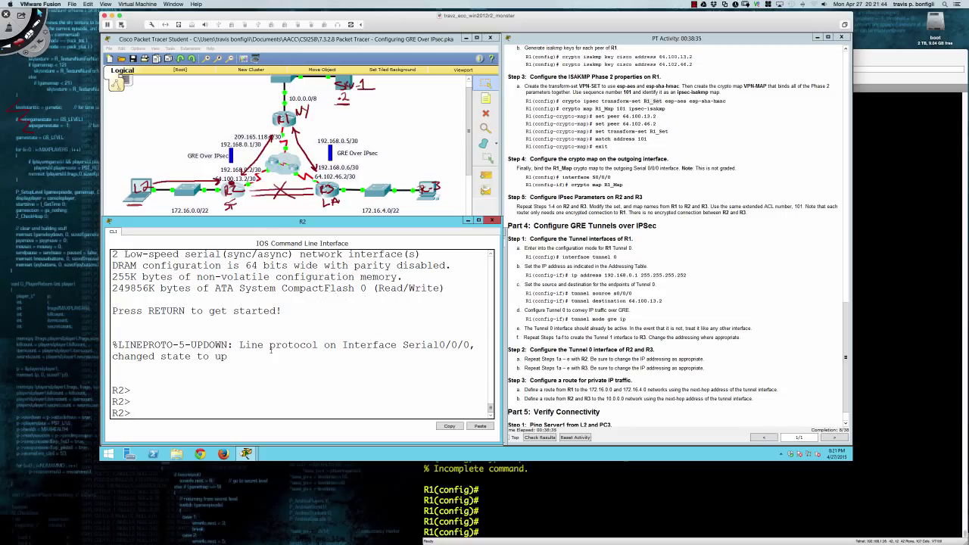
text(ping 209.165.118.2)
key(Return)
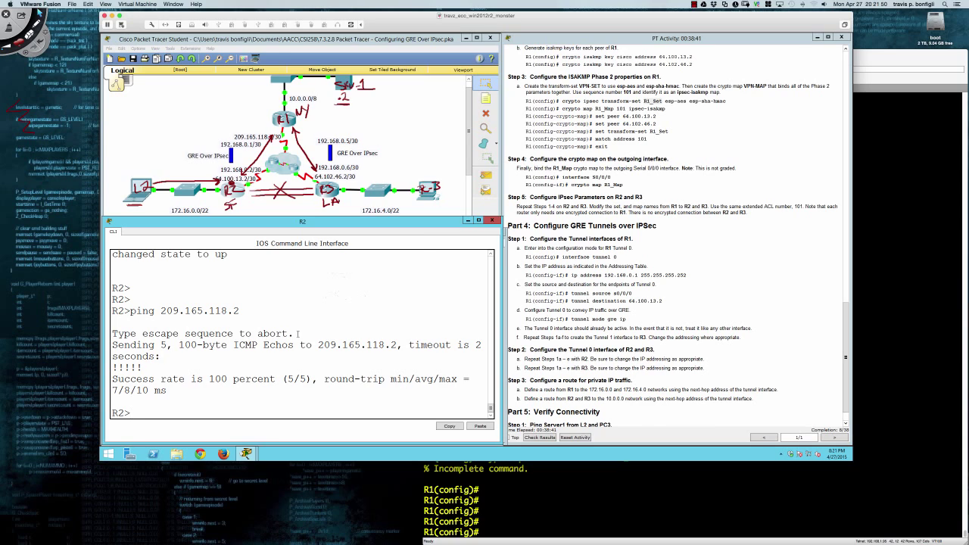
scroll(565, 236, up, 3)
scroll(565, 236, down, 3)
scroll(565, 236, down, 1)
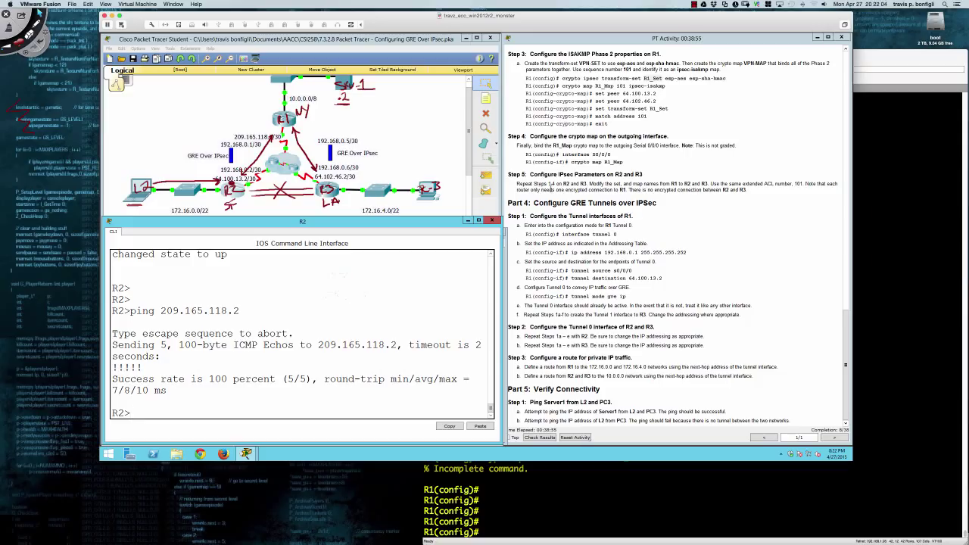
drag(592, 183, 708, 183)
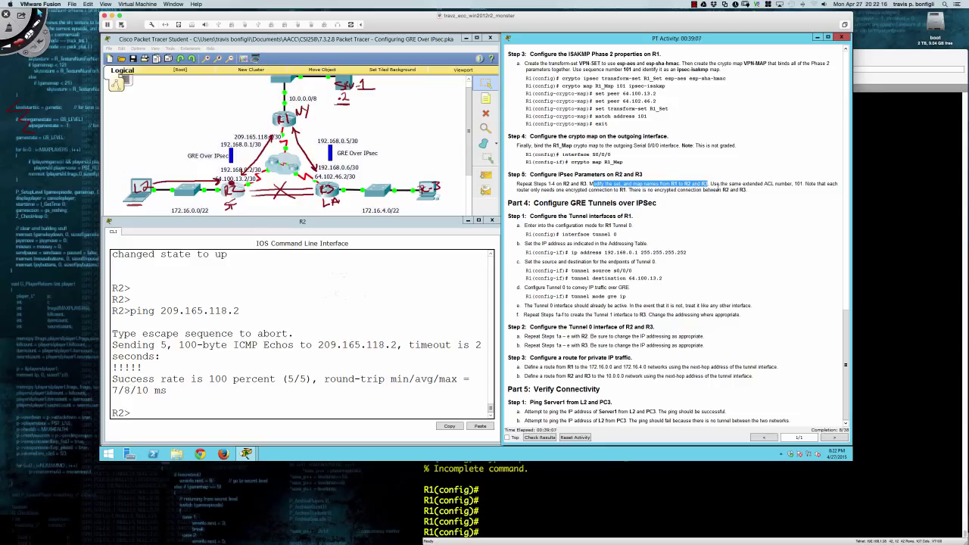
drag(517, 191, 524, 190)
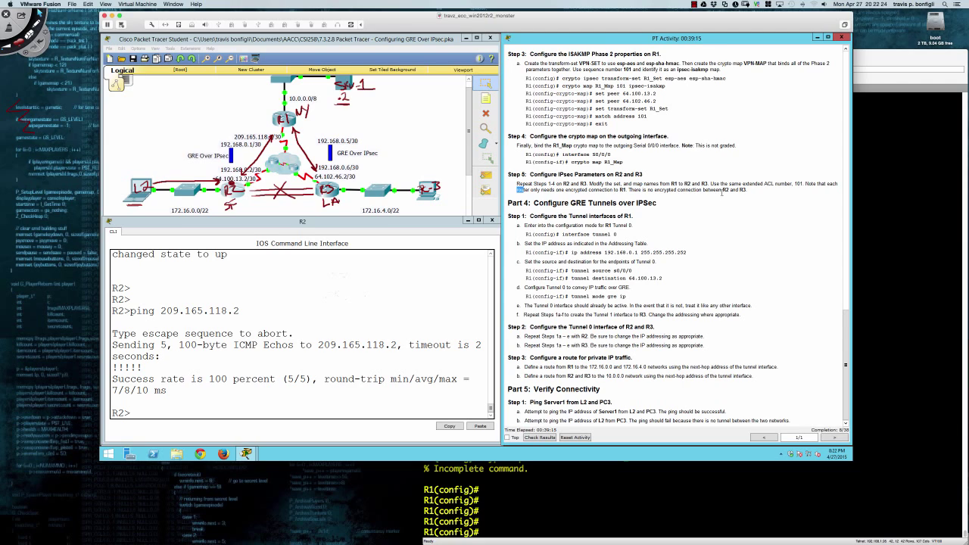
drag(721, 190, 748, 191)
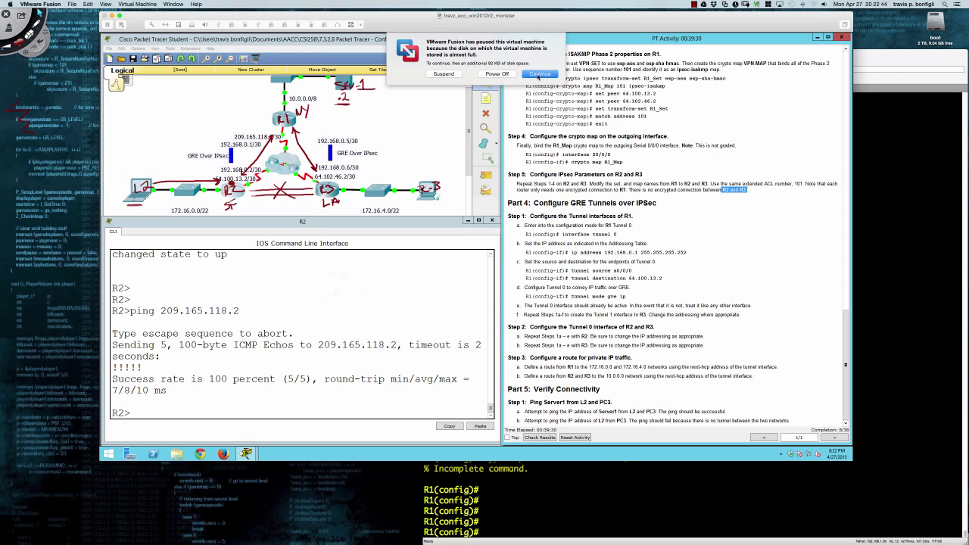
Continue the virtual machine paused by VMware Fusion's low disk space notice.
click(539, 76)
click(695, 6)
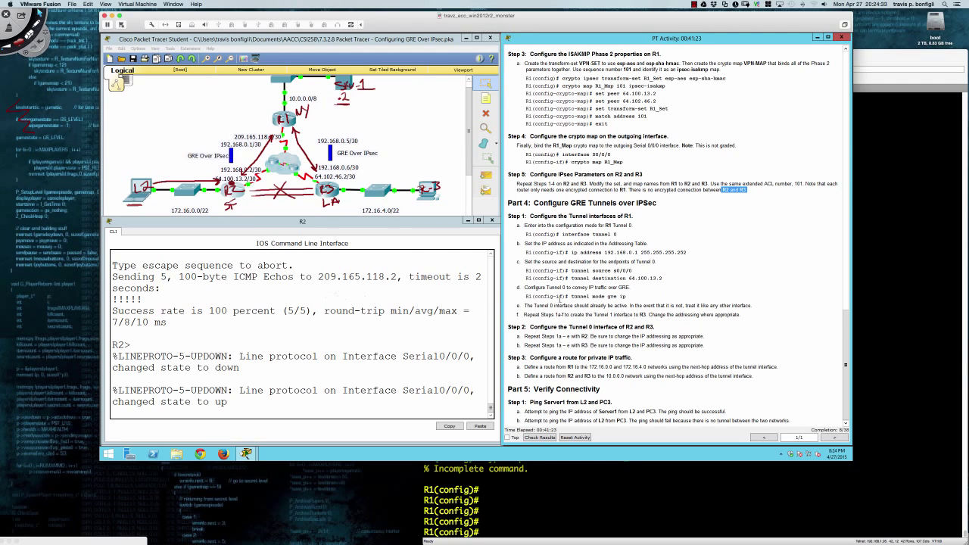
Enter privileged mode and global configuration mode on R2.
click(231, 198)
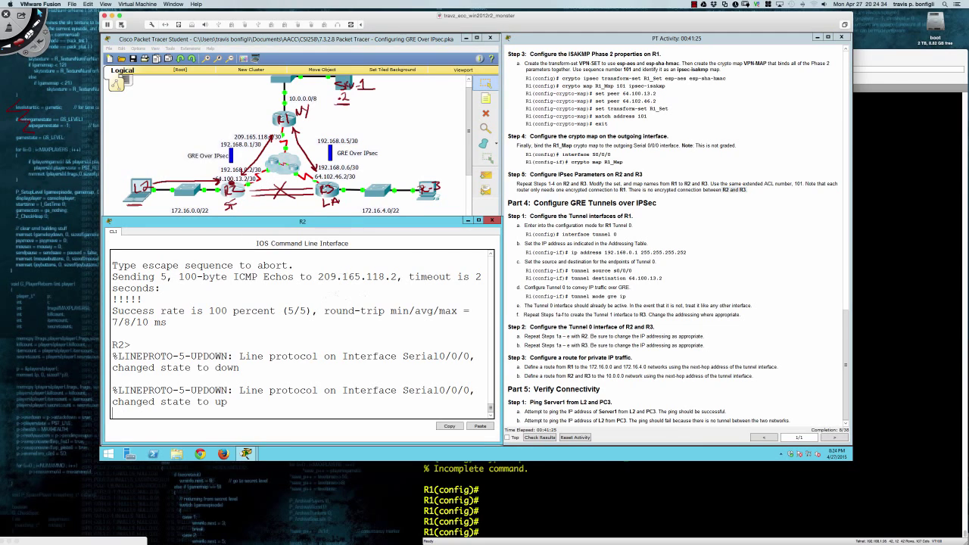
key(Return)
key(Return)
key(Return)
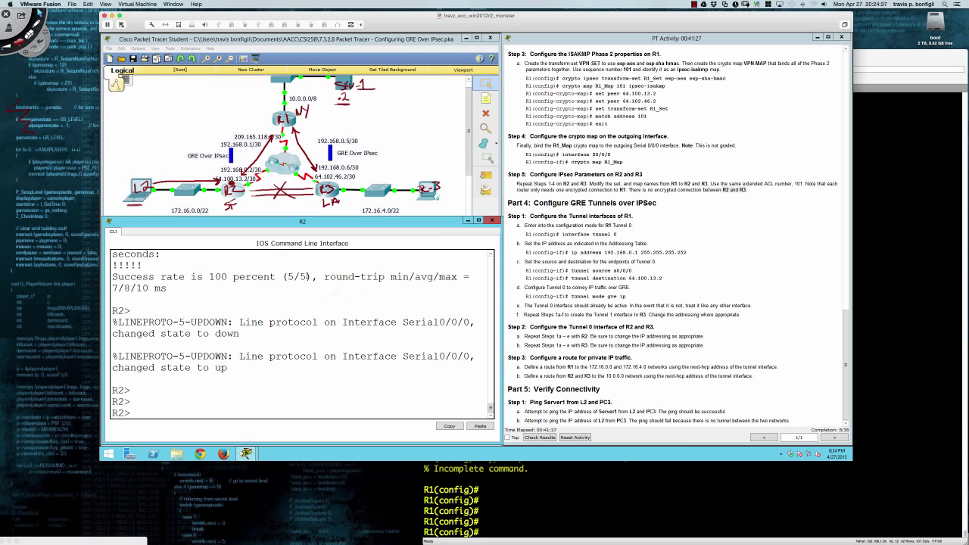
scroll(546, 244, up, 3)
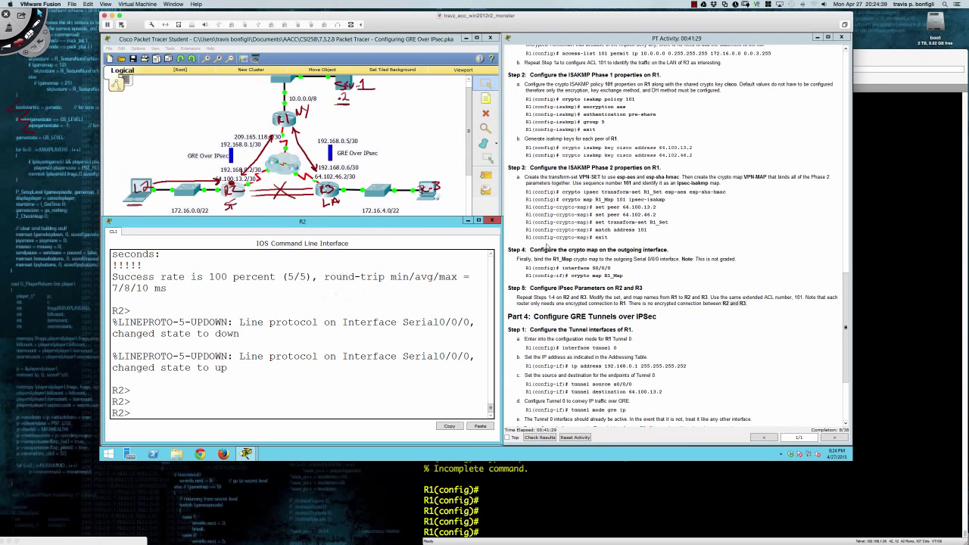
scroll(546, 244, up, 2)
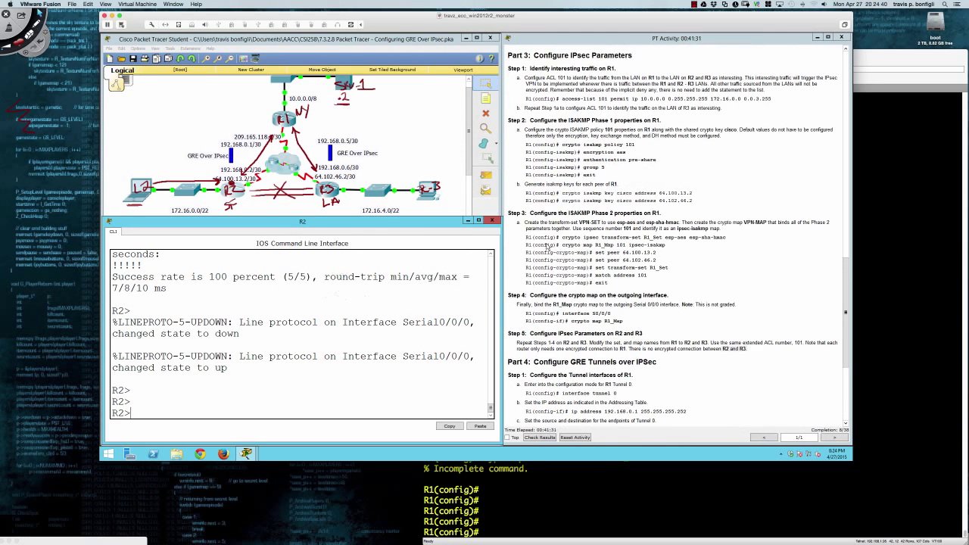
scroll(549, 247, down, 1)
key(Return)
key(Return)
key(Return)
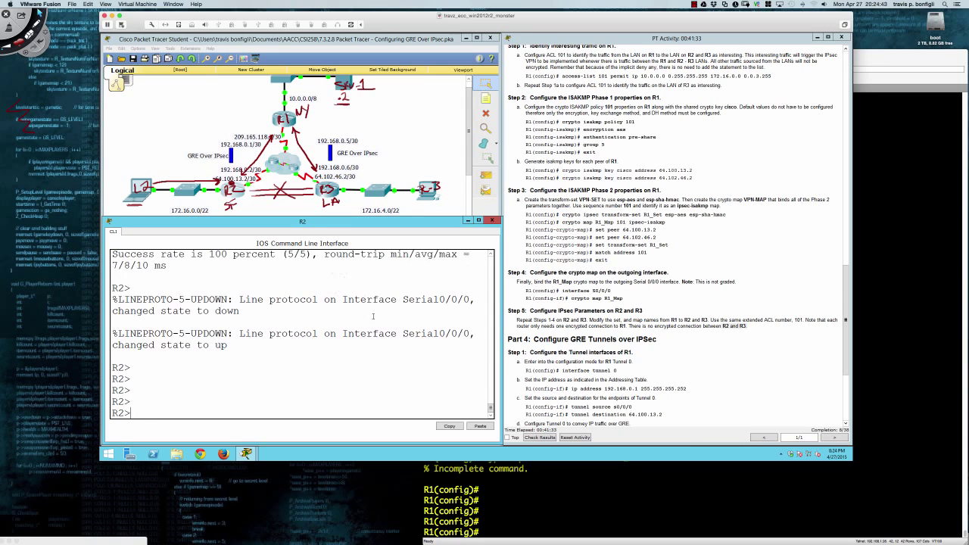
text(en)
key(Return)
text(con ft)
key(Return)
text(conf t)
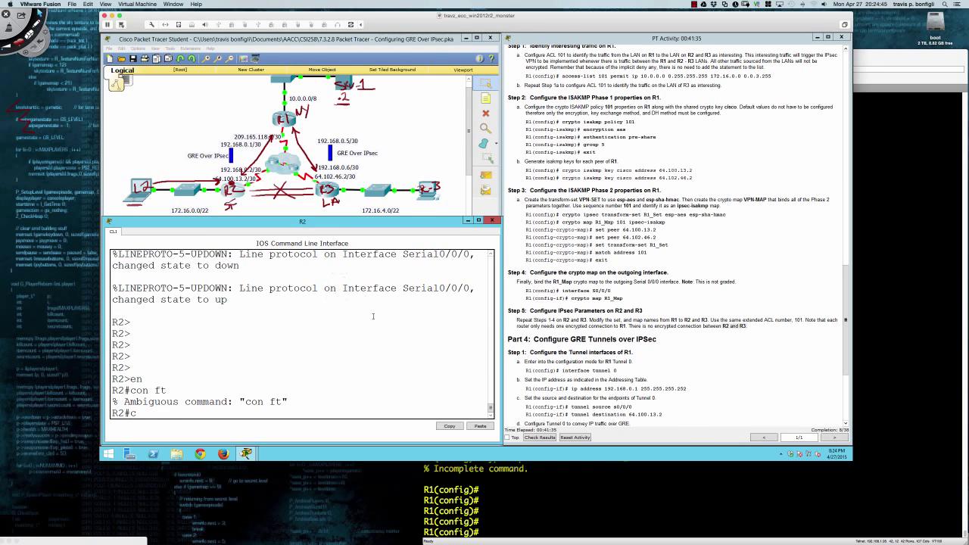
key(Return)
Add access-list 101 permit ip 172.16.0.0 0.0.3.255 10.0.0.0 0.255.255.255 on R2.
text(acc)
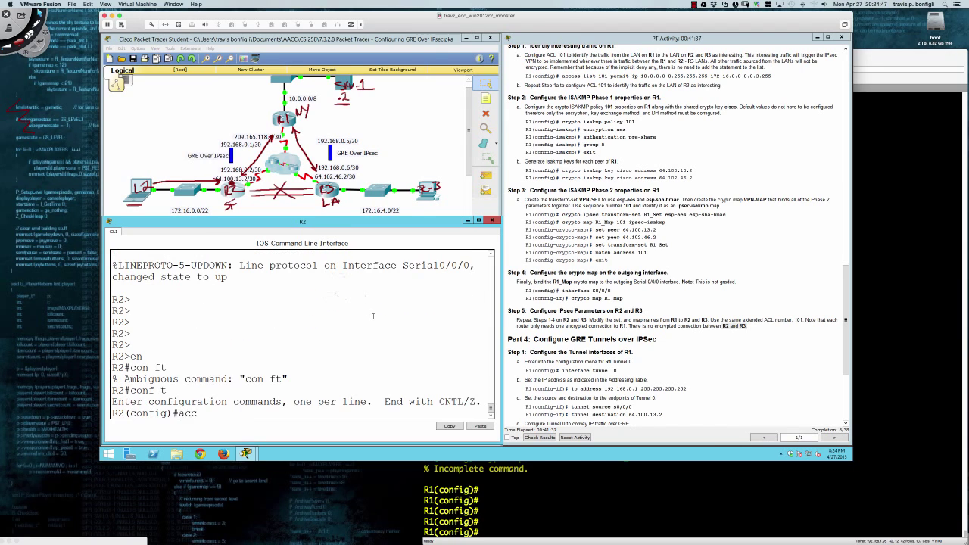
key(Tab)
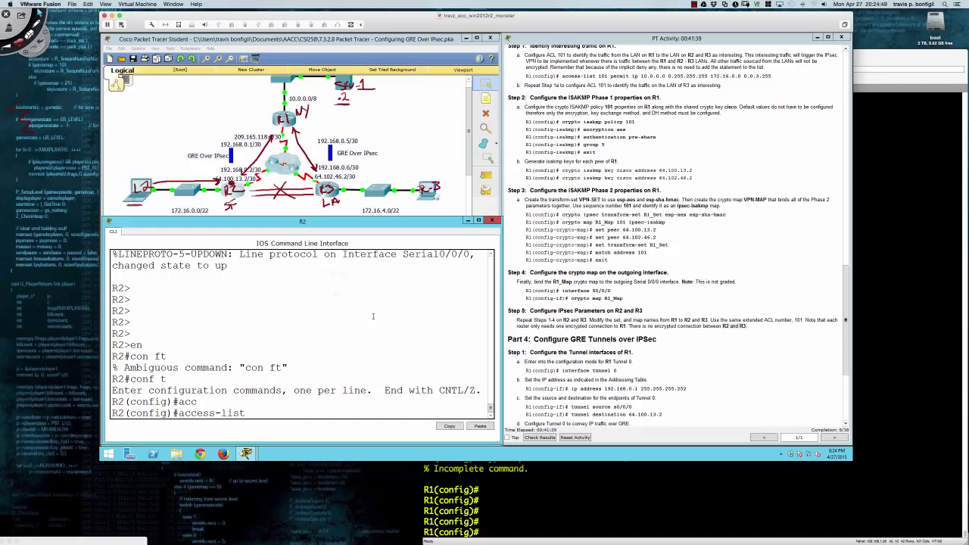
text(101 permit ip 172.16.0.0)
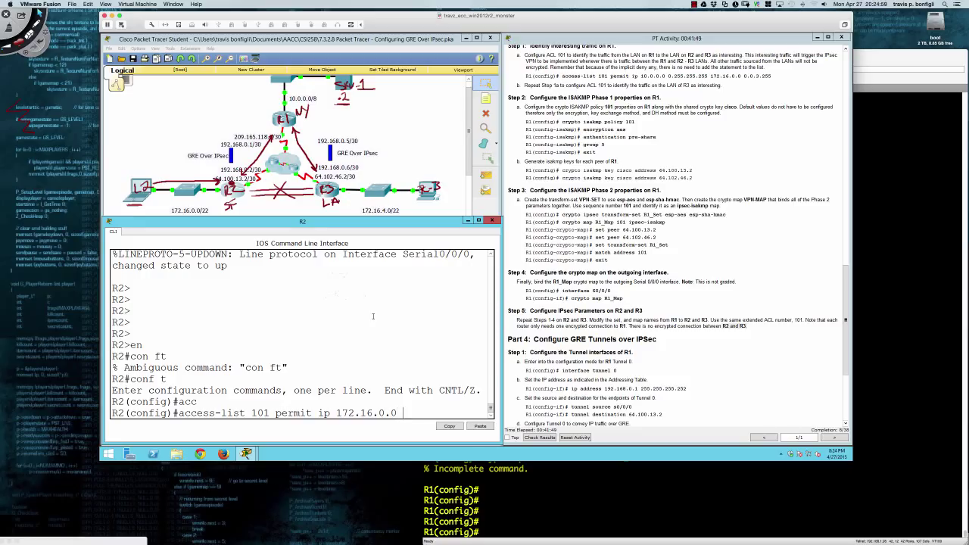
text( 0.0.3.255)
text(10.0.0.0)
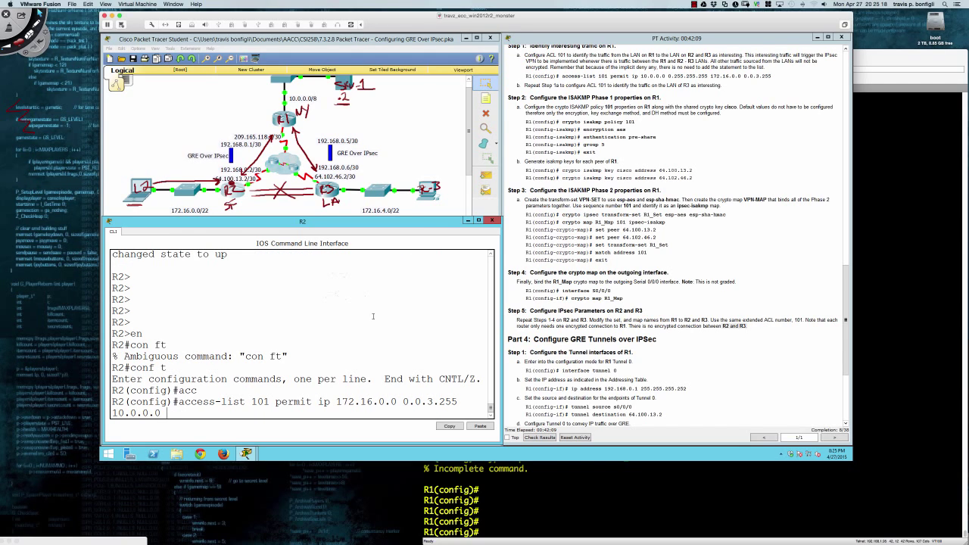
text( 0.255.255.255)
key(Return)
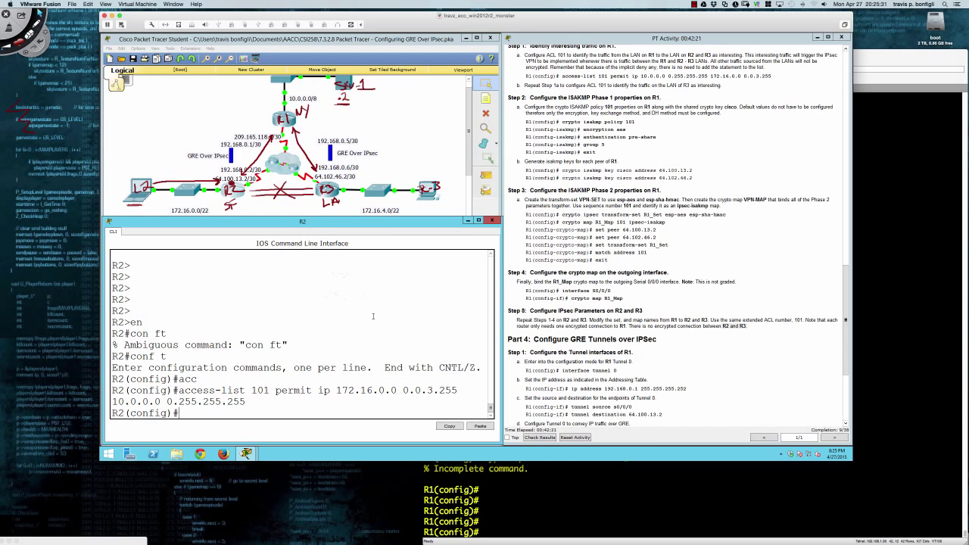
key(Return)
key(Return)
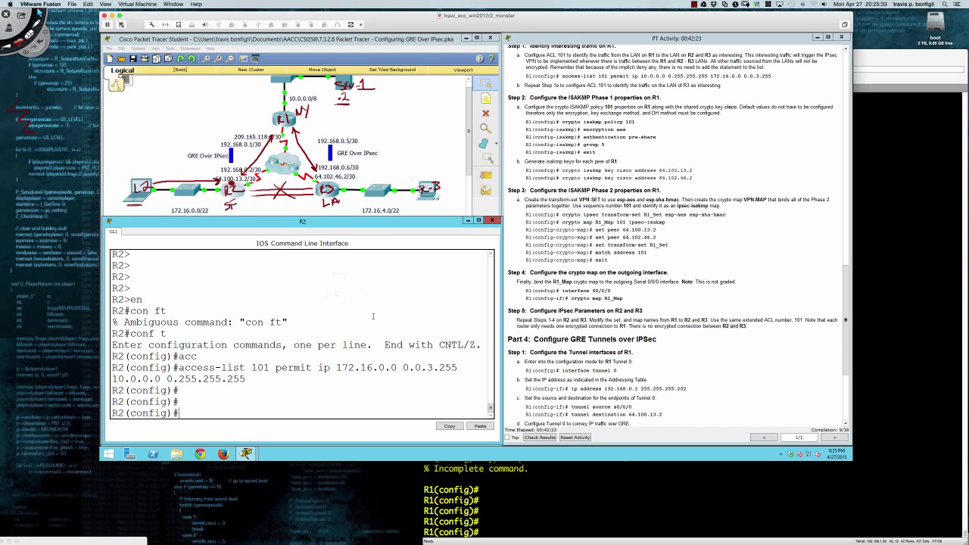
text(crypto is)
Create ISAKMP policy 101 on R2 with aes encryption.
key(Tab)
text(po)
key(Tab)
text(101)
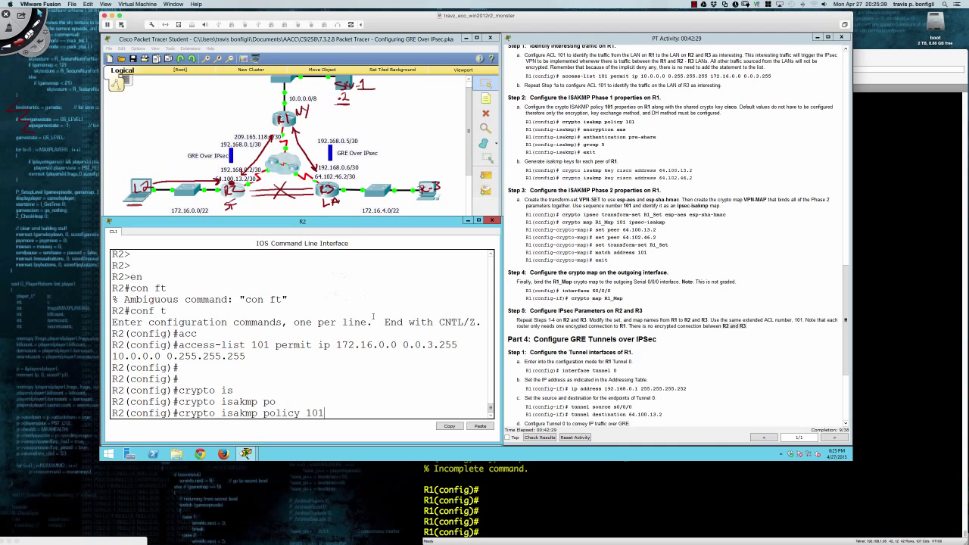
key(Return)
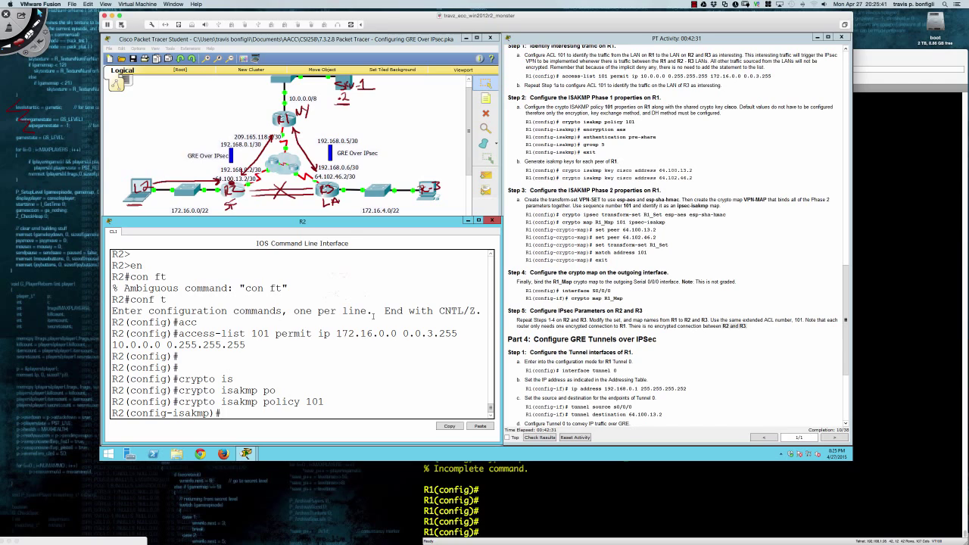
text(en)
key(Tab)
text(aes)
key(Return)
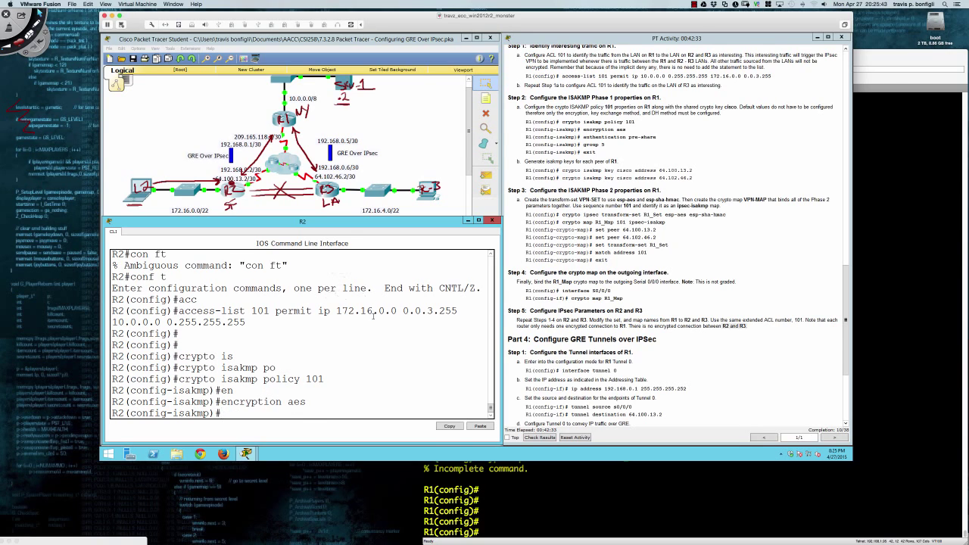
Set the policy's authentication to pre-share and Diffie-Hellman group 5, then exit.
text(au)
key(Tab)
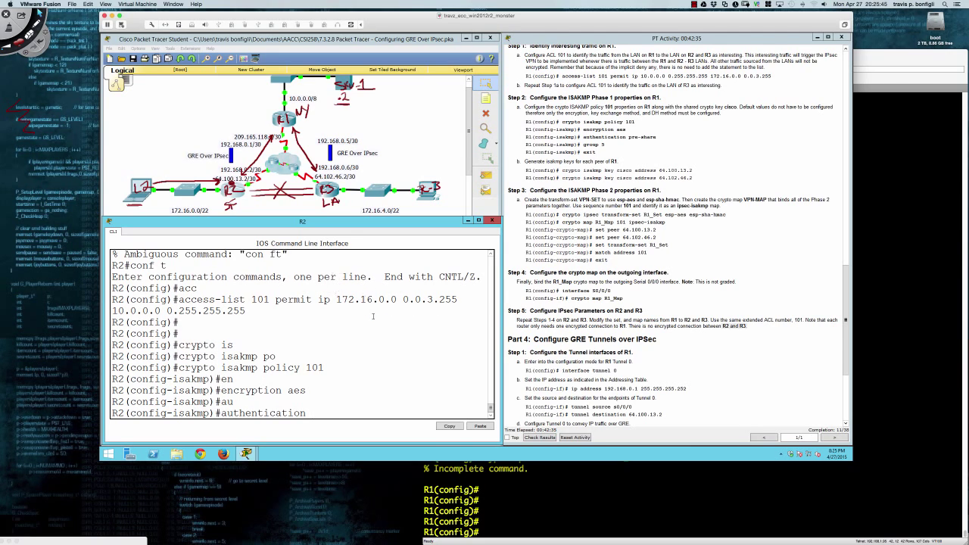
text(pre)
key(Tab)
key(Return)
text(gre)
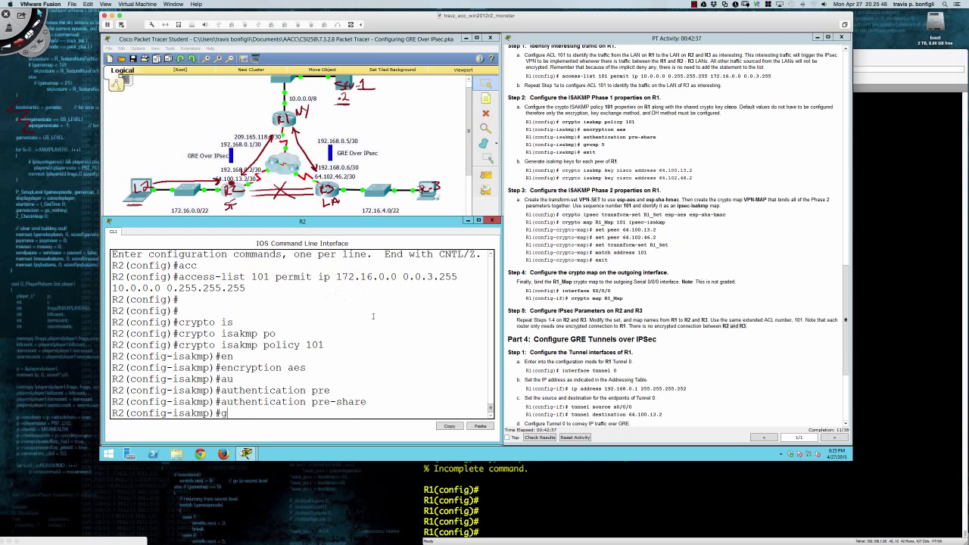
key(Tab)
key(BackSpace)
text(o)
key(Tab)
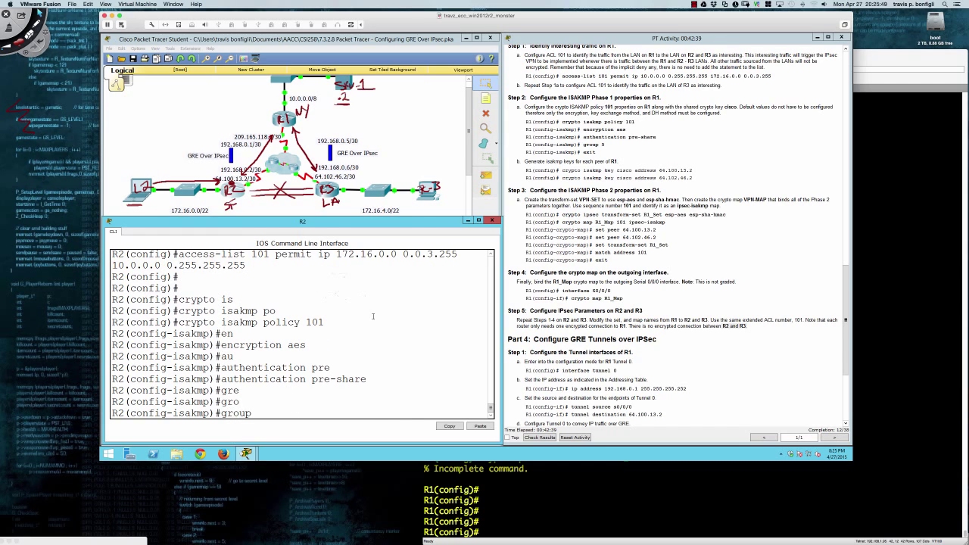
text(5)
key(Return)
text(exit)
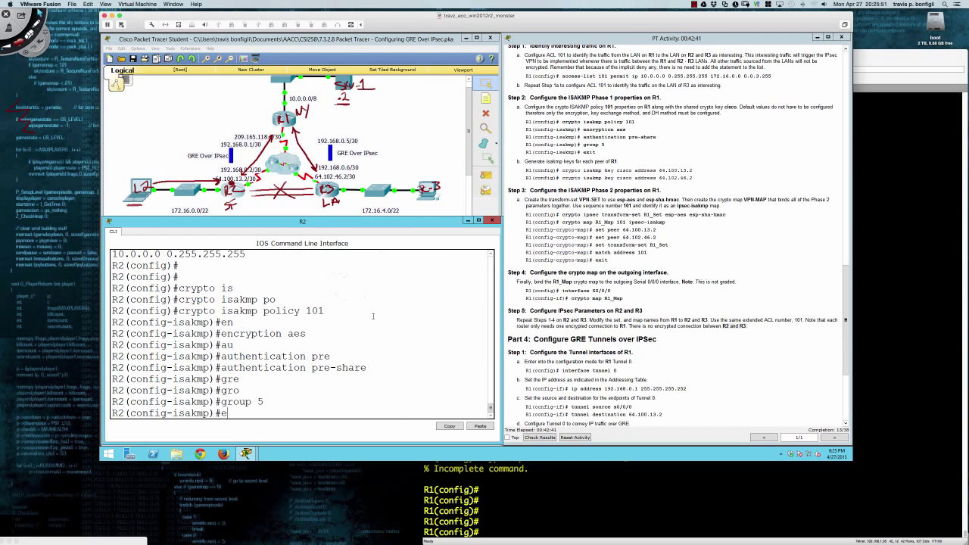
key(Return)
Set the ISAKMP pre-shared key for peer address 209.165.118.2.
text(cryp)
key(Tab)
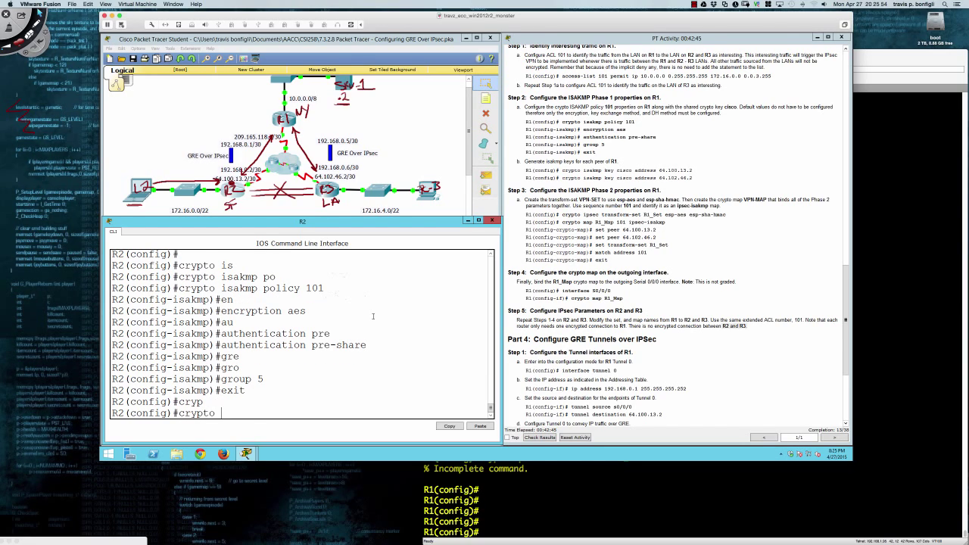
text(is)
key(Tab)
text(key)
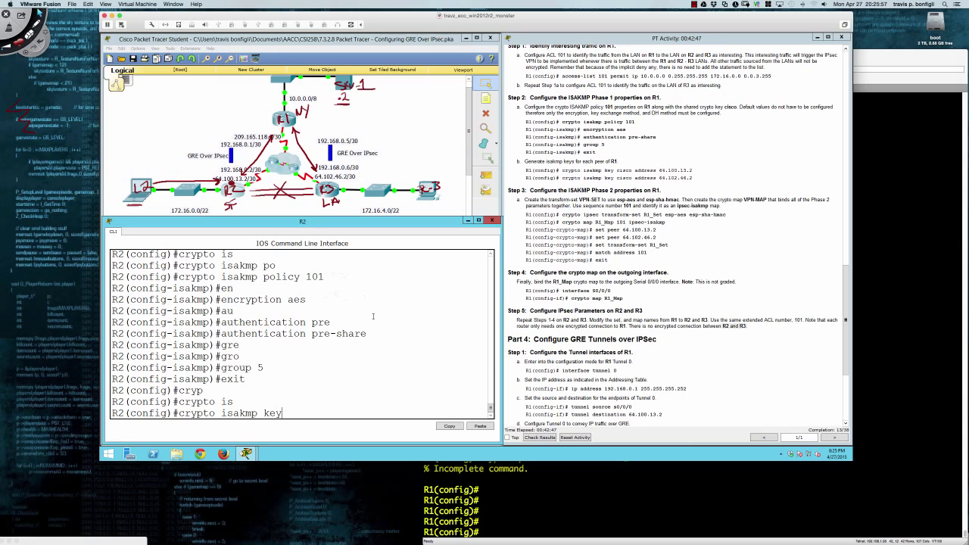
key(Tab)
text(cisco)
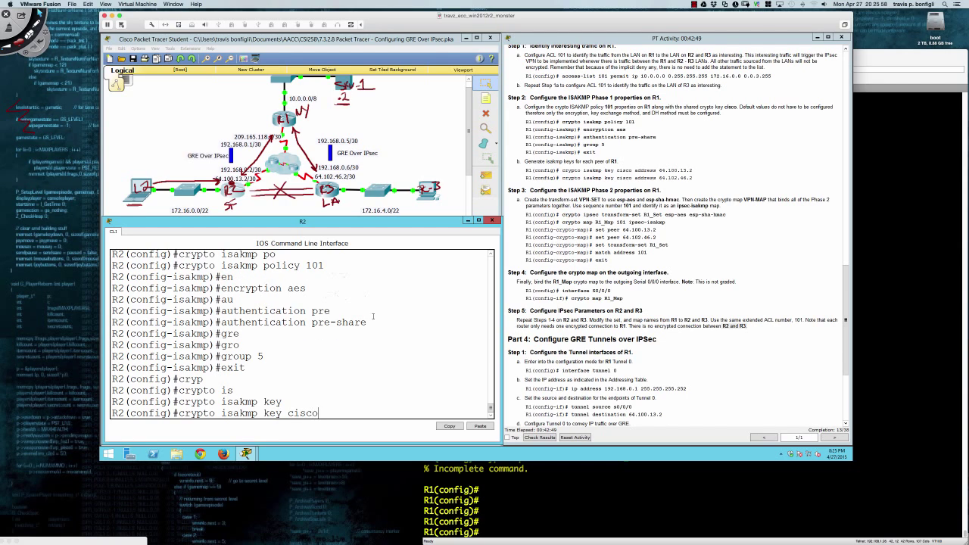
text( address 209.165.118.2)
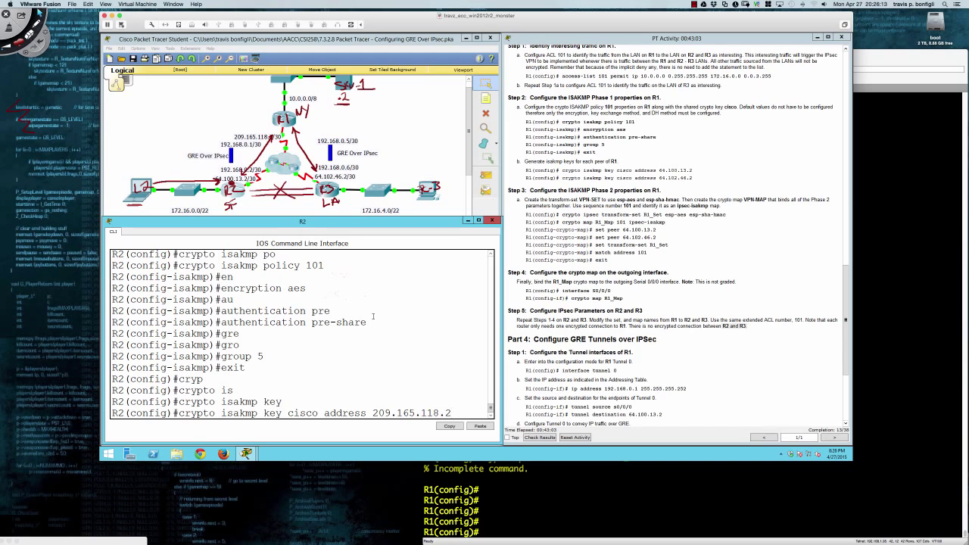
key(Return)
key(Return)
key(Return)
key(Return)
key(Return)
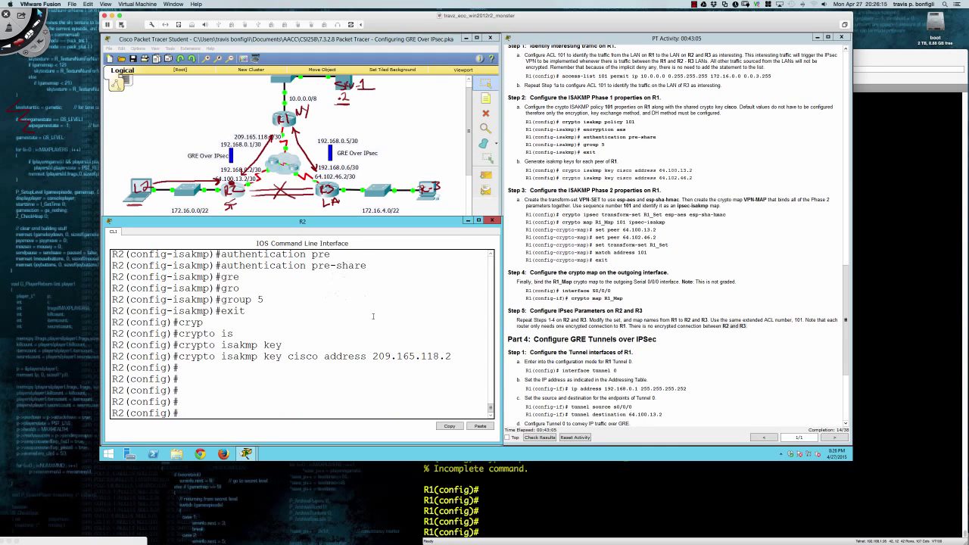
Create R2's transform set R2_Set using esp-aes and esp-sha-hmac.
text(cryp)
key(Tab)
text(ipse)
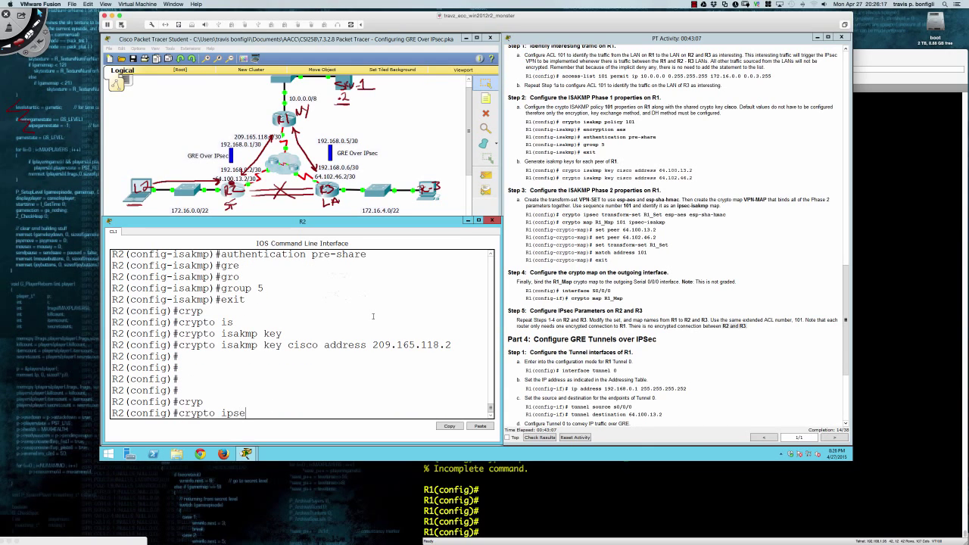
text(c tr)
key(Tab)
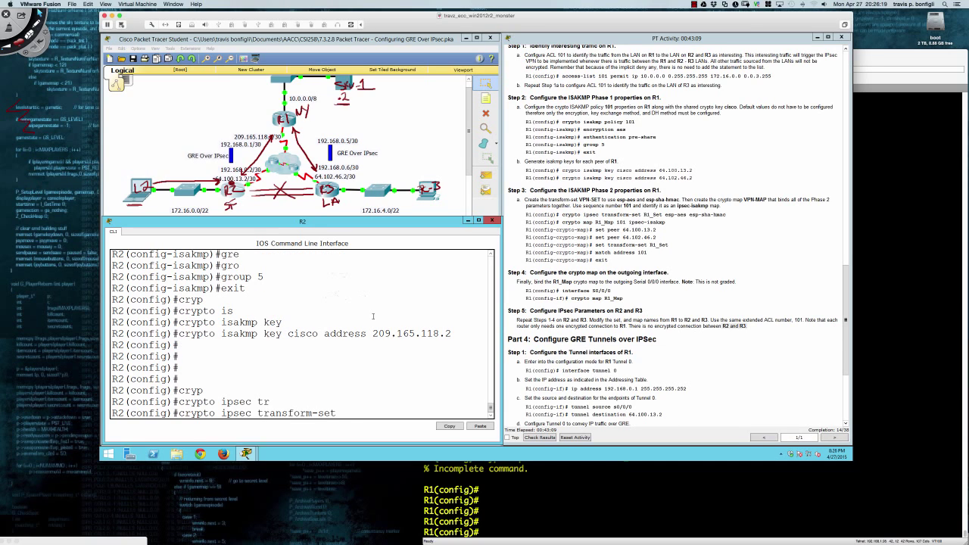
text(R2_Set esp-aes esp-sha)
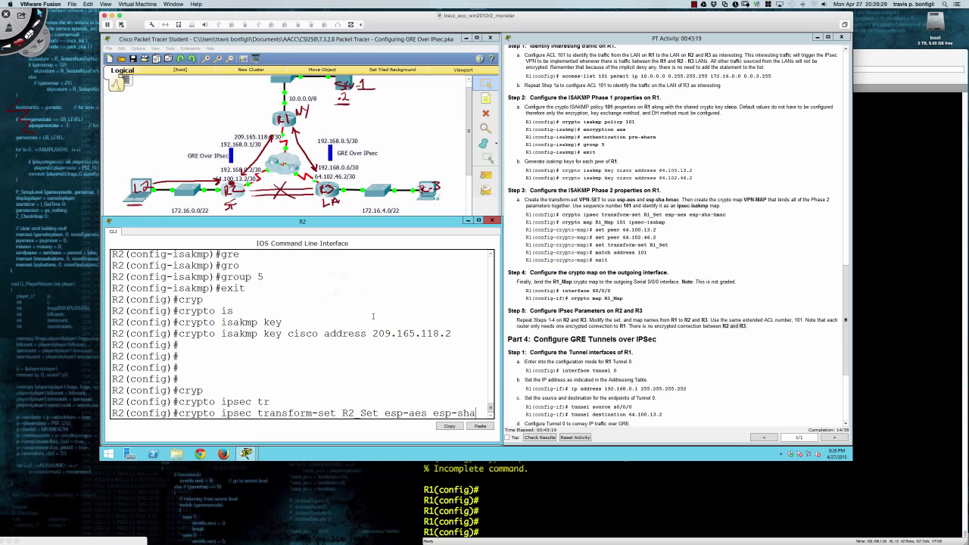
text(-h)
key(Tab)
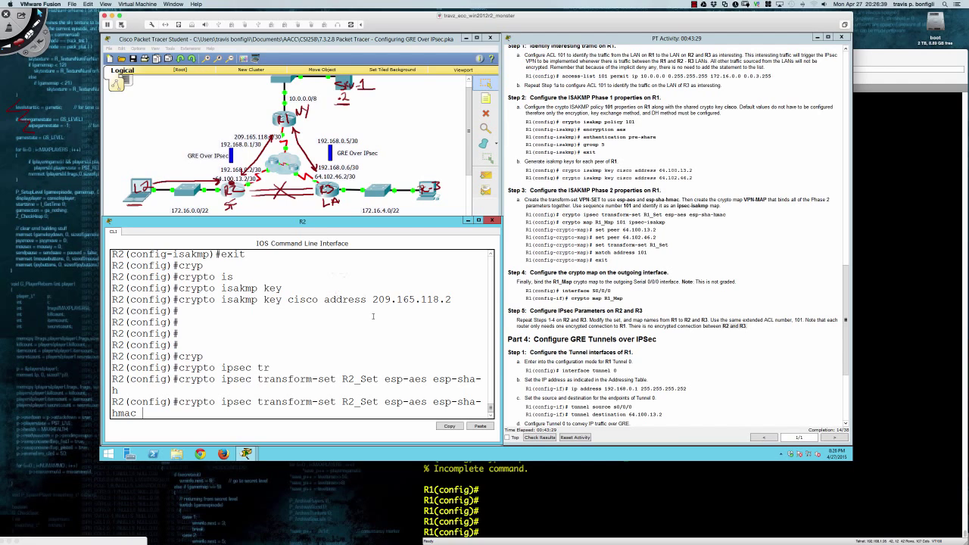
key(Return)
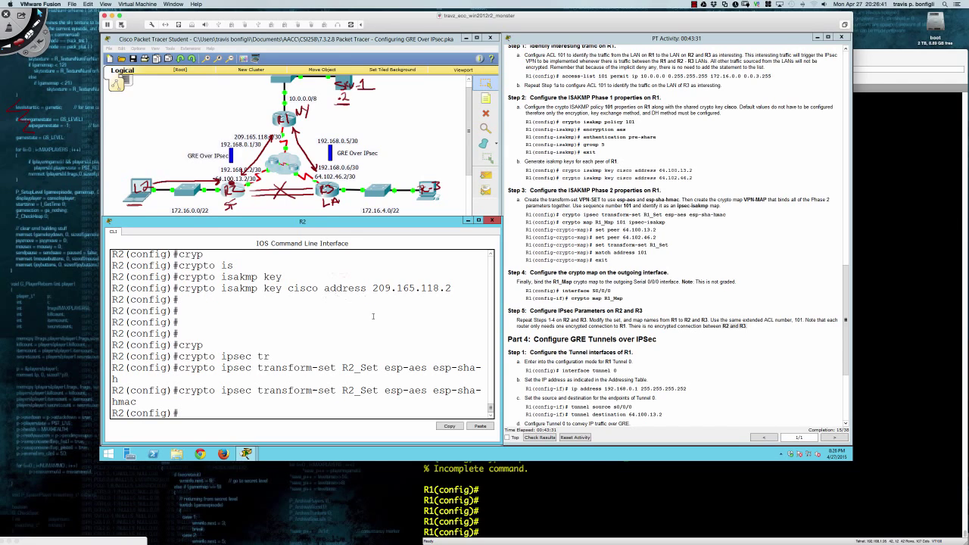
Create crypto map R2_Map entry 101 (ipsec-isakmp) with peer 209.165.118.2.
text(cryp)
key(Tab)
text(map )
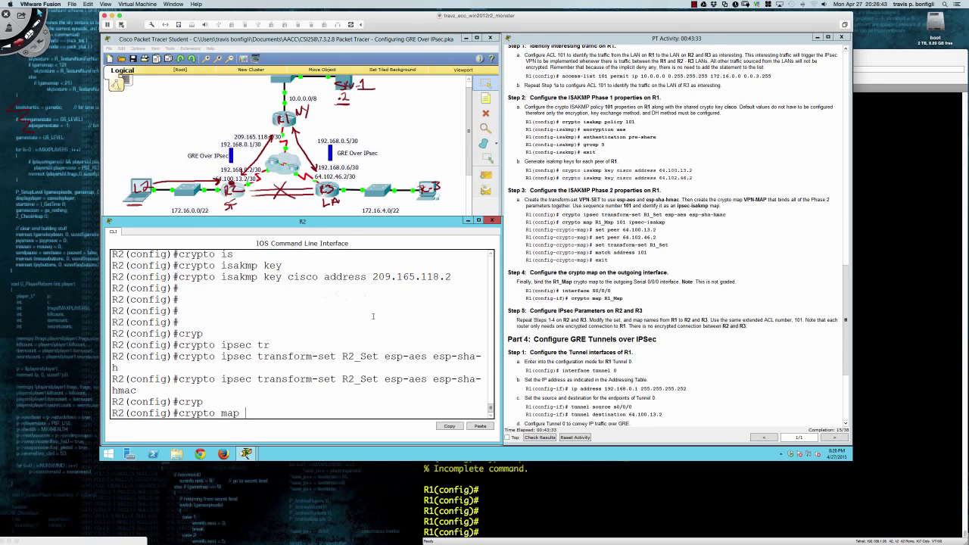
text(R2_Map)
text( 101 ip)
key(Tab)
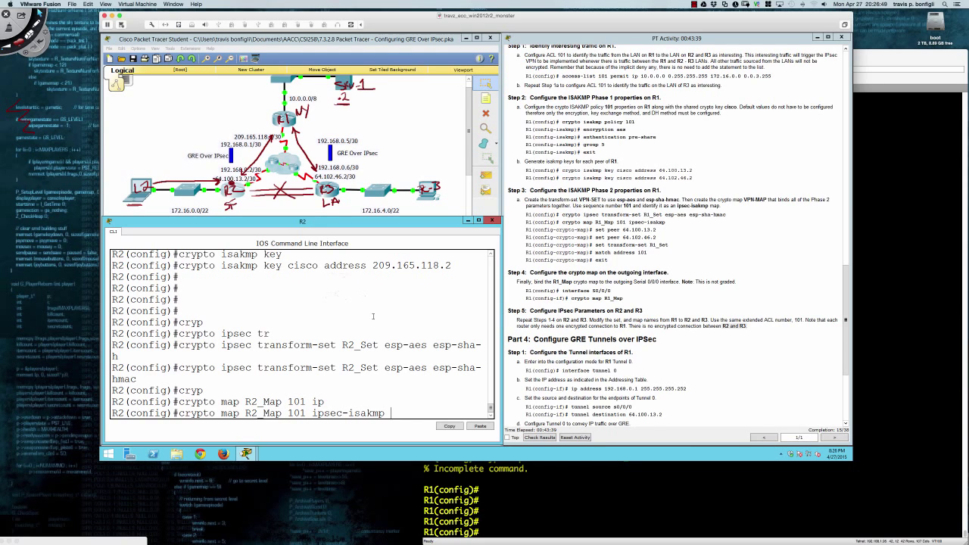
key(Return)
text(set)
key(Tab)
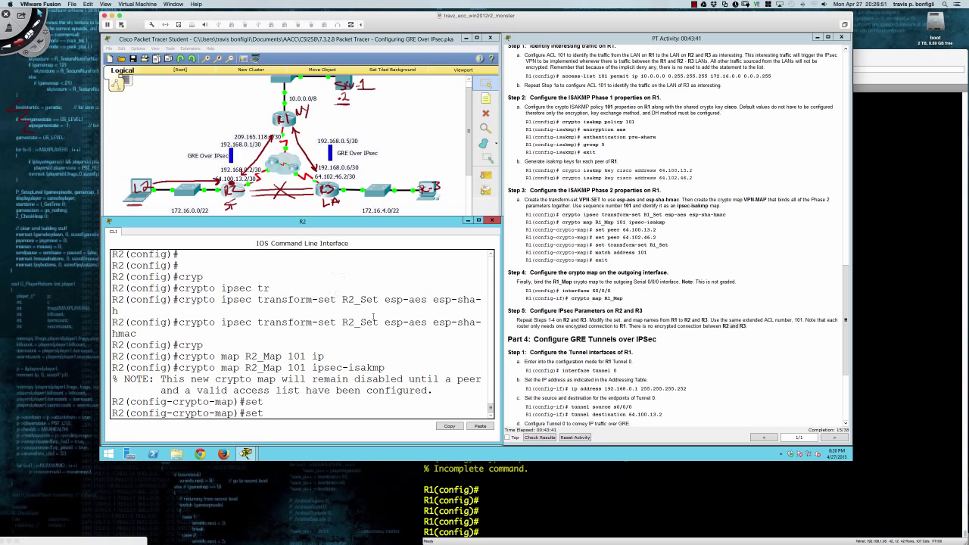
text(209.165.1)
text(18.2)
text(peer)
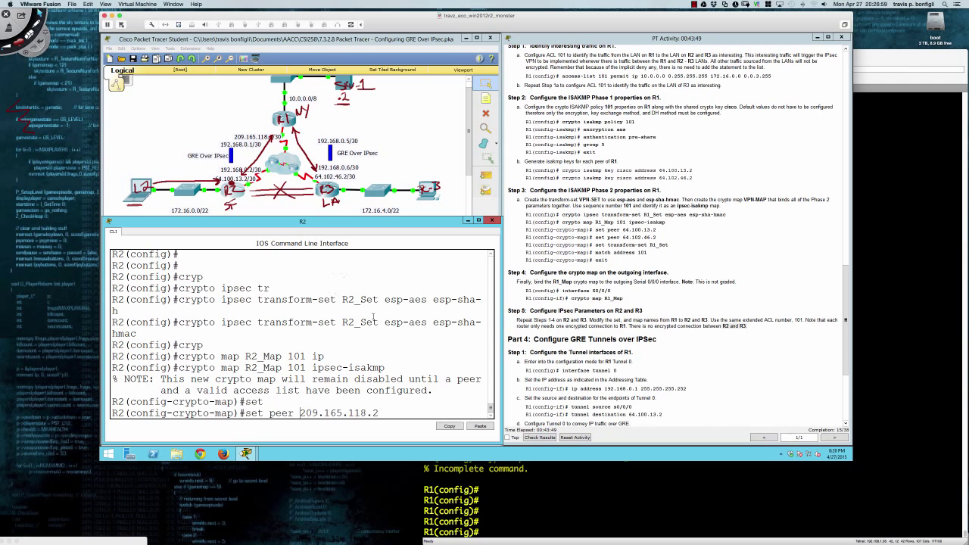
key(Return)
Attach transform set R2_Set and access list 101 to the crypto map, then exit.
text(set)
key(Tab)
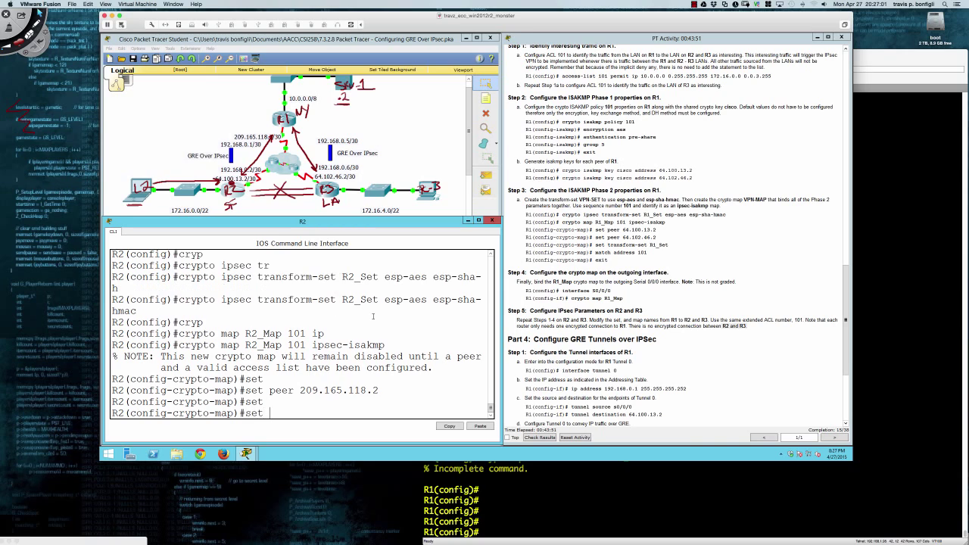
text(tran)
key(Tab)
text(R2)
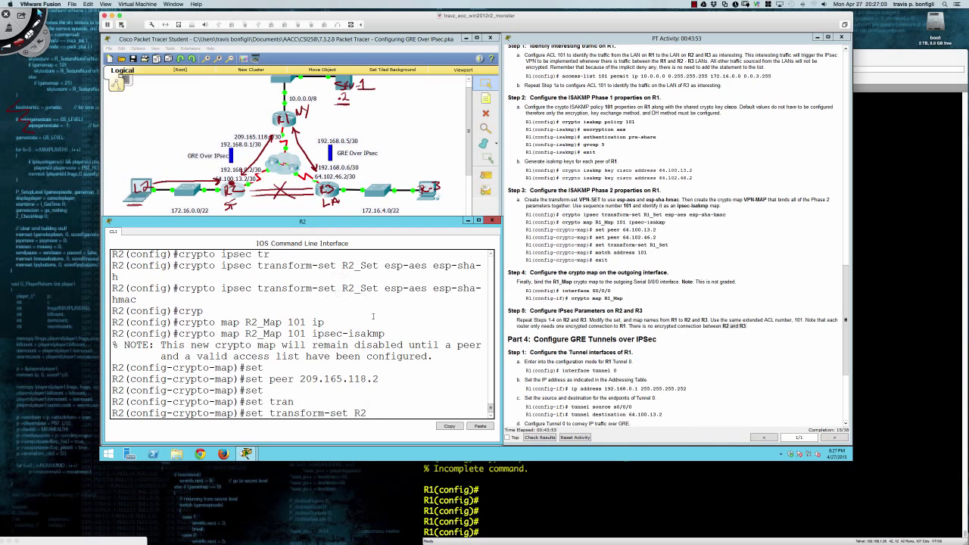
text(_Set)
key(Return)
text(match)
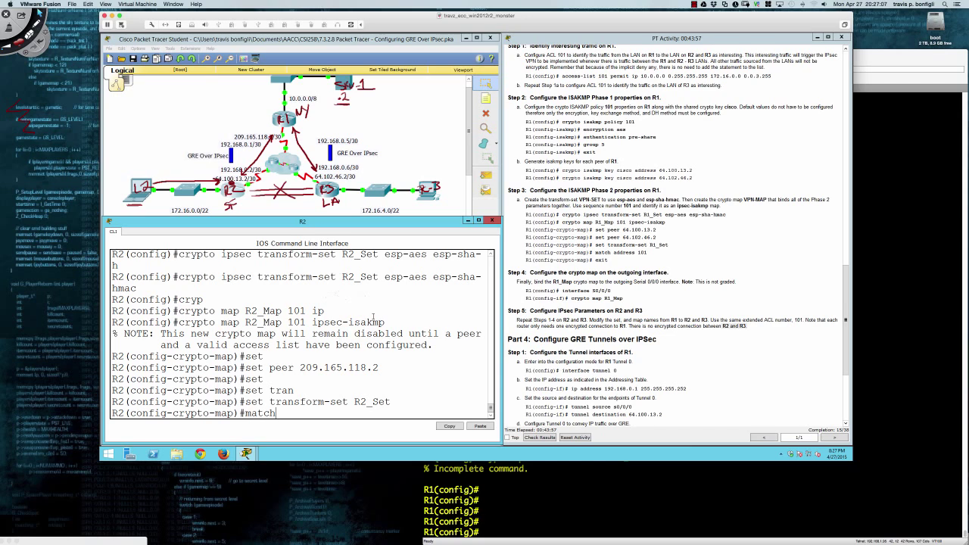
text( add)
key(Tab)
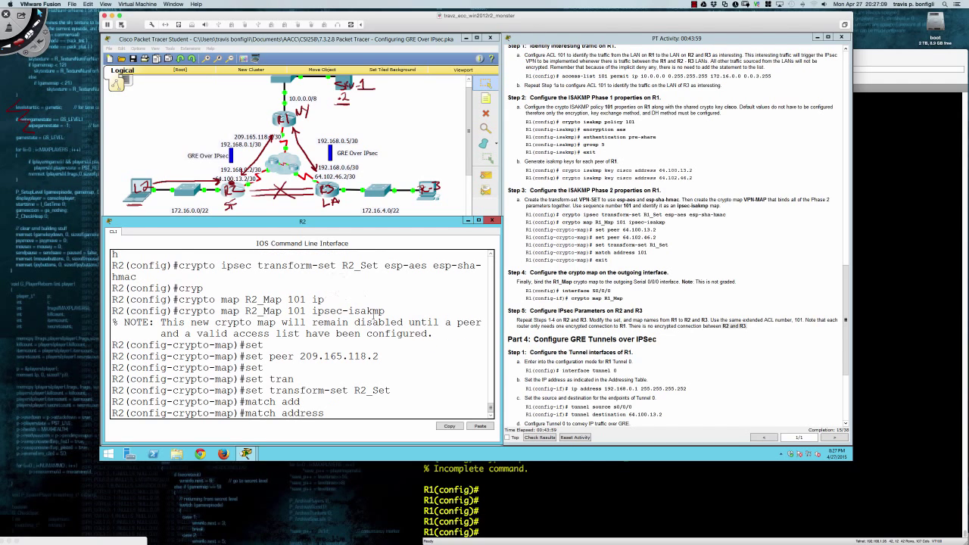
text(101)
key(Return)
text(exit)
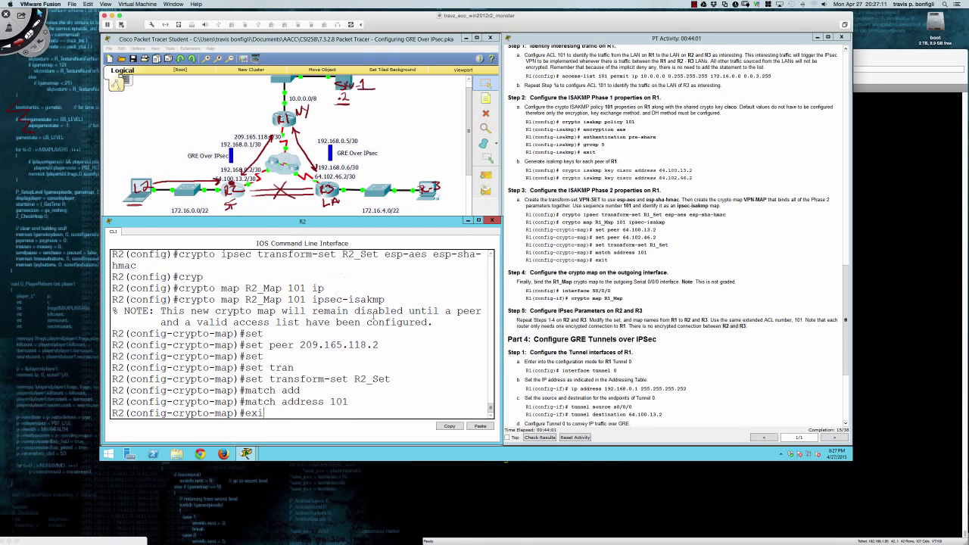
key(Return)
Apply crypto map R2_Map to R2's Serial 0/0/0, then bring up the L2 PC's window.
text(int s0/0/0)
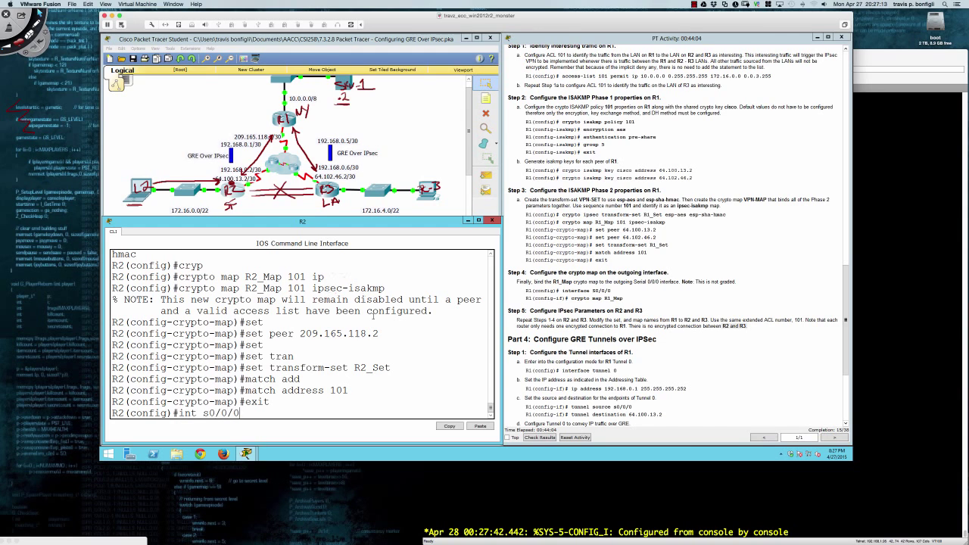
key(Return)
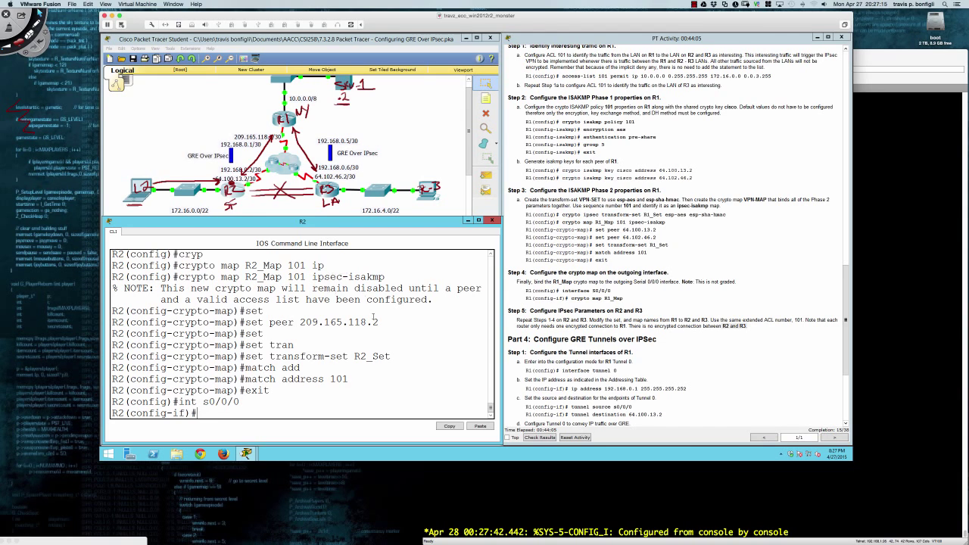
text(cryp)
key(Tab)
text(map )
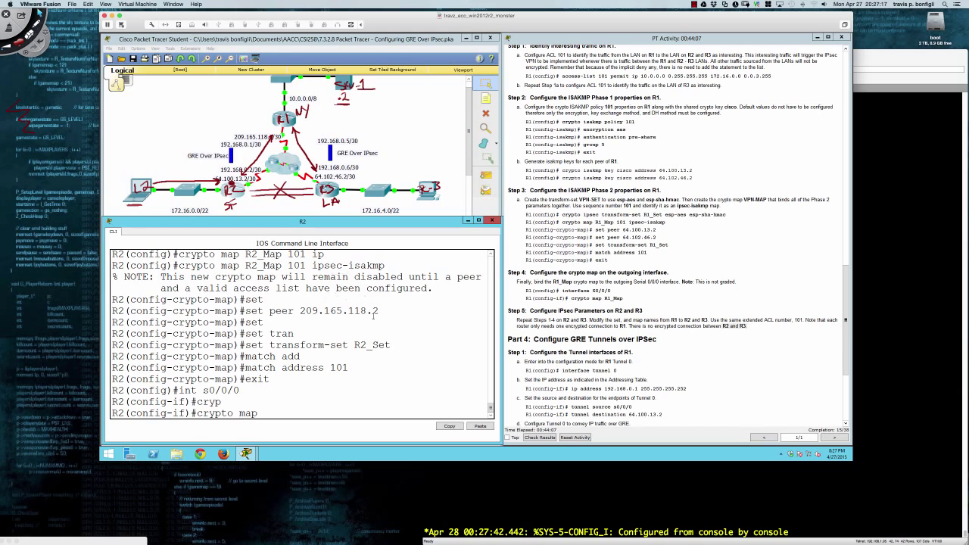
text(R2_Map)
key(Return)
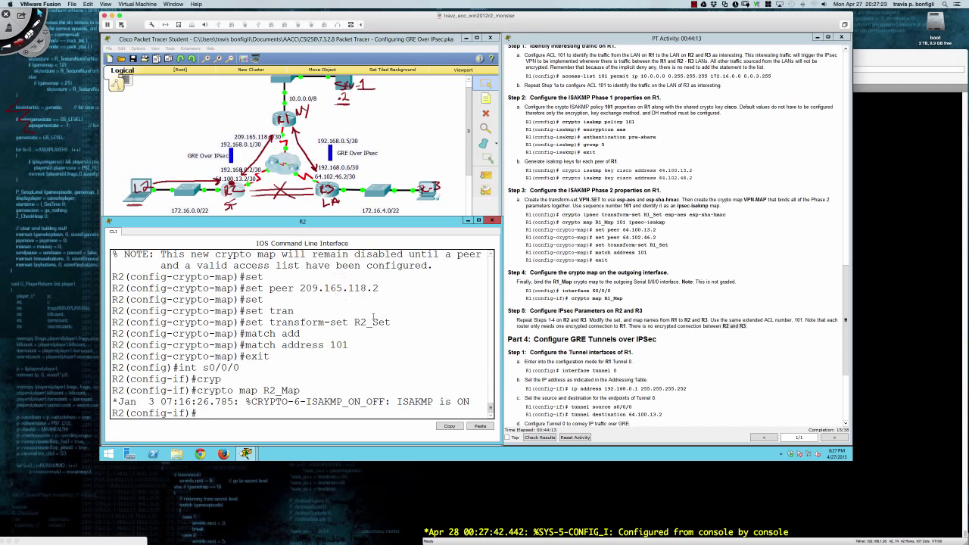
key(Return)
key(Return)
key(Return)
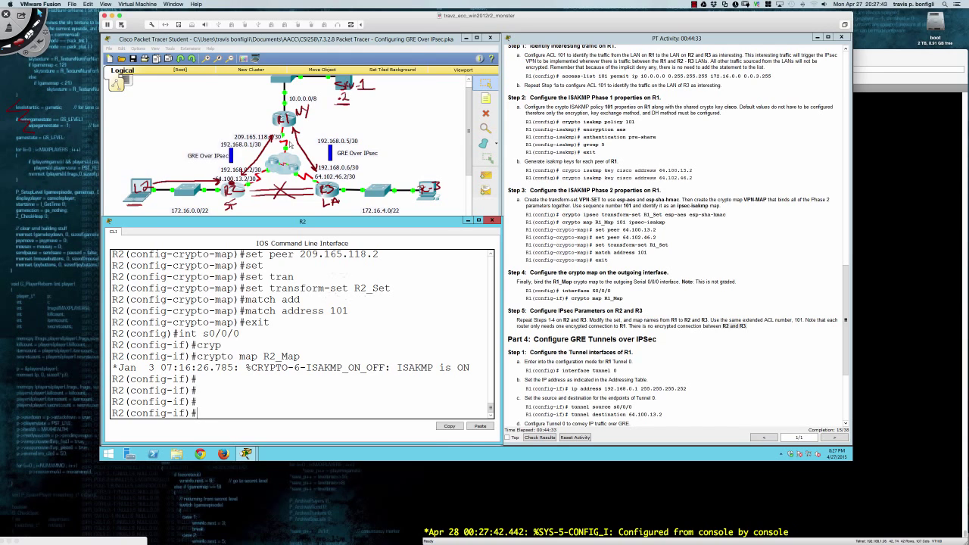
click(140, 195)
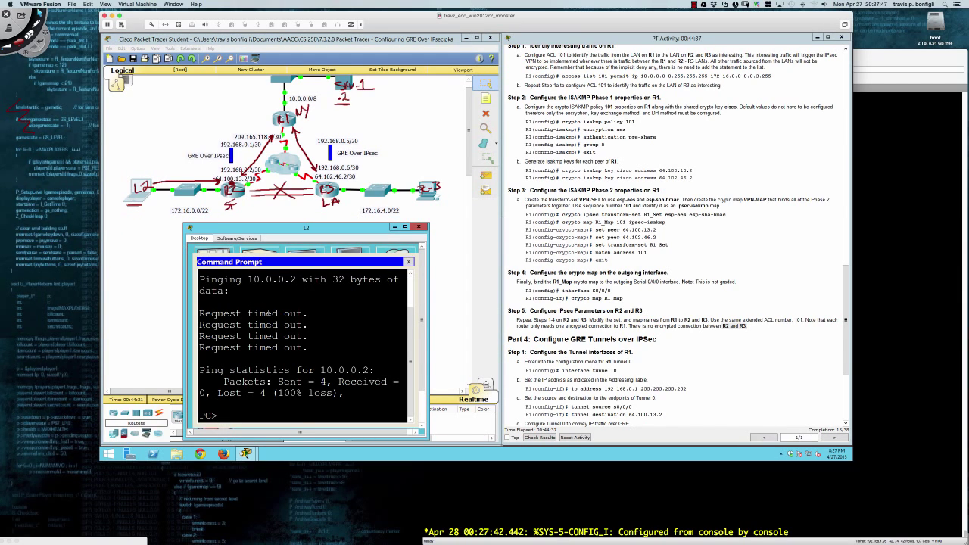
Ping 10.0.0.2 from L2's command prompt, then rerun the same ping.
text(ping 10.0.0.2)
key(Return)
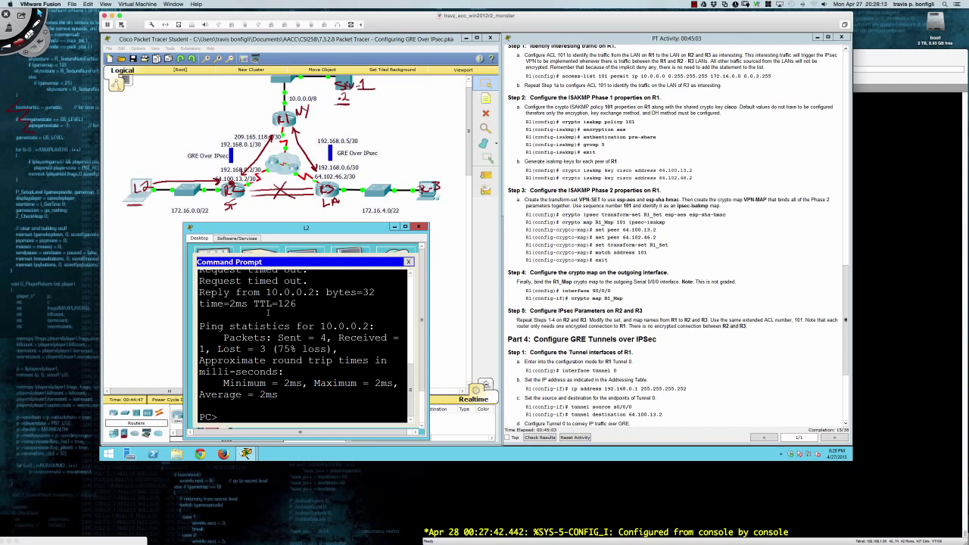
key(Up)
key(Return)
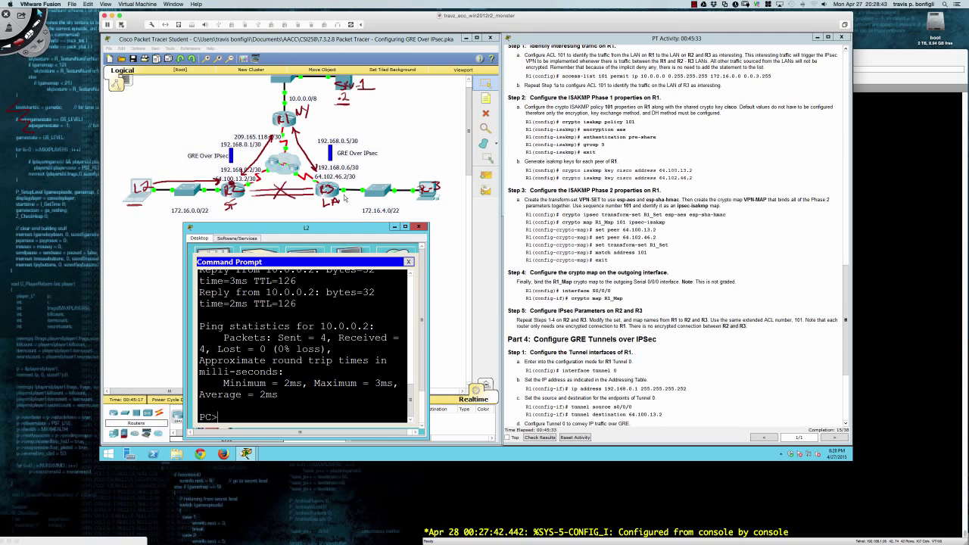
Switch from L2 to R3's CLI and enter global configuration mode.
click(393, 227)
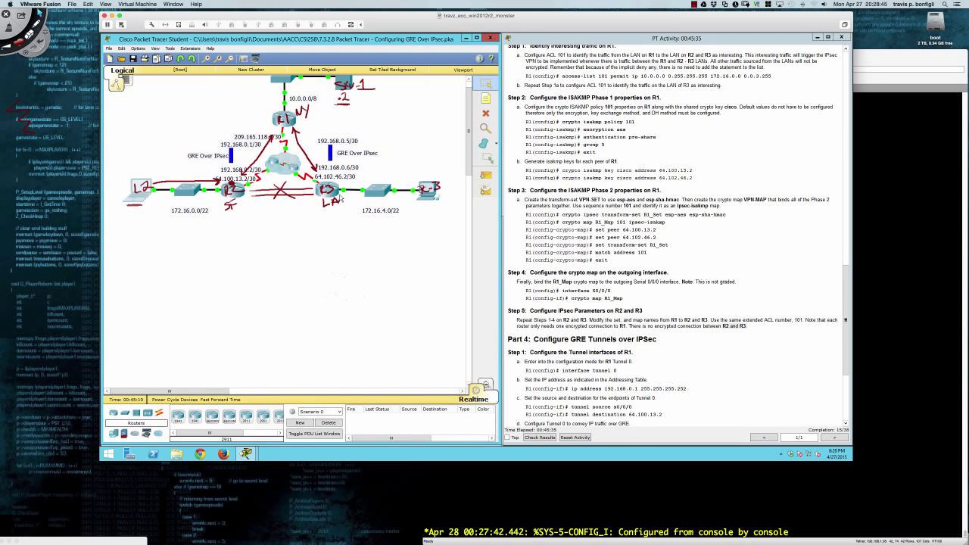
click(336, 194)
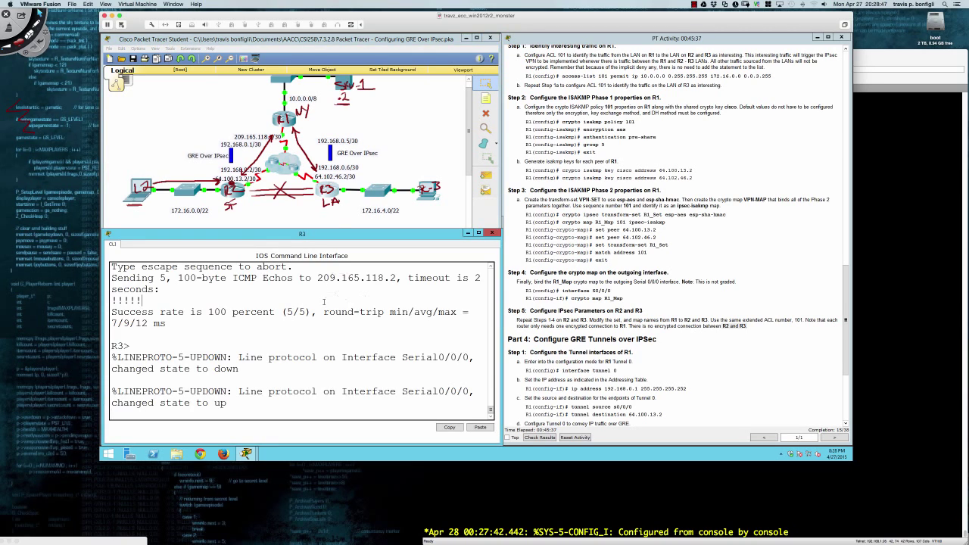
key(Return)
key(Return)
key(Return)
text(en)
key(Return)
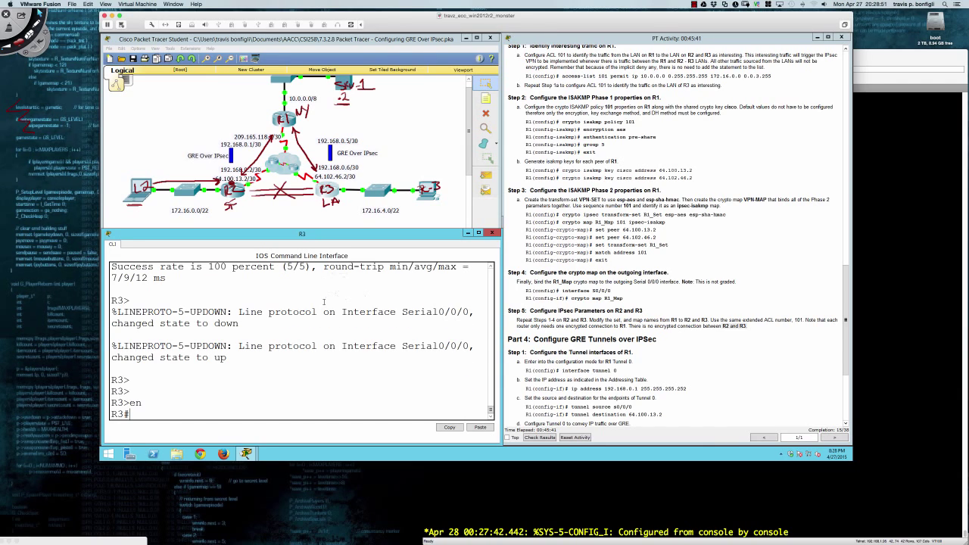
text(conf t)
key(Return)
Add access-list 101 permit ip 172.16.4.0 0.0.3.255 10.0.0.0 0.255.255.255.
text(access)
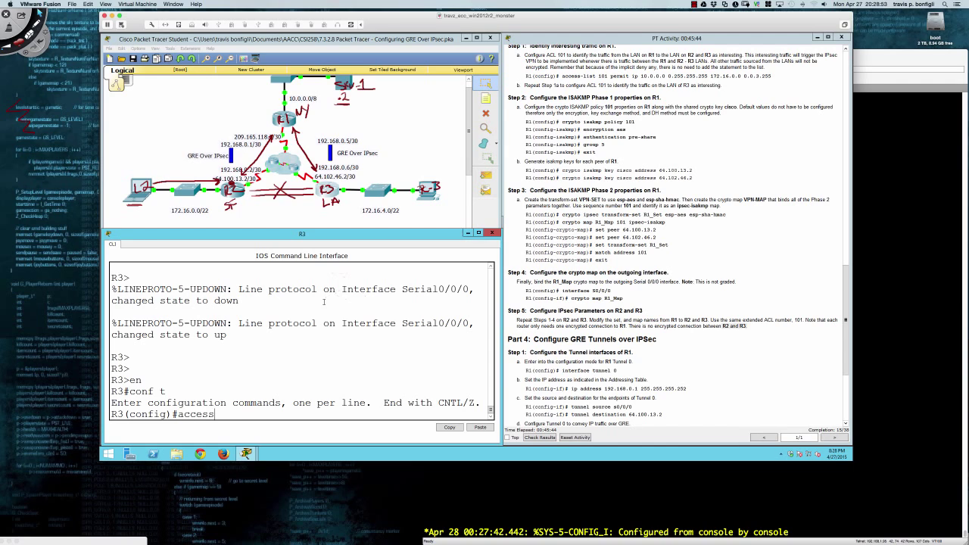
key(Tab)
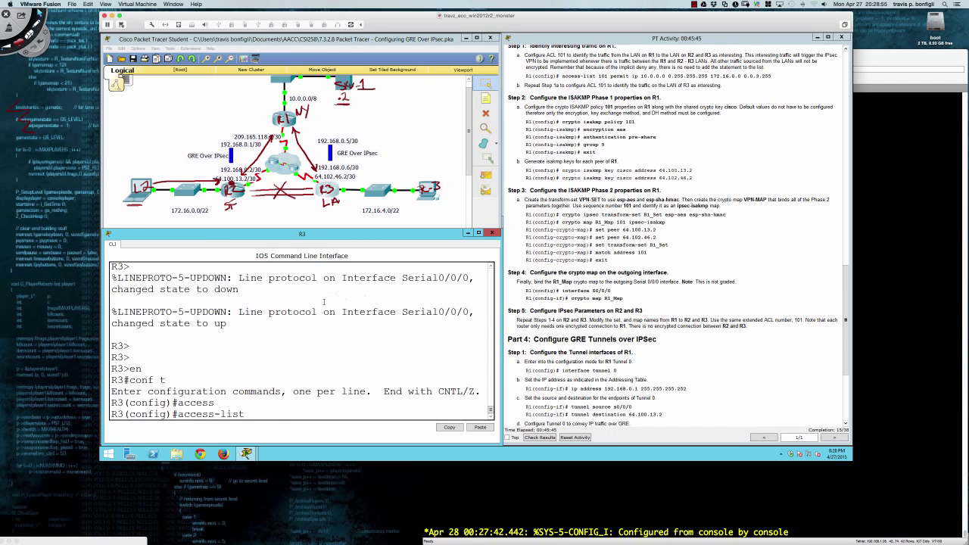
text(101 permit ip 172.1)
text(6.4.0 0.0.3.255 1)
text(0.0.0.)
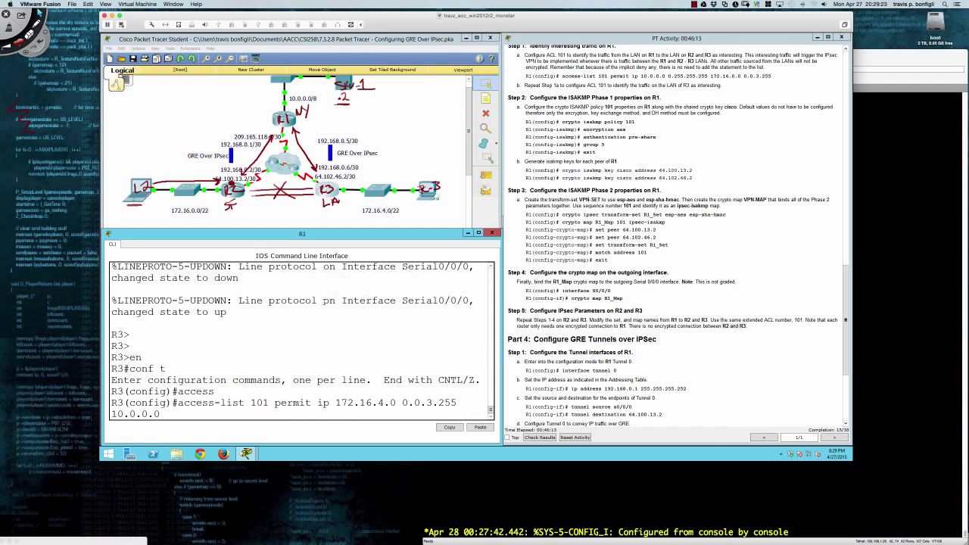
text( 0.255.255.255.)
key(Return)
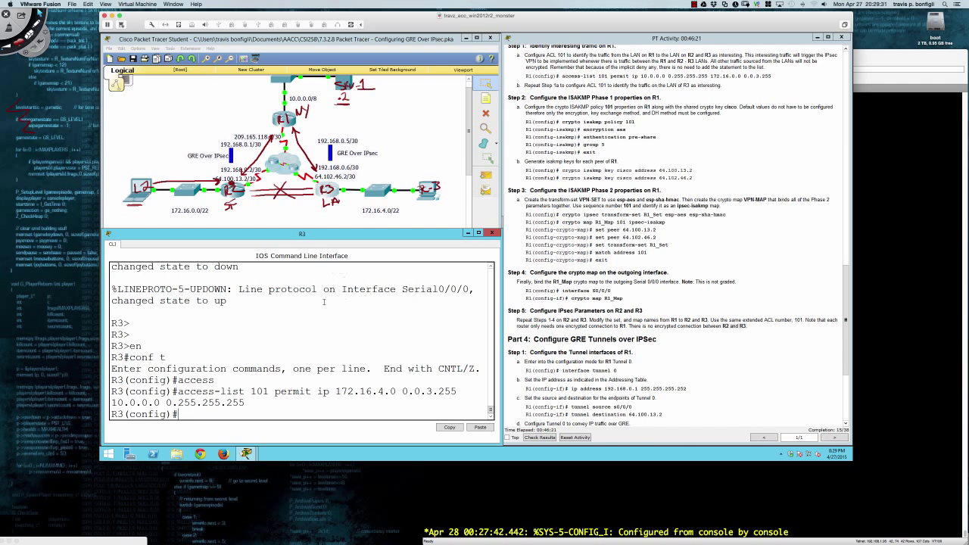
key(Return)
key(Return)
key(Return)
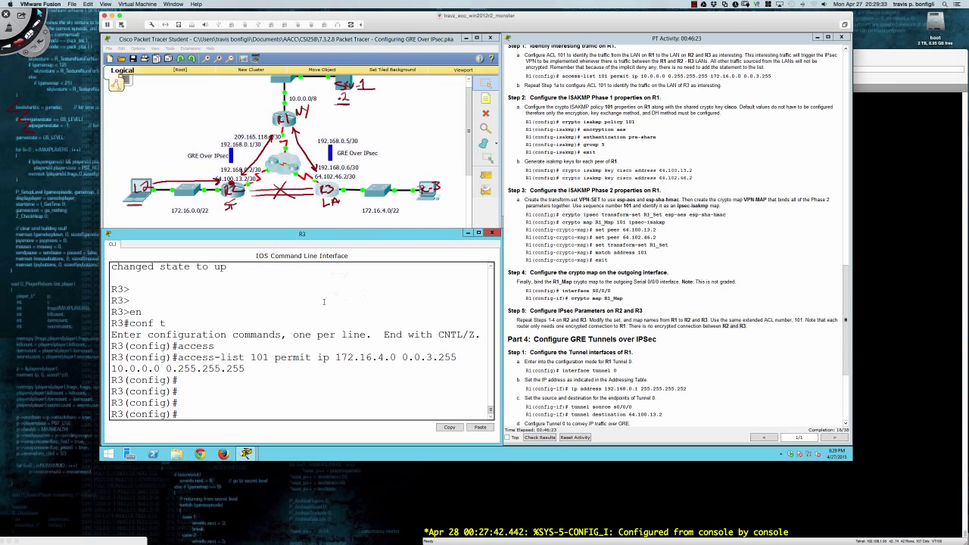
Create ISAKMP policy 101 on R3 with AES encryption.
text(cryp)
key(Tab)
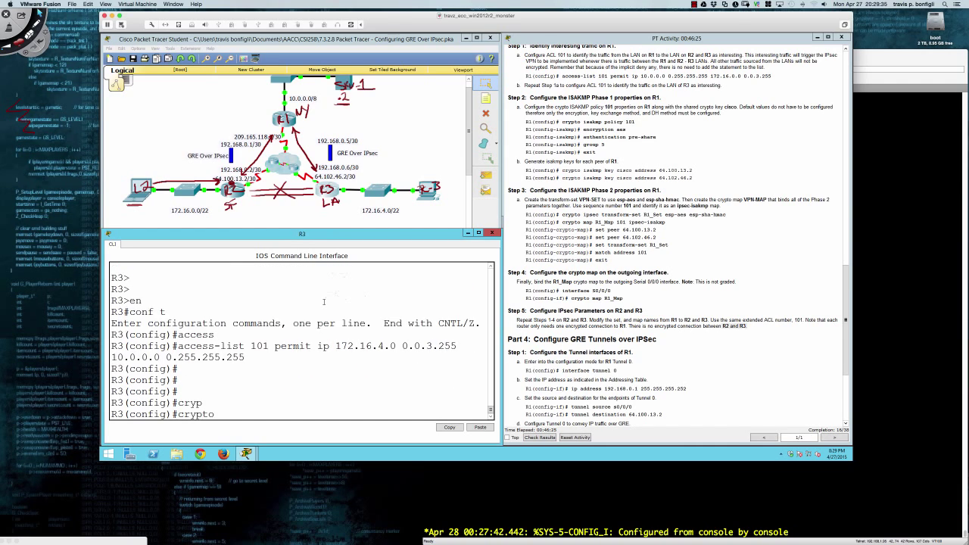
text(is)
key(Tab)
text(po)
key(Tab)
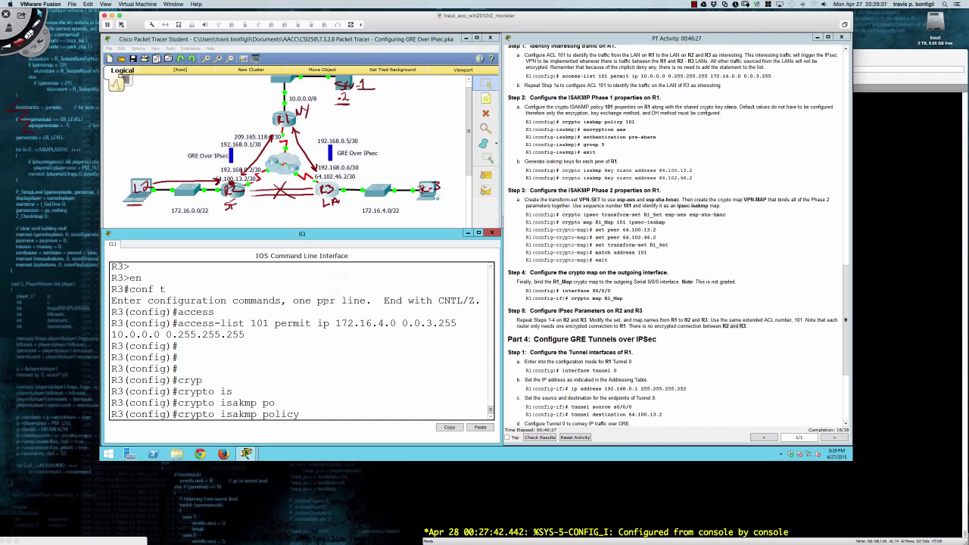
text(101)
key(Return)
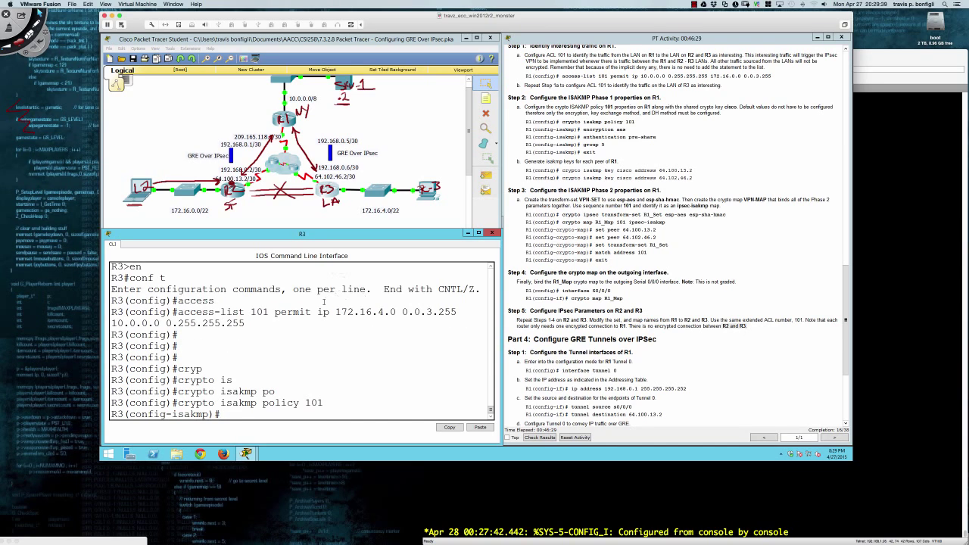
text(en)
key(Tab)
text(aes)
key(Return)
Give policy 101 Diffie-Hellman group 5 and pre-share authentication, then exit.
text(gro)
key(Tab)
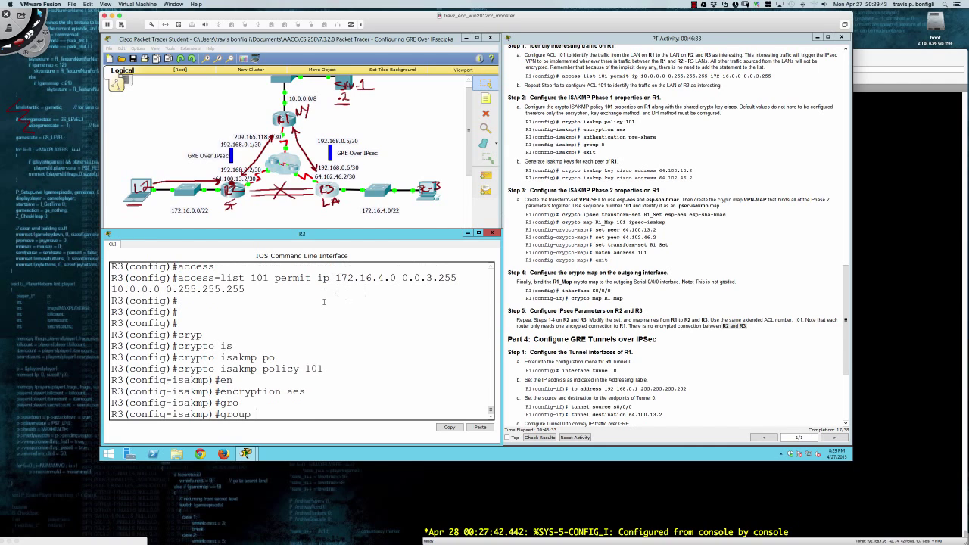
text(5)
key(Return)
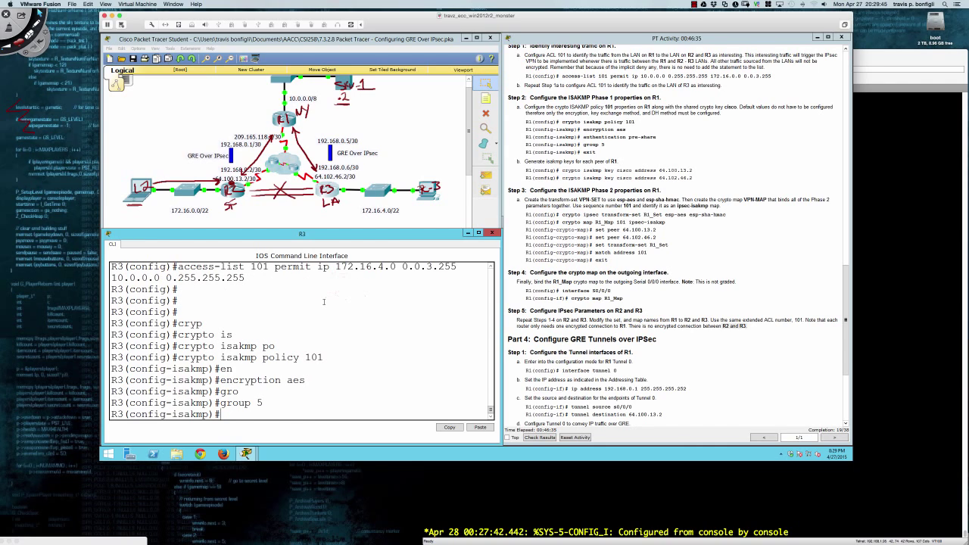
text(au)
key(Tab)
text(pre)
key(Tab)
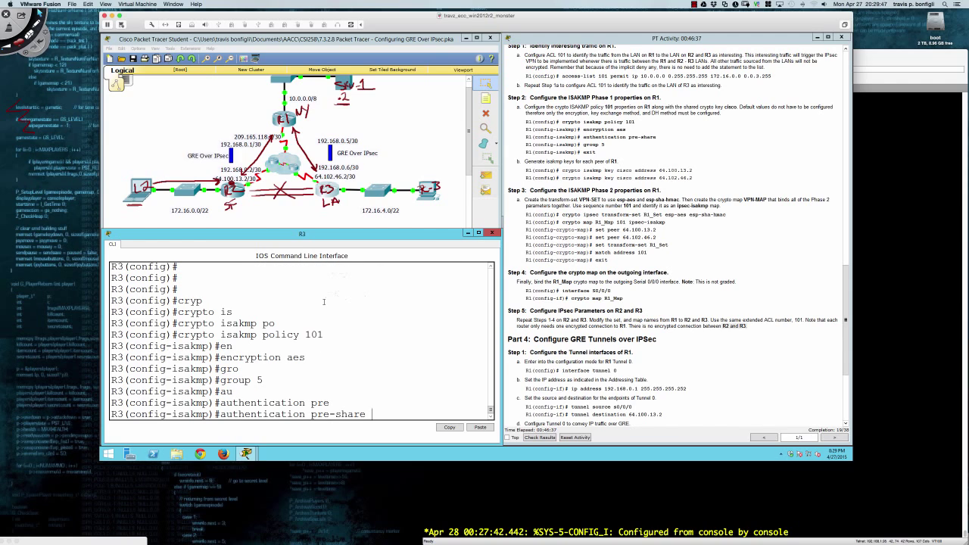
key(Return)
text(exit)
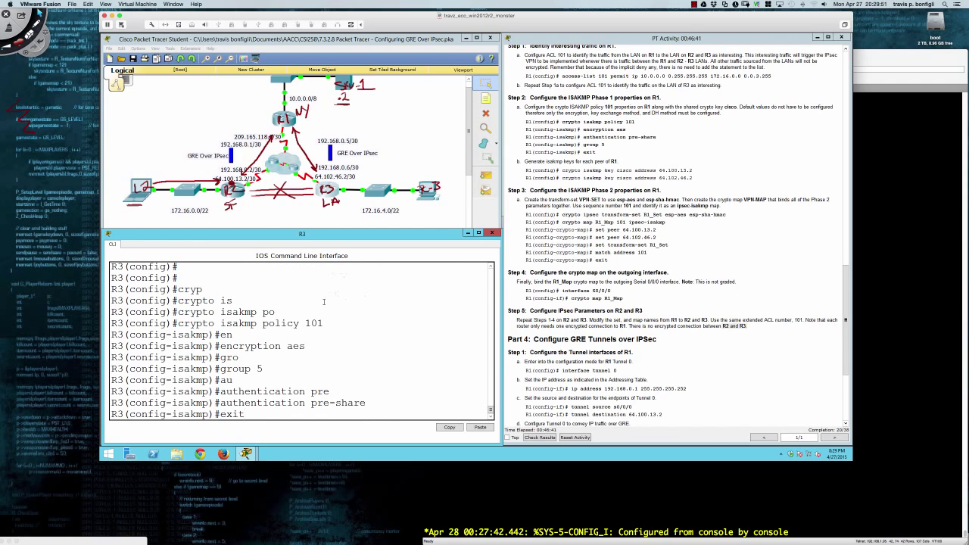
key(Return)
key(Return)
Set the ISAKMP pre-shared key for peer address 209.165.118.2.
text(cryp)
key(Tab)
text(is)
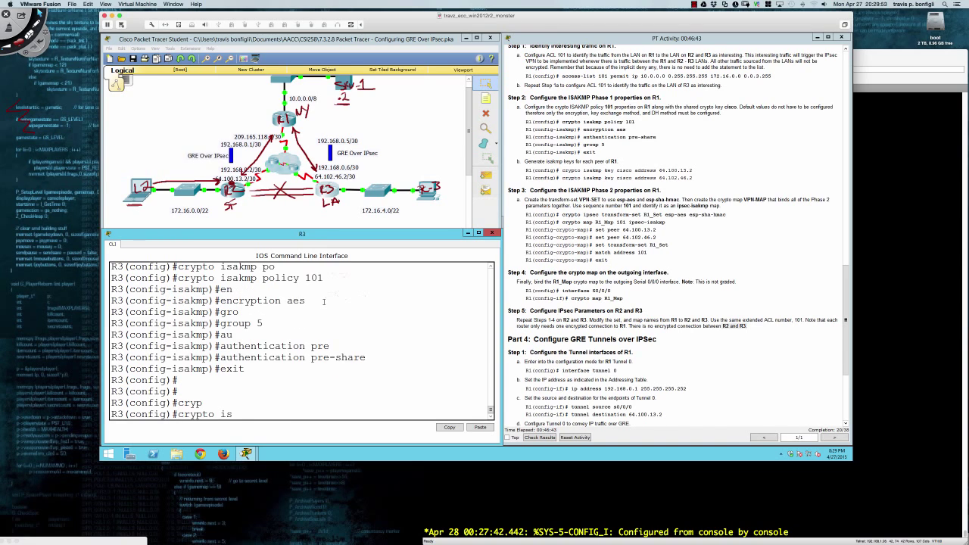
key(Tab)
text(ke)
key(Tab)
text(cisco)
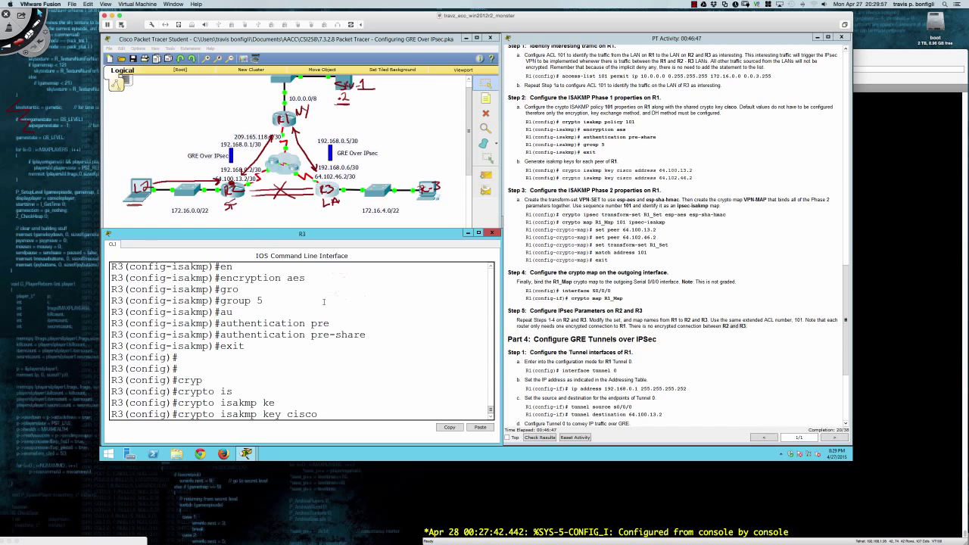
text( add 209.165.118.2)
key(Return)
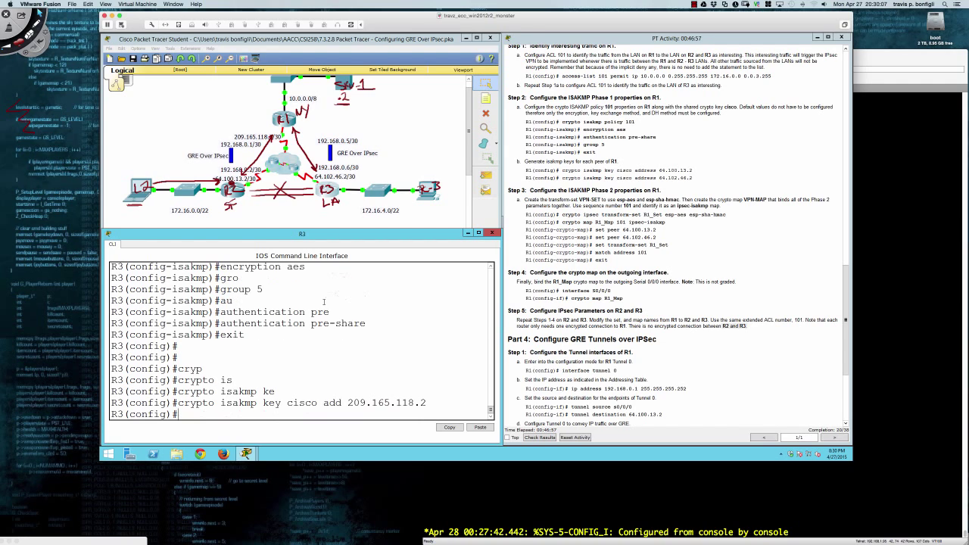
key(Return)
key(Return)
key(Return)
key(Return)
Create transform set R3_Set using esp-aes and esp-sha-hmac.
text(cyrp)
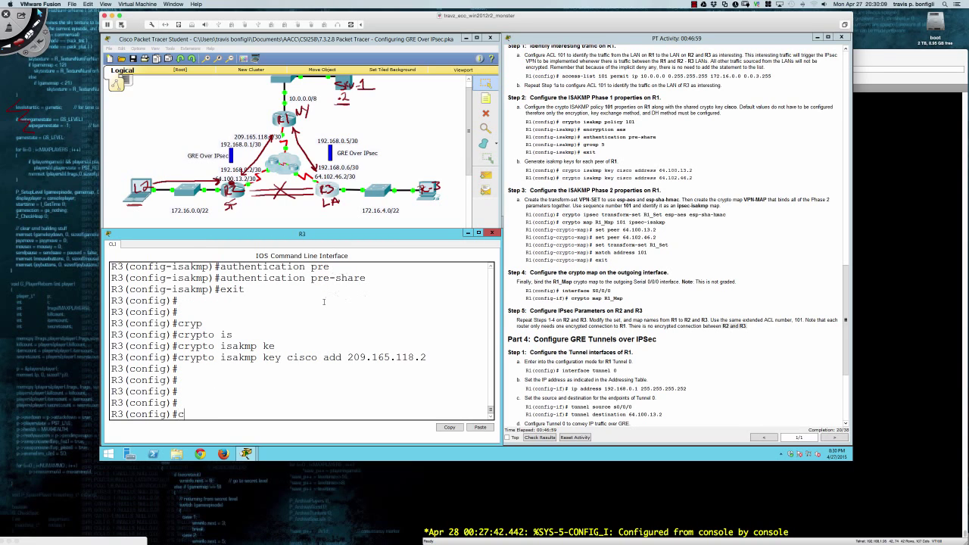
key(Tab)
key(BackSpace)
key(BackSpace)
key(BackSpace)
text(ryp)
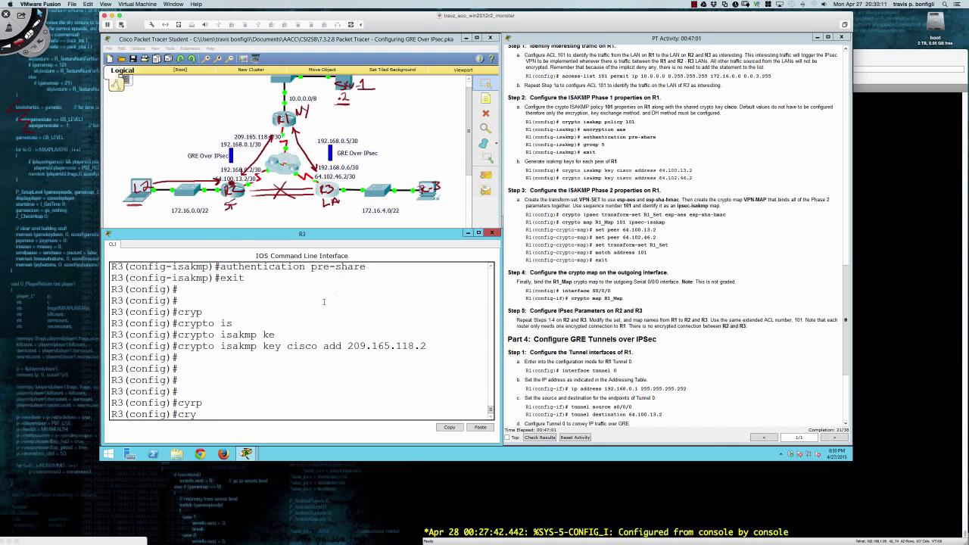
key(Tab)
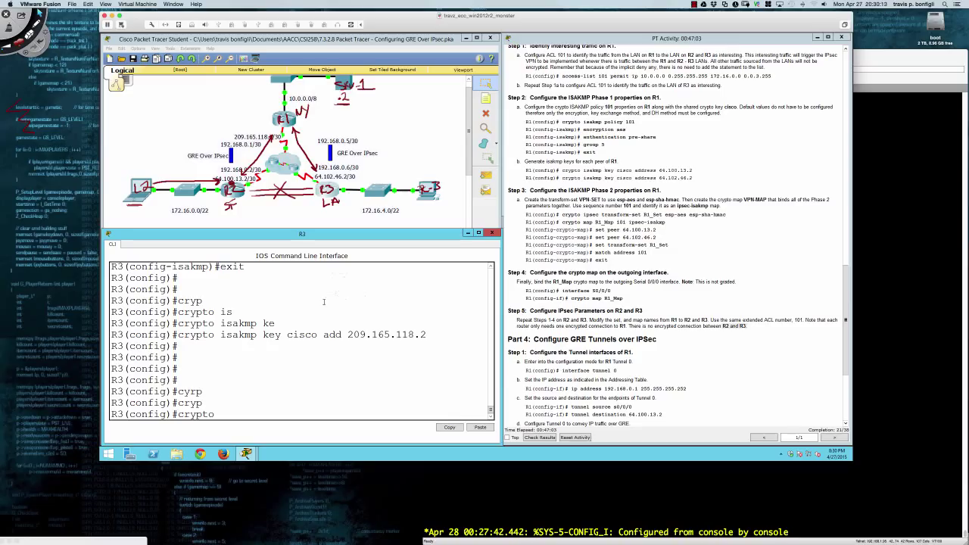
text(ips)
key(Tab)
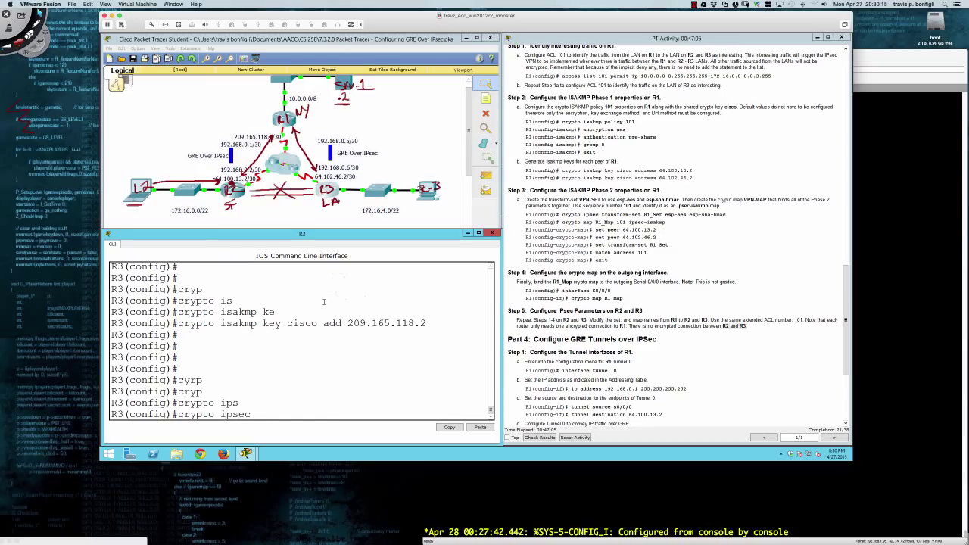
text(tr)
key(Tab)
text(R3)
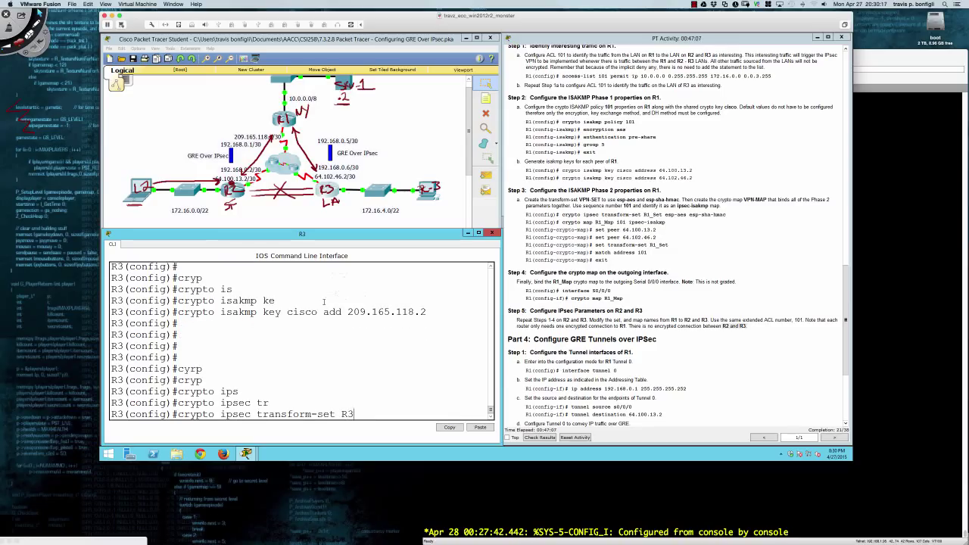
text(_Set esp-aes esp-sha)
key(Tab)
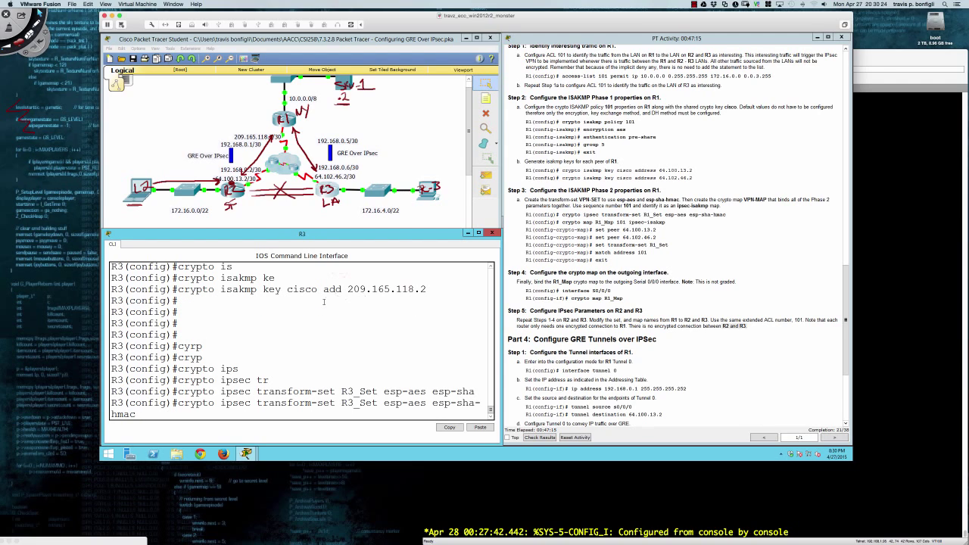
key(Return)
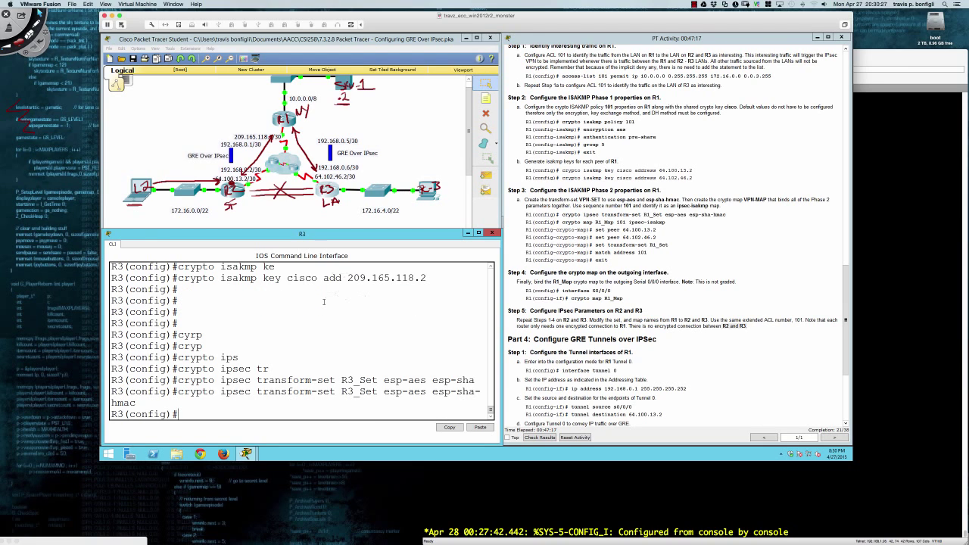
key(Return)
key(Return)
Start the crypto map R1_Map entry, correcting the mistyped sequence number.
text(cryp)
key(Tab)
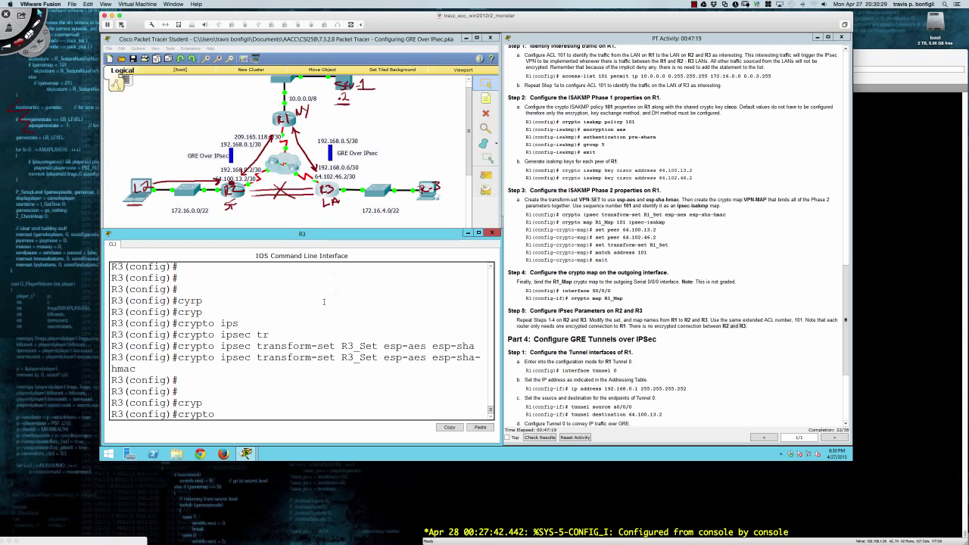
text(map R1_Map 101 ip)
Create crypto map R1_Map entry 101 as ipsec-isakmp, checking options with '?'.
key(Tab)
key(BackSpace)
key(BackSpace)
key(BackSpace)
key(BackSpace)
key(BackSpace)
key(BackSpace)
key(BackSpace)
key(BackSpace)
key(BackSpace)
key(BackSpace)
key(BackSpace)
key(BackSpace)
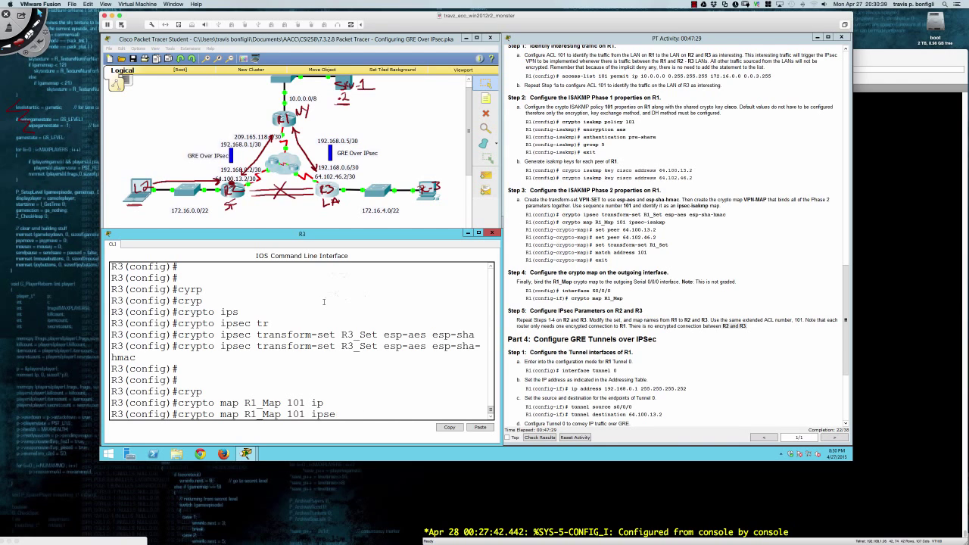
text(?)
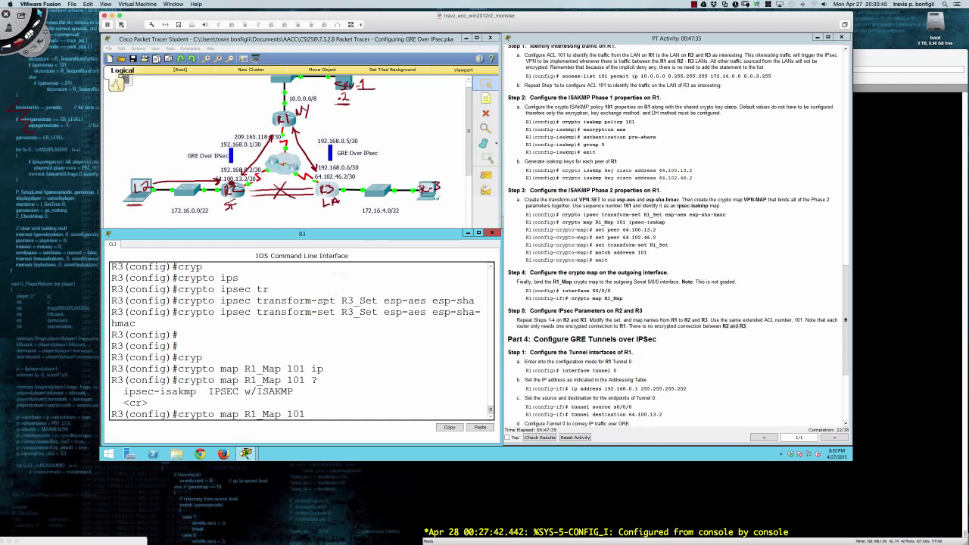
text(ip)
key(Tab)
key(Return)
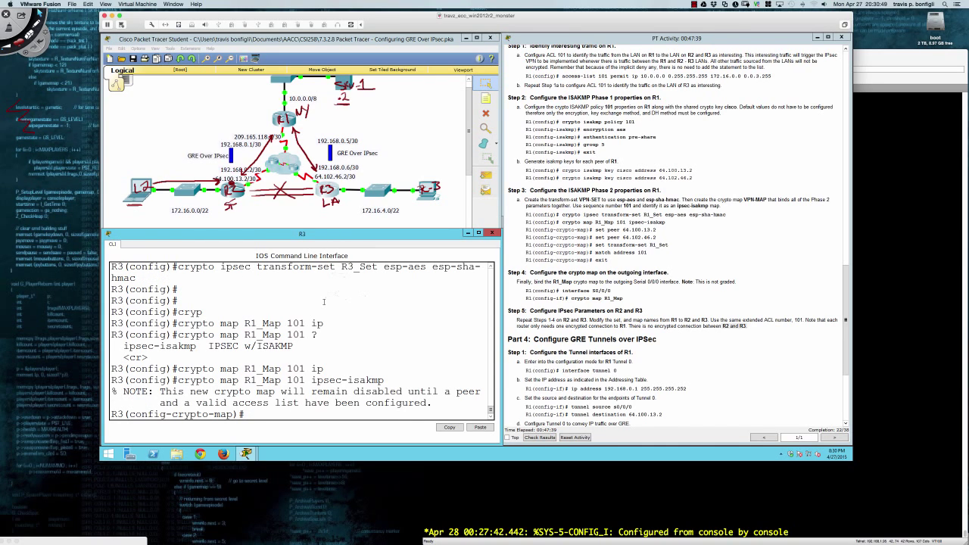
key(Return)
Set the crypto map peer to 209.165.118.2.
text(set)
key(Tab)
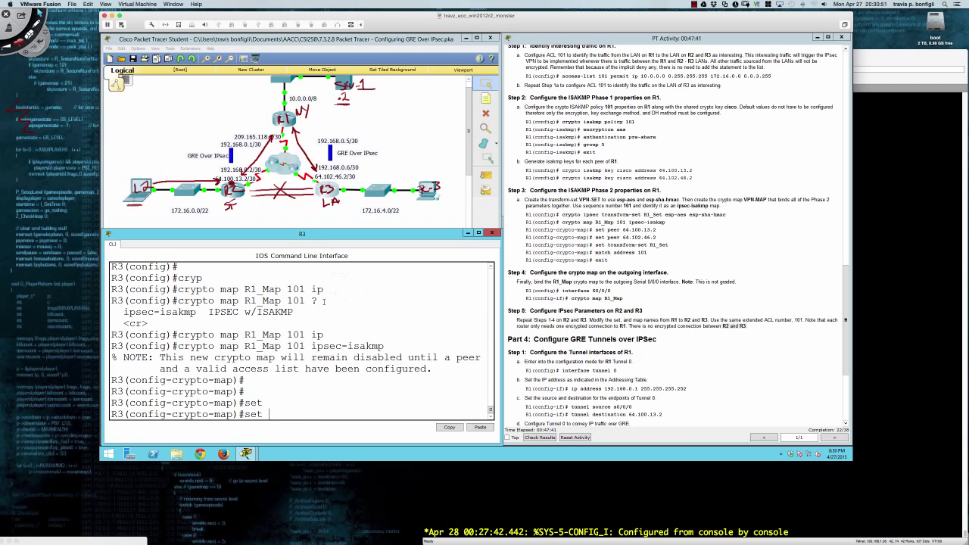
text(peer)
key(Tab)
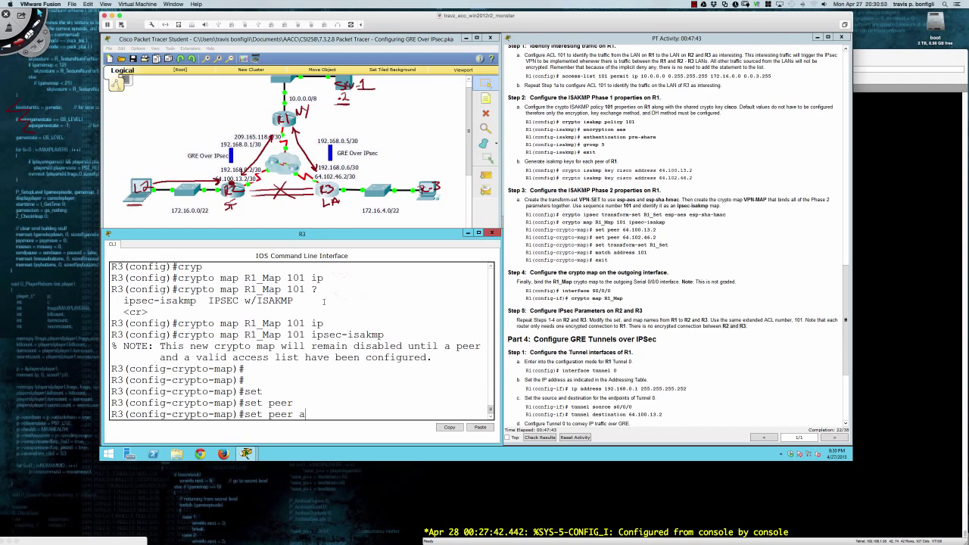
text(209.165.1182)
key(BackSpace)
key(BackSpace)
text(8.2)
key(Return)
Attach transform set R3_Set and match access list 101, then exit the crypto map.
text(set)
key(Tab)
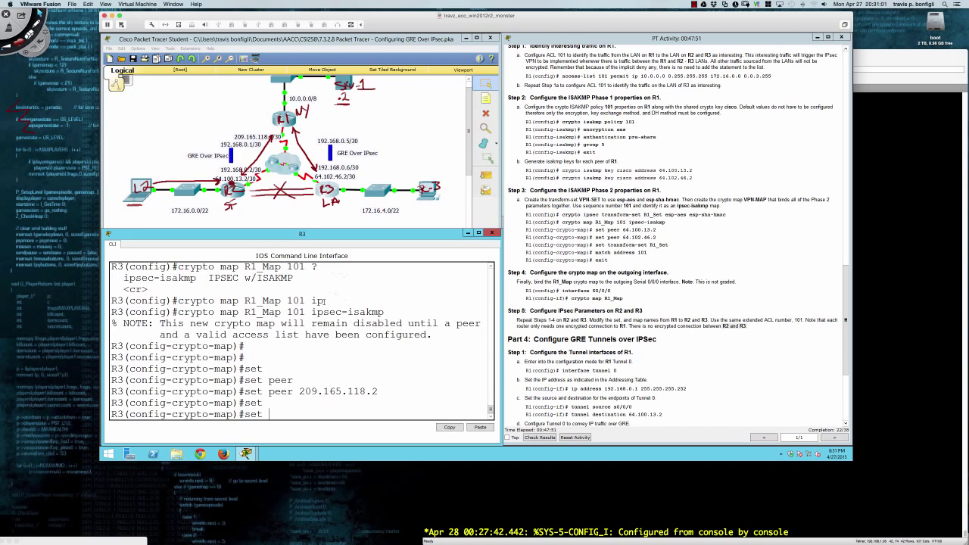
text(tran)
key(Tab)
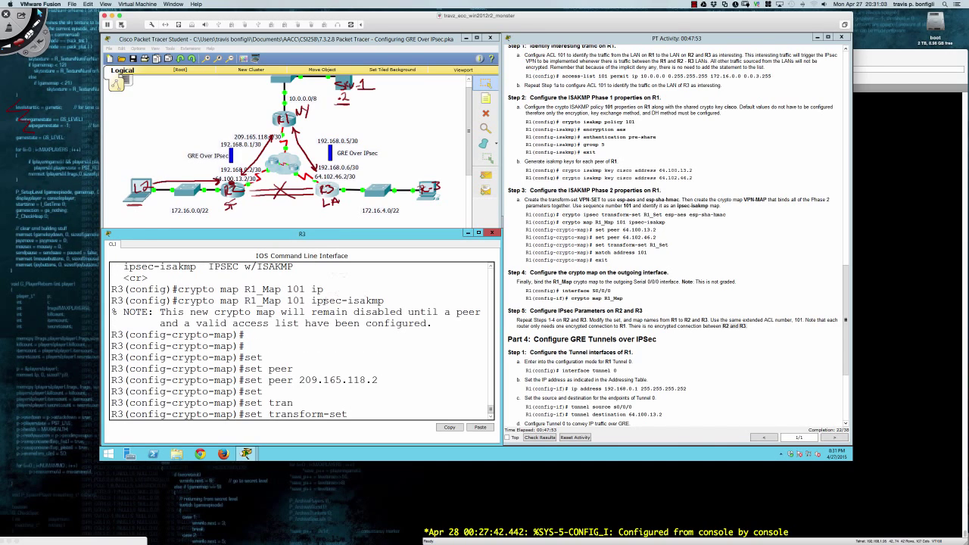
text(R3)_Set)
key(Return)
text(match add)
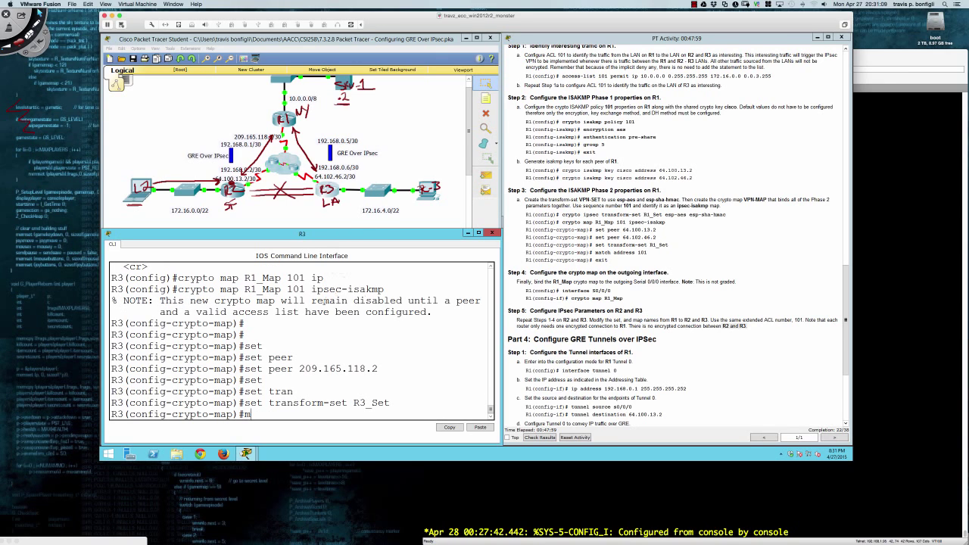
key(Tab)
text(101)
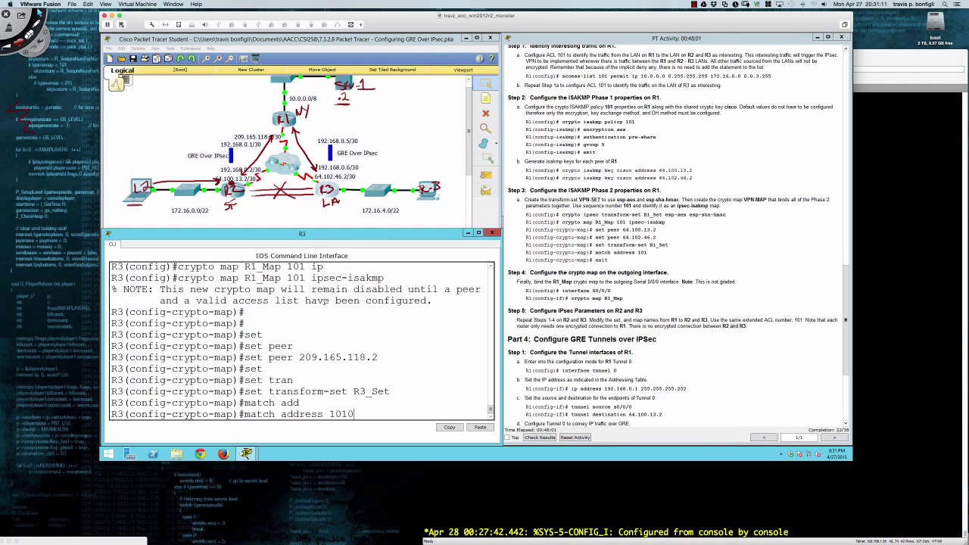
key(Return)
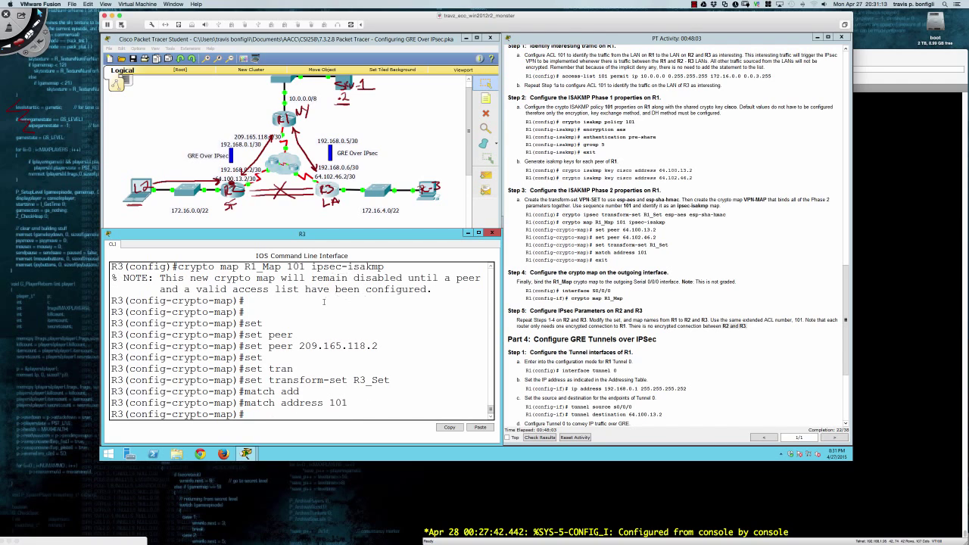
text(exit)
key(Return)
Enter R3's Serial0/0/0 interface and begin typing crypto map R3_Map.
text(int s0/0)
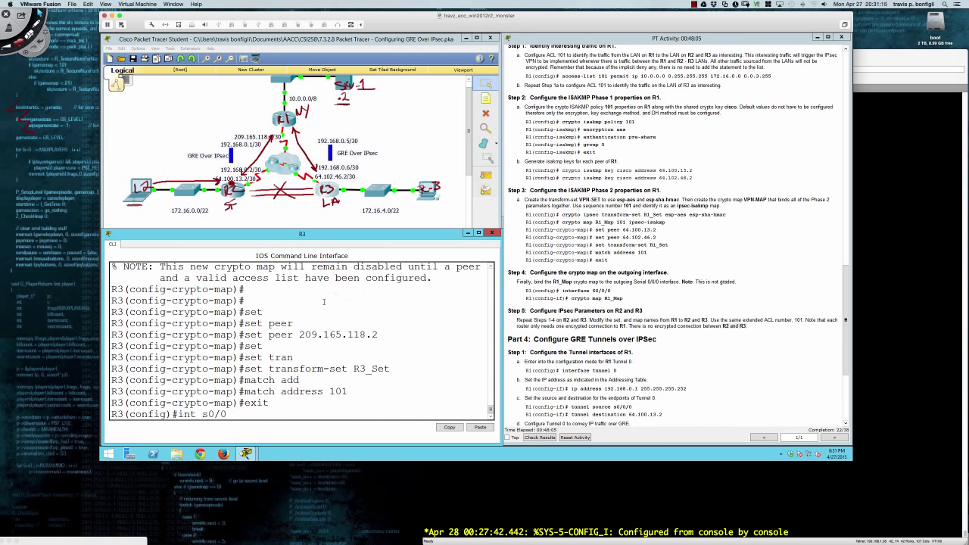
text(/0)
key(Return)
text(cryp)
key(Tab)
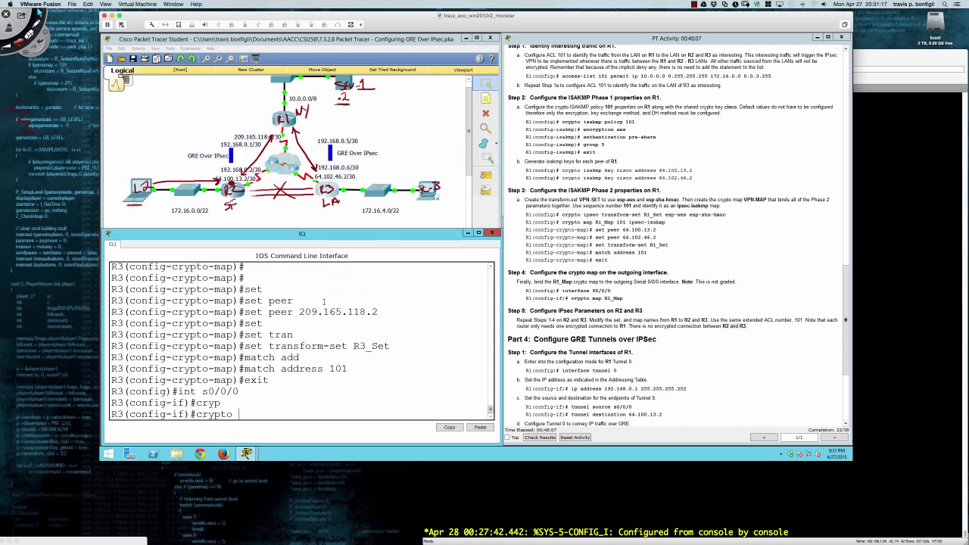
text(map R3_Map)
Try applying crypto map R3_Map, then review R3's running configuration, which shows the map named R1_Map.
key(Return)
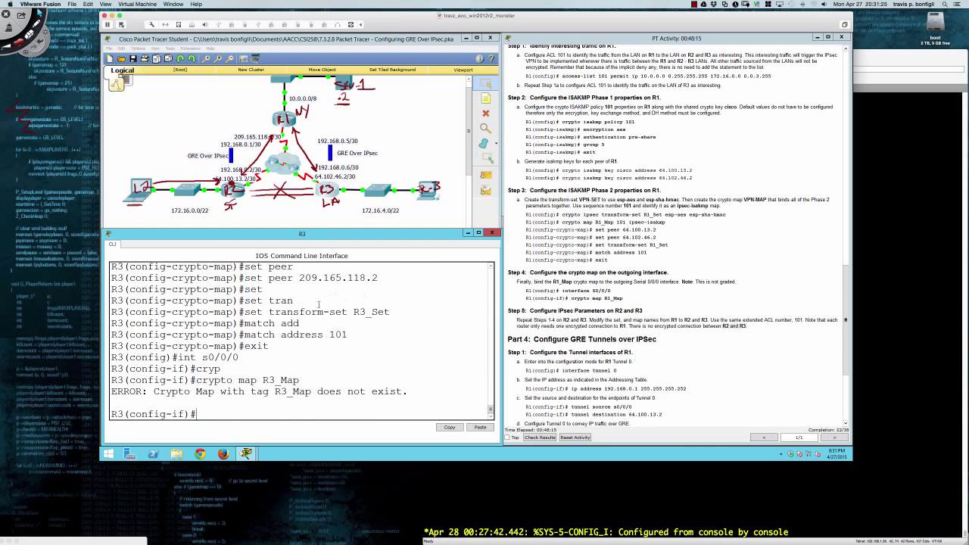
scroll(318, 305, up, 4)
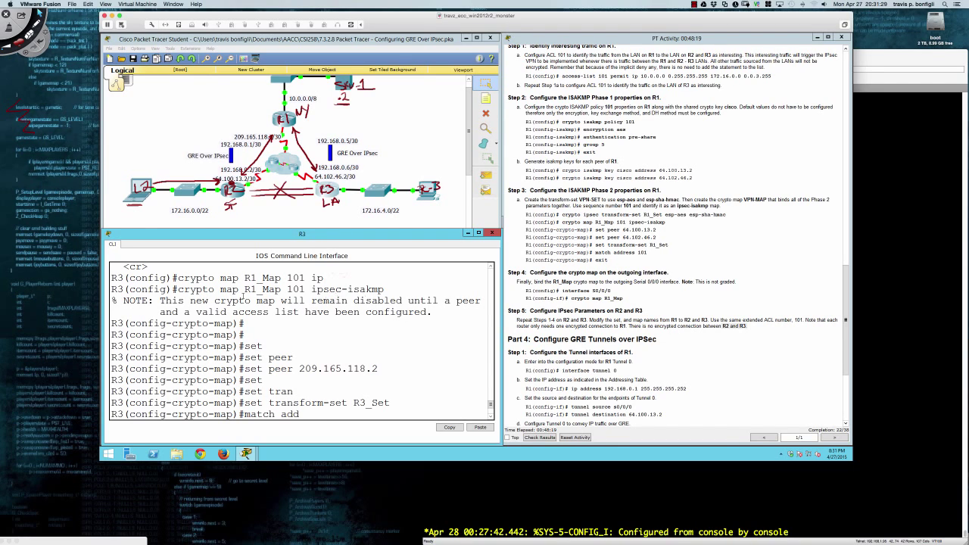
scroll(243, 296, down, 4)
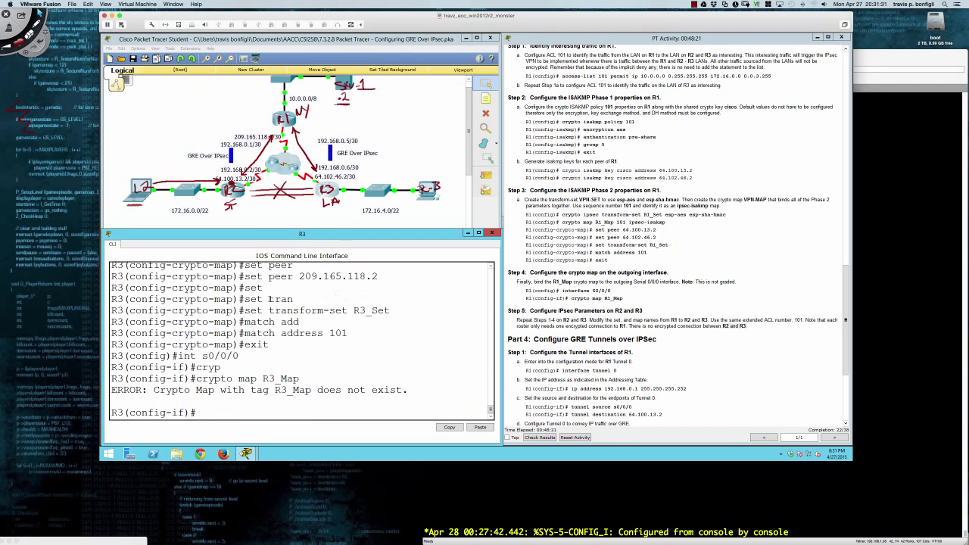
text(do sh run)
key(Return)
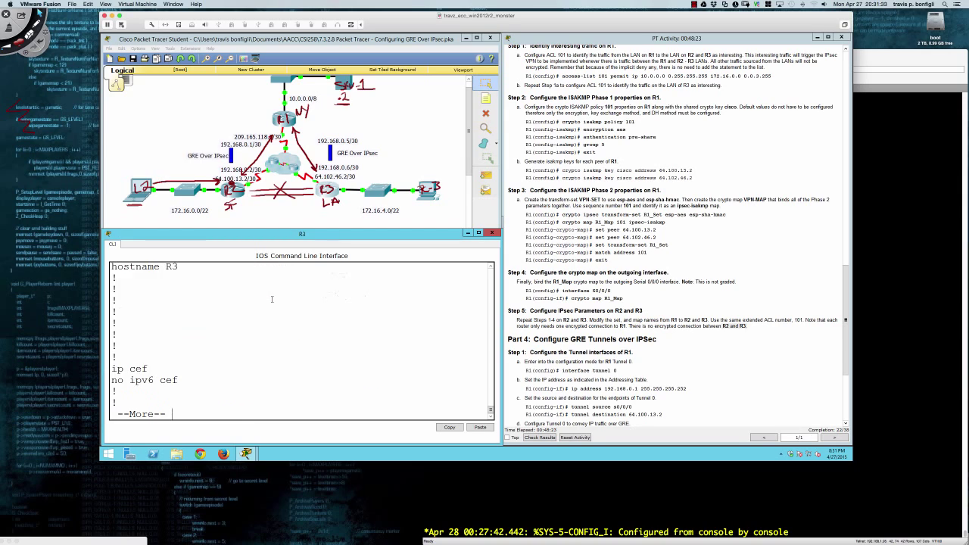
key(space)
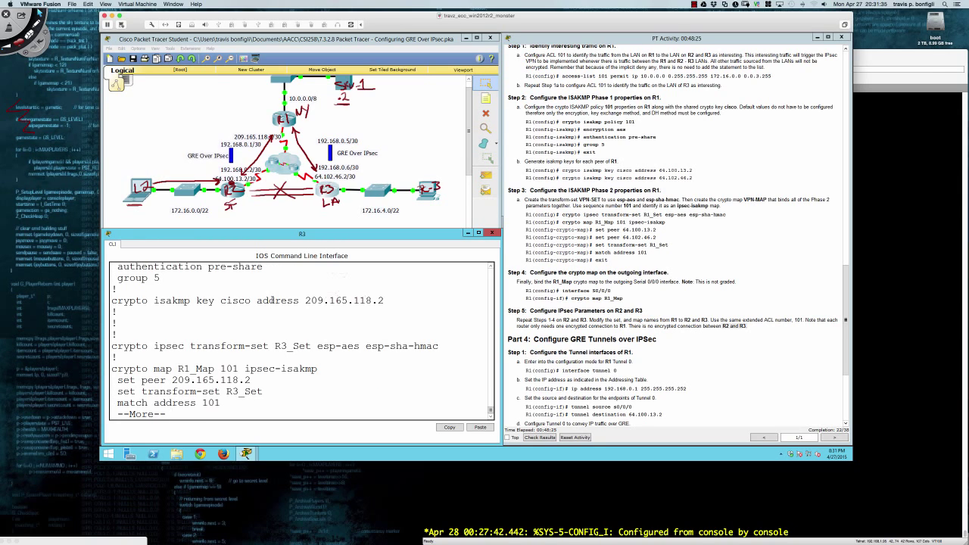
text(q)
text(no)
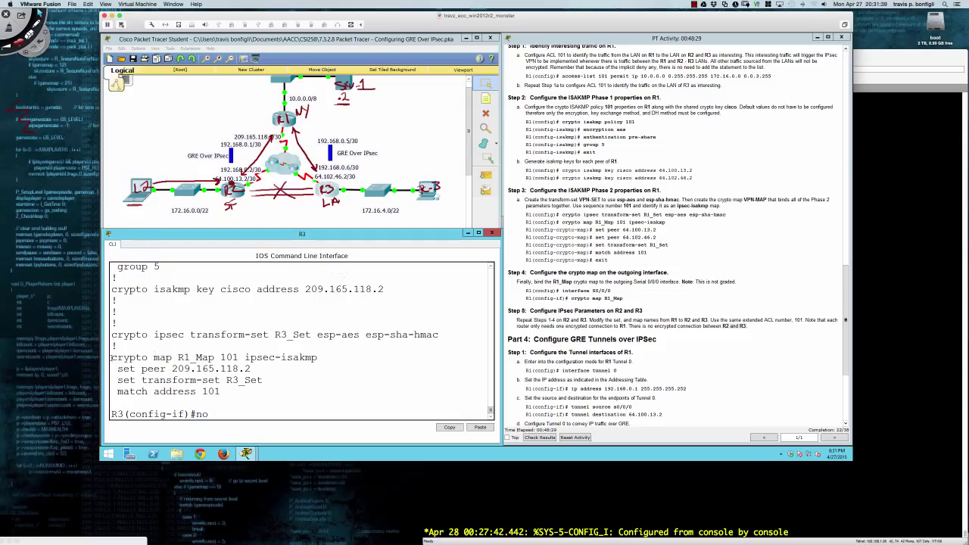
Copy the 'crypto map R1_Map 101 ipsec-isakmp' line and paste it after 'no' at the prompt.
drag(111, 357, 318, 359)
right_click(314, 360)
click(326, 366)
click(342, 376)
right_click(343, 377)
click(352, 389)
Remove crypto map R1_Map 101 and return to global configuration mode.
key(Return)
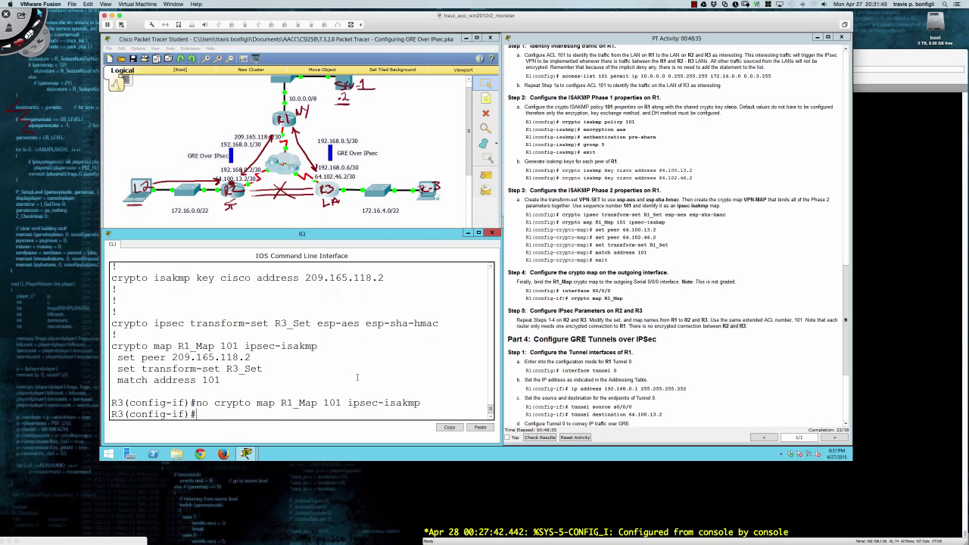
text(cryp)
key(Tab)
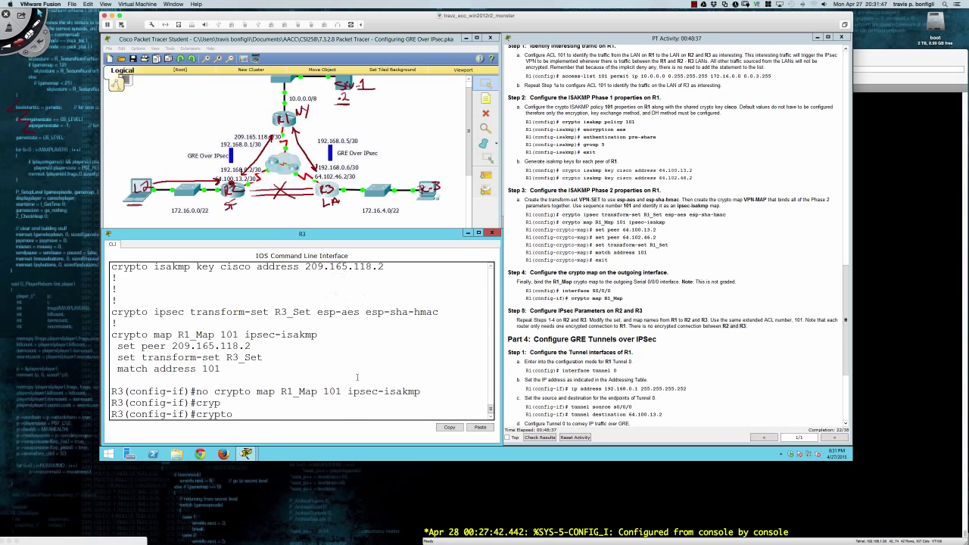
text(map R3_Map 101 ip)
key(Tab)
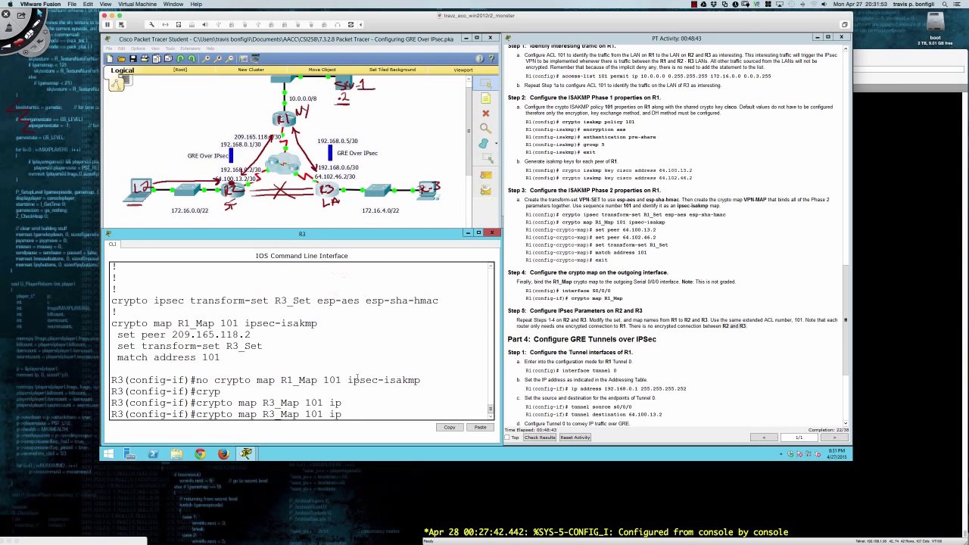
text(se)
key(Tab)
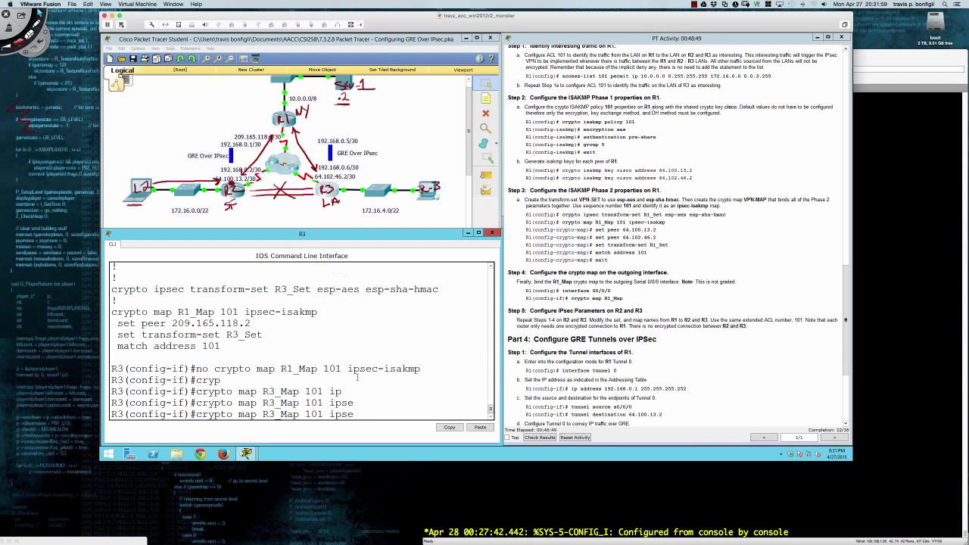
key(BackSpace)
key(BackSpace)
key(BackSpace)
key(BackSpace)
key(BackSpace)
key(BackSpace)
key(BackSpace)
key(BackSpace)
key(BackSpace)
key(BackSpace)
key(BackSpace)
key(BackSpace)
key(BackSpace)
key(BackSpace)
key(BackSpace)
key(BackSpace)
key(BackSpace)
key(BackSpace)
key(BackSpace)
key(BackSpace)
key(BackSpace)
key(BackSpace)
key(BackSpace)
key(BackSpace)
key(BackSpace)
key(BackSpace)
text(exit)
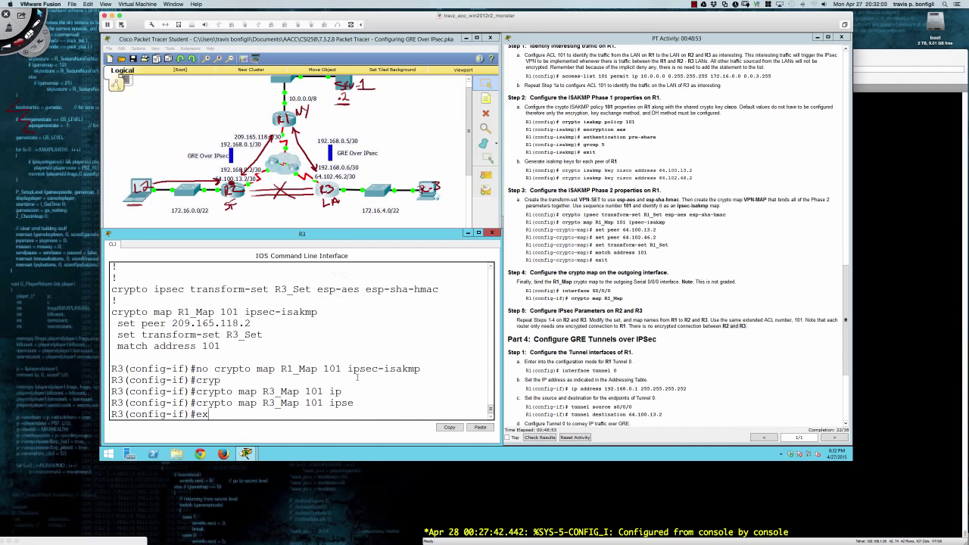
key(Return)
Create crypto map R3_Map 101 ipsec-isakmp with peer 209.165.118.2.
text(cryp)
key(Return)
text(crypto)
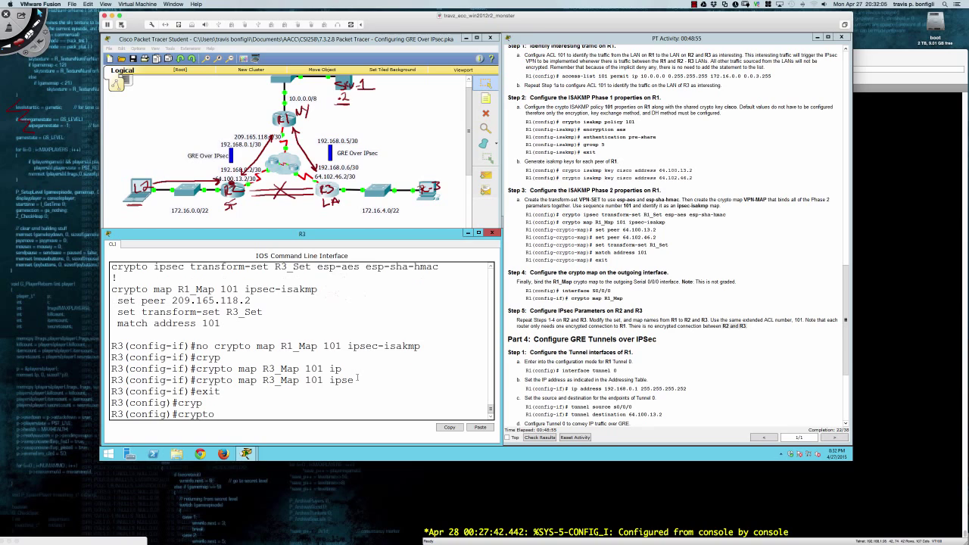
text( map R3_Map 101 ip)
key(Tab)
key(Return)
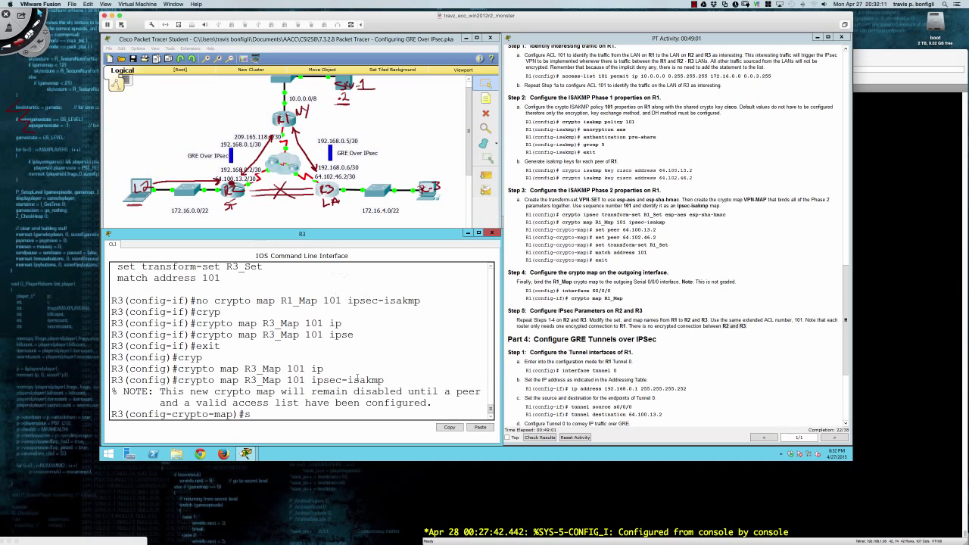
text(set peer)
key(Tab)
text(209.165.118.2)
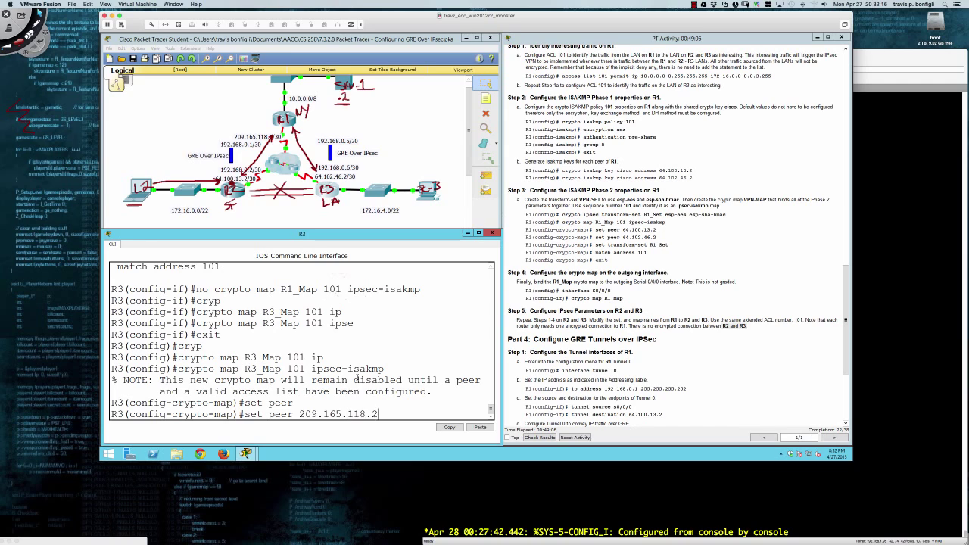
key(Return)
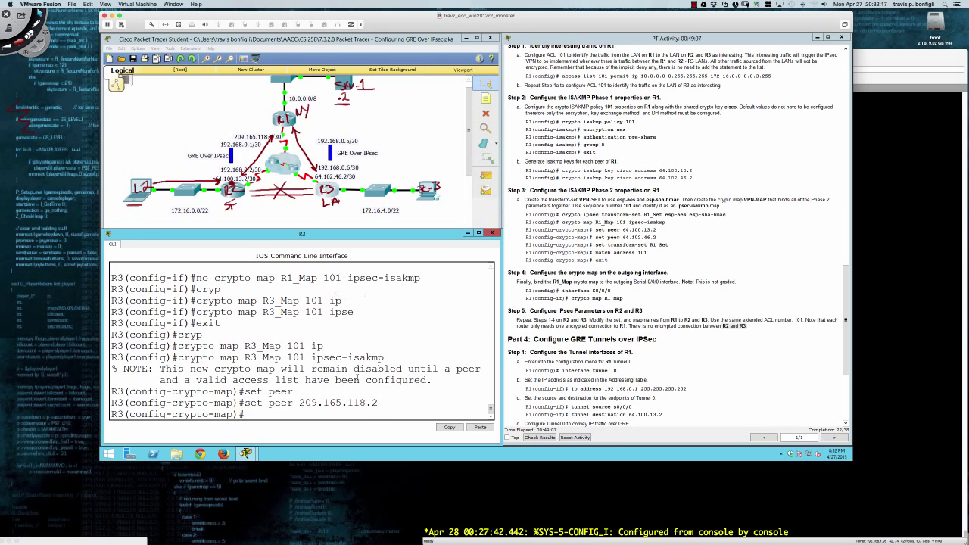
Assign transform set R3_Set to R3_Map and match traffic from access list 101.
text(set tran)
key(Tab)
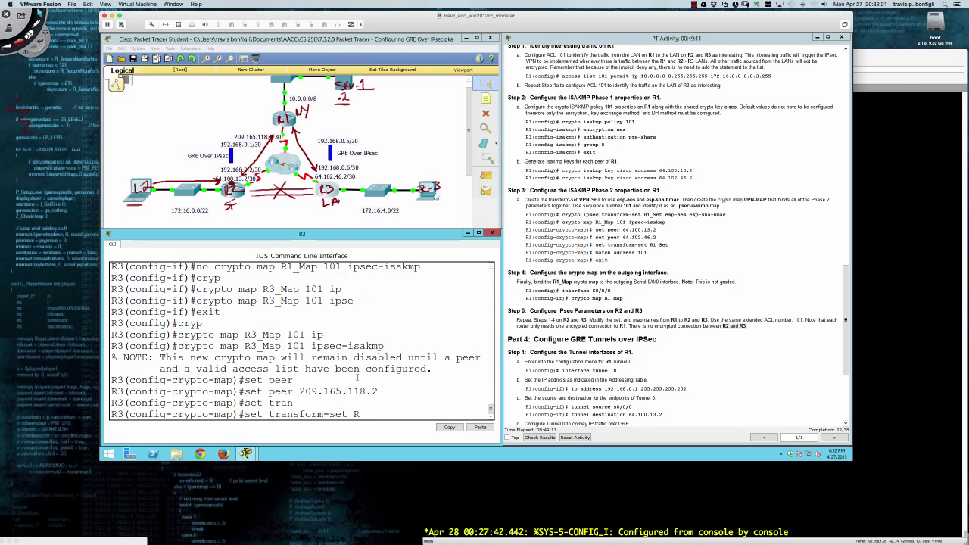
text(3_Set)
key(Return)
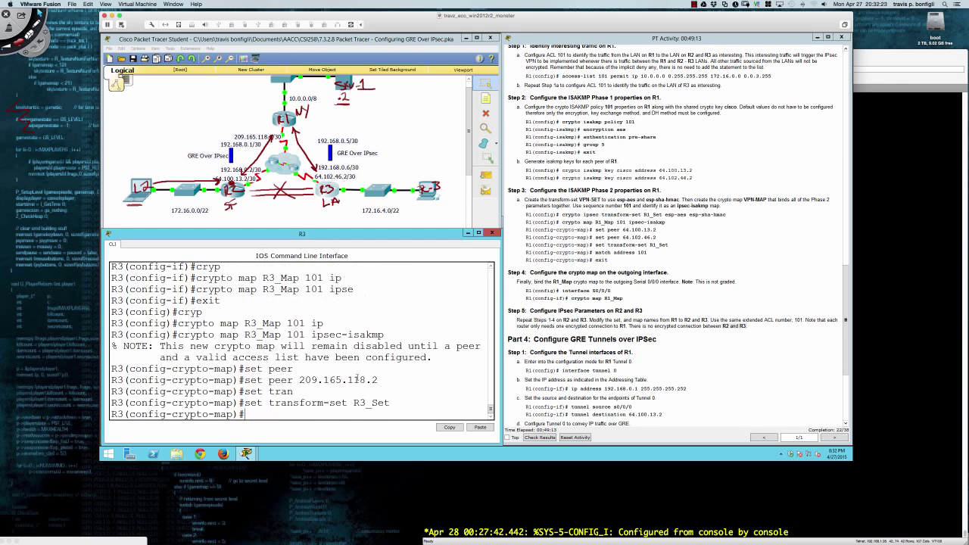
text(match 1010)
key(BackSpace)
key(BackSpace)
key(BackSpace)
key(BackSpace)
text(add)
key(Tab)
text(101)
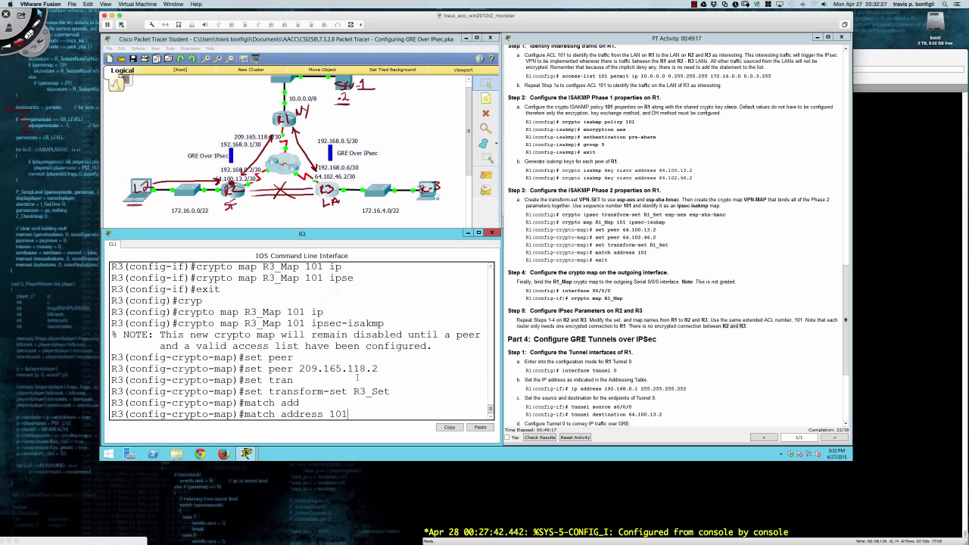
key(Return)
Apply crypto map R3_Map to interface Serial0/0/0.
text(exit)
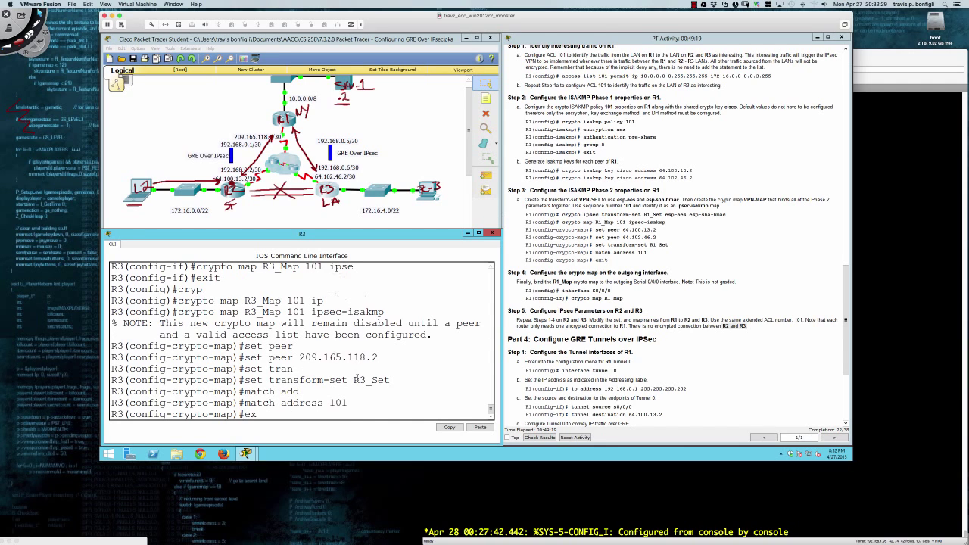
key(Return)
text(int s0/0/0)
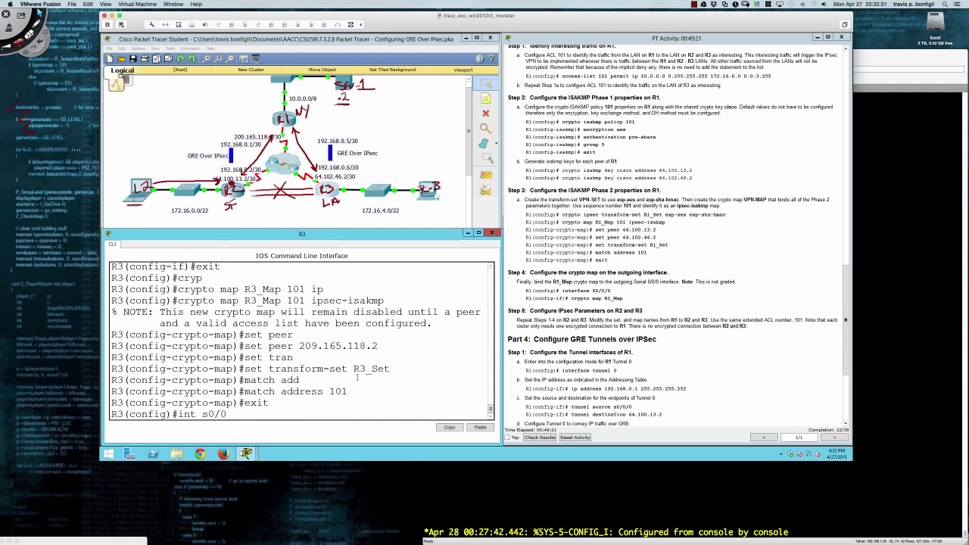
key(Return)
text(cryp)
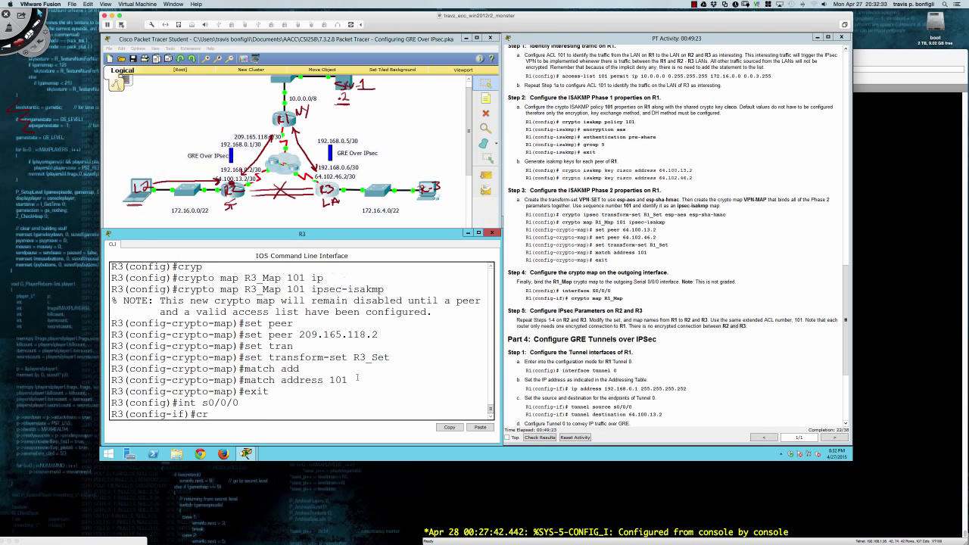
key(Tab)
text(map)
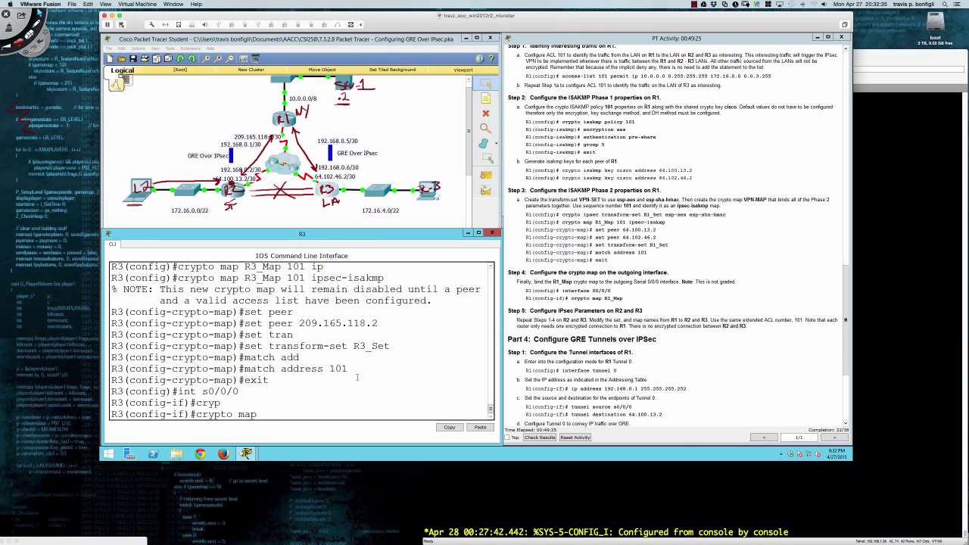
text( R3_Map)
key(Return)
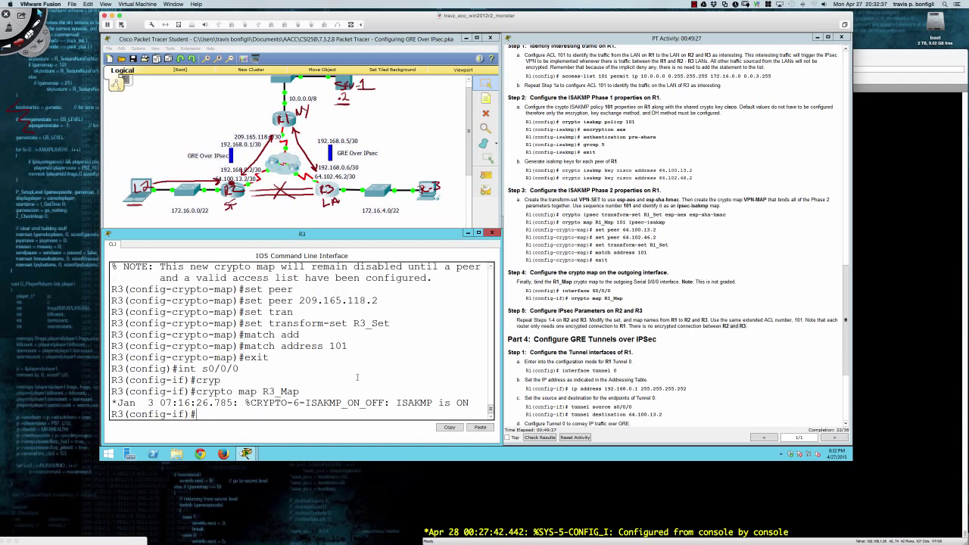
key(Return)
key(Return)
key(Return)
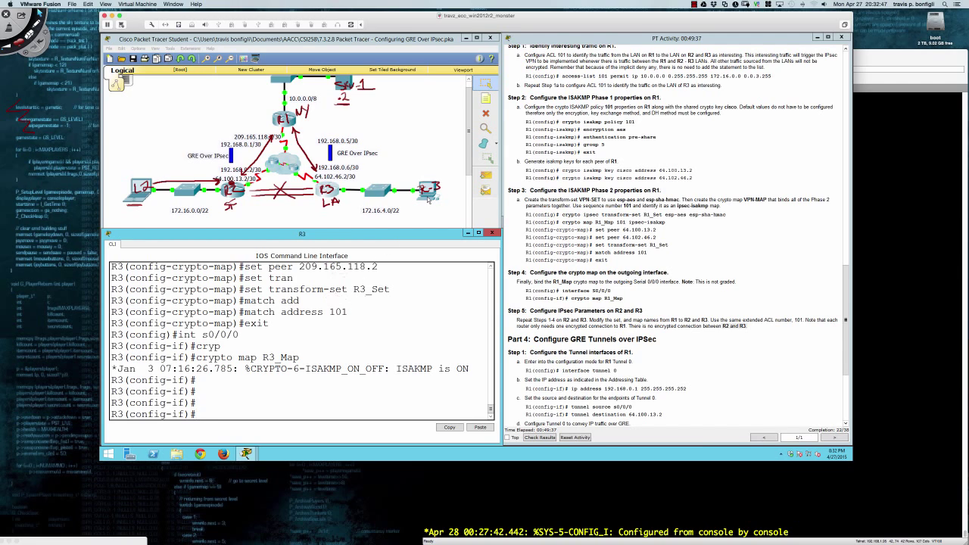
Ping 10.0.0.2 from PC3's Command Prompt.
click(428, 195)
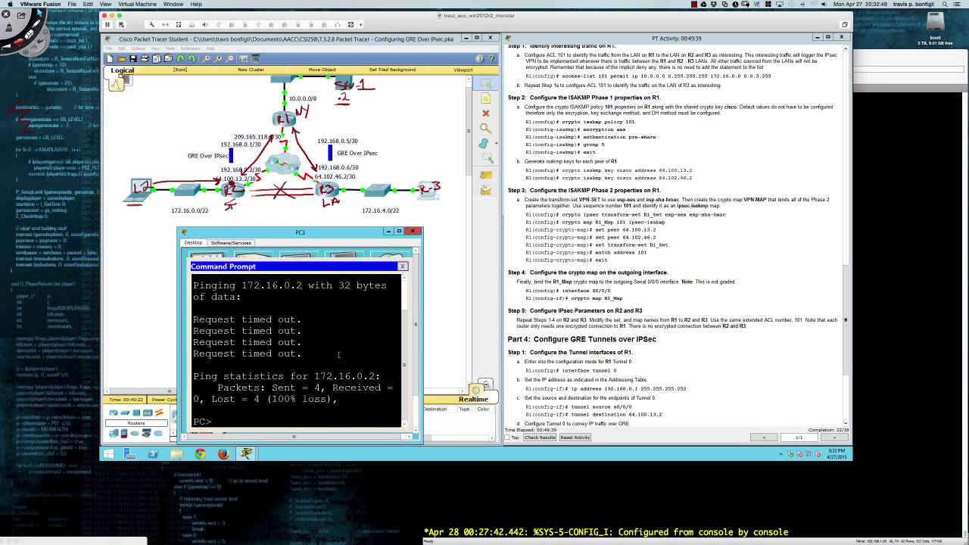
text(ping 10.0.0.2)
key(Return)
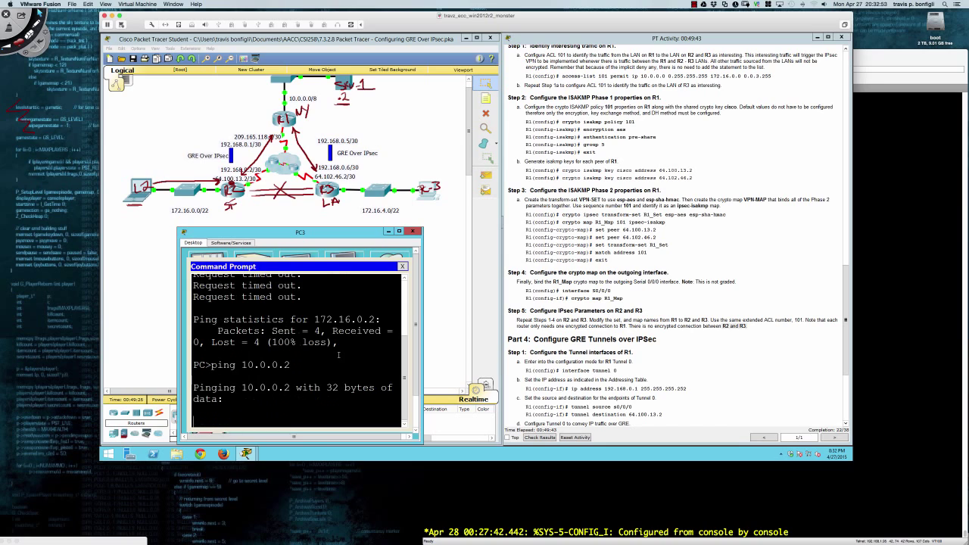
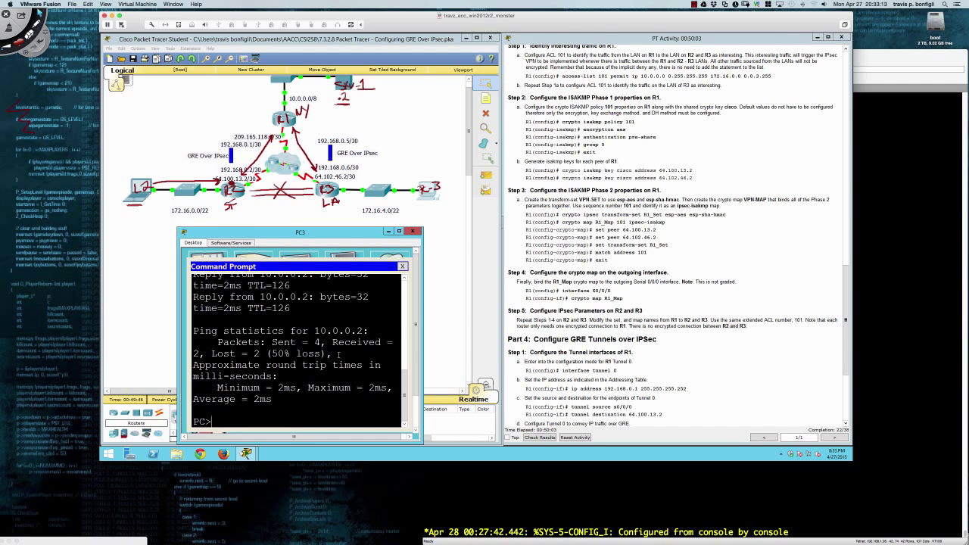
Rerun PC3's ping to 10.0.0.2, now getting all four replies.
key(Up)
key(Return)
On R1, enter privileged mode and run 'show crypto ipsec sa'.
click(287, 129)
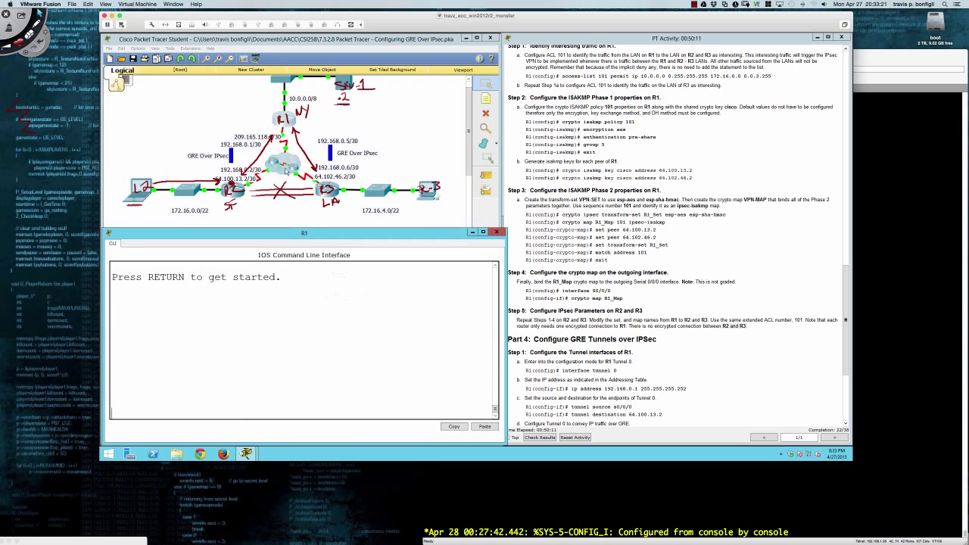
key(Return)
key(Return)
text(en)
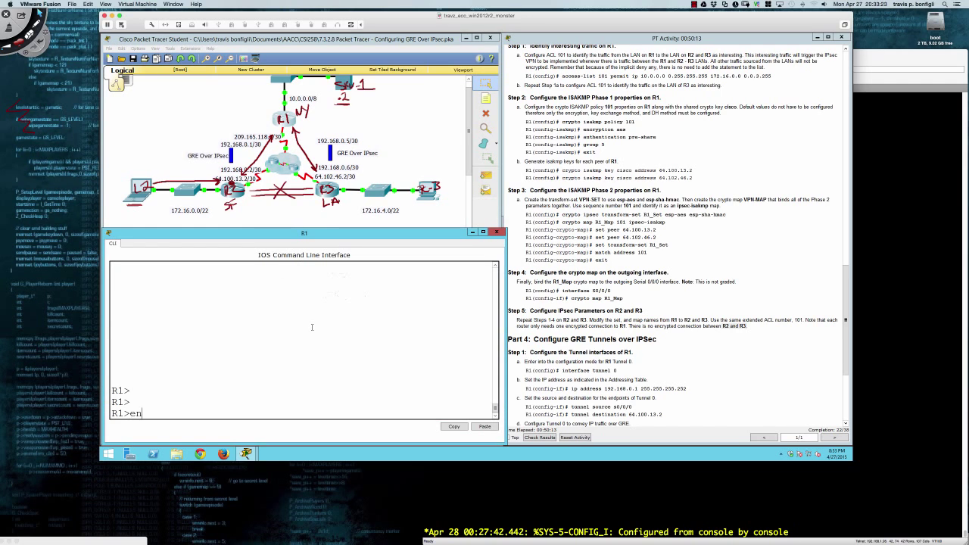
key(Return)
text(sh ip)
key(BackSpace)
key(BackSpace)
text(crypto ipsec sa)
key(Return)
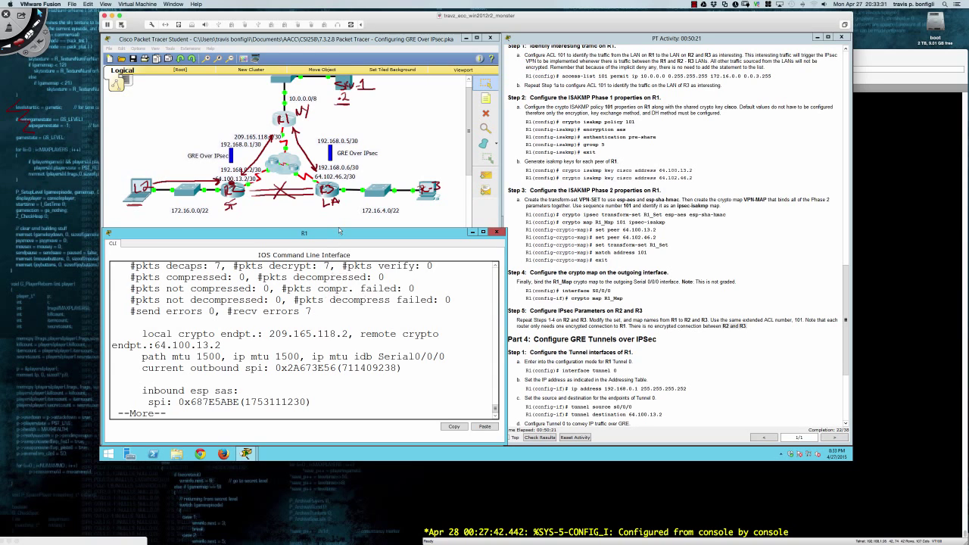
Page through R1's SA output, highlighting crypto map R1_Map and the esp-aes esp-sha-hmac transform.
drag(340, 229, 343, 97)
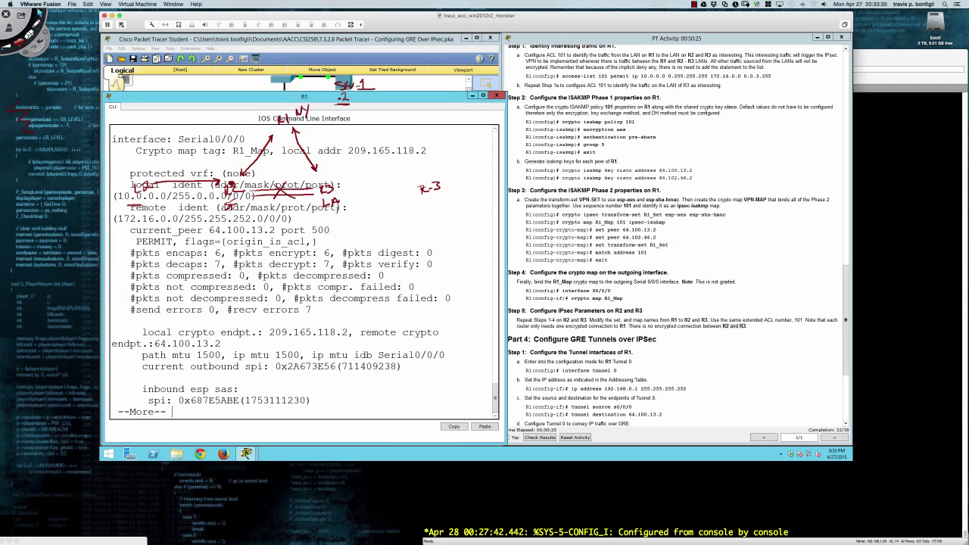
key(Return)
key(Return)
key(Return)
key(Return)
key(Return)
key(Return)
key(Return)
key(Return)
key(Return)
key(Return)
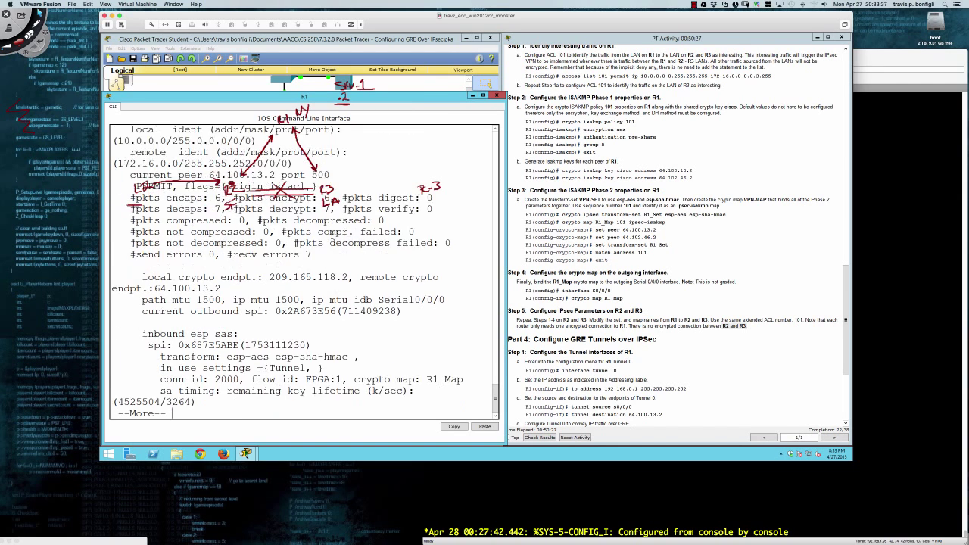
key(Return)
key(Return)
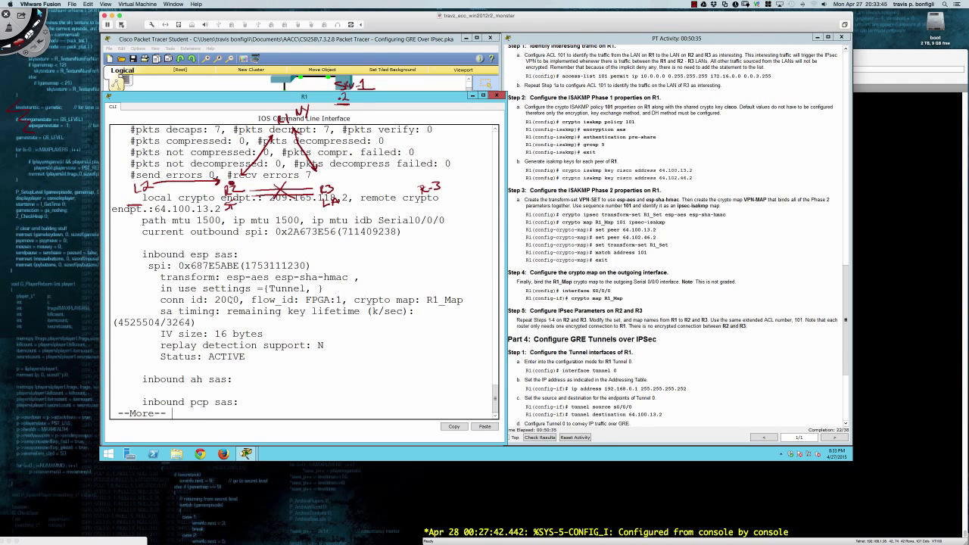
key(Return)
key(Return)
key(Return)
key(Return)
key(Return)
key(Return)
key(Return)
key(Return)
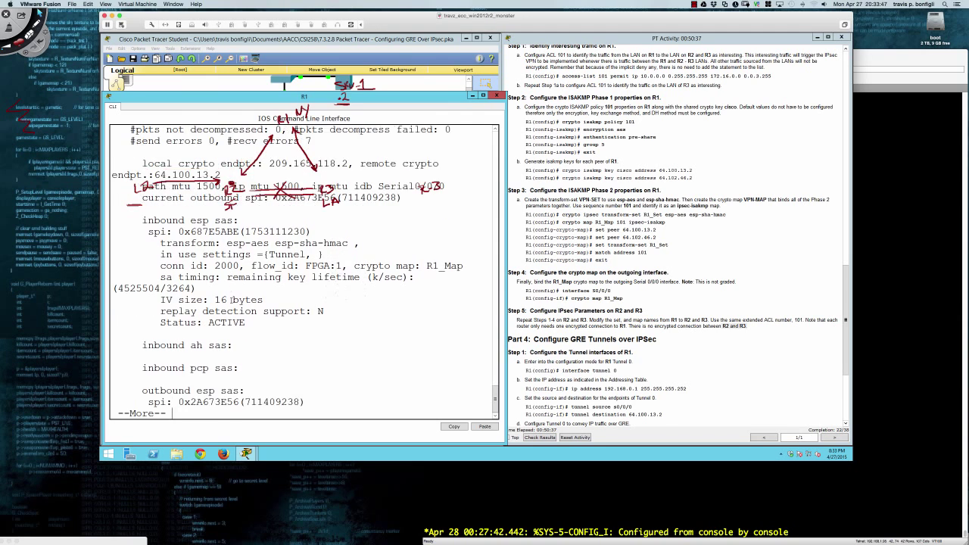
key(Return)
key(Return)
key(Return)
key(Return)
key(Return)
key(Return)
key(Return)
key(Return)
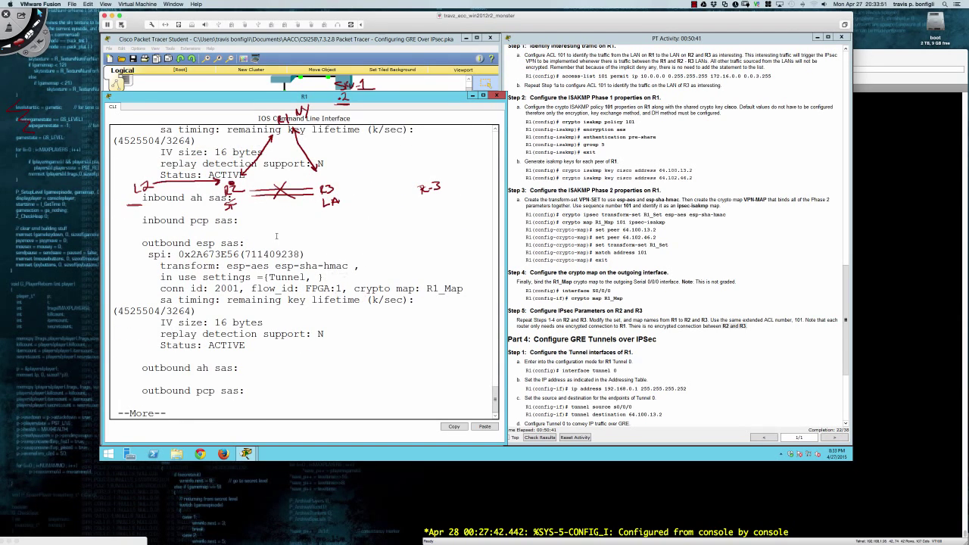
drag(425, 289, 466, 289)
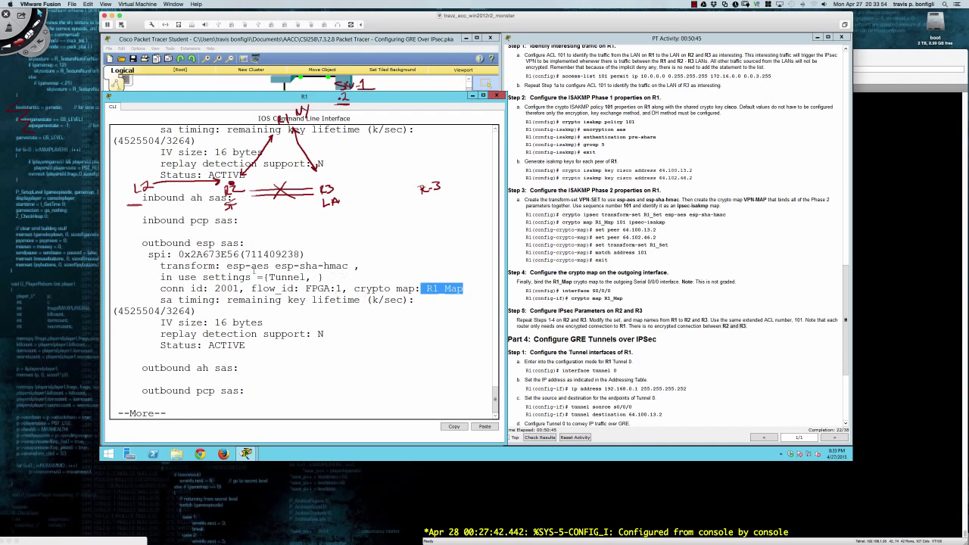
drag(227, 265, 348, 266)
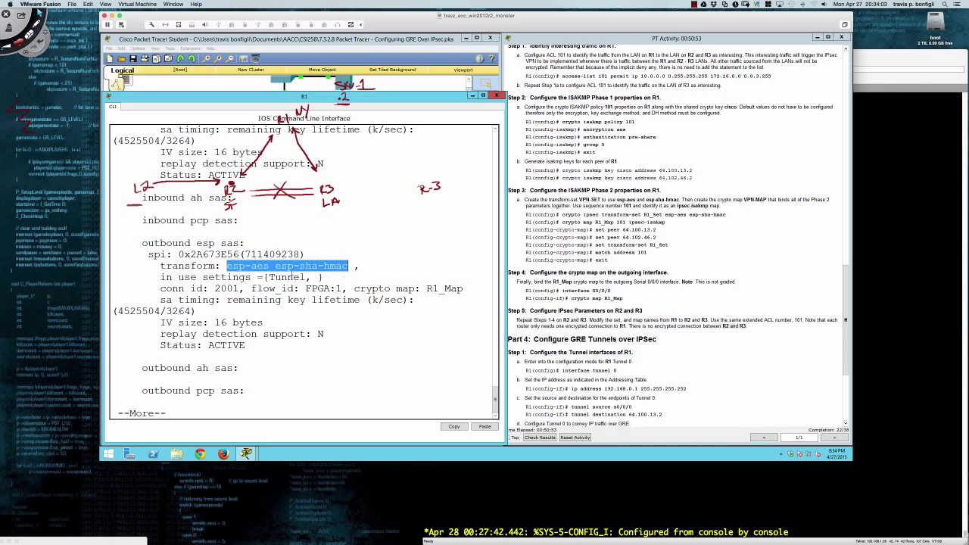
key(Return)
key(Return)
key(Return)
key(Return)
key(Return)
key(Return)
key(Return)
key(Return)
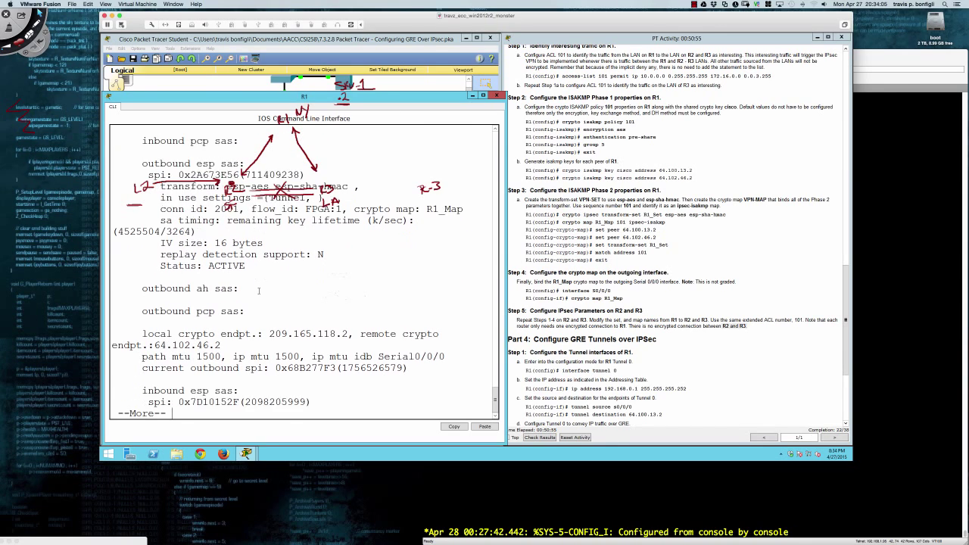
Advance into peer 64.102.46.2's SAs and highlight the path mtu 1500 values.
key(Return)
key(Return)
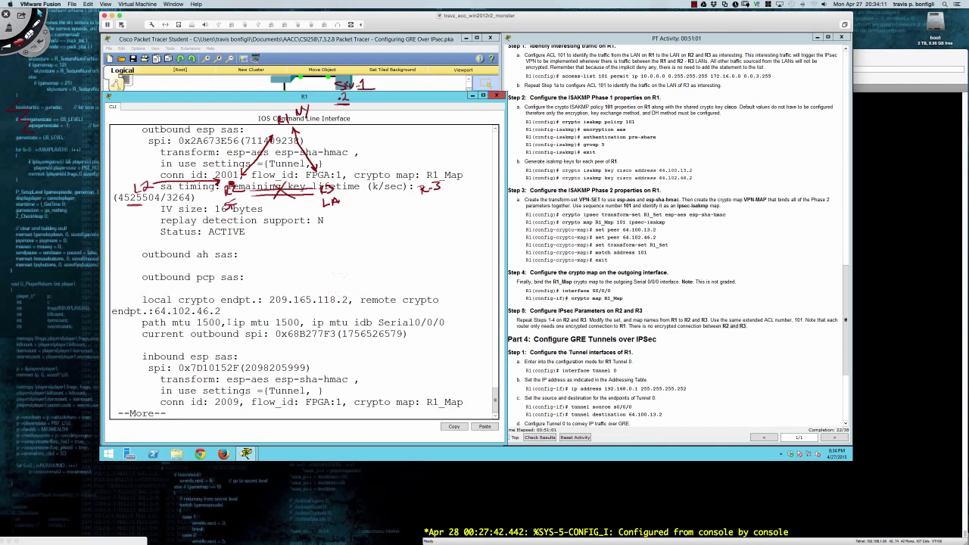
drag(142, 323, 349, 323)
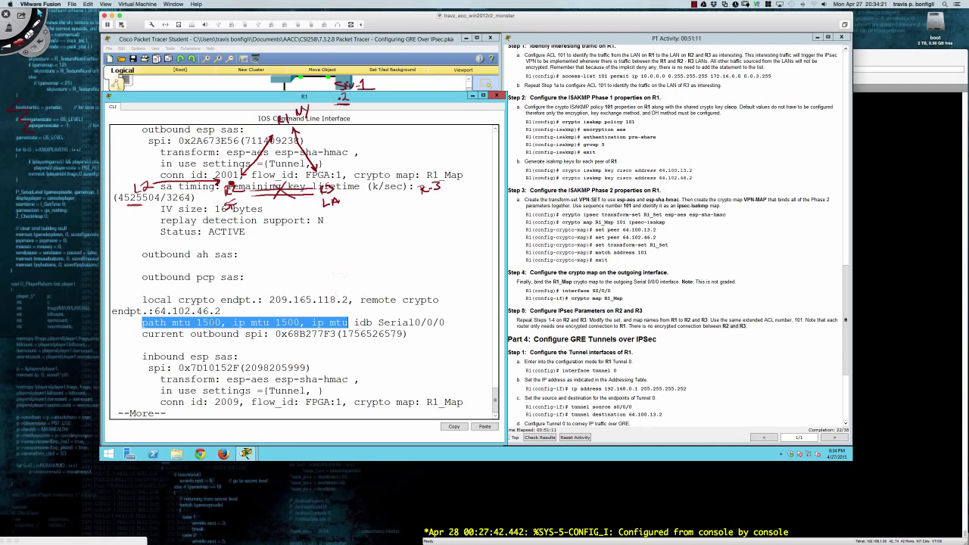
key(Return)
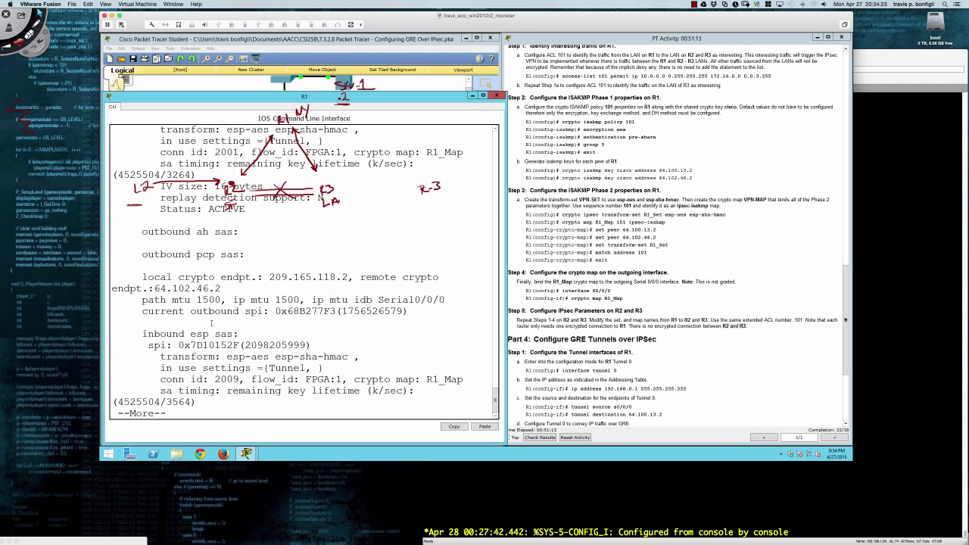
key(Return)
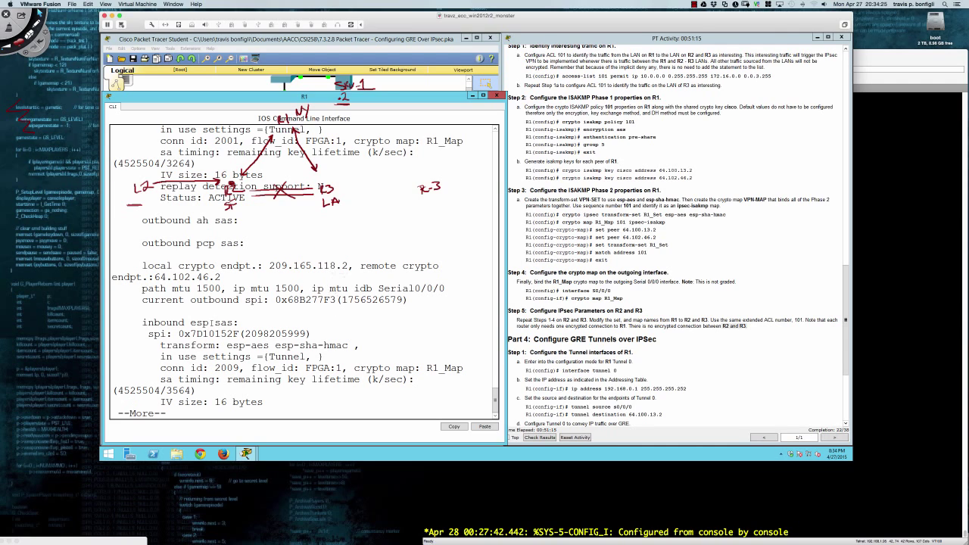
Page to the end of the SA listing and shrink R1's console to reveal the topology.
key(space)
key(space)
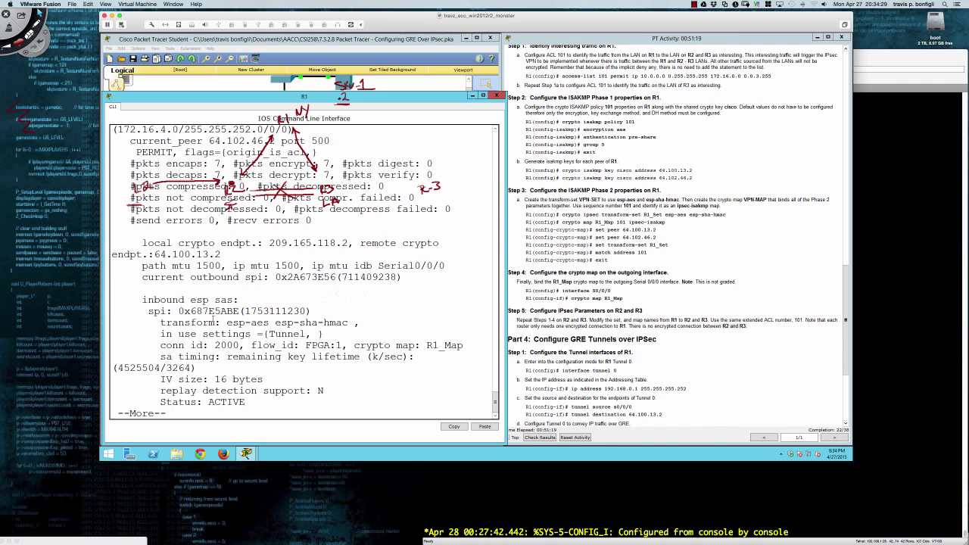
key(space)
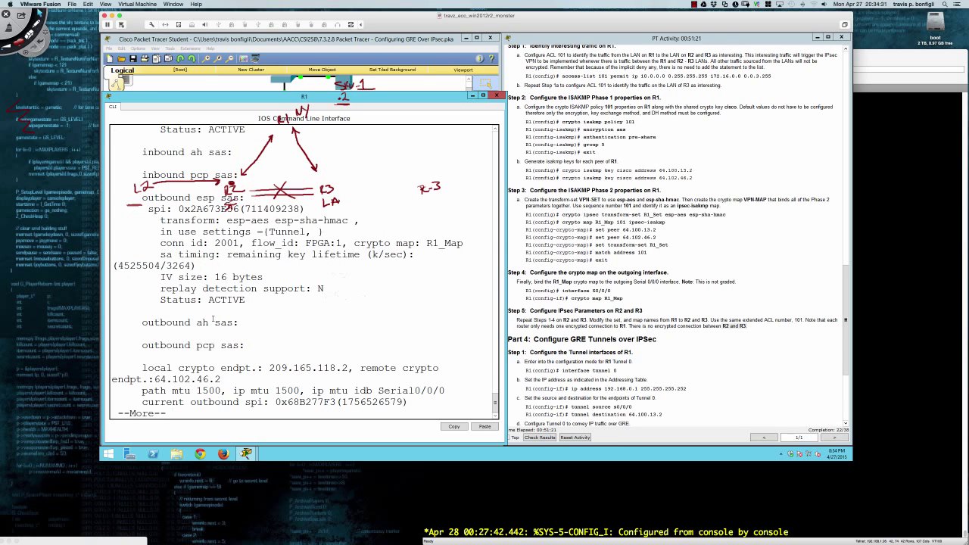
key(space)
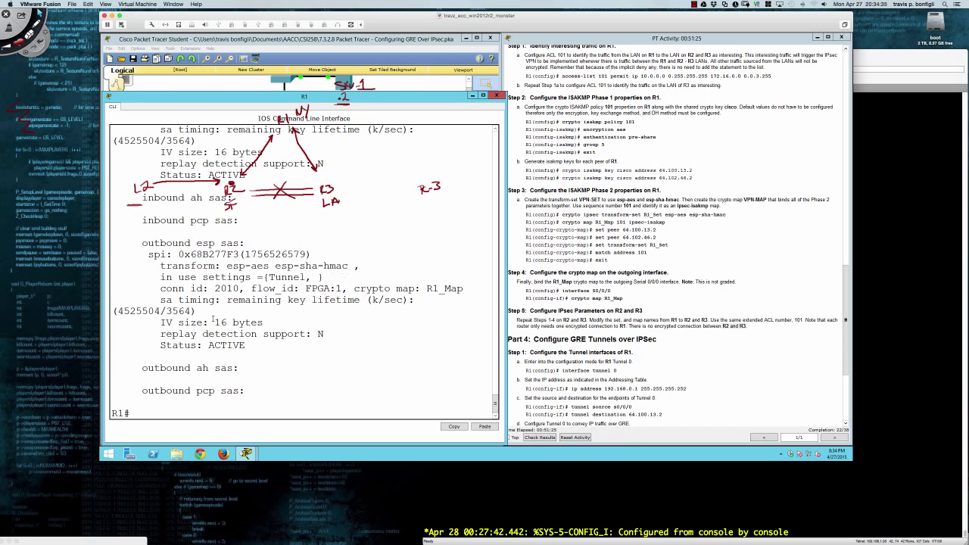
key(Return)
key(Return)
key(Return)
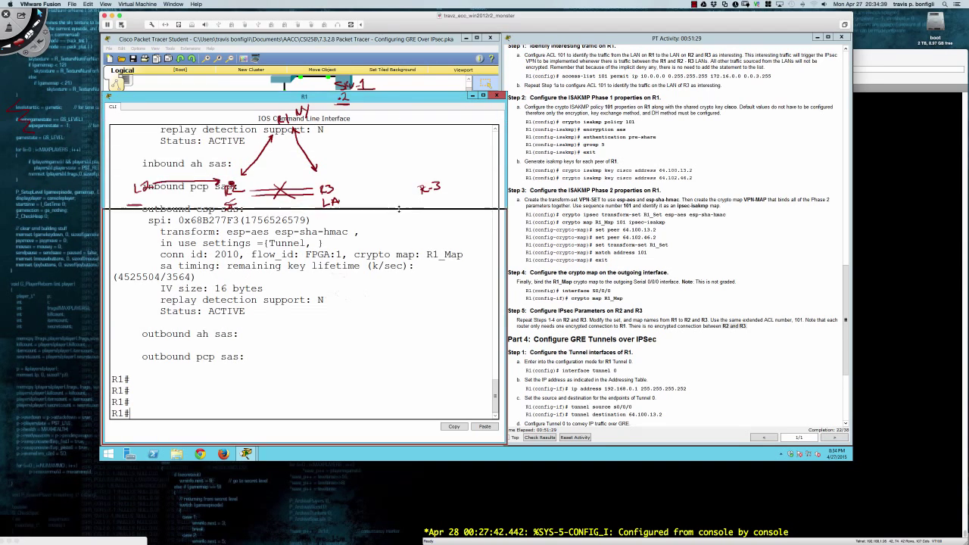
mouse_move(399, 208)
mouse_down()
mouse_move(402, 253)
mouse_move(405, 219)
mouse_up()
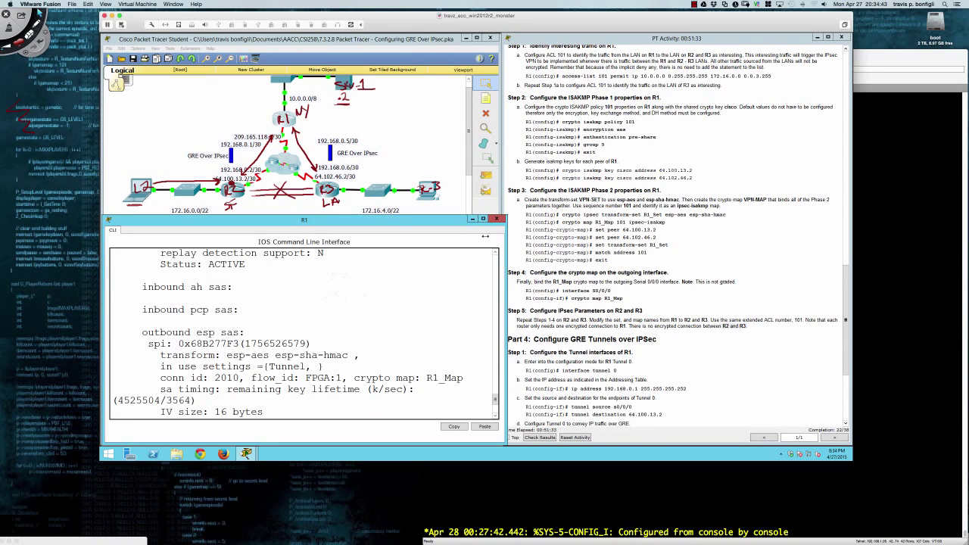
scroll(537, 234, down, 5)
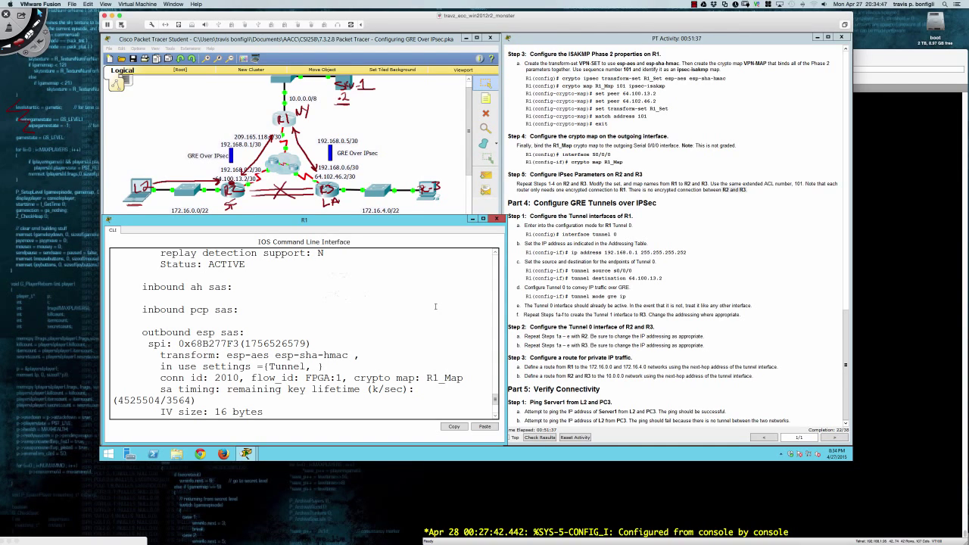
On R1, create interface Tunnel0 from global configuration and begin its ip address command.
key(Return)
key(Return)
key(Return)
key(Return)
key(Return)
key(Return)
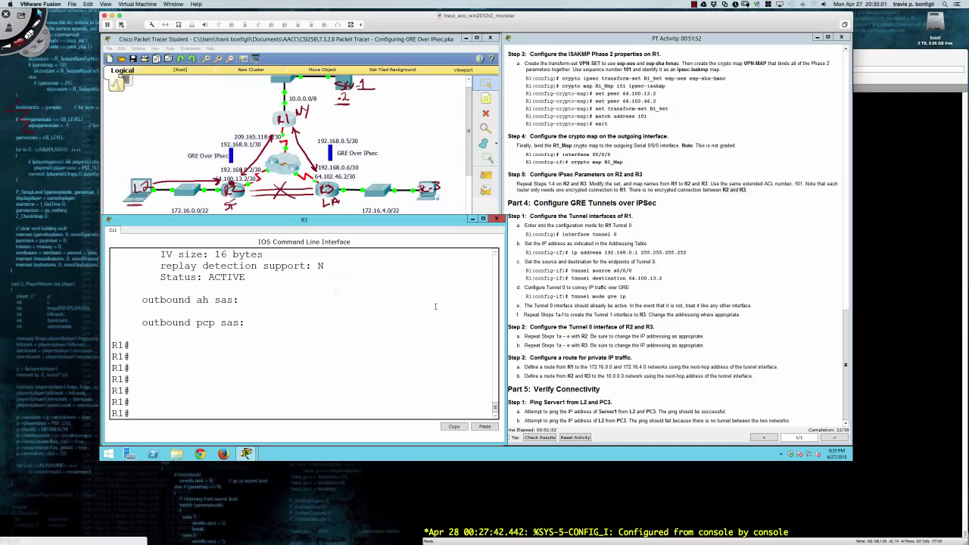
text(conf t)
key(Return)
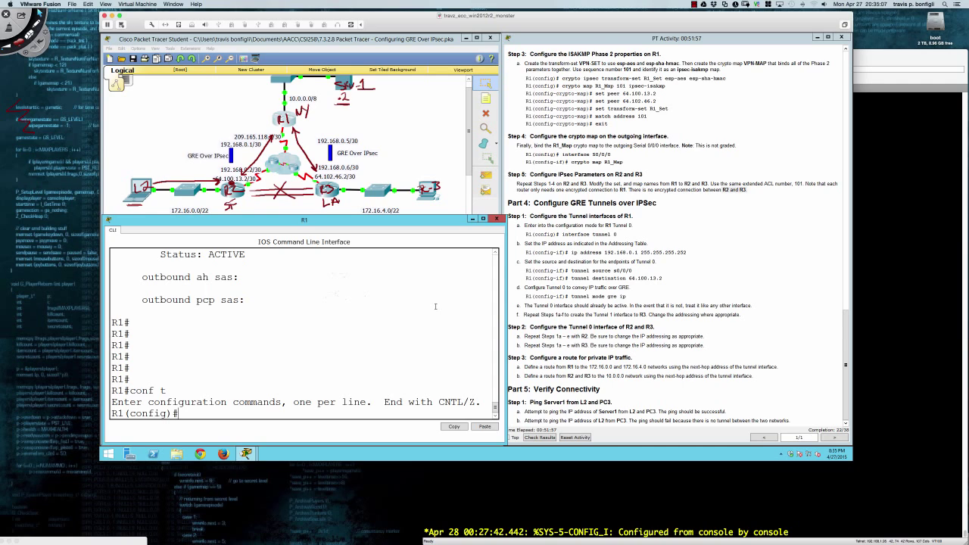
text(int tu)
key(Tab)
text(0)
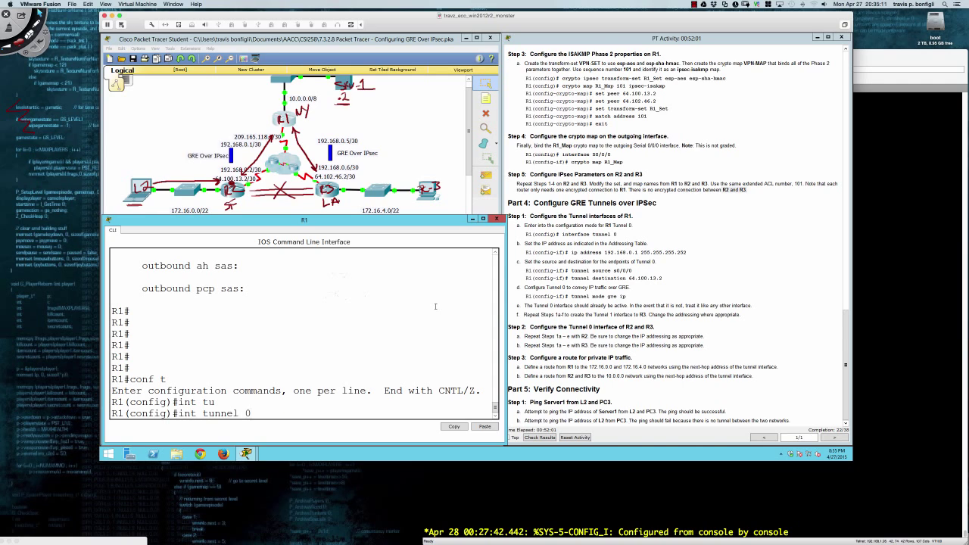
key(Return)
key(Return)
key(Return)
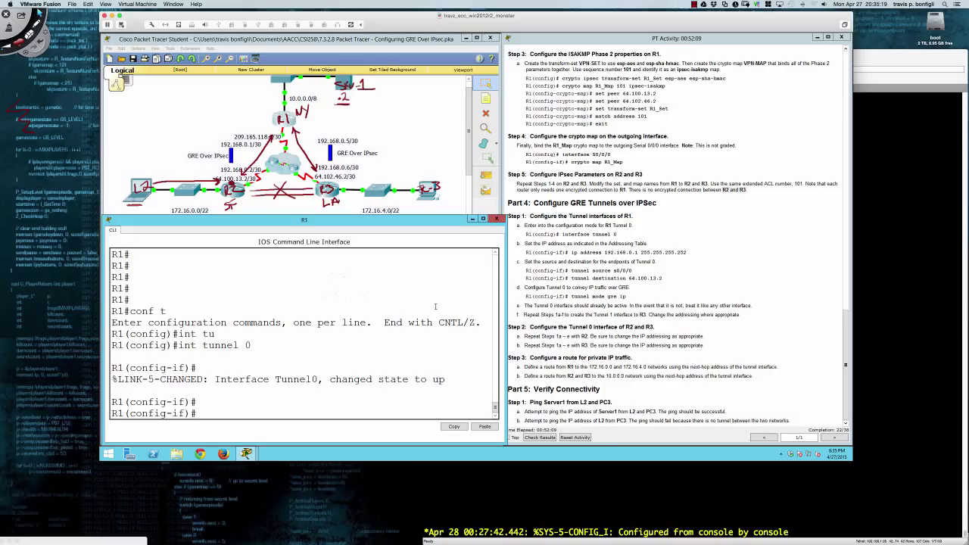
text(ip add)
key(Tab)
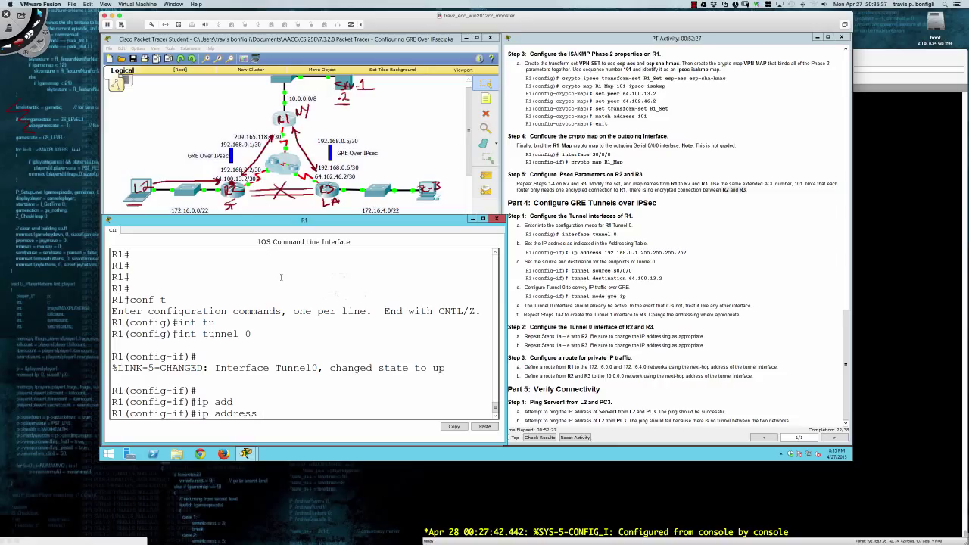
Give R1's Tunnel0 address 192.168.0.1 255.255.255.252 and tunnel source s0/0/0.
text(192.168.0.1)
text(255.255.255.252)
key(Return)
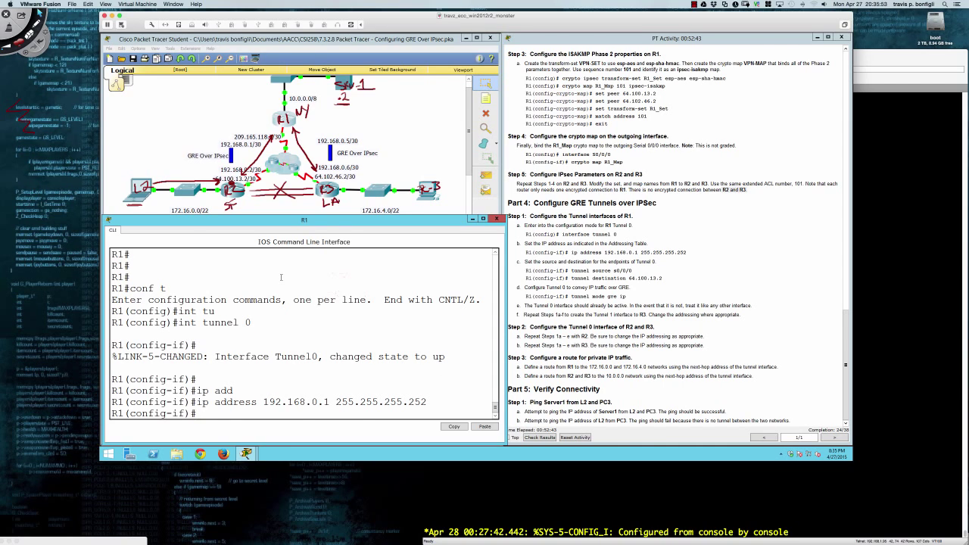
text(tun)
key(Tab)
text(sou)
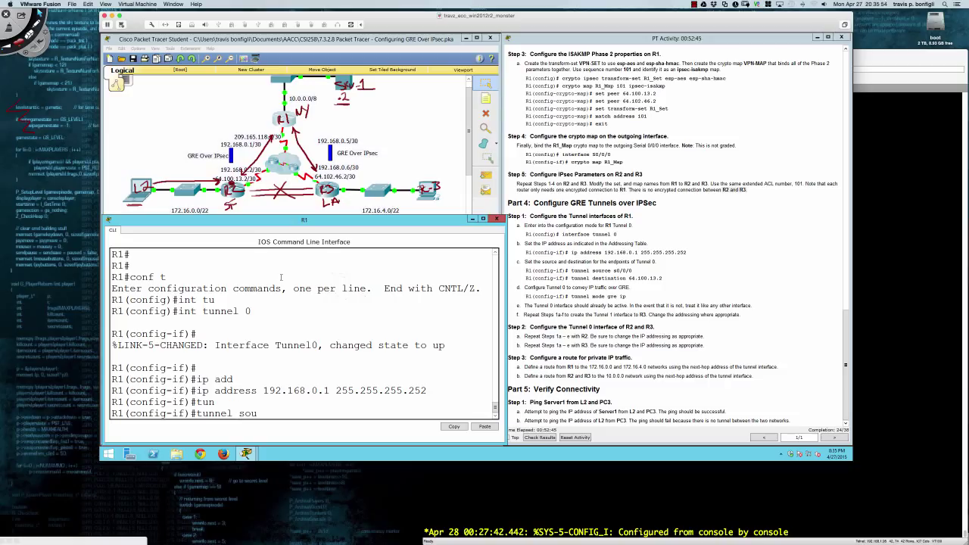
text(r)
key(Tab)
text(s0/0/0)
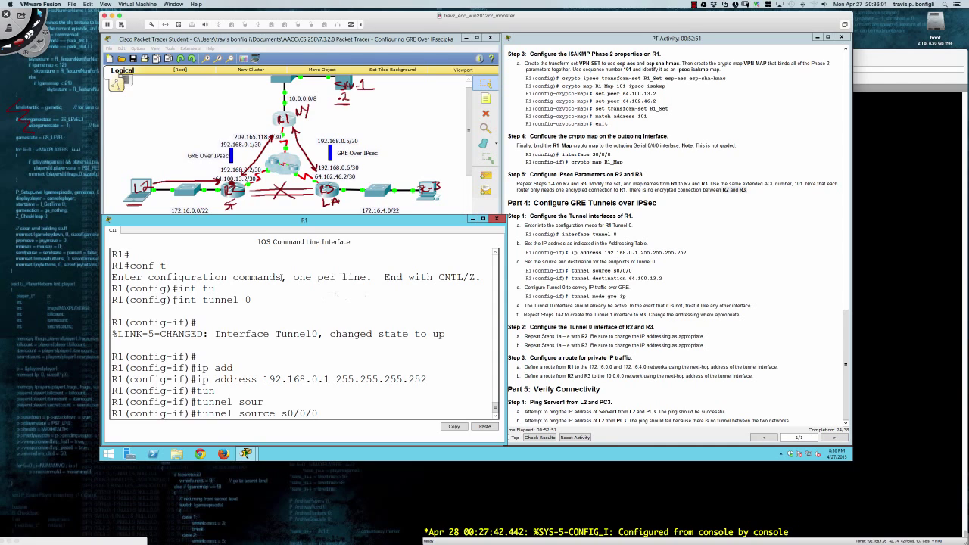
key(Return)
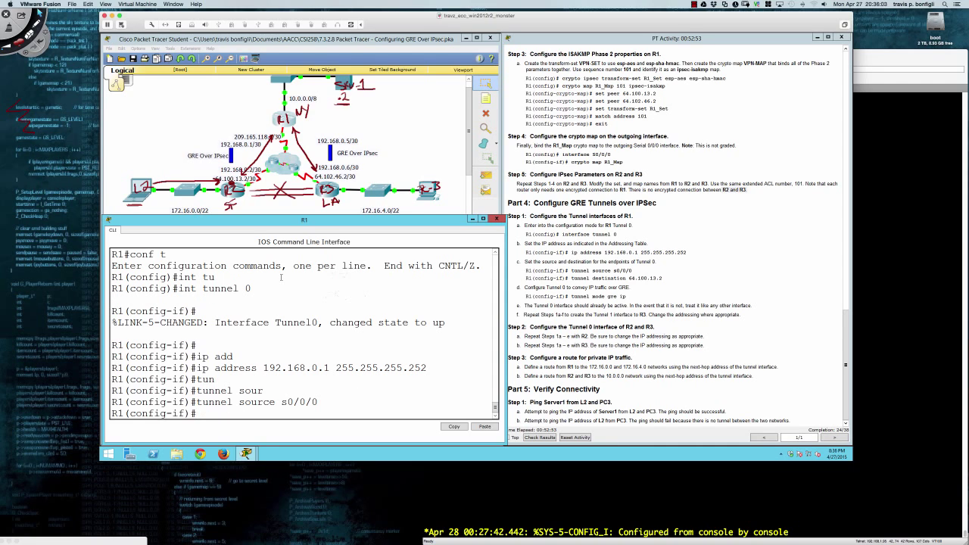
Set R1's Tunnel0 destination to 64.100.13.2 and tunnel mode gre ip.
text(tunne)
key(Tab)
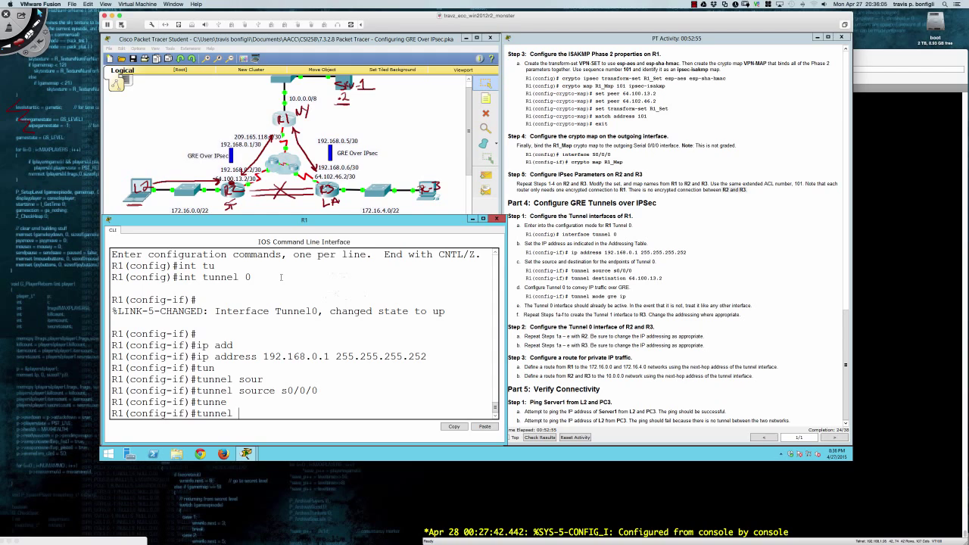
text(des)
key(Tab)
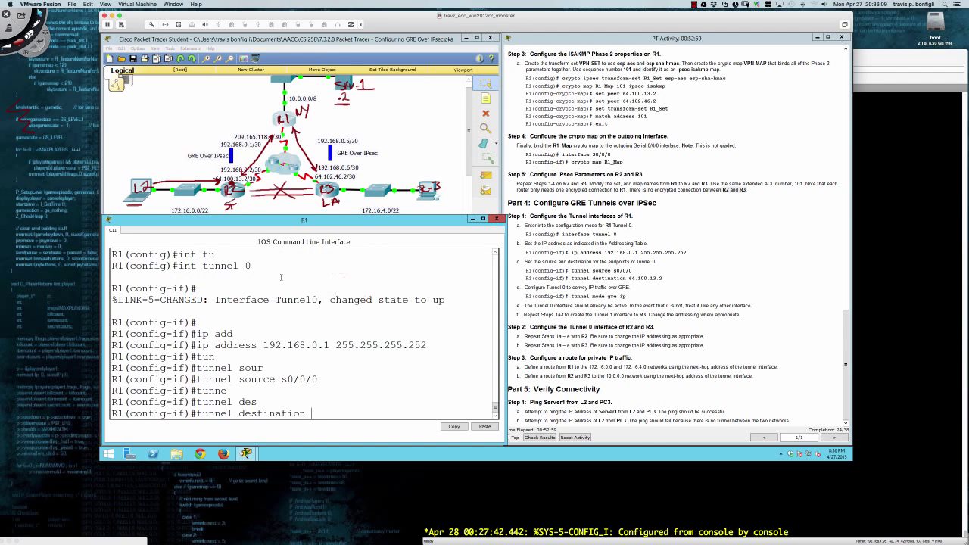
text(64.100.13.2)
key(Return)
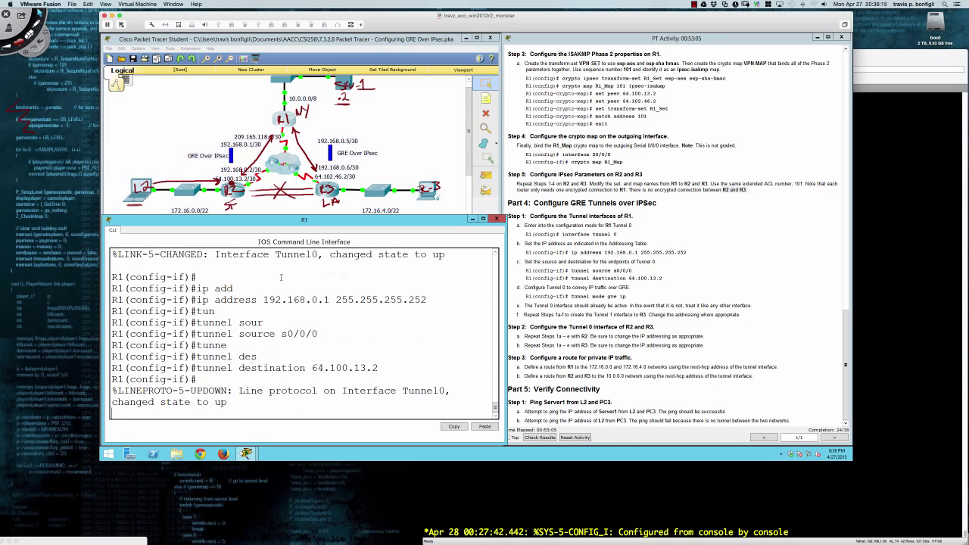
key(Return)
key(Return)
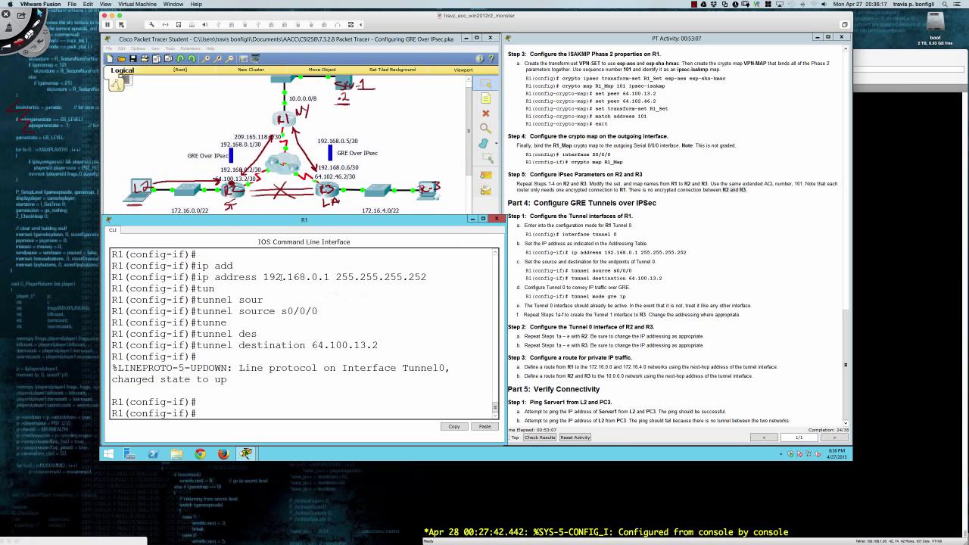
text(tu)
key(Tab)
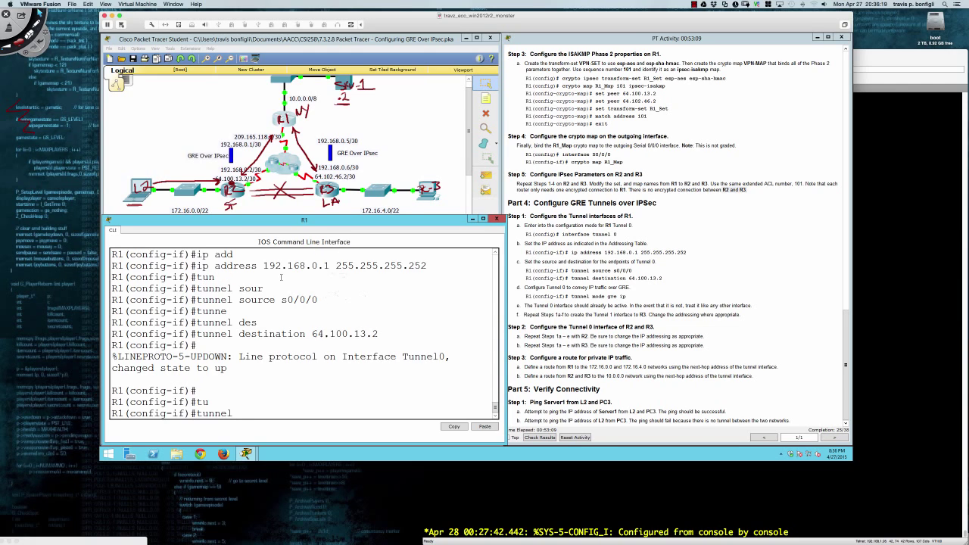
text(mode gre ip)
key(Return)
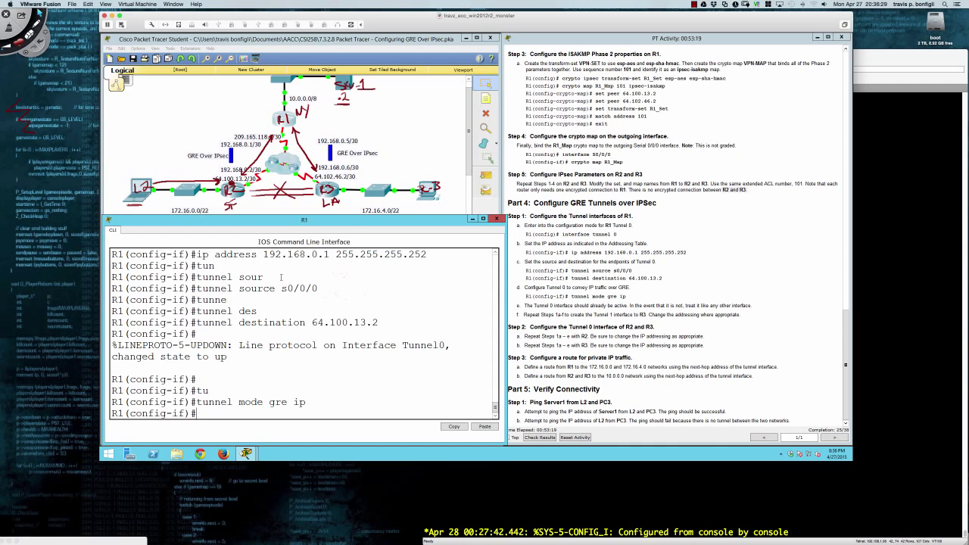
key(super+Tab)
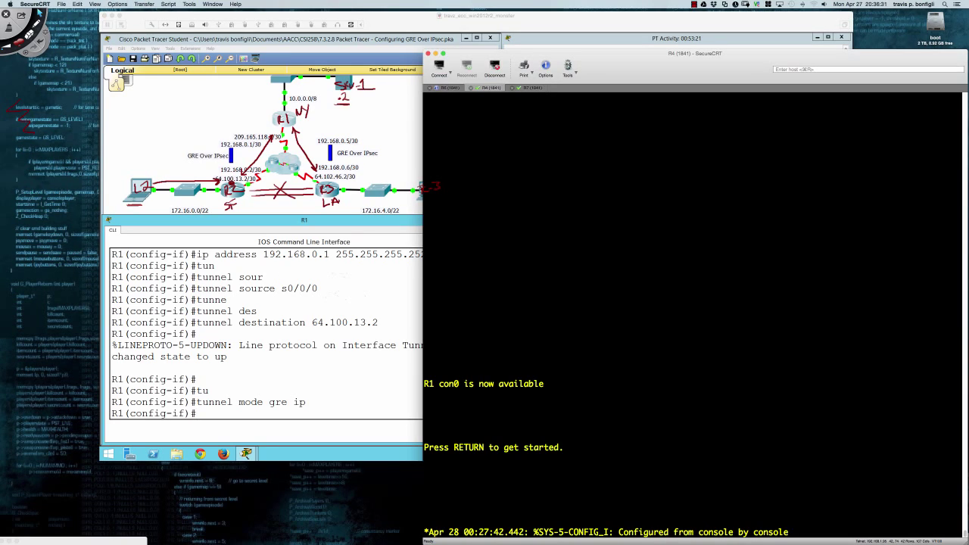
On the physical R1 in SecureCRT, enter enable and configuration mode and open interface Tunnel0.
key(Return)
key(Return)
key(Return)
text(en)
key(Return)
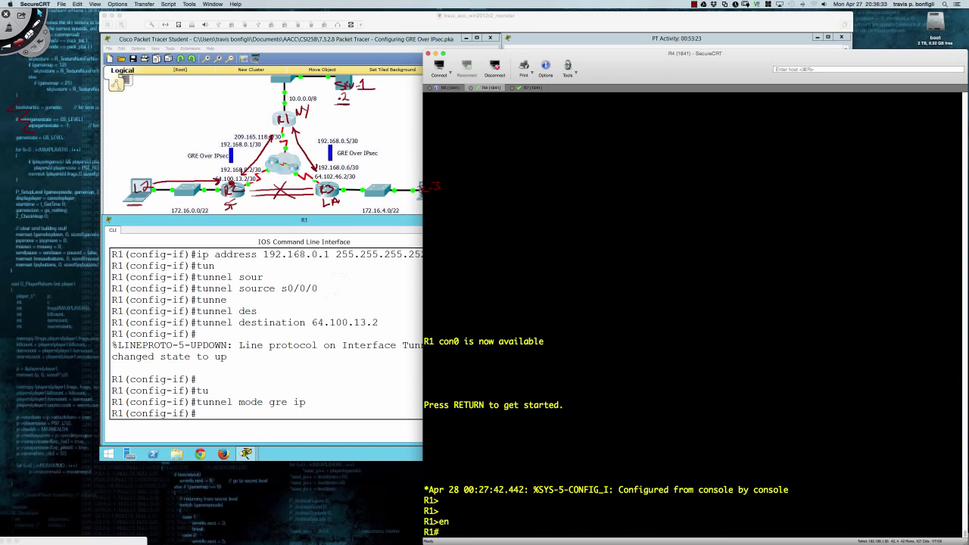
text(int tu0)
key(Return)
text(conf t)
key(Return)
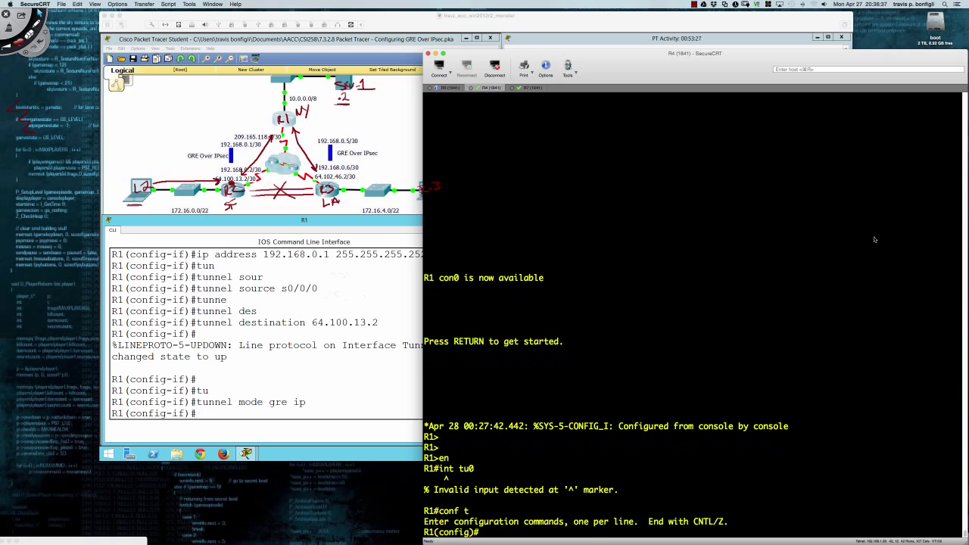
text(int tu0)
key(Return)
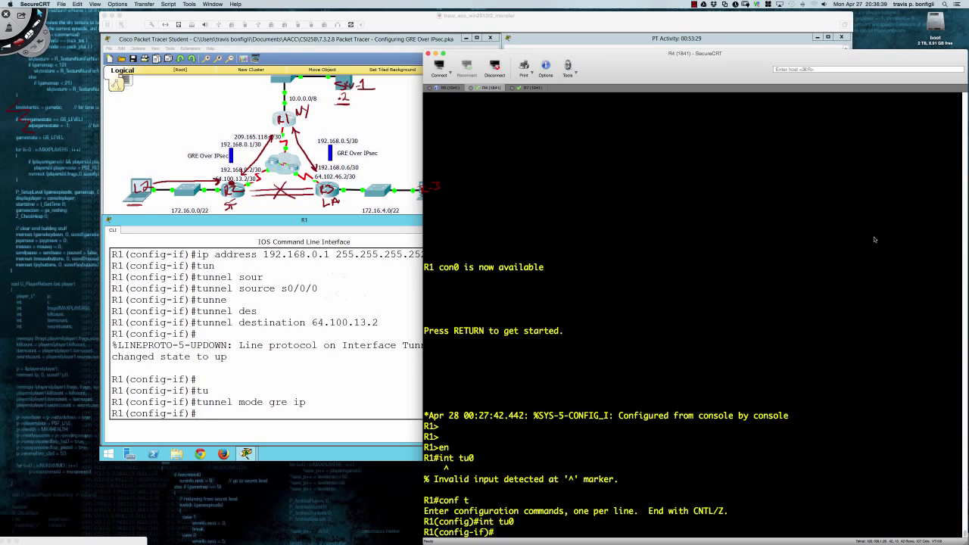
List the available GRE tunnel modes with 'tunnel mode gre ?'.
text(tun)
key(Tab)
text(mode gr)
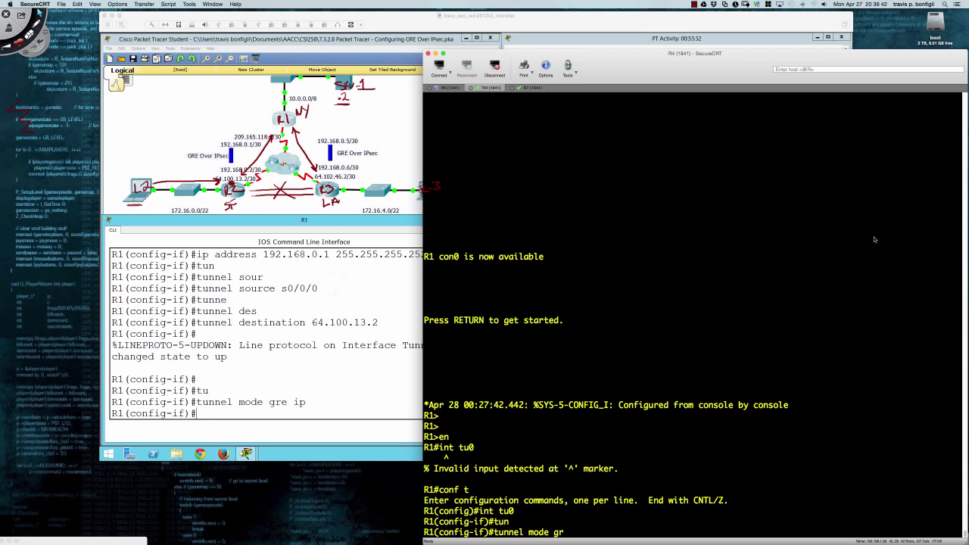
text(e ?)
key(Return)
key(Return)
key(Return)
key(Return)
key(Return)
key(Return)
key(Return)
key(Return)
key(Return)
key(Return)
key(Return)
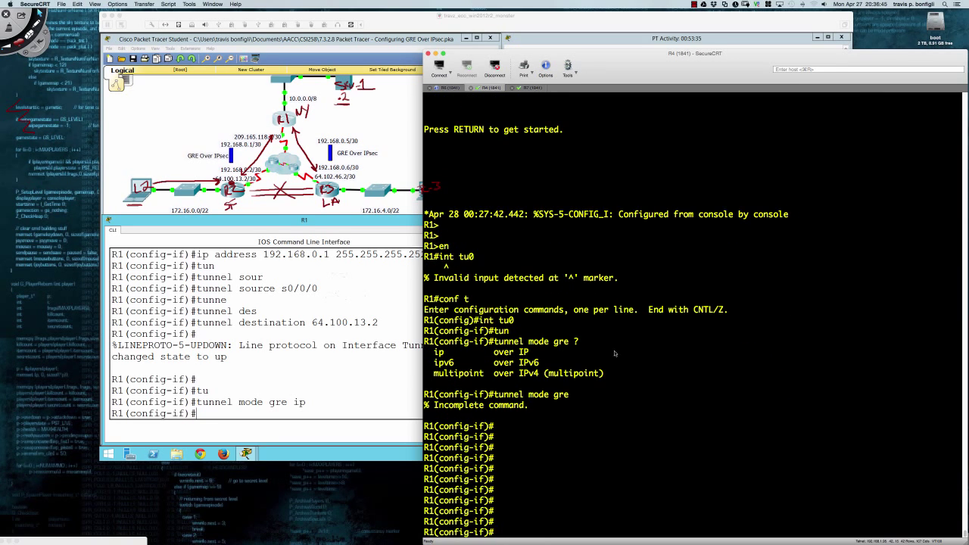
Highlight the GRE mode options ip, ipv6 and multipoint, then return to Packet Tracer.
drag(435, 353, 529, 354)
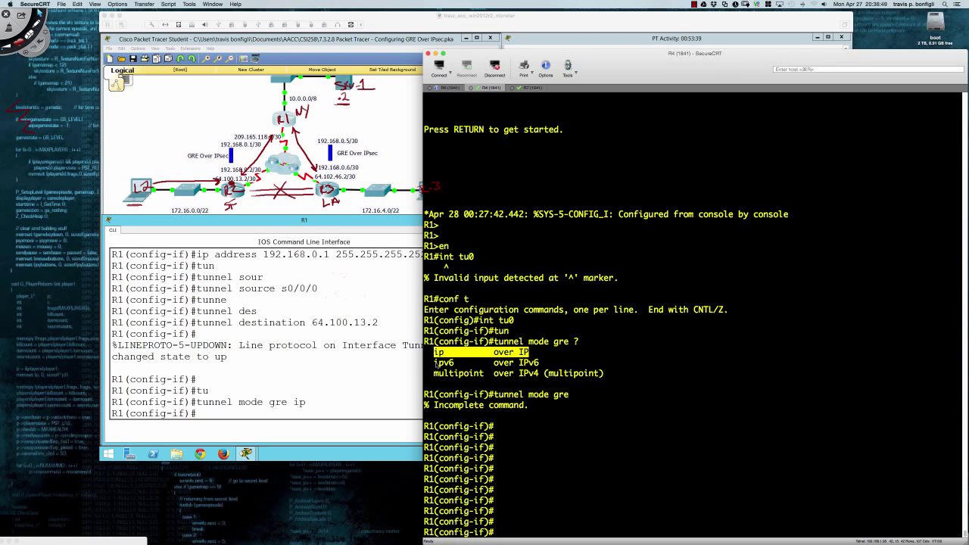
drag(434, 364, 542, 364)
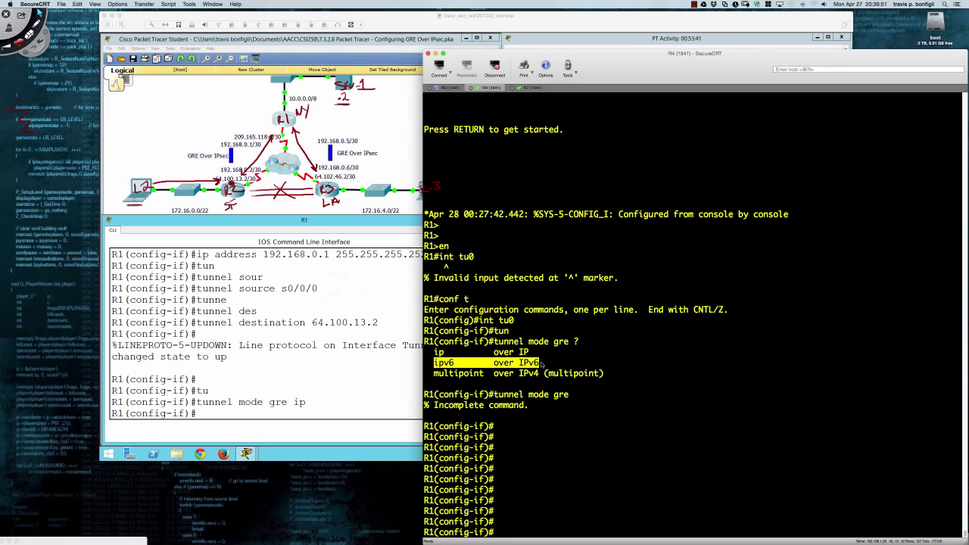
drag(435, 374, 606, 374)
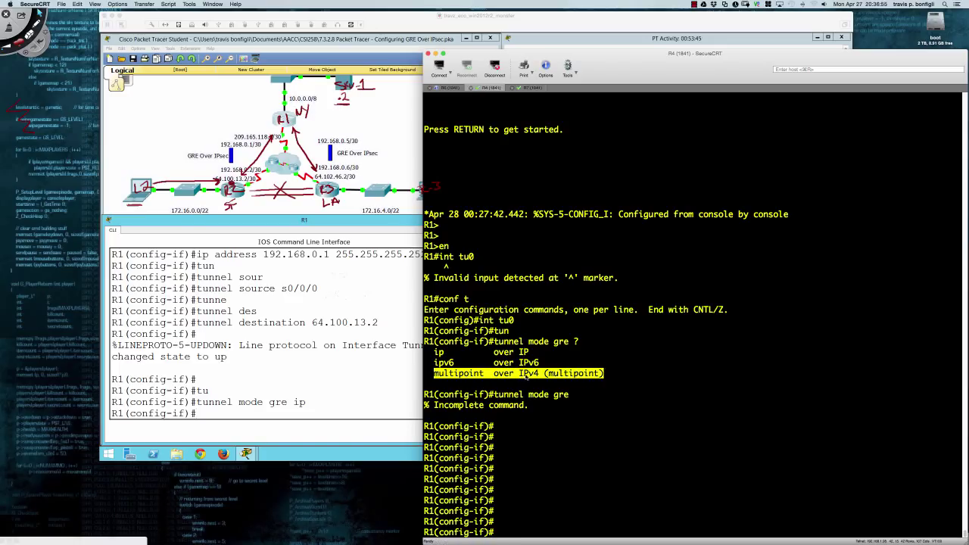
click(617, 372)
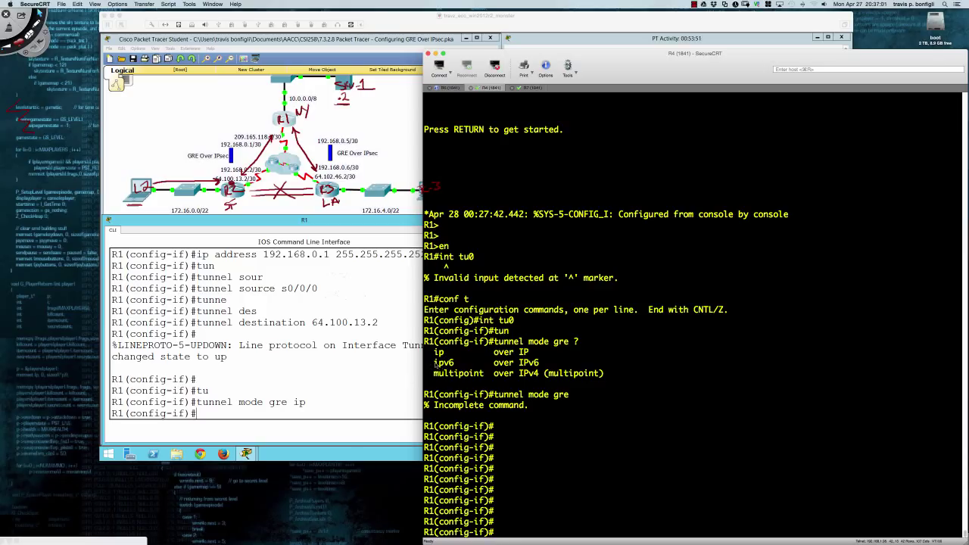
drag(435, 365, 539, 365)
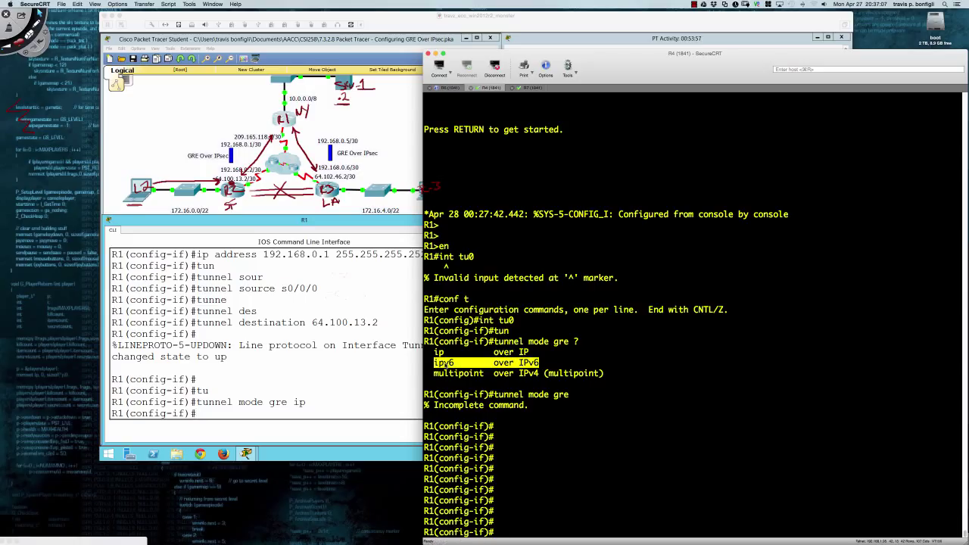
click(382, 386)
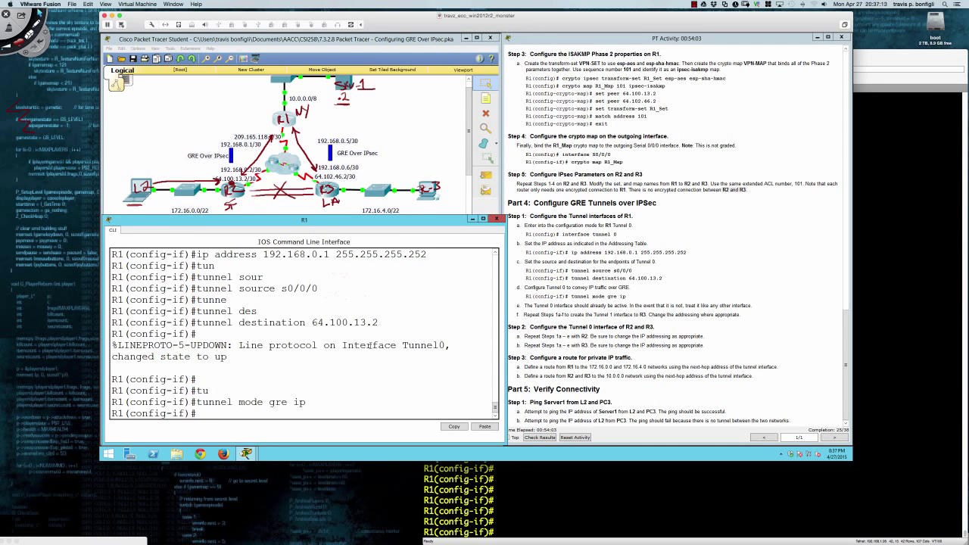
Highlight the lab instructions for creating Tunnel 1 and the Step 2 tasks for R2 and R3.
key(Return)
key(Return)
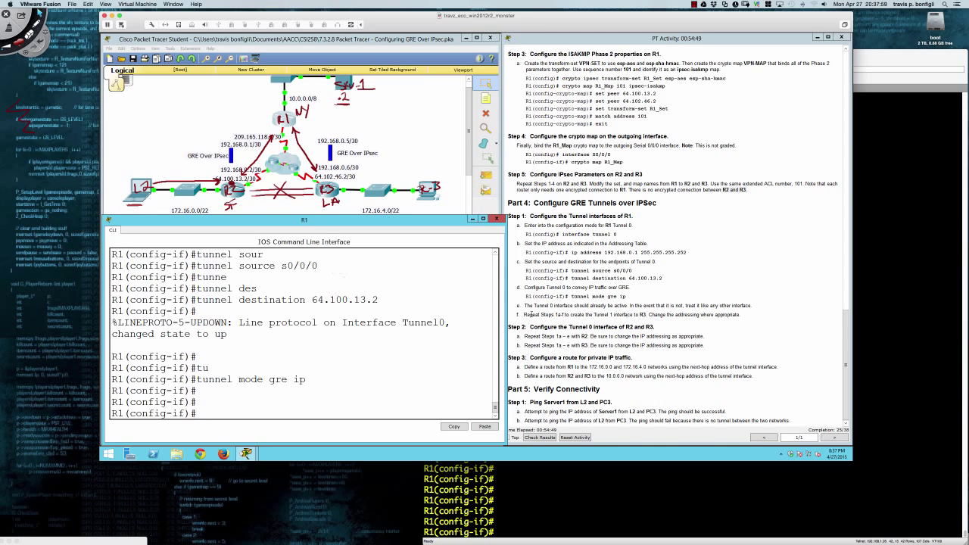
drag(529, 315, 729, 315)
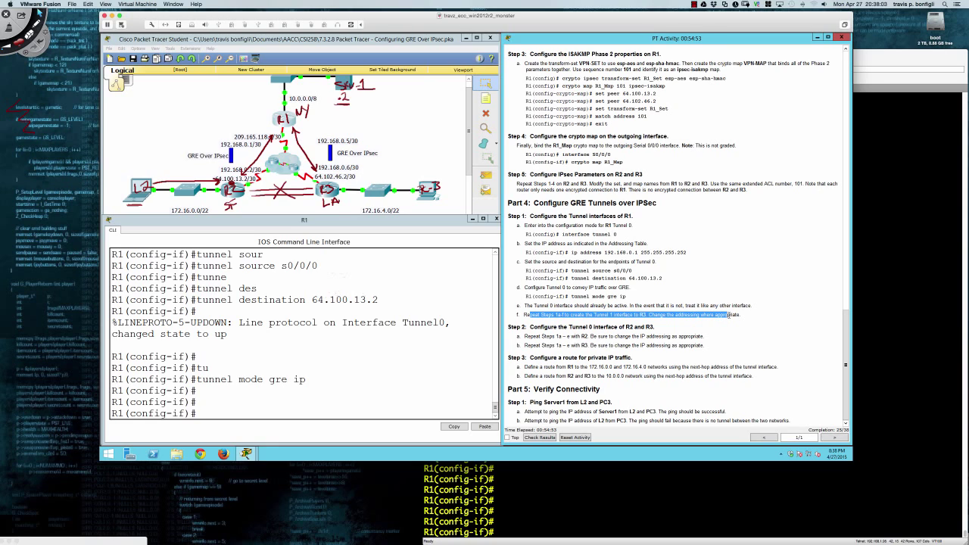
drag(541, 327, 709, 345)
click(632, 352)
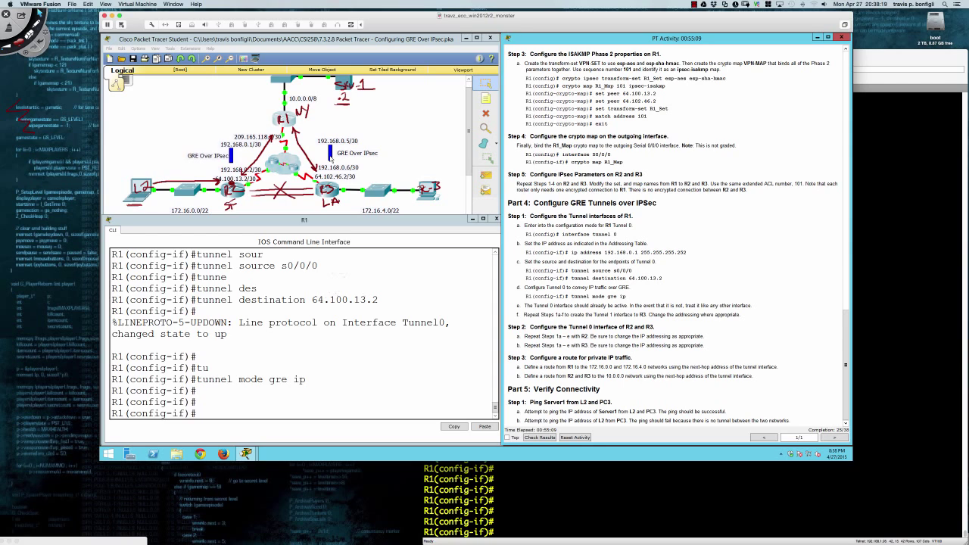
Exit configuration mode and save R1's configuration with wri mem, then open R2's CLI.
click(321, 352)
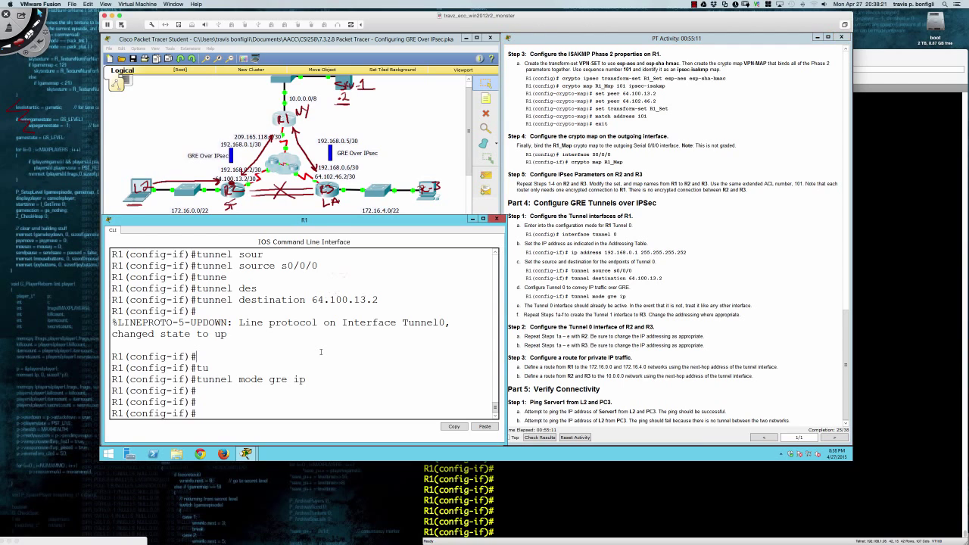
text(end)
key(Return)
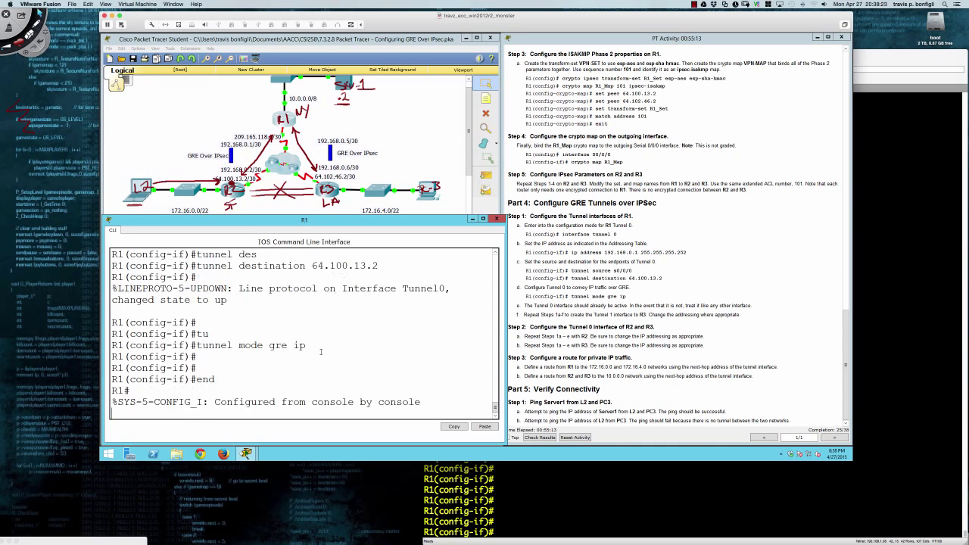
key(Return)
key(Return)
key(Return)
text(wir)
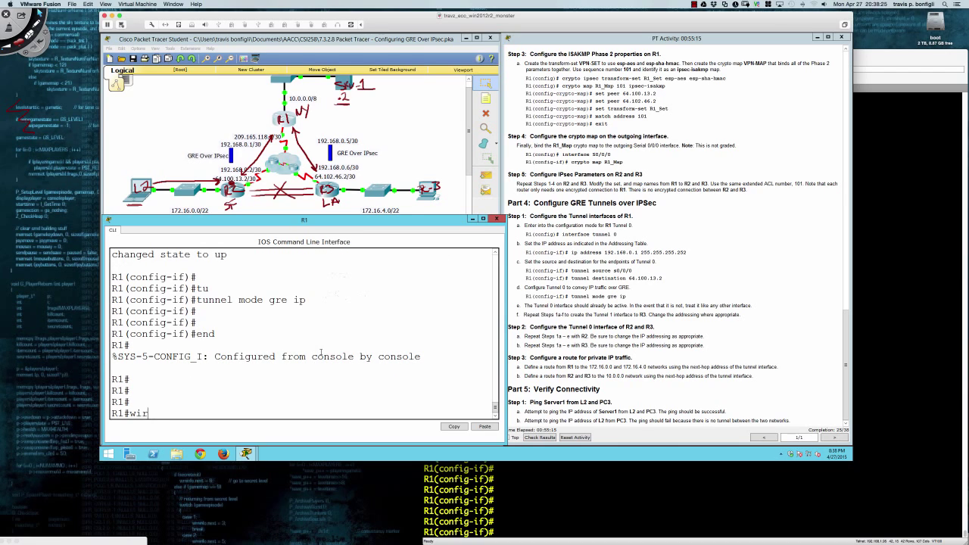
key(BackSpace)
key(BackSpace)
text(ri mem)
key(Return)
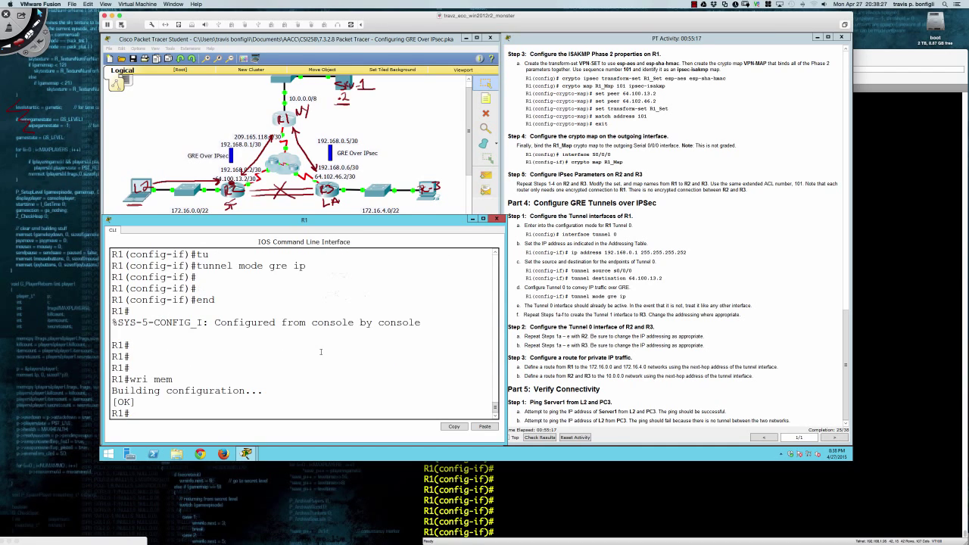
key(Return)
key(Return)
key(Return)
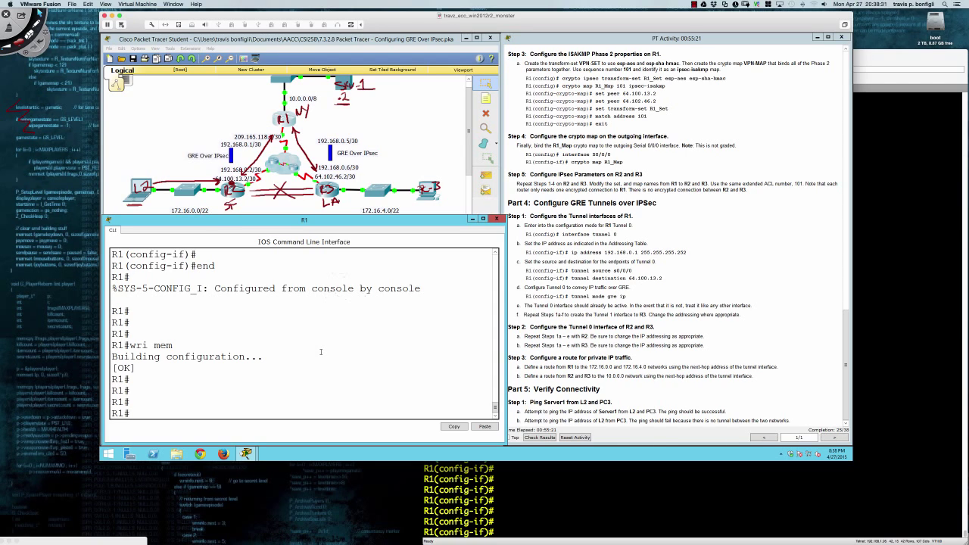
click(238, 198)
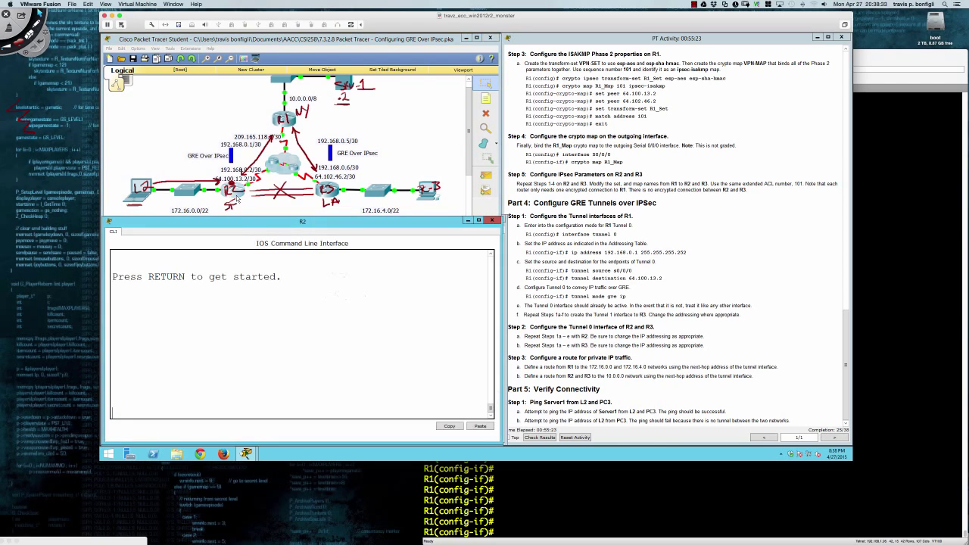
On R2, enter privileged and global configuration mode and open interface Tunnel0.
key(Return)
key(Return)
text(en)
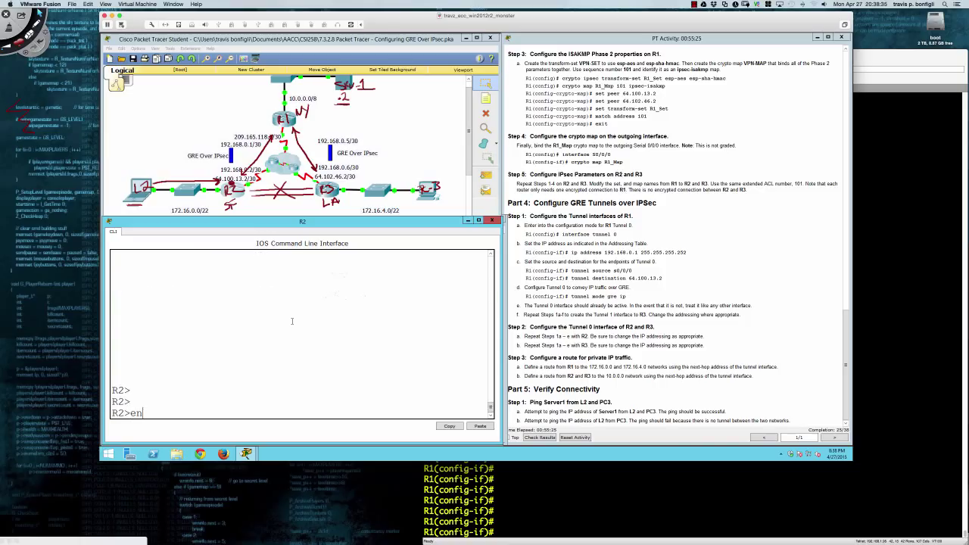
key(Return)
key(Return)
key(Return)
key(Return)
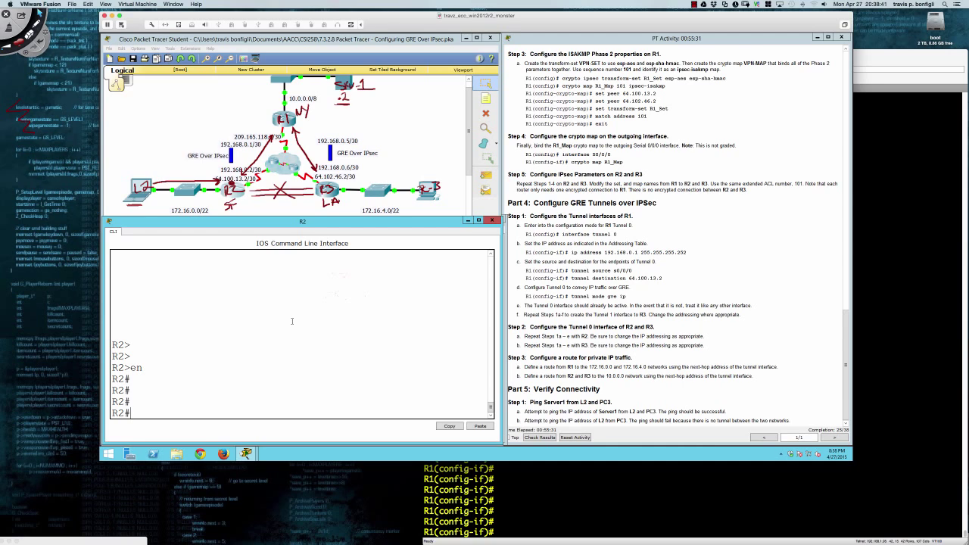
text(conf t)
key(Return)
key(Return)
key(Return)
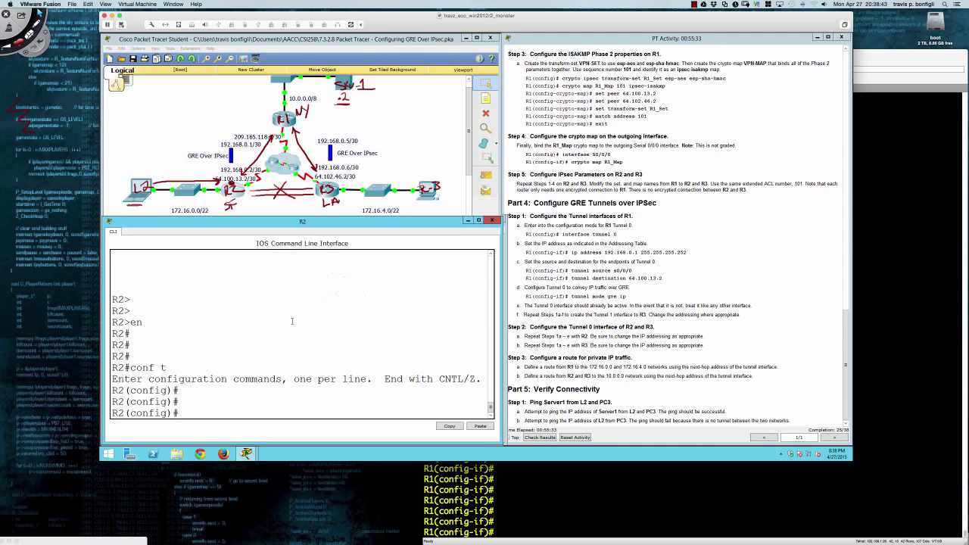
text(int ru)
key(Tab)
key(BackSpace)
key(BackSpace)
text(tu)
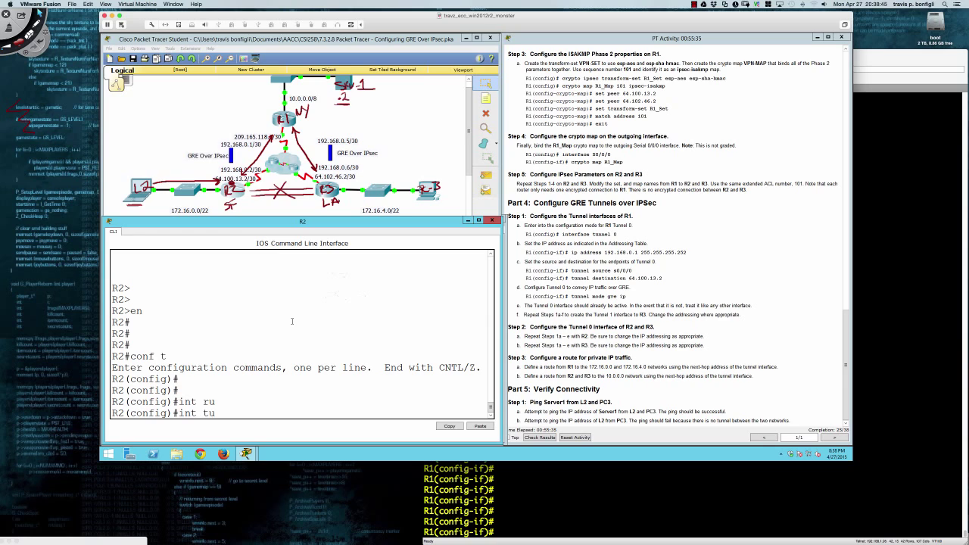
text(0)
key(Return)
key(Return)
key(Return)
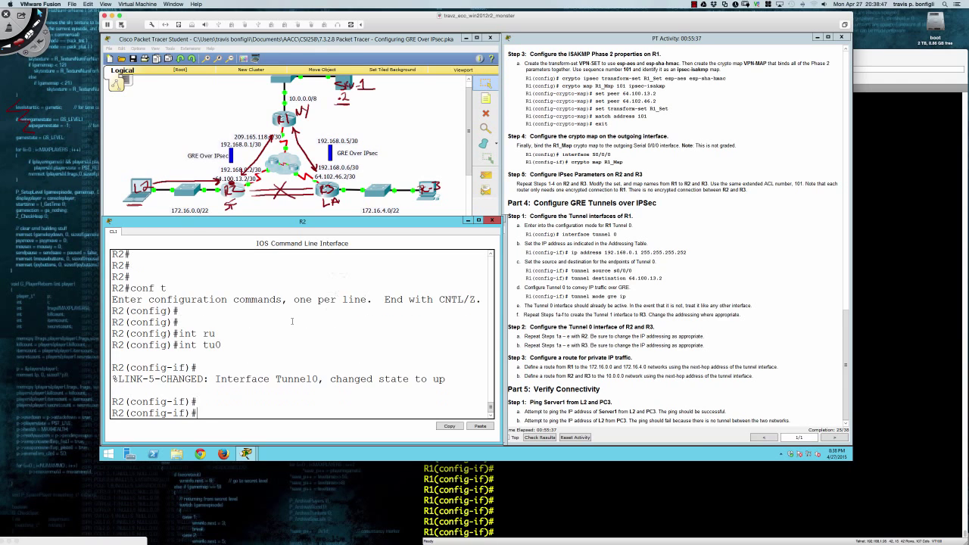
Give R2's Tunnel0 address 192.168.0.2 255.255.255.252 and tunnel source s0/0/0.
text(ip)
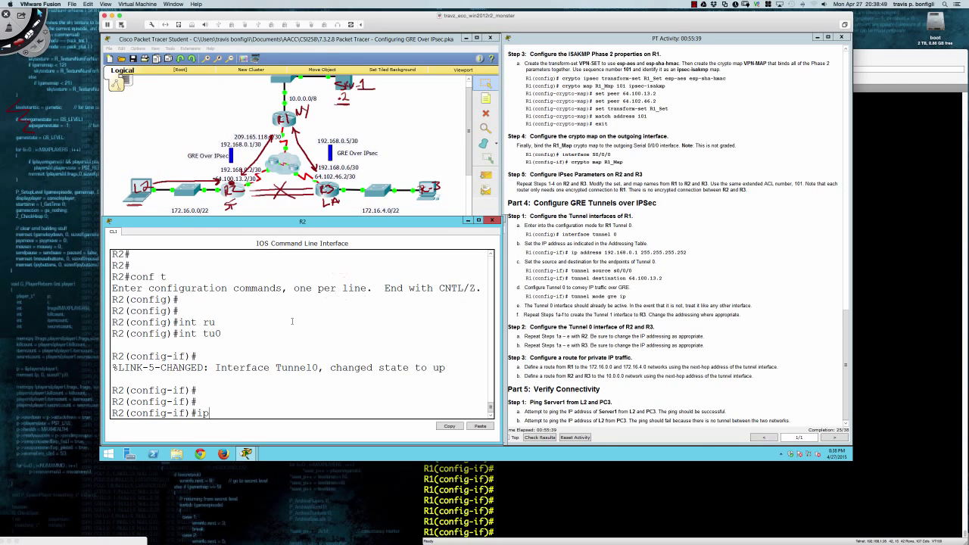
text( add)
key(Tab)
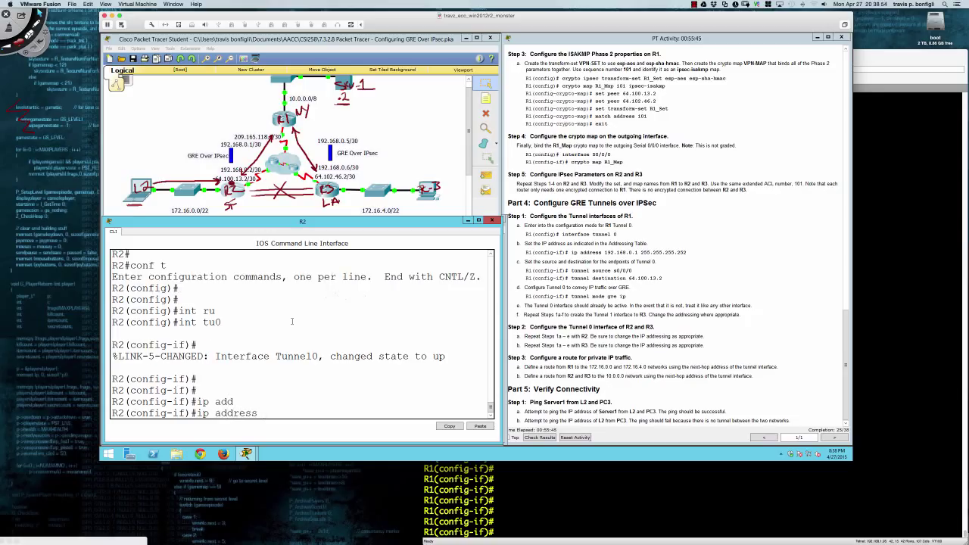
text(192.168.0.2)
text(255.255.255.252)
key(Return)
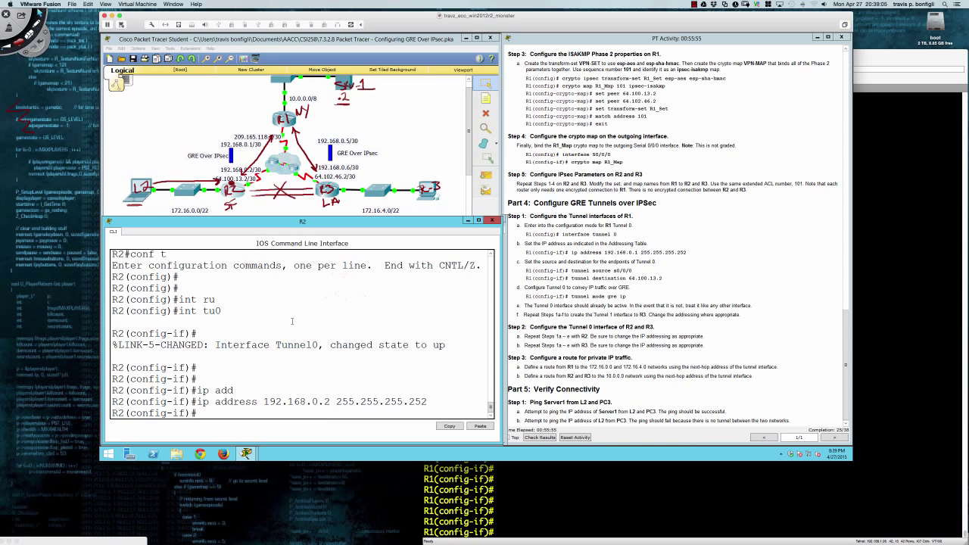
text(tun)
key(Tab)
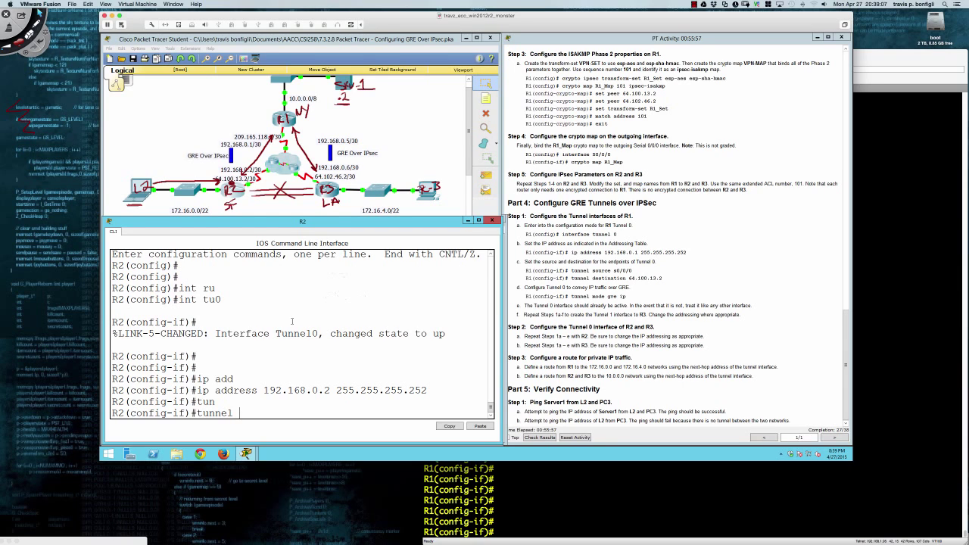
text(sou)
key(Tab)
text(s)
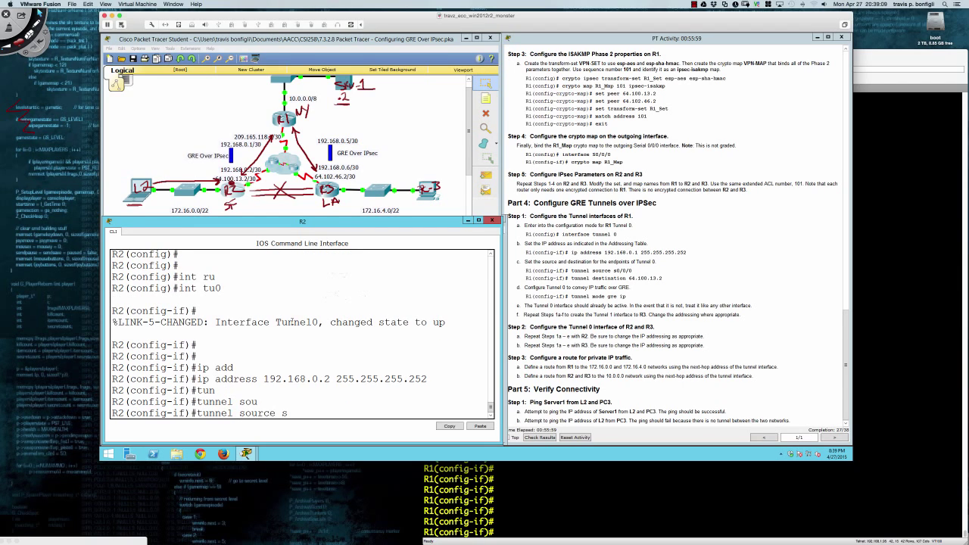
text(0/0/0)
key(Return)
Set R2's Tunnel0 destination to 209.165.118.2 and tunnel mode gre ip.
text(tune)
key(Tab)
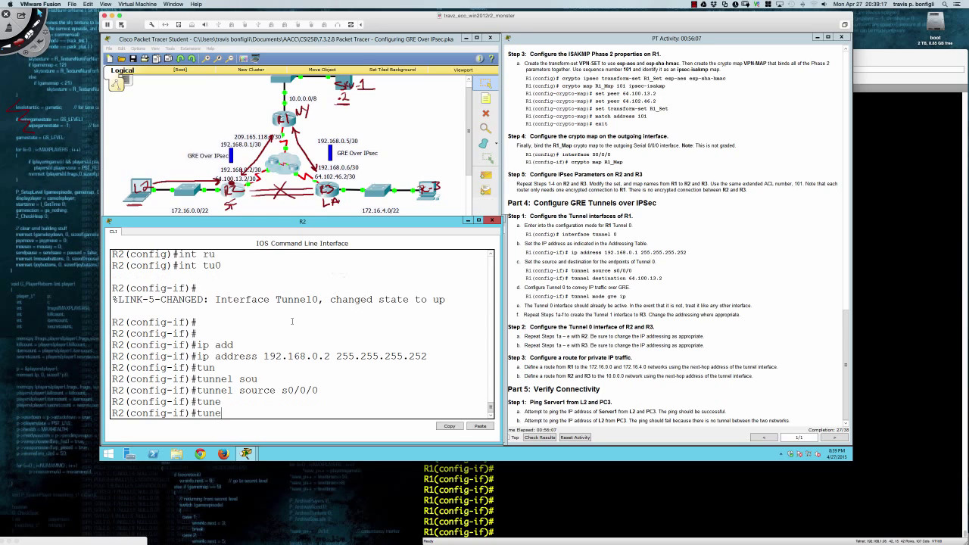
key(BackSpace)
text(n)
key(Tab)
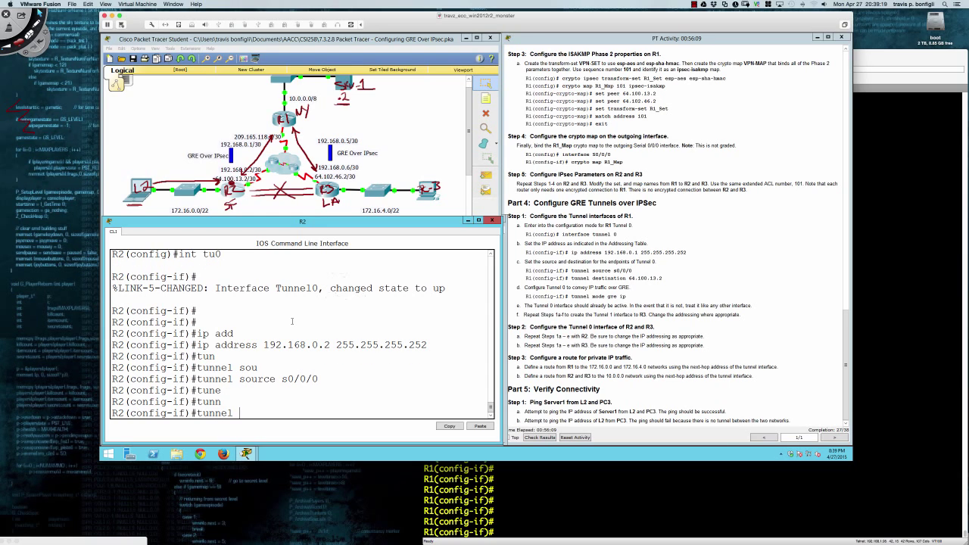
text(des)
key(Tab)
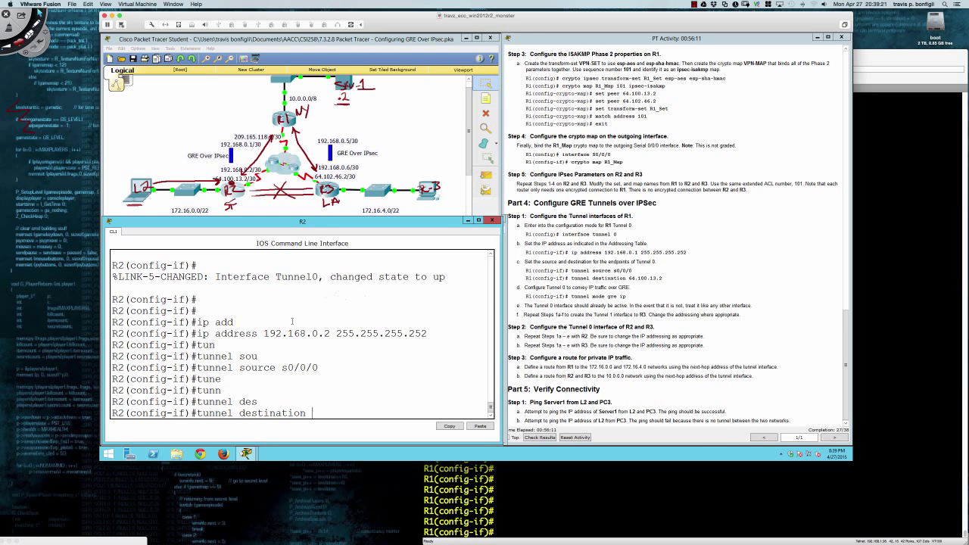
text(209.165.118.2)
key(Return)
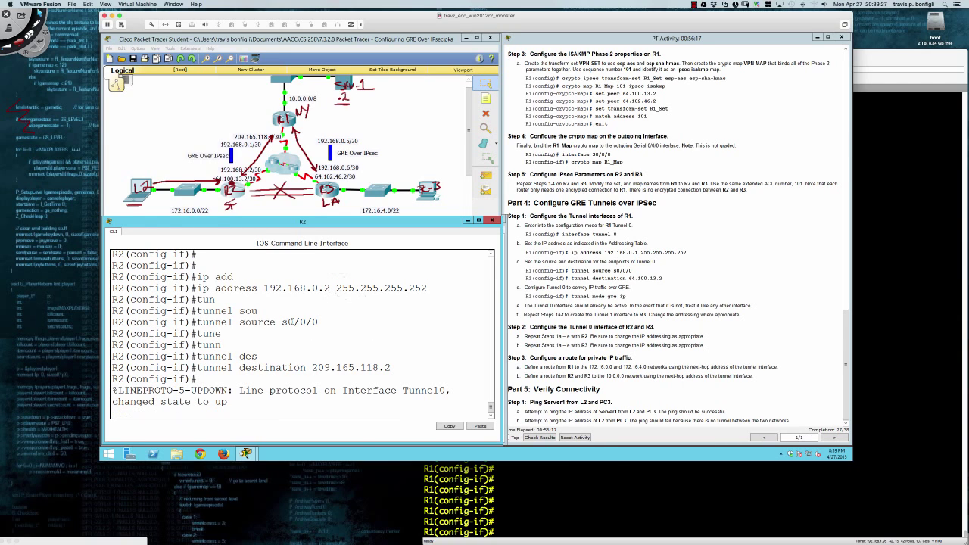
key(Return)
key(Return)
key(Return)
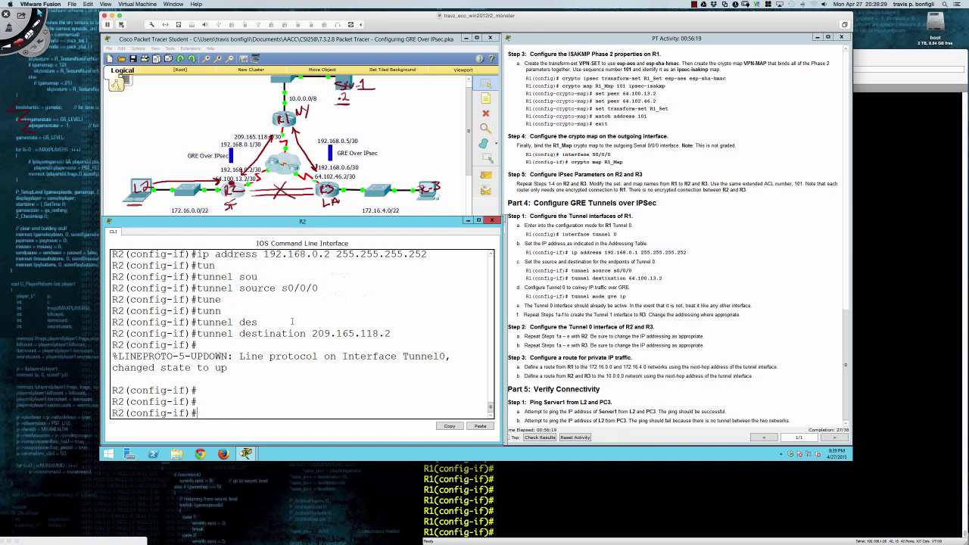
text(tun)
key(Tab)
text(mode )
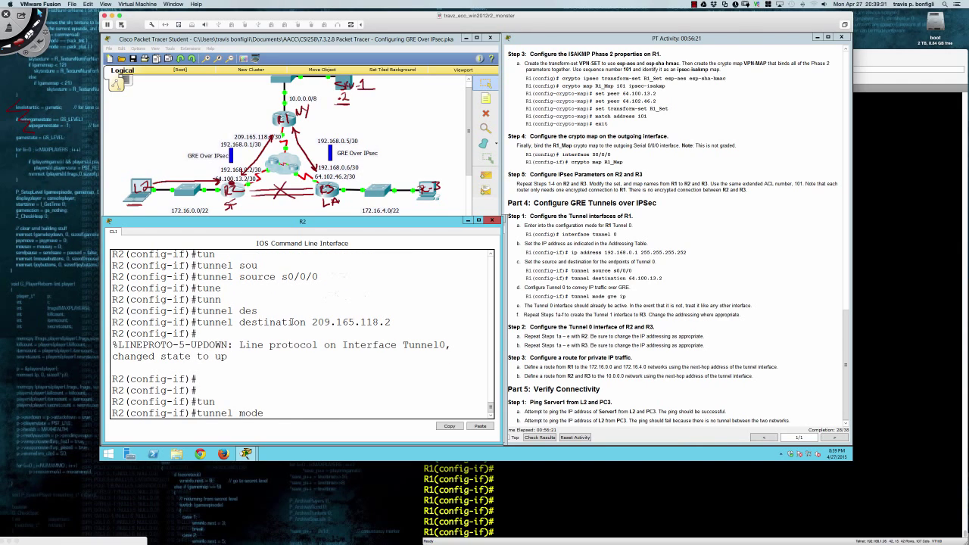
text(gre ip)
key(Return)
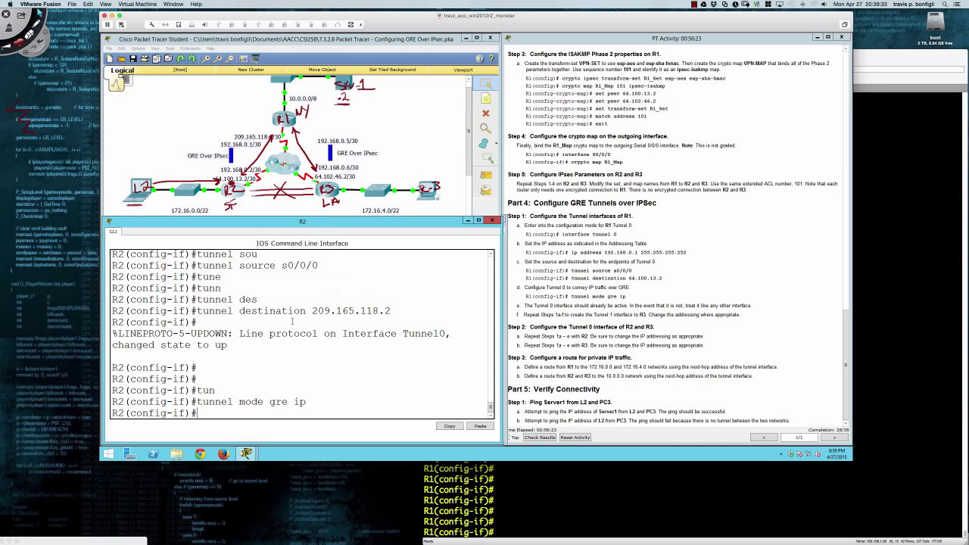
key(Return)
key(Return)
key(Return)
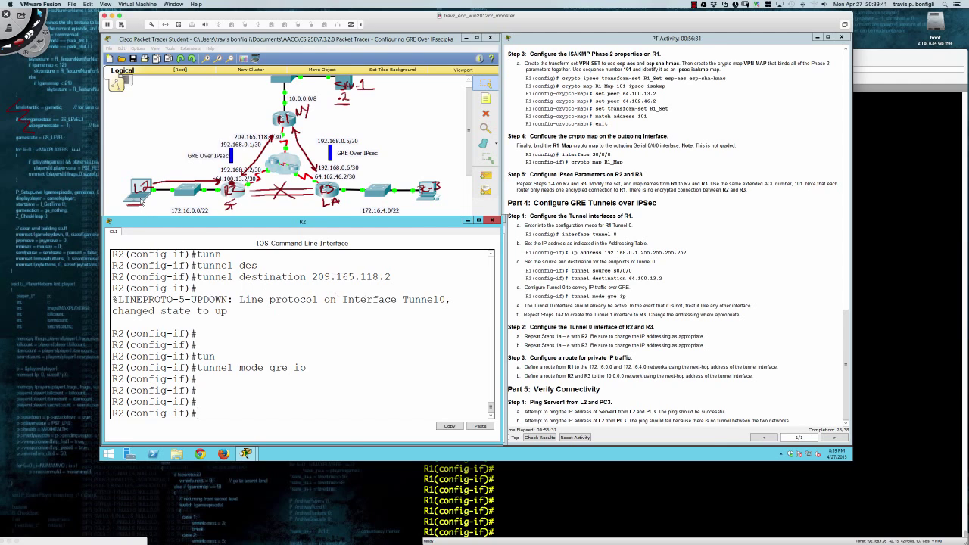
click(141, 199)
From L2's command prompt, ping and traceroute 10.0.0.2, reaching it in 3 hops via 172.16.0.1.
click(140, 199)
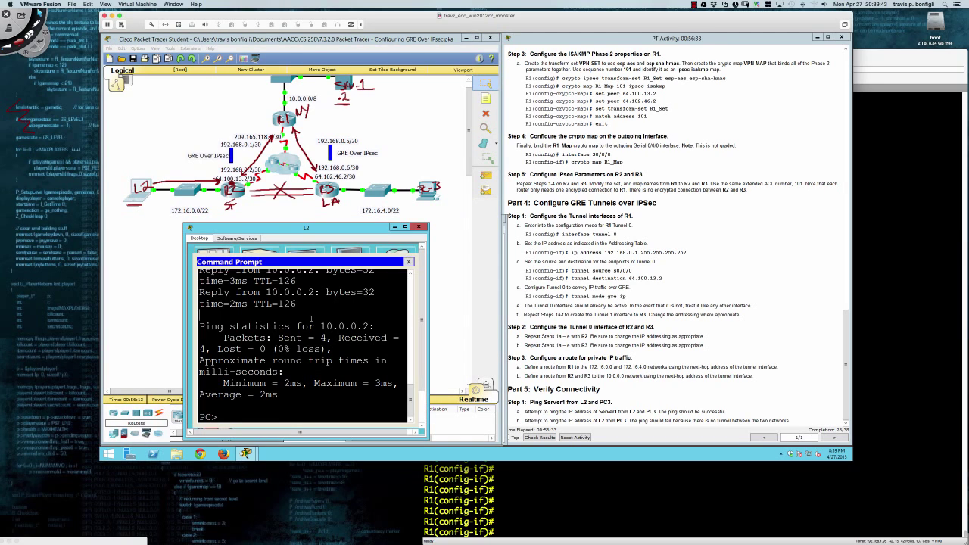
key(Return)
key(Return)
key(Return)
text(pin)
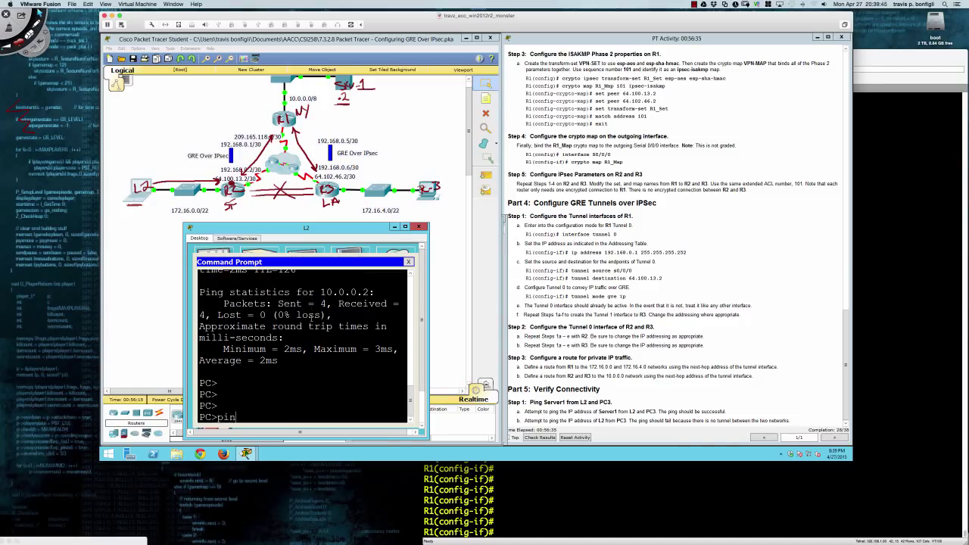
text(g 10.0.0.2)
key(Return)
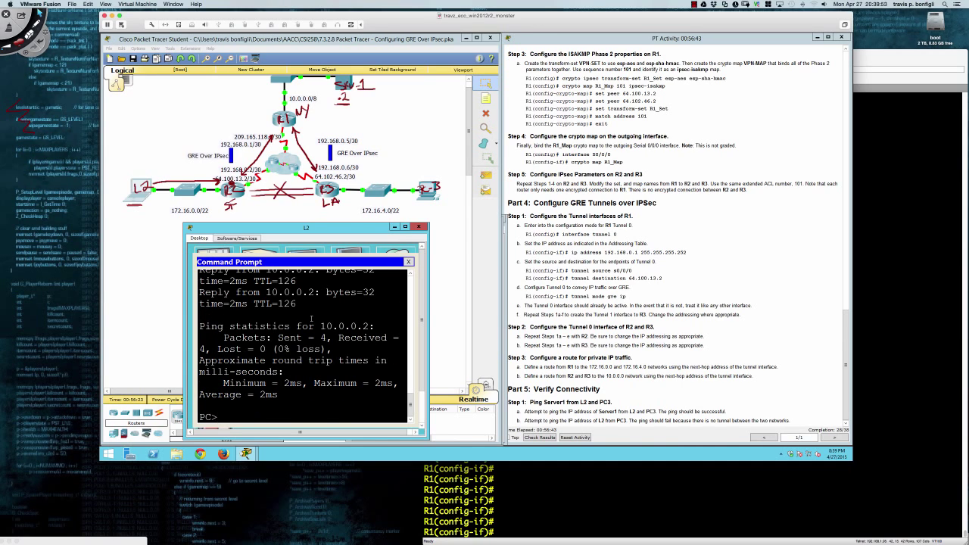
text(tracert 10.0.0.2)
key(Return)
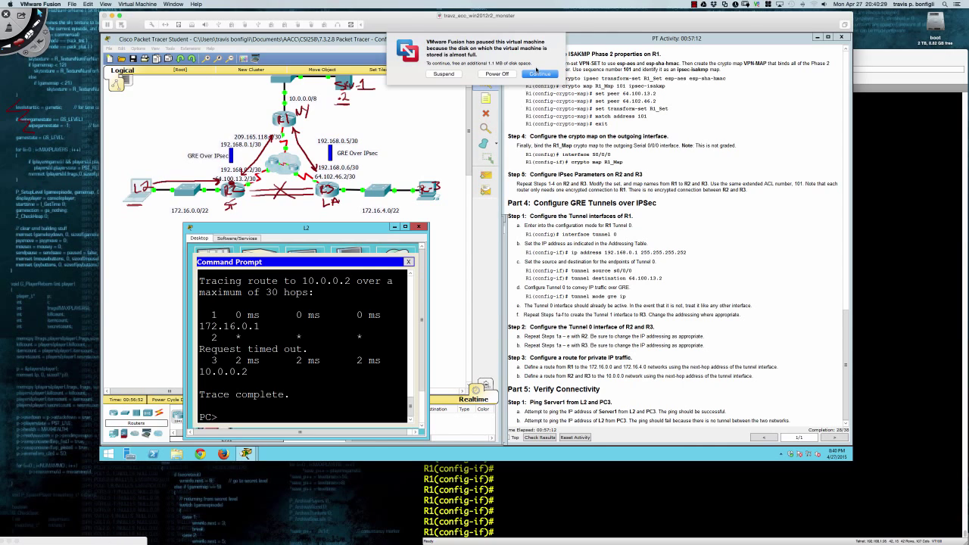
Resume the virtual machine and pause the screen recording.
click(536, 73)
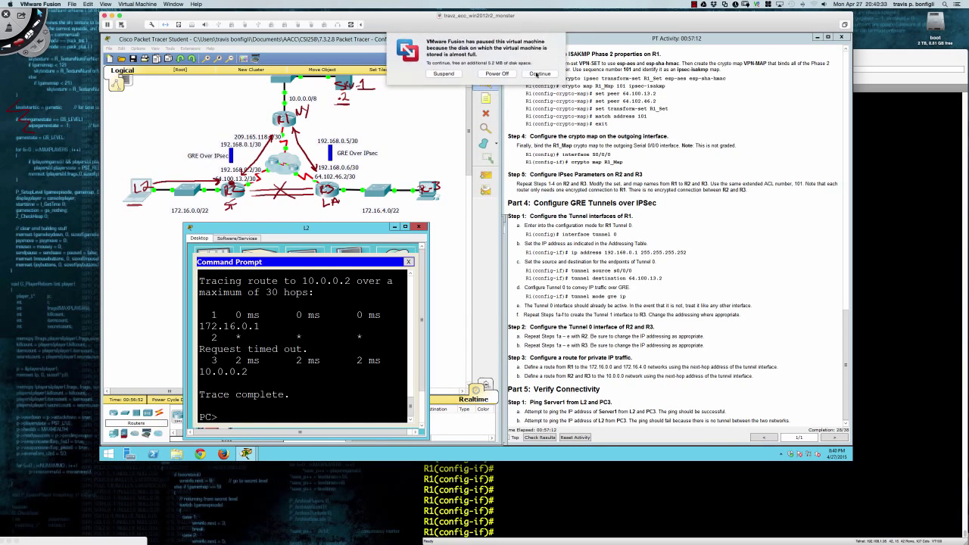
click(695, 4)
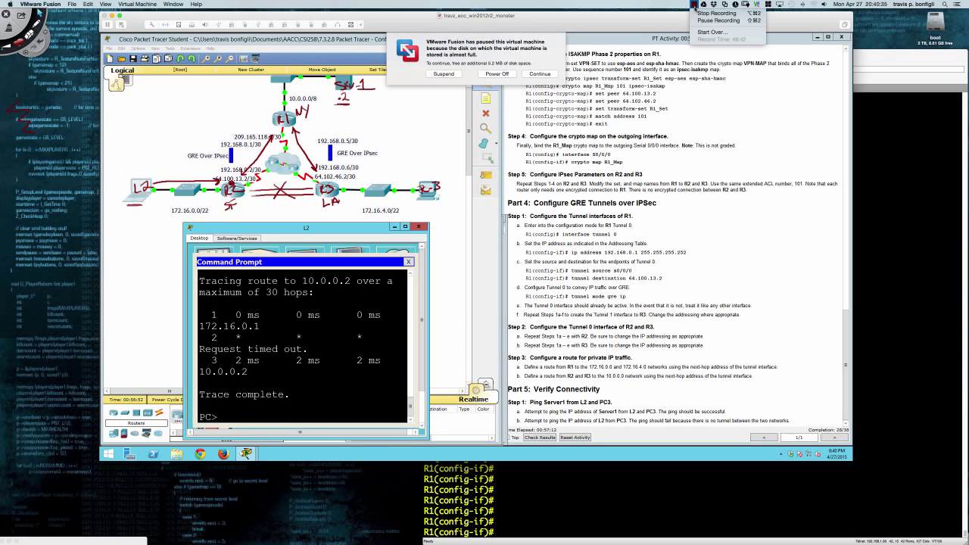
click(701, 21)
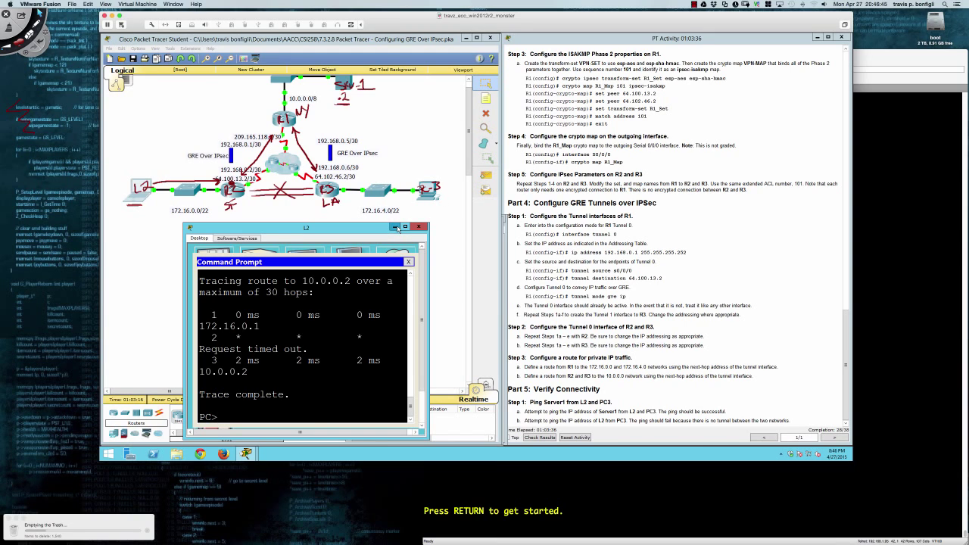
Minimize L2's window, review R2's console output, then switch to router R3.
click(395, 228)
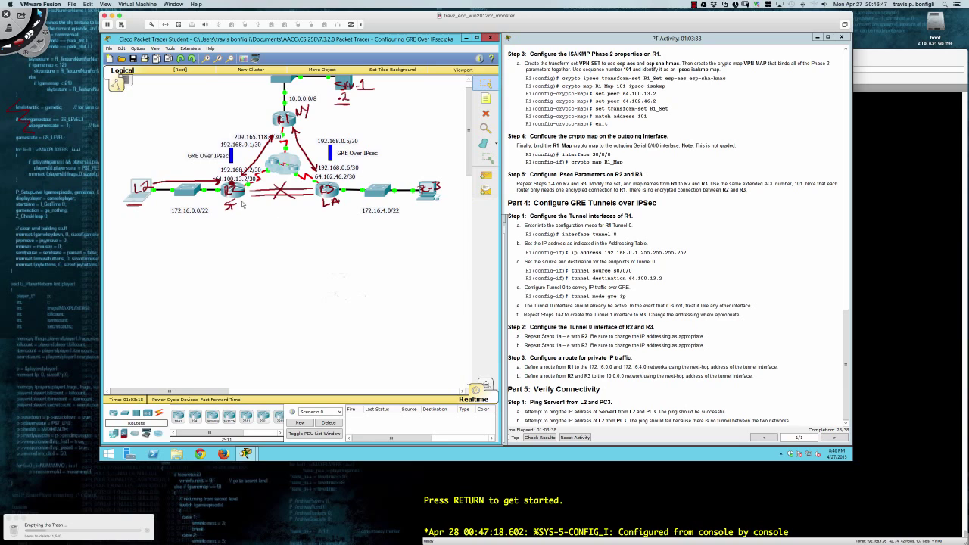
click(240, 198)
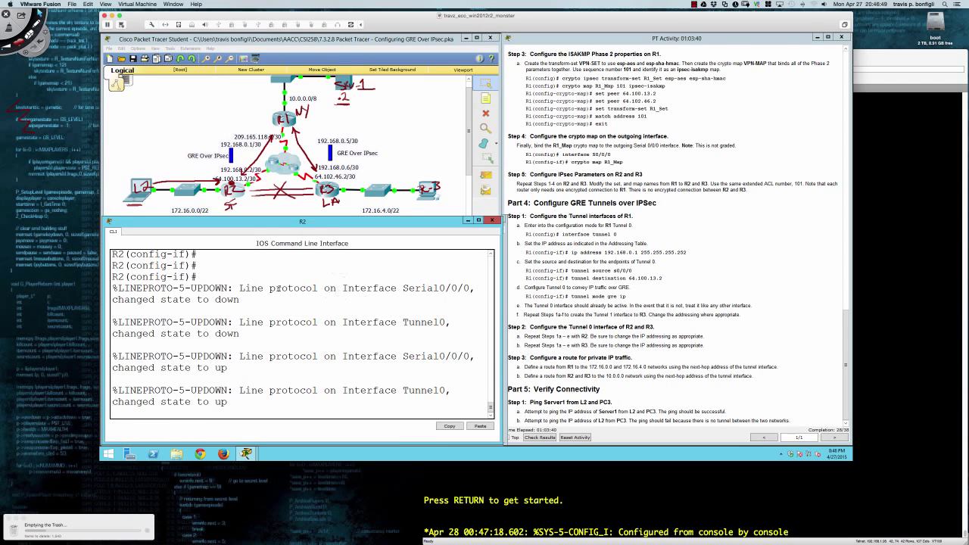
key(Return)
key(Return)
key(Return)
key(Return)
key(Return)
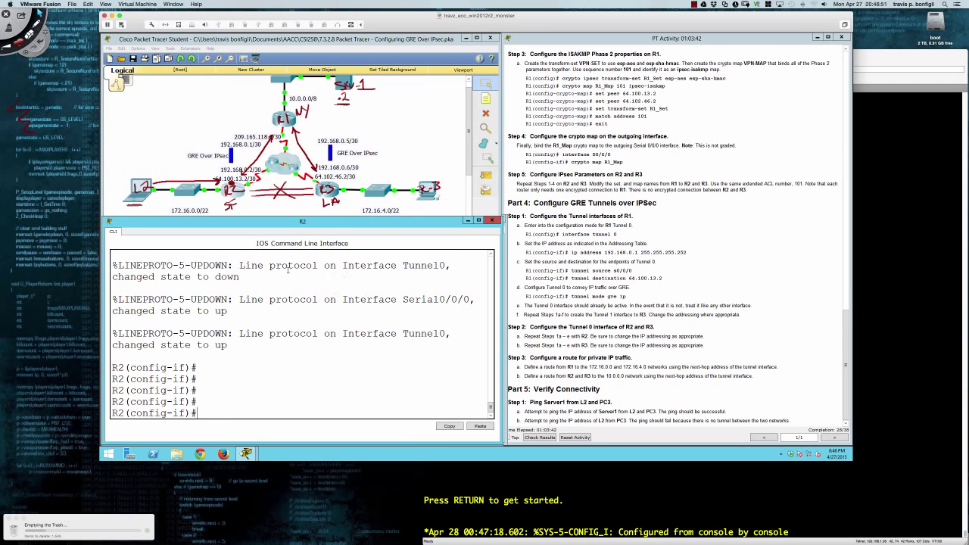
scroll(596, 277, up, 1)
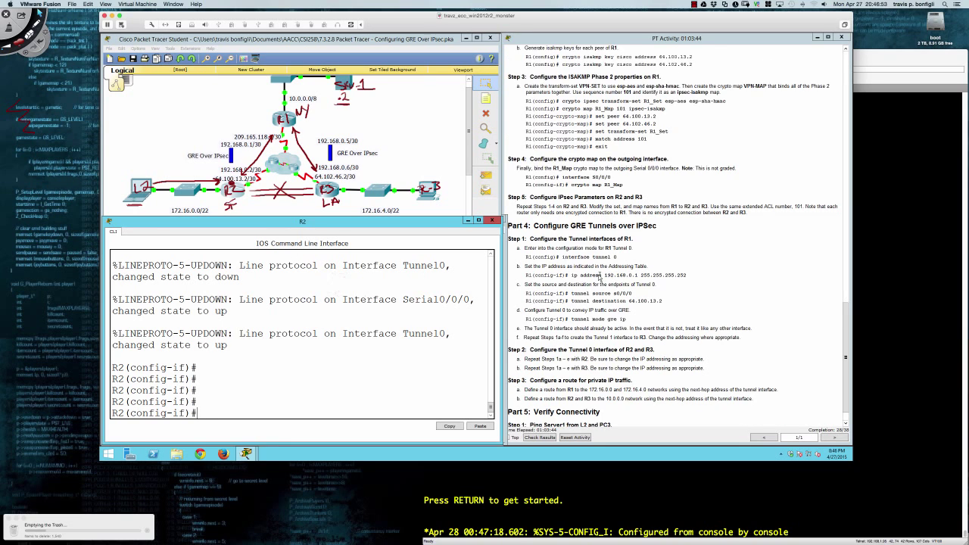
scroll(596, 277, down, 1)
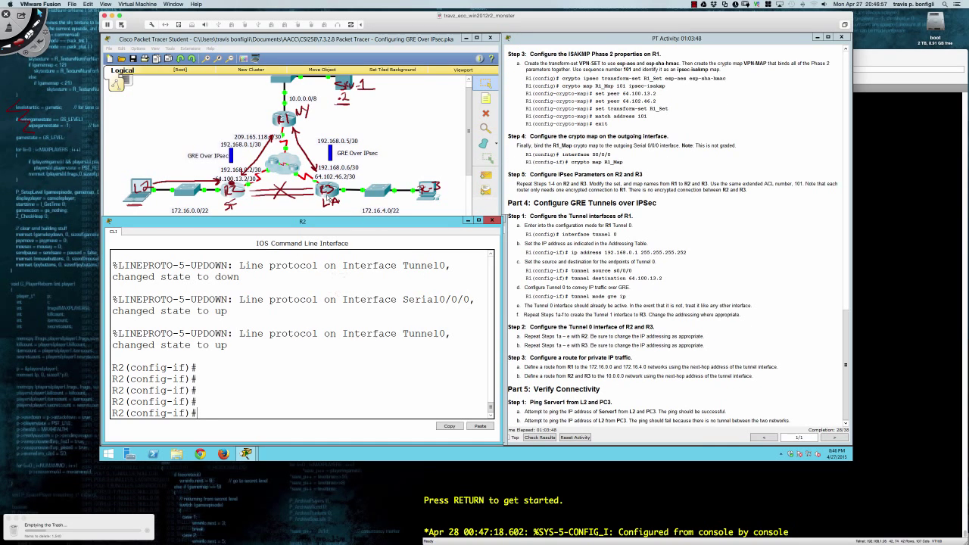
scroll(278, 299, up, 5)
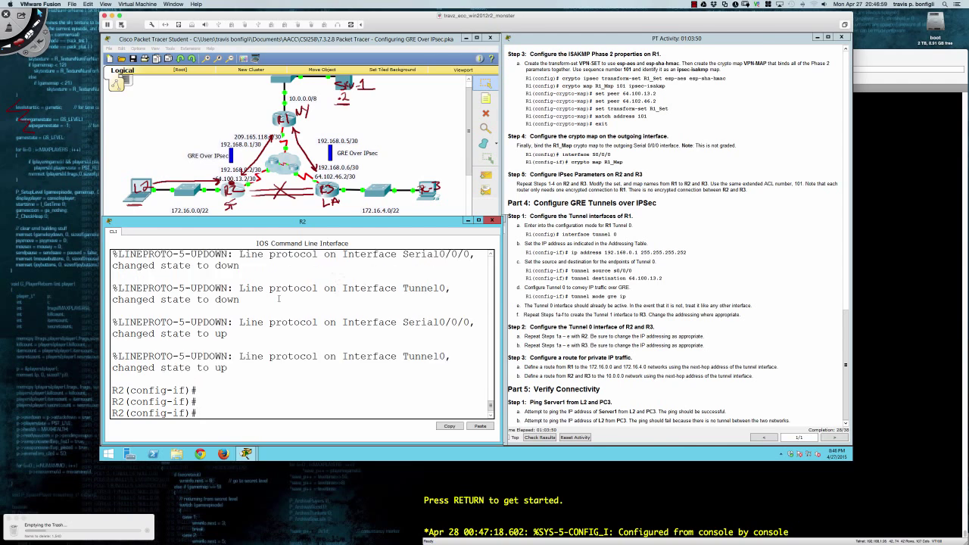
scroll(279, 299, down, 5)
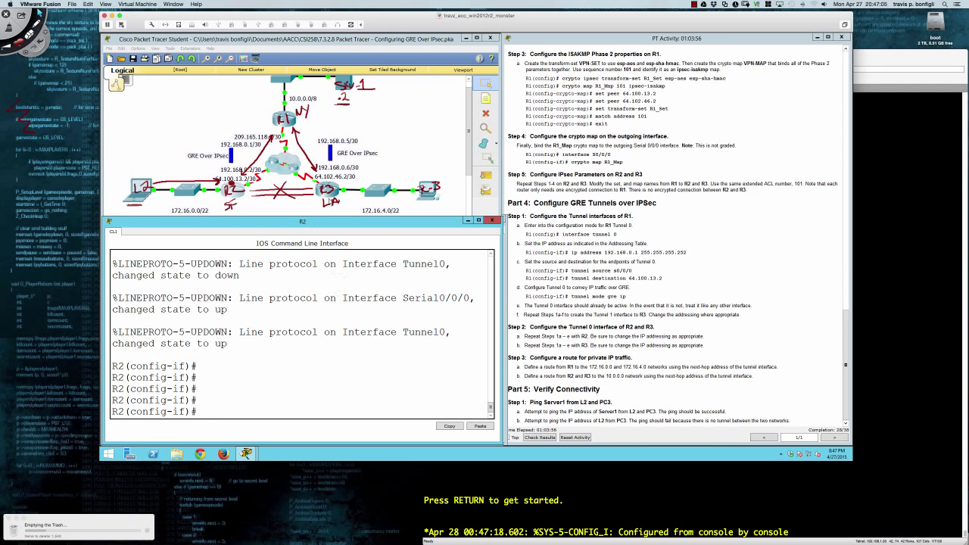
click(329, 197)
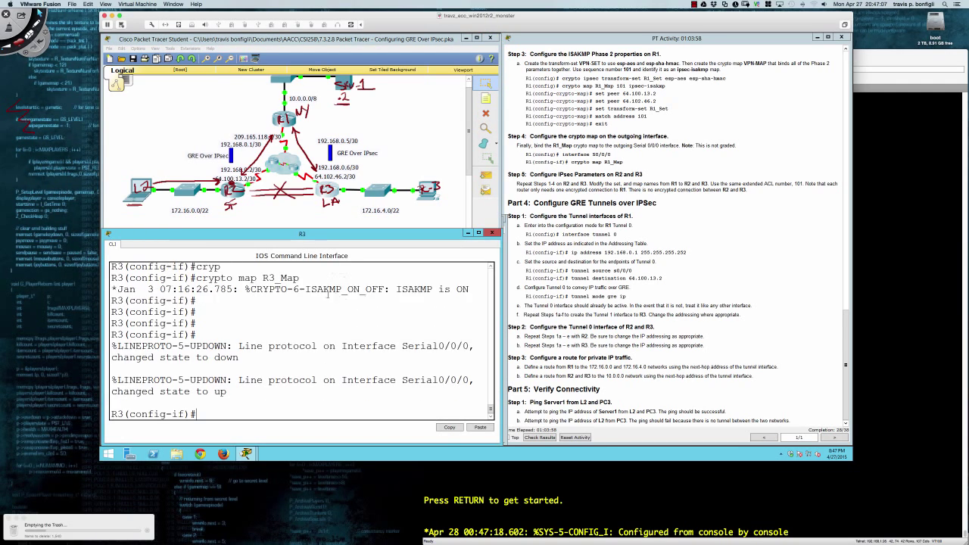
Give R3's Tunnel0 the address 192.168.0.6 255.255.255.252.
key(Return)
key(Return)
key(Return)
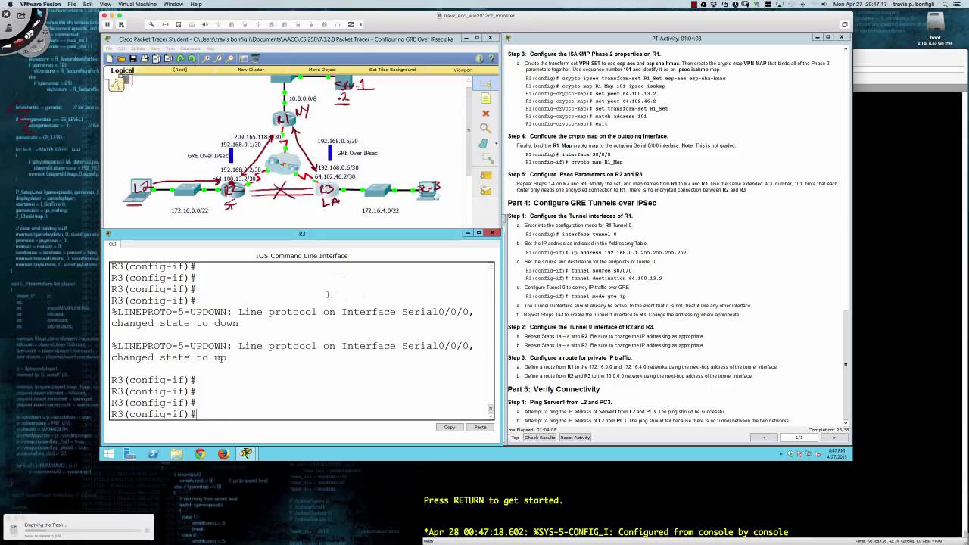
text(int tu0)
key(Return)
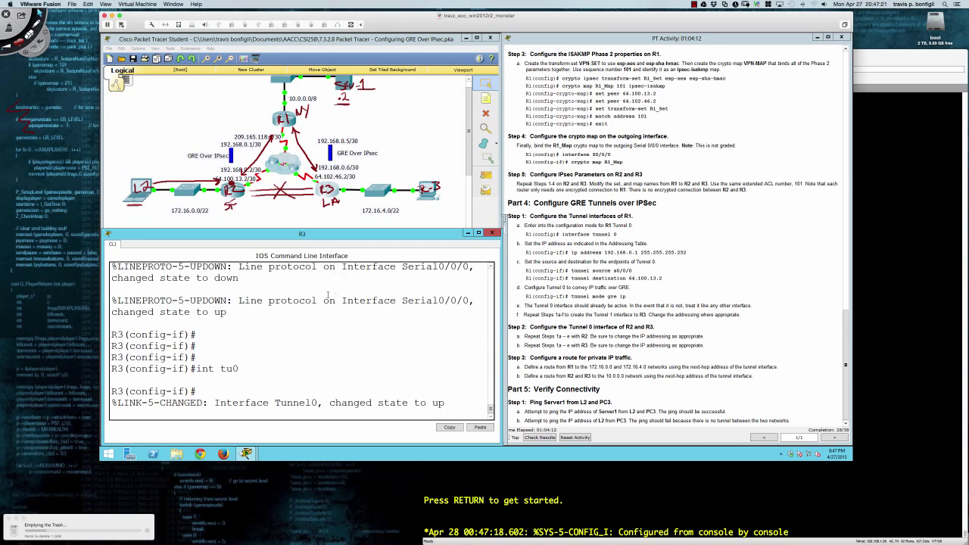
key(Return)
key(Return)
text(ip add)
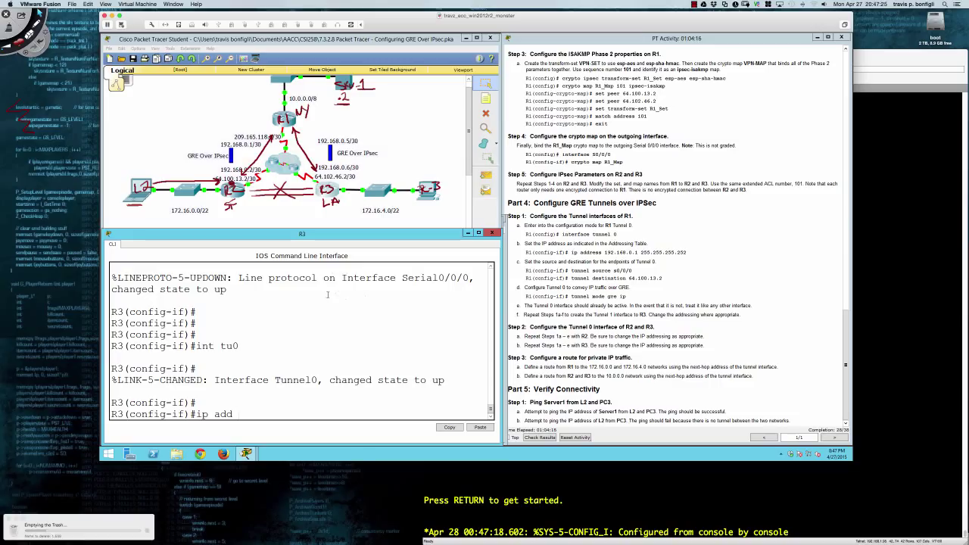
text( 192.168.0.6 255.255.255.252)
key(Return)
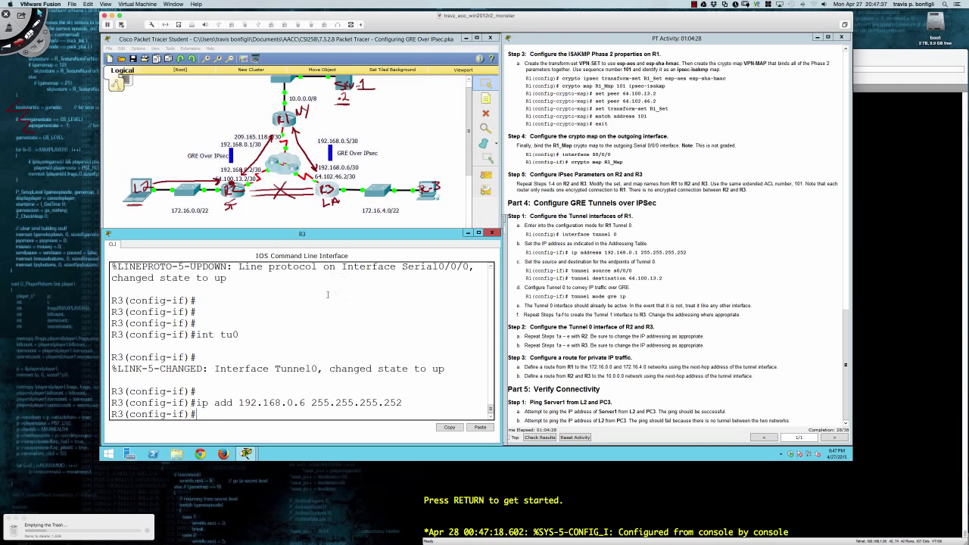
Make Serial0/0/0 Tunnel0's source and start the tunnel destination command.
text(tun)
key(Tab)
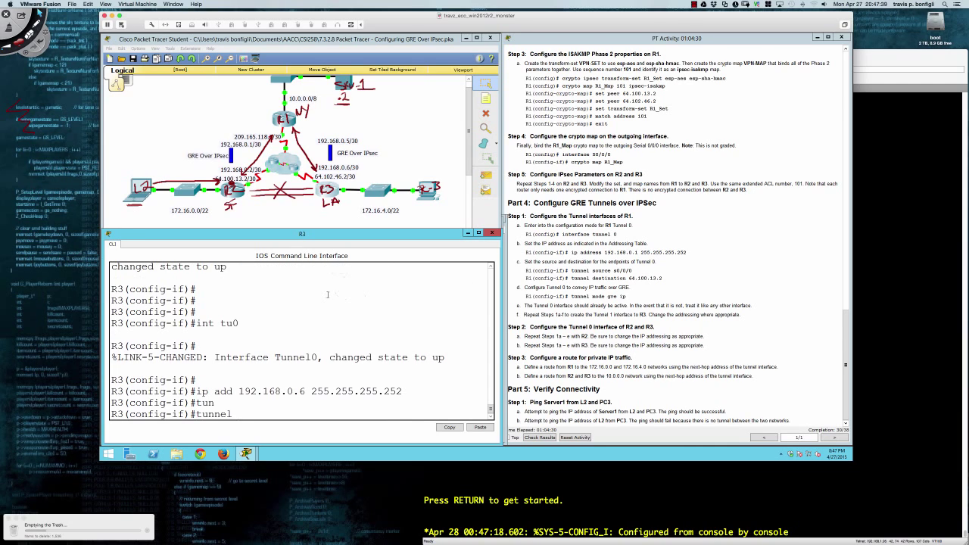
text(sou)
key(Tab)
text(s0/0/0)
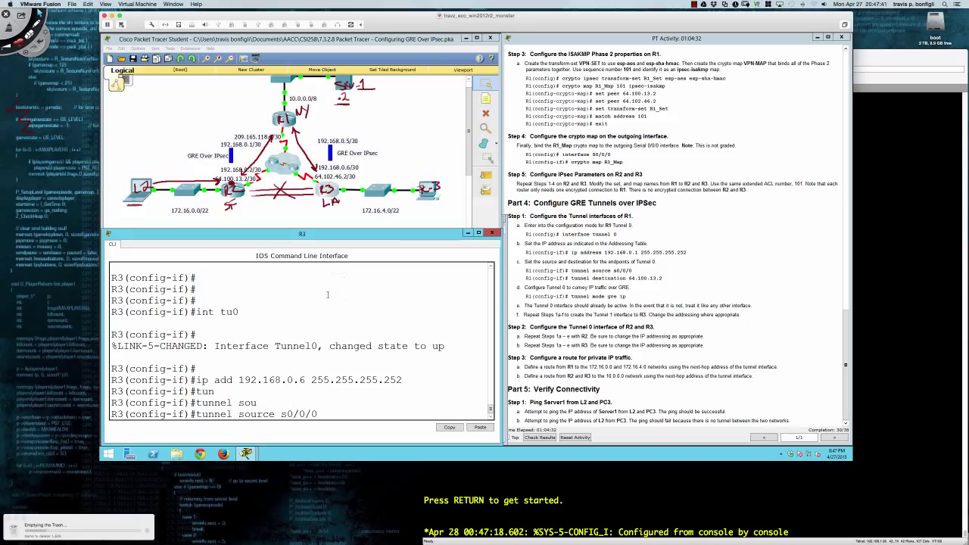
key(Return)
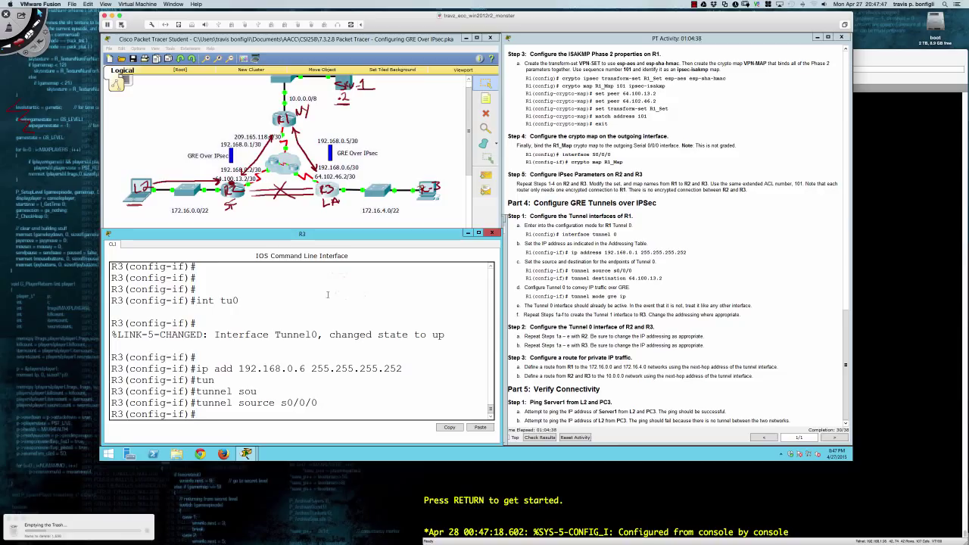
text(tun)
key(Tab)
text(des)
key(Tab)
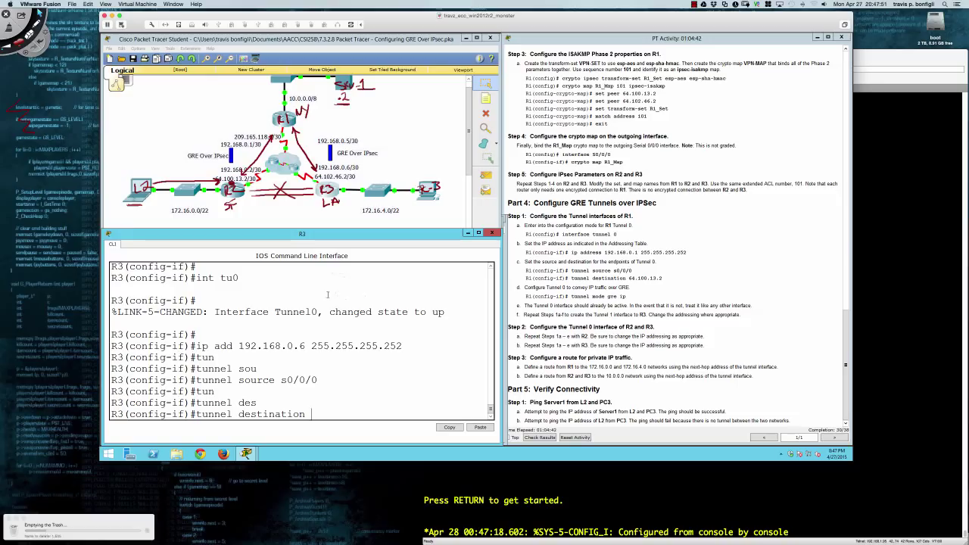
Set R3's Tunnel0 destination to 209.165.118.2 and tunnel mode to gre ip.
text(209.165.118.2)
key(Return)
text(tun)
key(Tab)
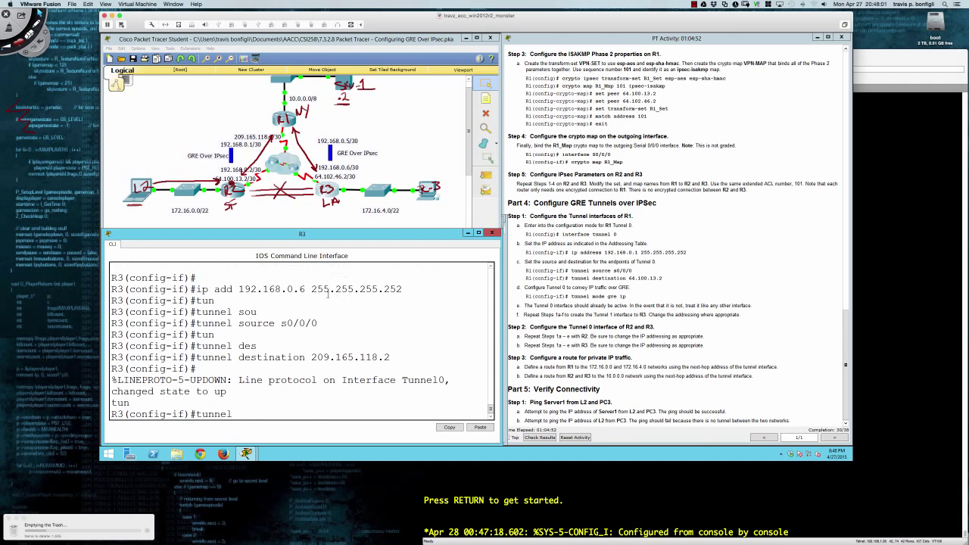
text(mode gre ip)
key(Return)
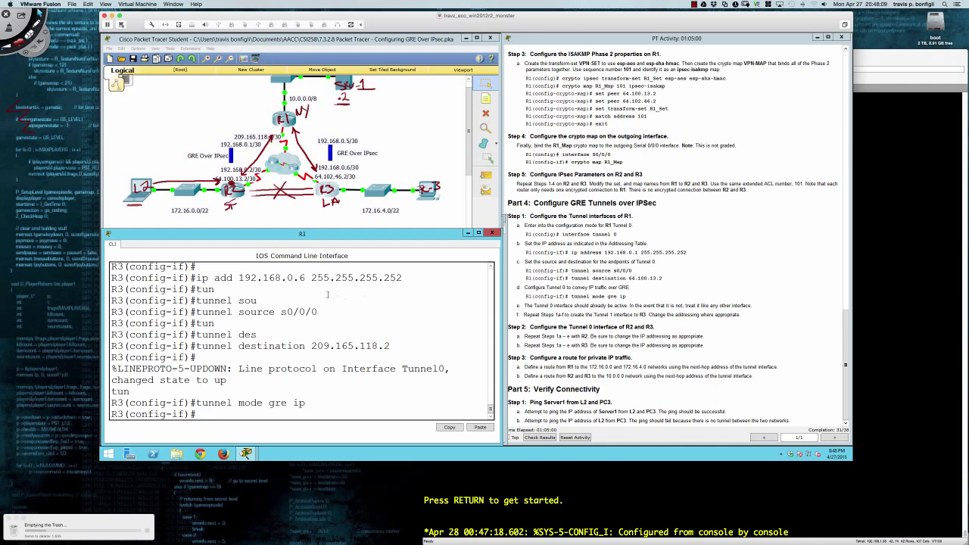
key(Return)
key(Return)
key(Return)
key(Return)
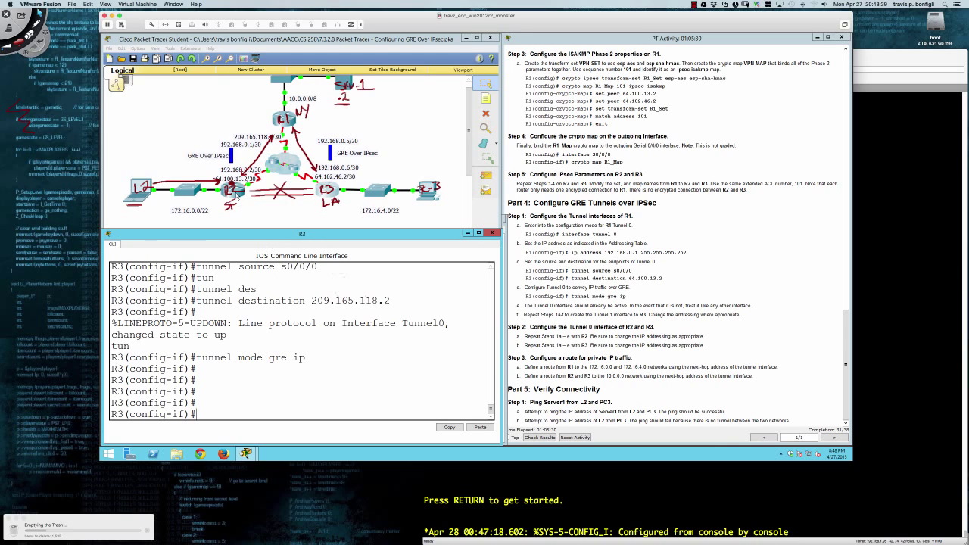
Run 'do sh ip route' on R2 and highlight the S* default route via Serial0/0/0.
click(136, 196)
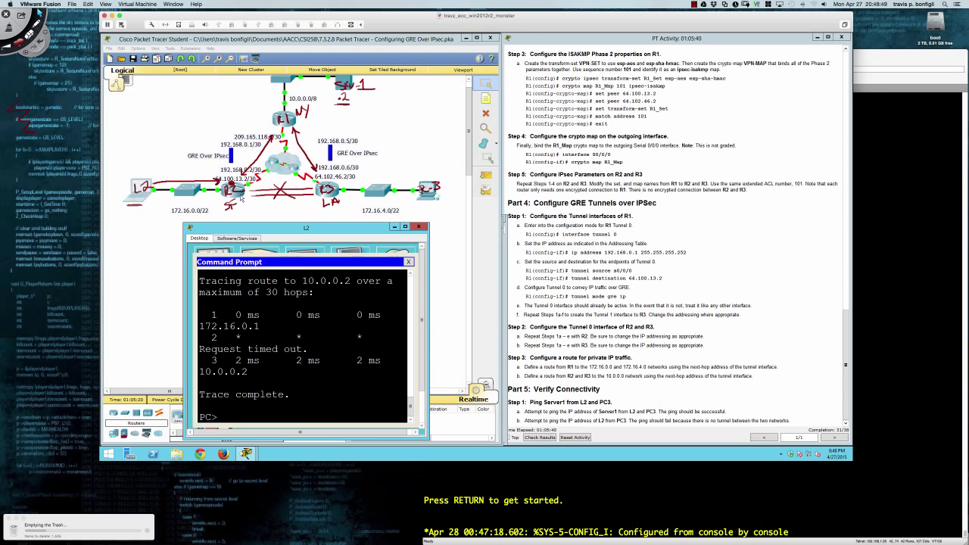
click(241, 197)
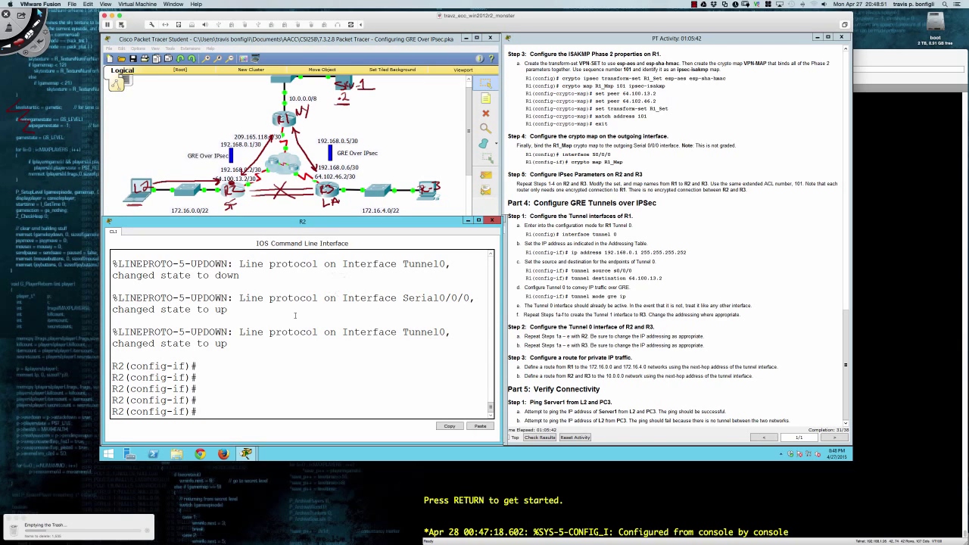
text(sh ip route)
key(Return)
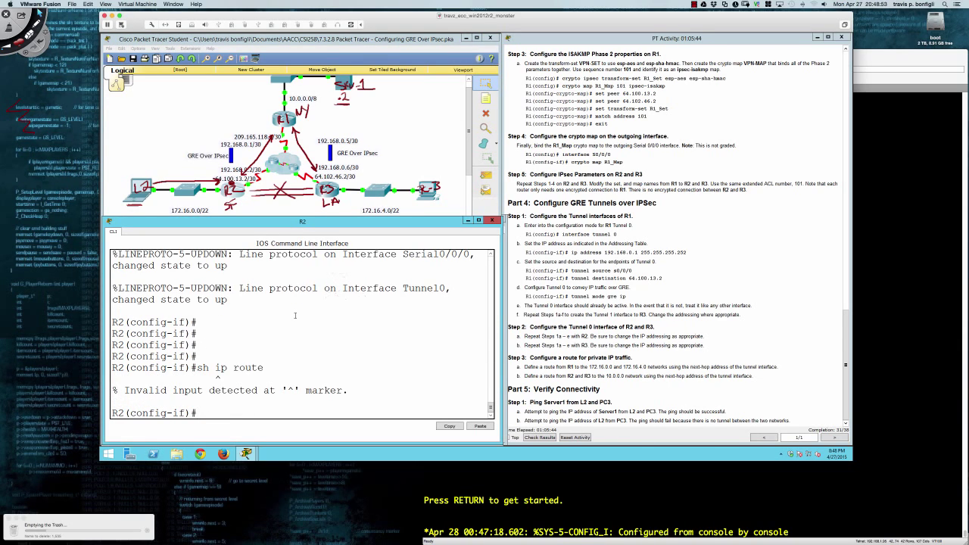
text(do sh ip route)
key(Return)
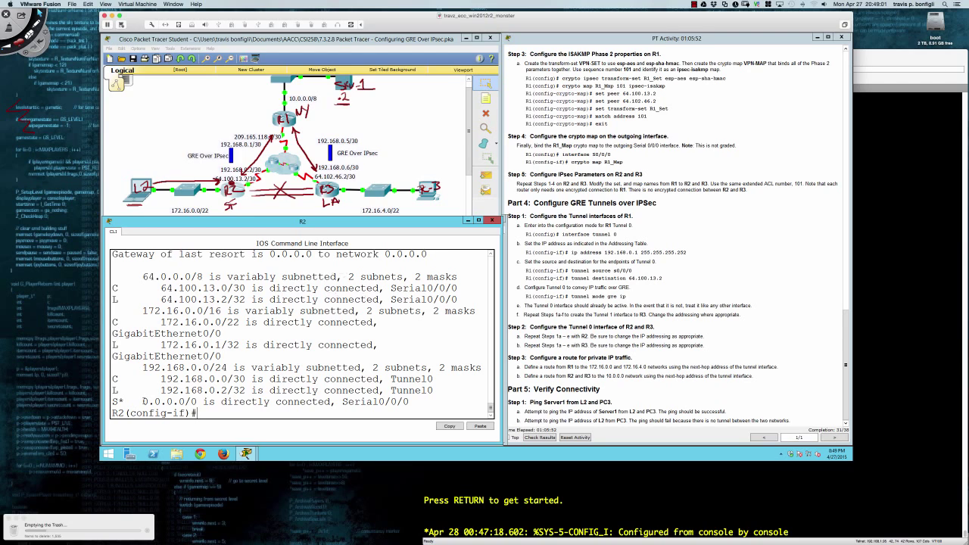
drag(143, 402, 244, 410)
drag(364, 409, 410, 402)
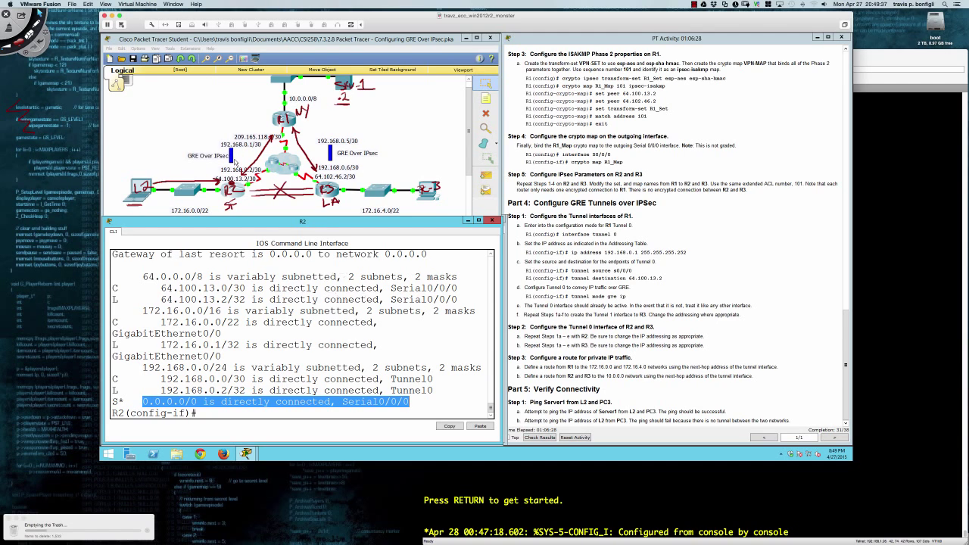
click(358, 312)
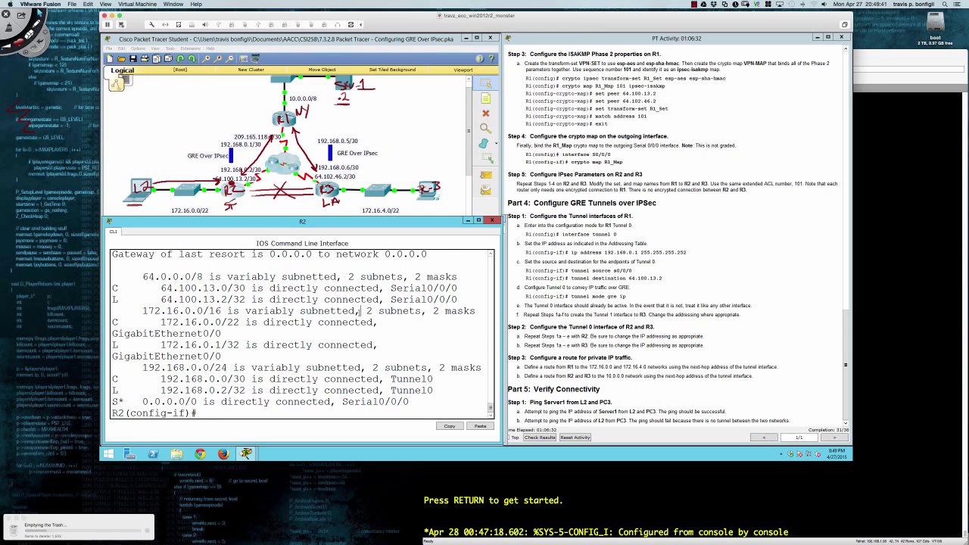
key(Return)
key(Return)
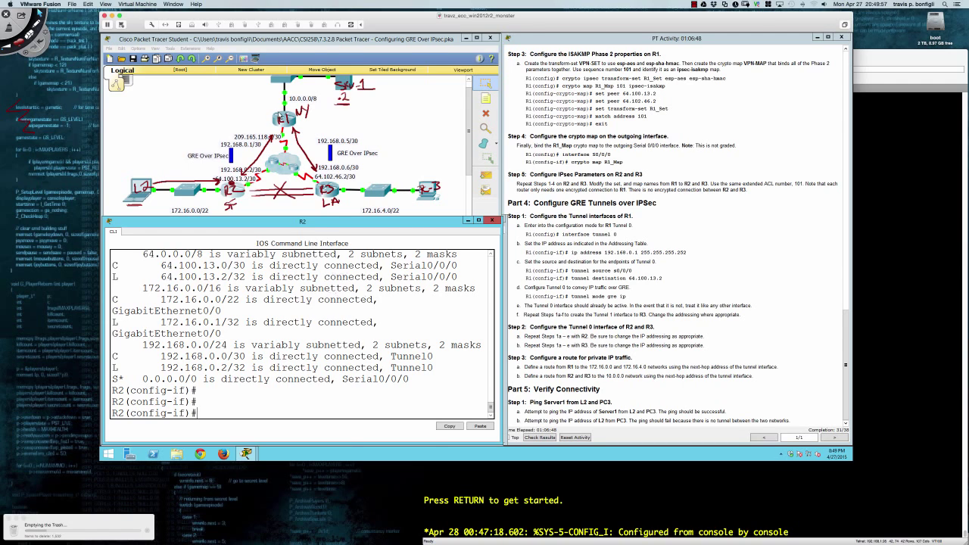
Add R1's static route to 172.16.0.0 255.255.252.0 via 192.168.0.2.
click(279, 118)
click(280, 115)
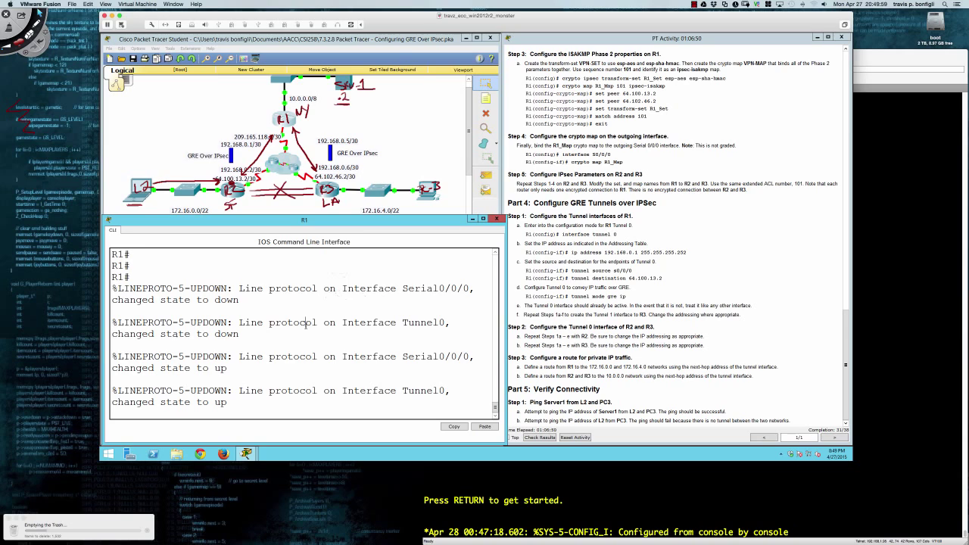
key(Return)
key(Return)
key(Return)
key(Return)
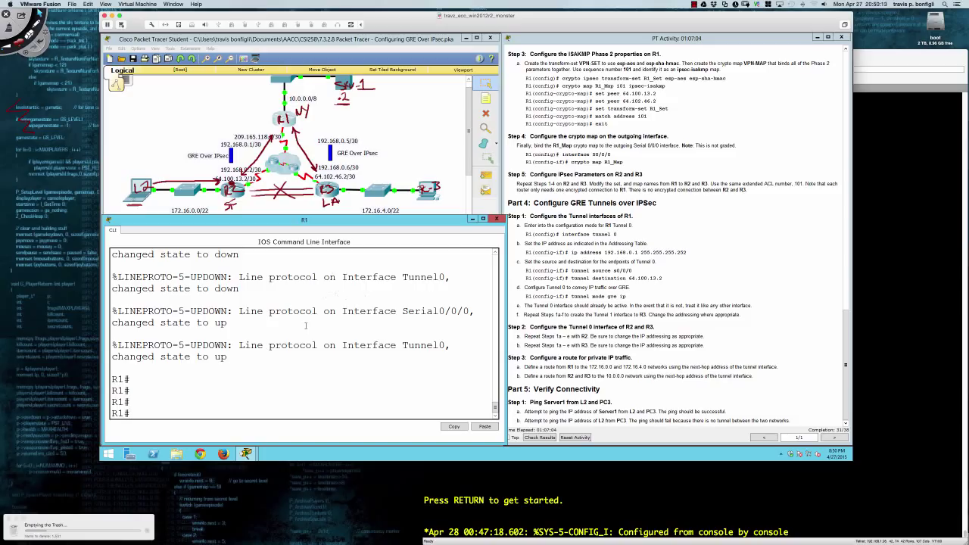
text(conftt)
key(Return)
text(ip route )
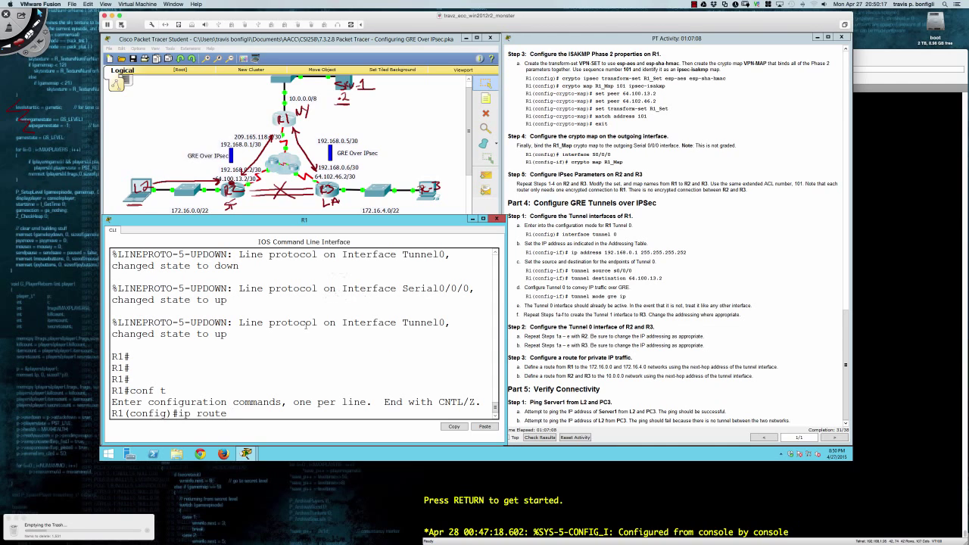
text(172.16.0.0)
text(255.255.252.0)
text(192.168.0.2)
key(Return)
Add R1's route to 172.16.4.0 255.255.252.0 via 192.168.0.6, then bring up Server1.
key(Up)
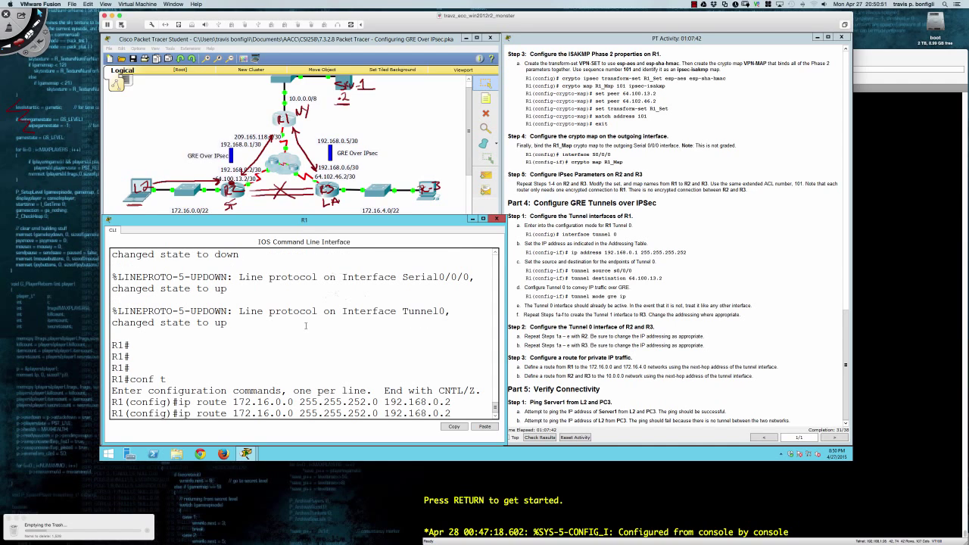
key(BackSpace)
text(6)
key(BackSpace)
text(4)
key(Return)
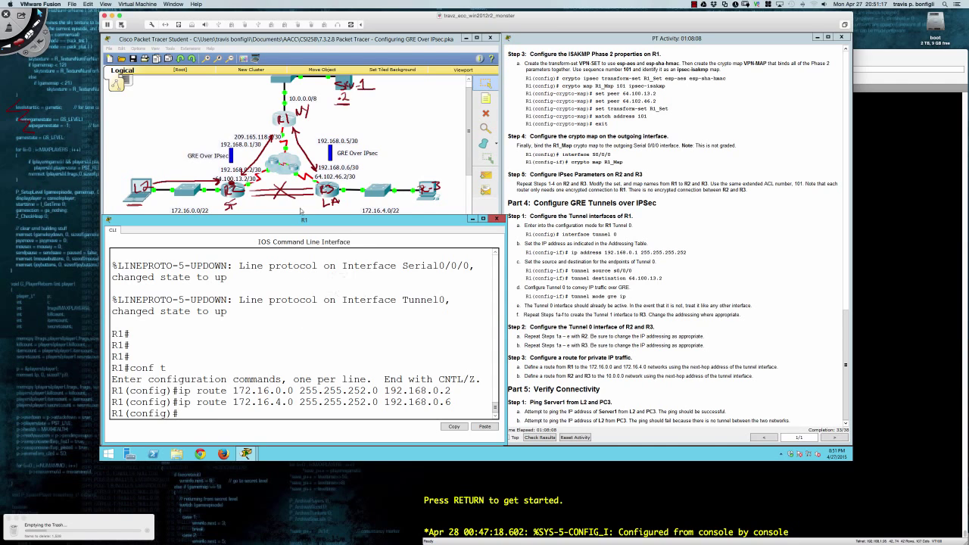
click(349, 82)
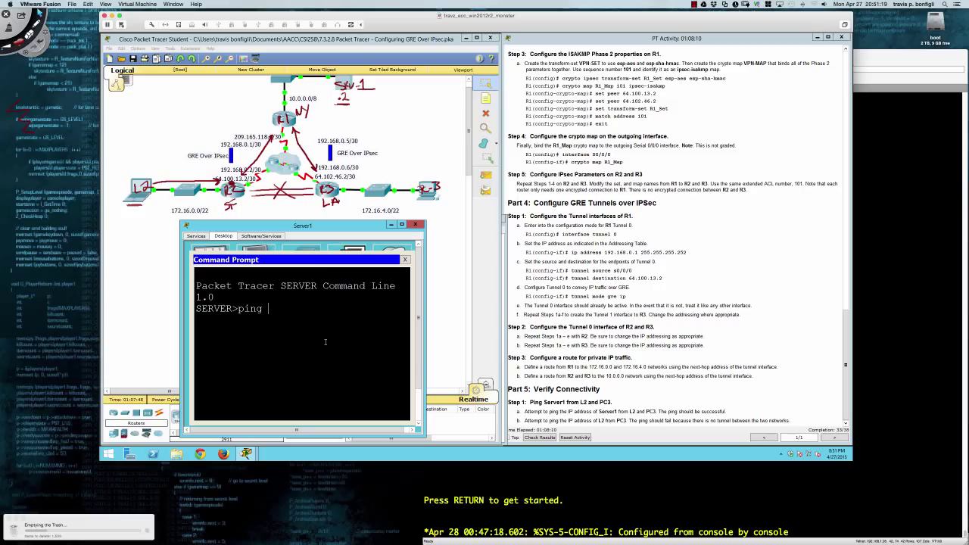
Ping and tracert 172.16.0.2 from Server1, then close Server1's window.
text(172.16.0.2)
key(Return)
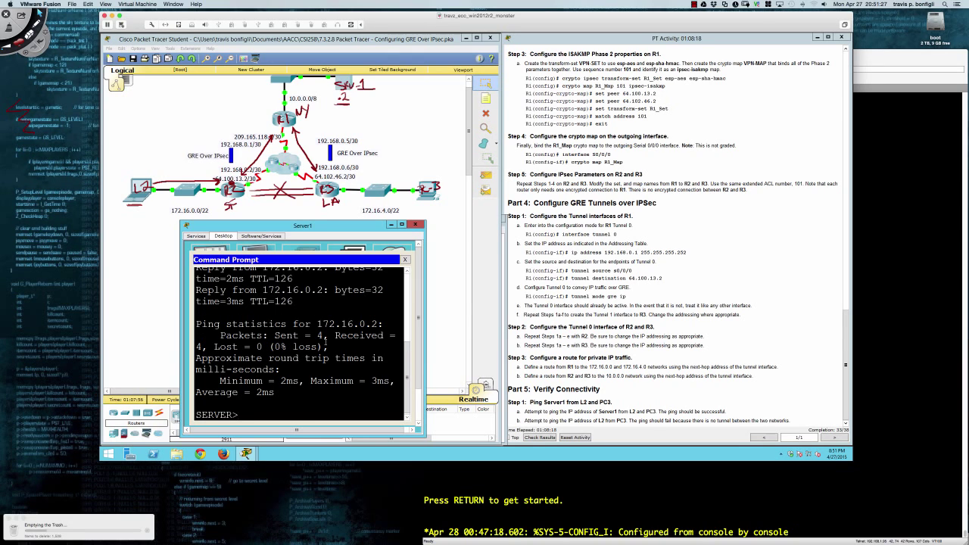
text(tracert 172.168.0.2)
key(BackSpace)
key(BackSpace)
key(BackSpace)
key(BackSpace)
key(BackSpace)
text(0.2)
key(Return)
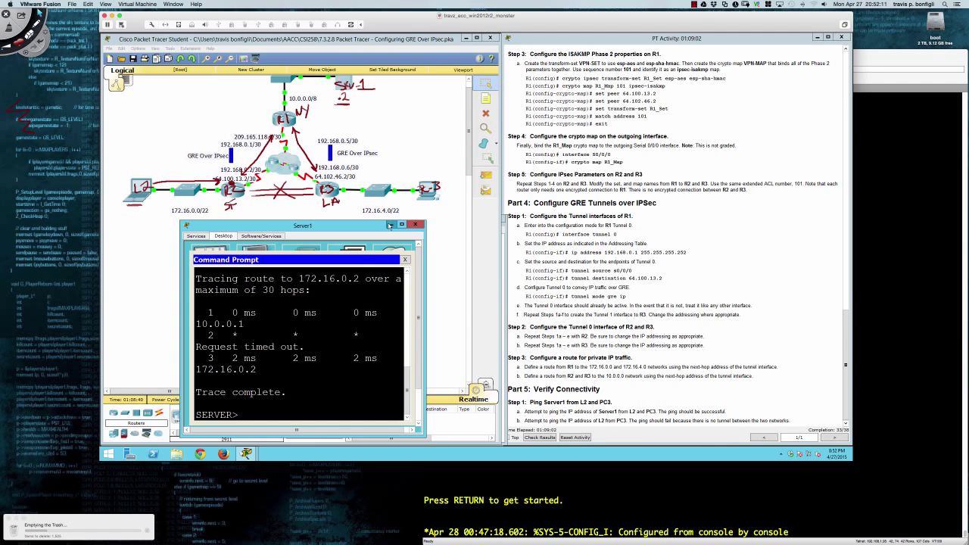
click(390, 225)
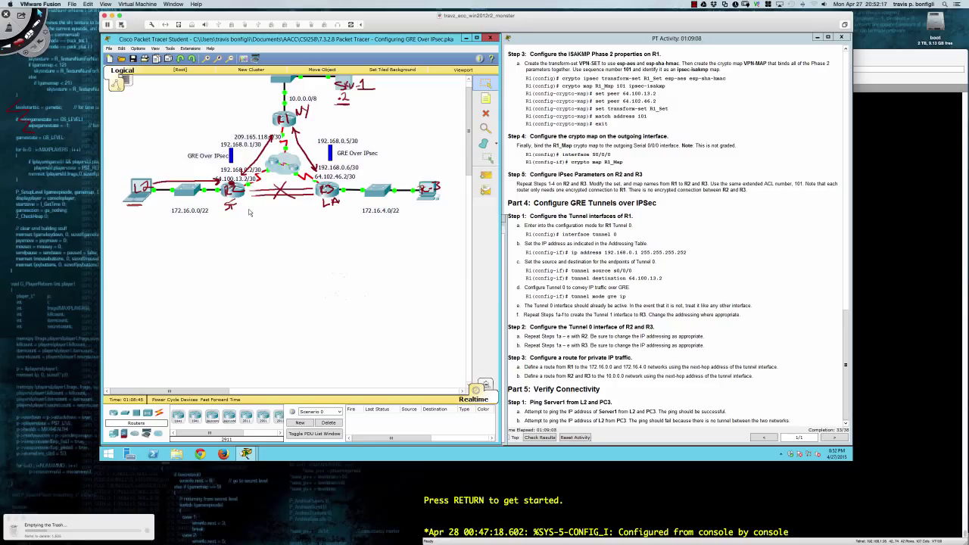
On R2, add static route 10.0.0.0 255.0.0.0 via 192.168.0.1, then switch to R3.
click(239, 196)
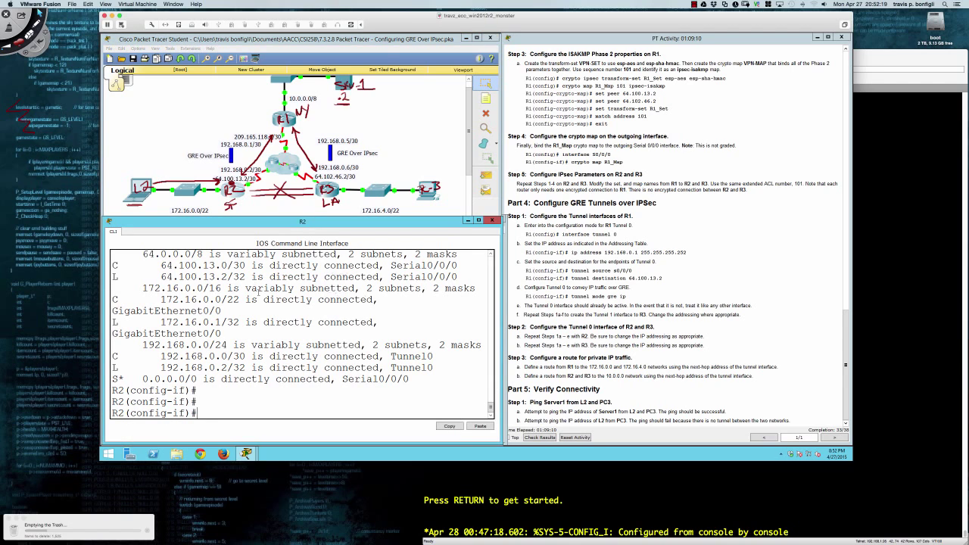
key(Return)
key(Return)
key(Return)
key(Return)
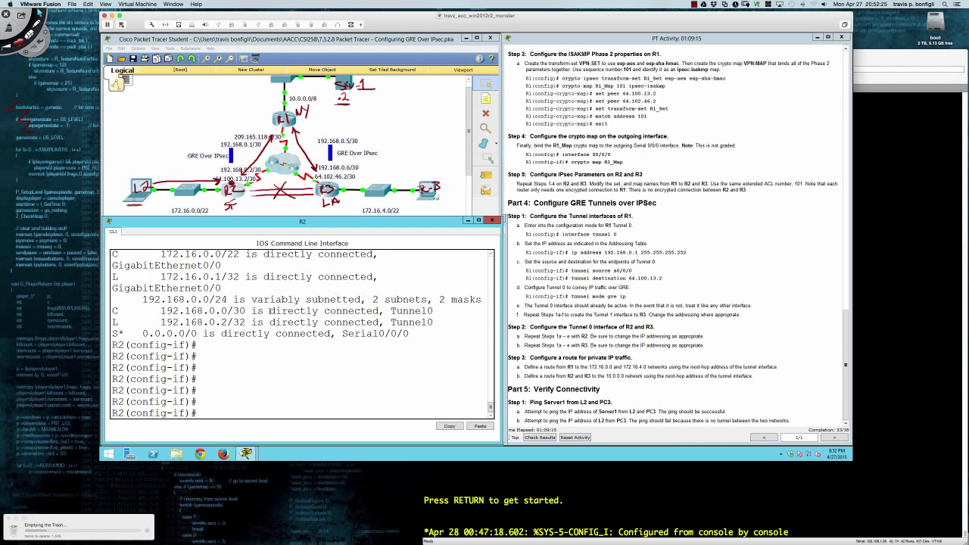
text(exit)
key(Return)
text(ip route 10)
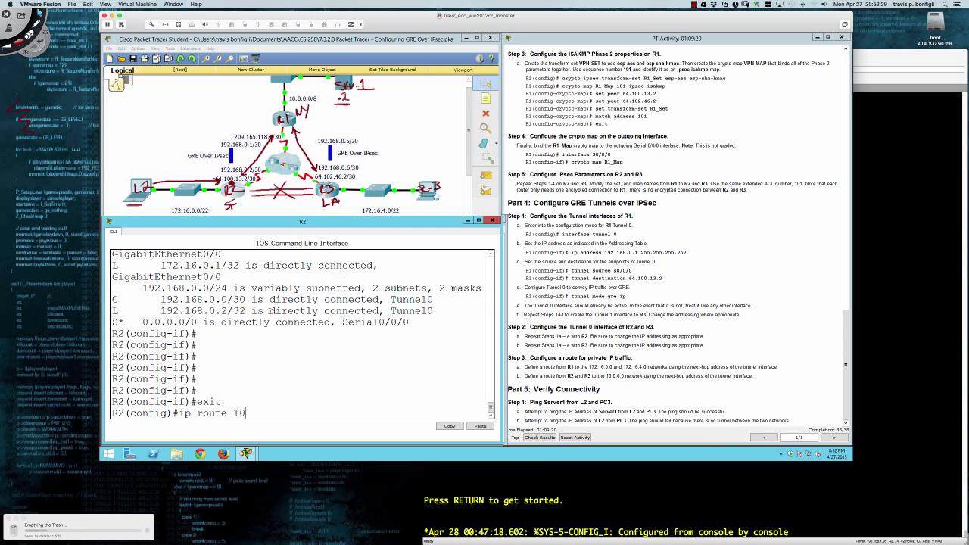
text(.0.0.0 255.0.0.0)
text(192.168)
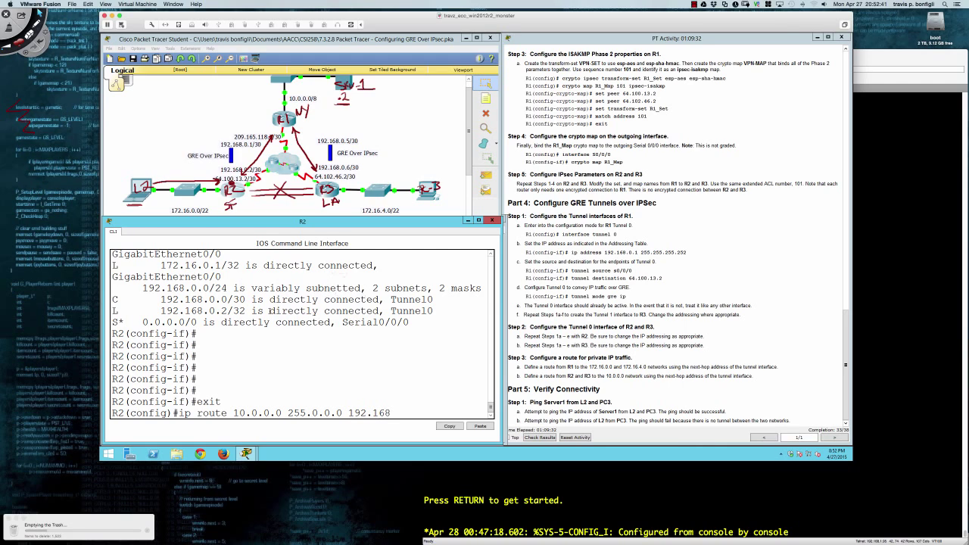
text(.0.1)
key(Return)
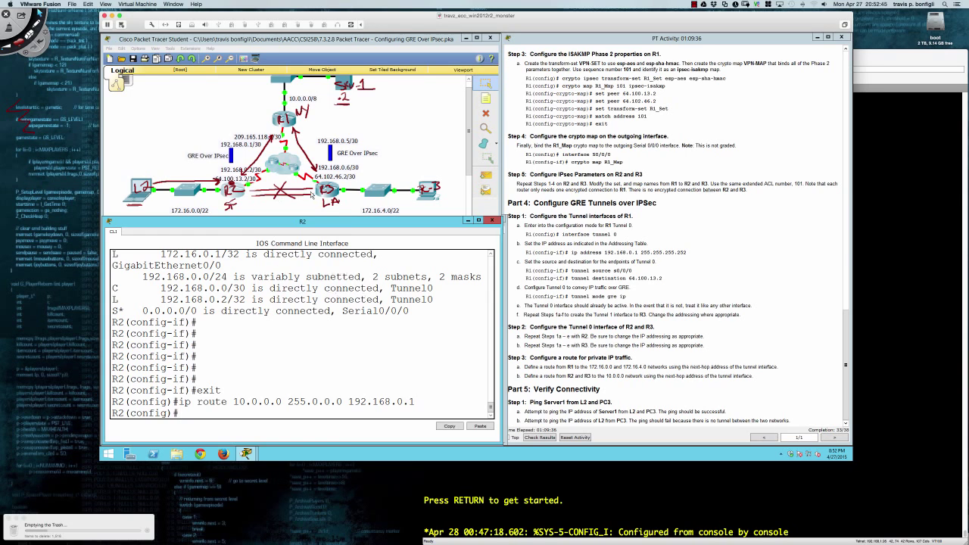
click(325, 197)
Add R3's static route 10.0.0.0 255.0.0.0 via 192.168.0.5 and check the activity results.
text(exit)
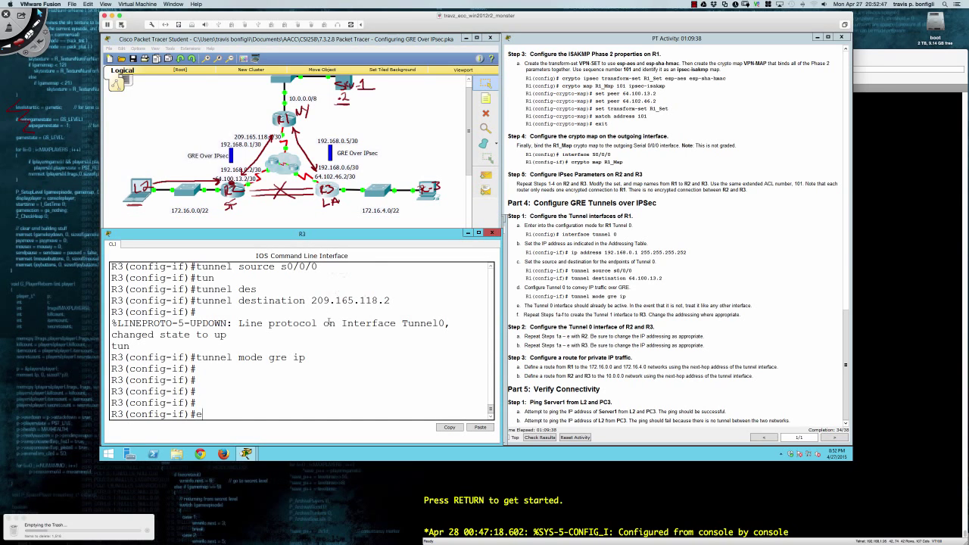
key(Return)
text(ip r)
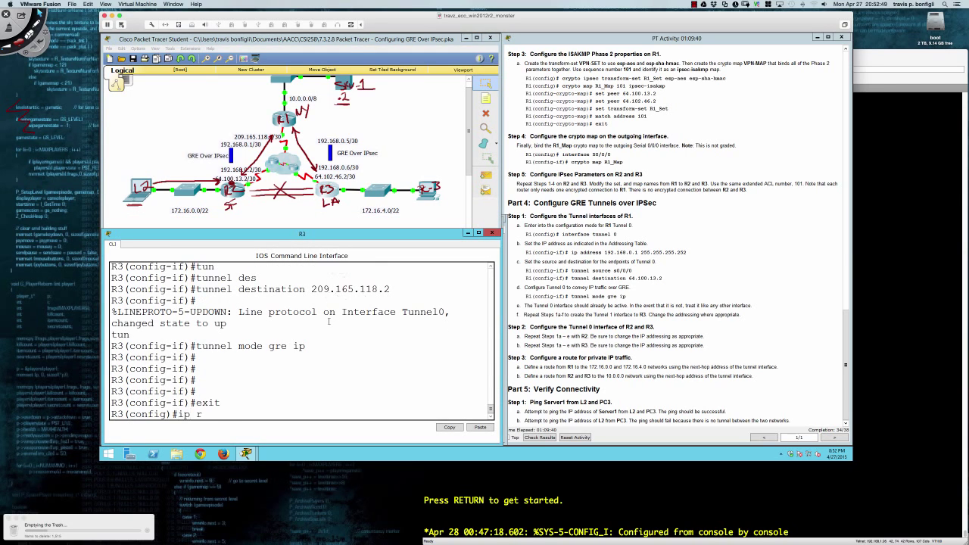
text(oute 10.0.0.0 2555.)
key(BackSpace)
text(.0.0.0)
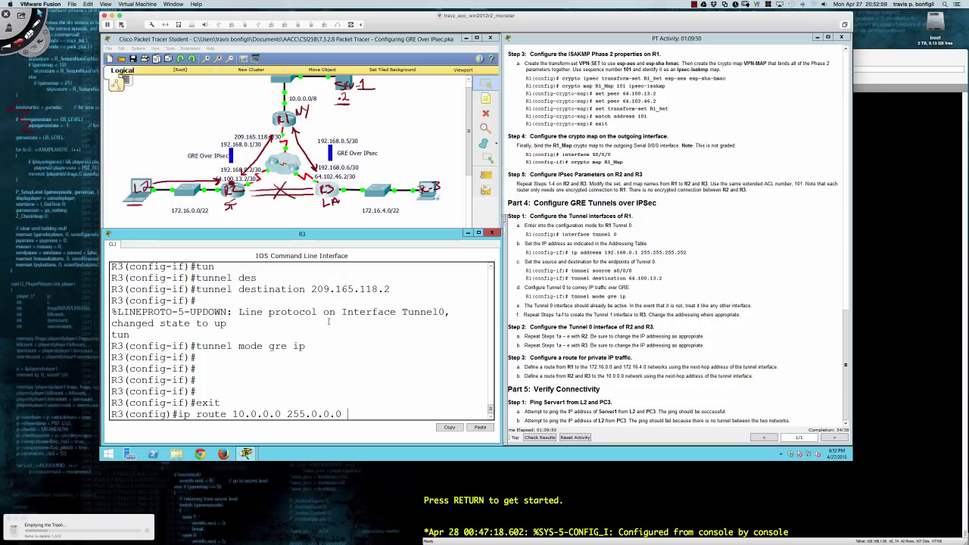
text( 192.168.0.5)
key(Return)
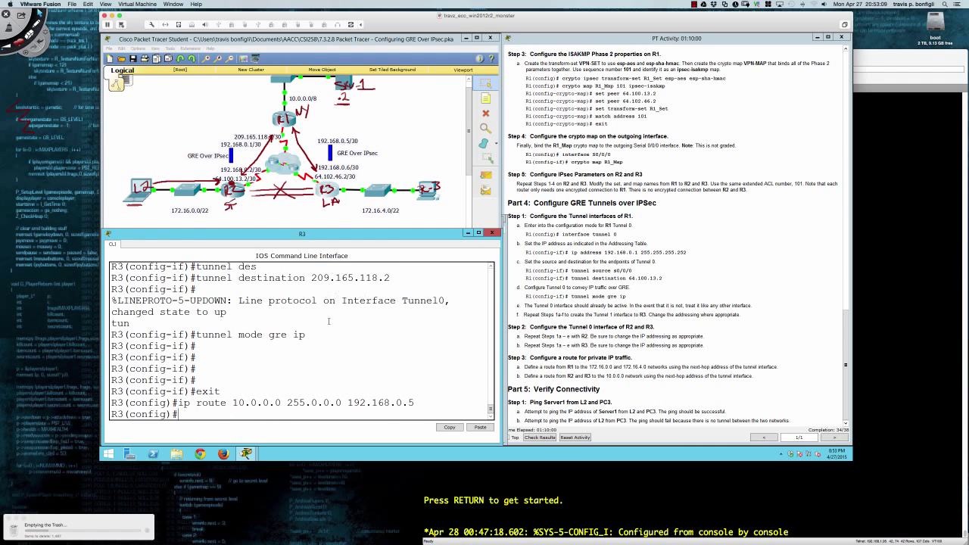
key(Return)
key(Return)
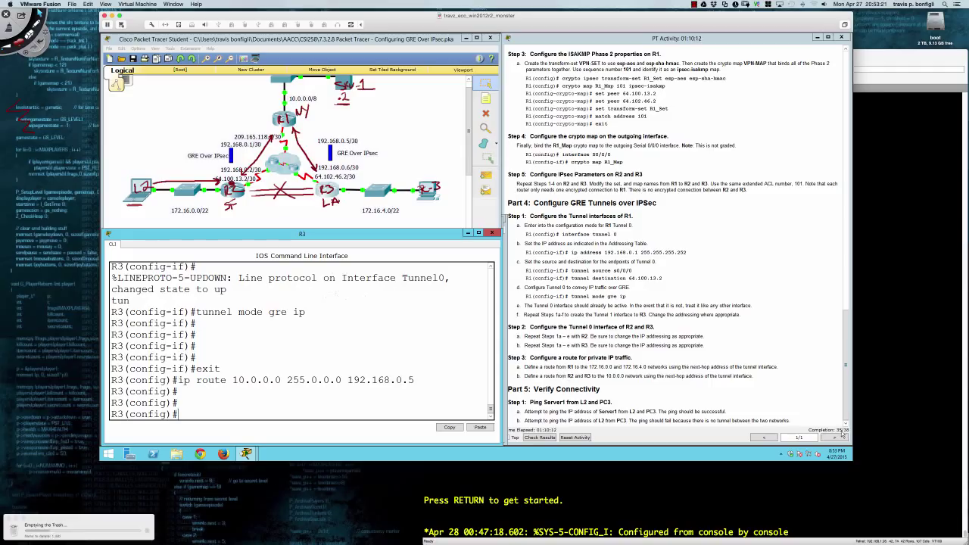
click(540, 438)
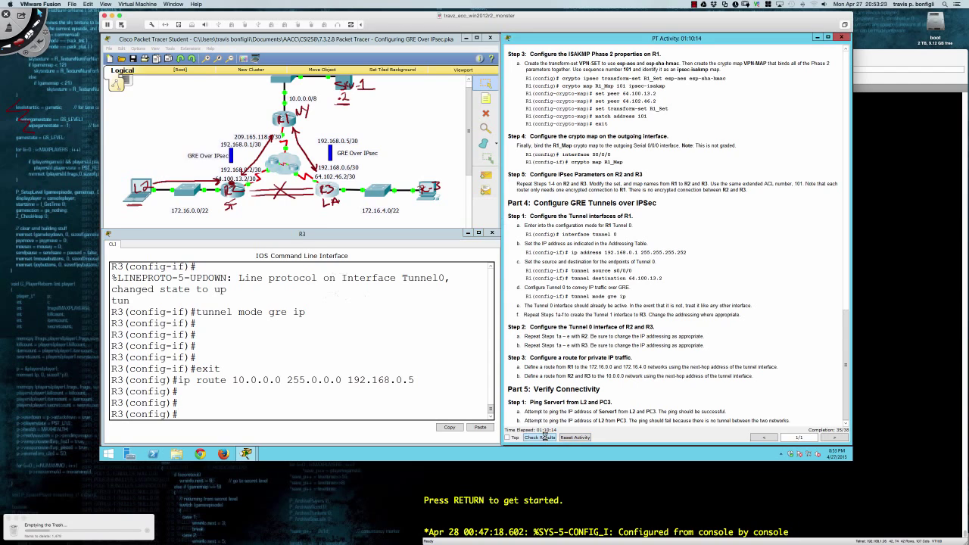
Review the 35/38 assessment items, close the results and move the instructions window.
click(178, 89)
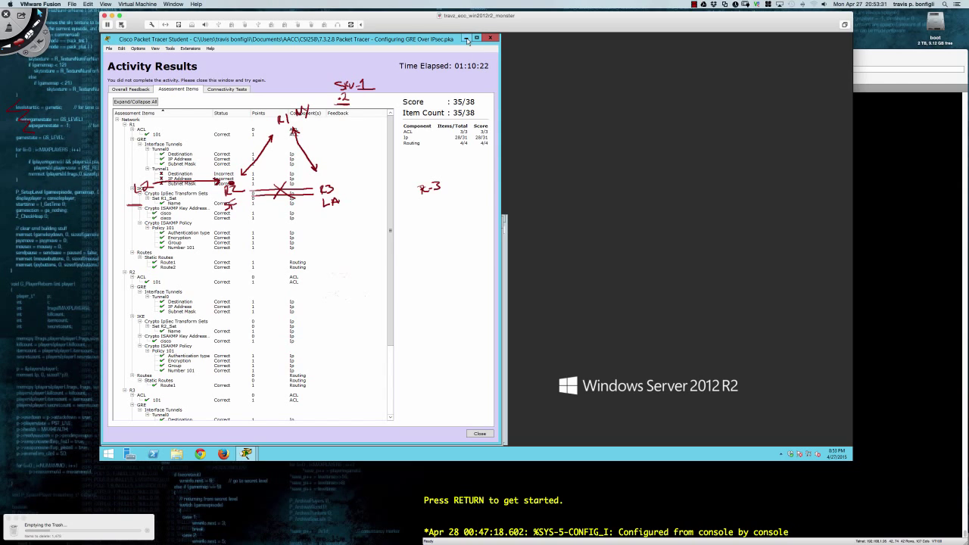
click(490, 37)
drag(384, 56, 582, 38)
Give R1's Tunnel1 the address 192.168.0.5 255.255.255.252.
click(286, 121)
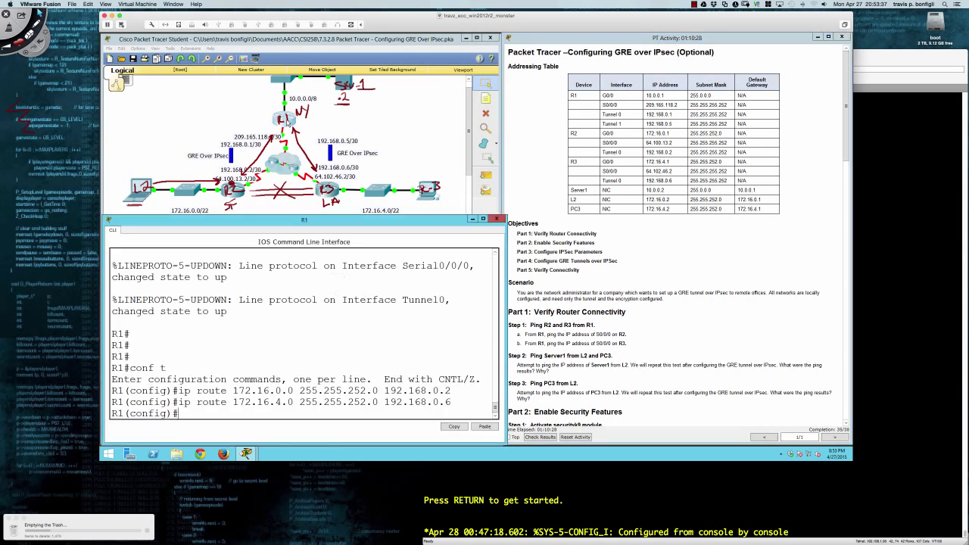
drag(112, 285, 294, 286)
key(Return)
key(Return)
key(Return)
key(Return)
key(Return)
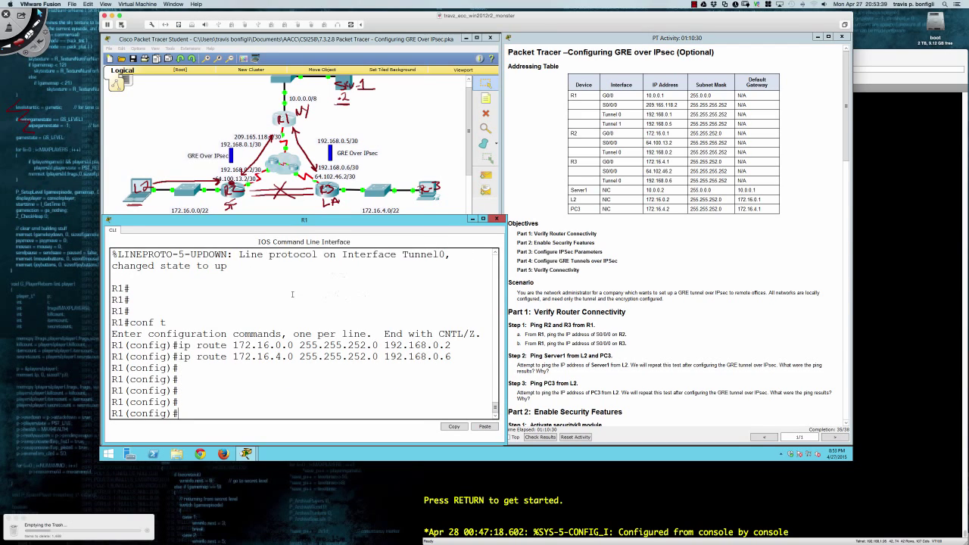
text(int tu1)
key(Return)
key(Return)
key(Return)
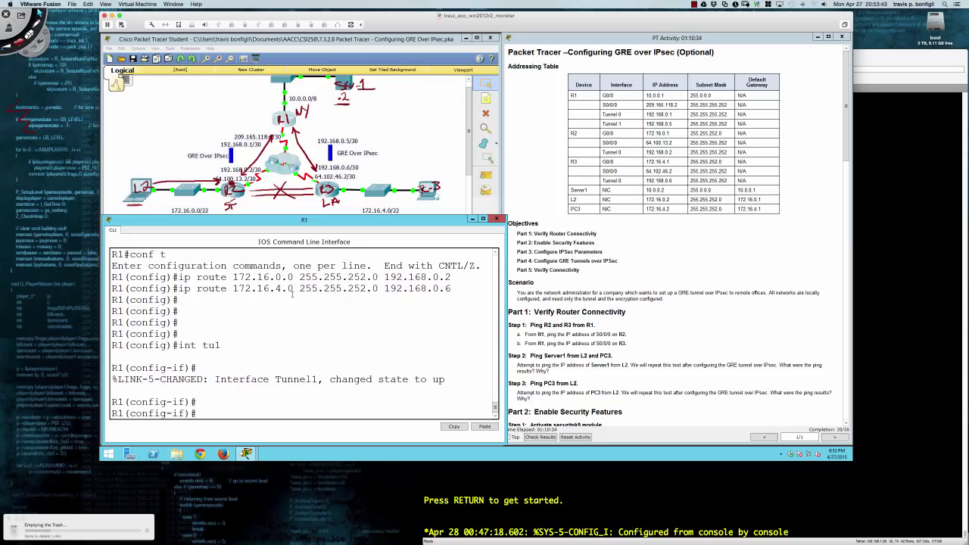
text(ip add 192.168.0.5 255.255.255.)
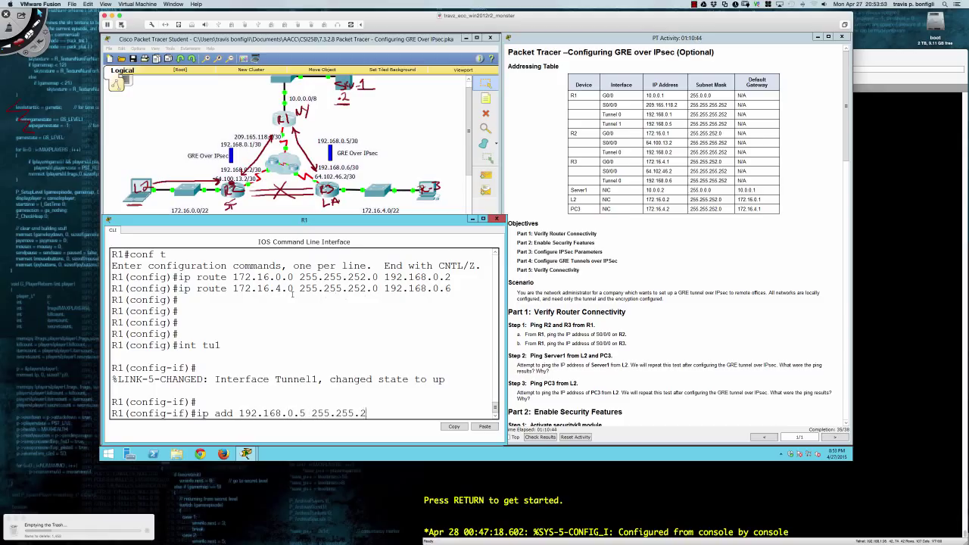
text(252)
key(Return)
key(Return)
Set Tunnel1's source to Serial0/0/0.
text(tun)
key(Tab)
text(s)
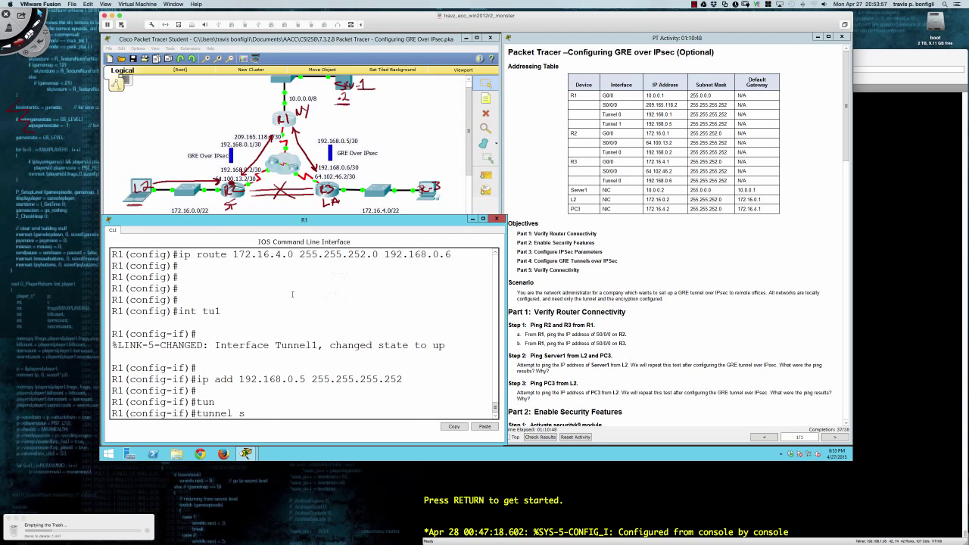
text(our)
key(Tab)
text(s0/0/0)
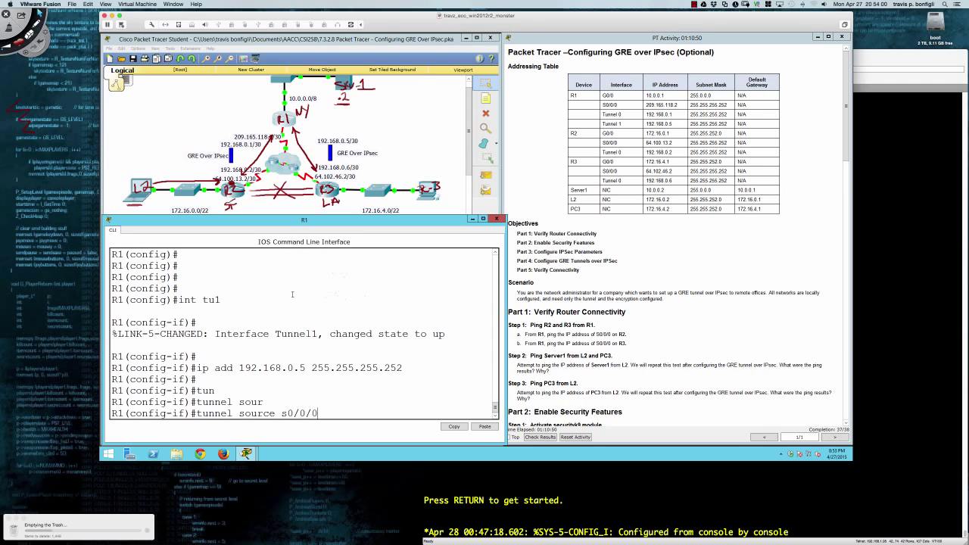
key(Return)
Set Tunnel1's destination to 64.102.46.2.
text(tunne)
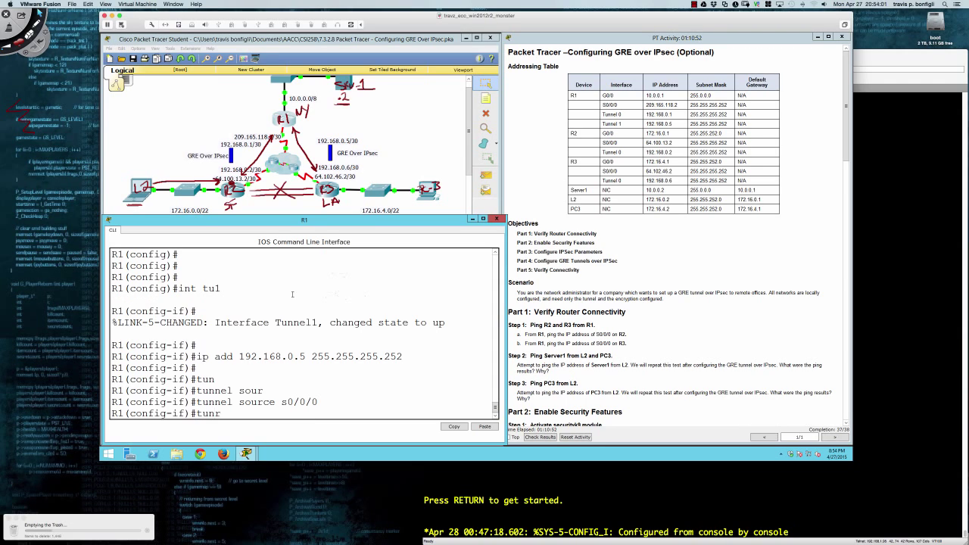
key(Tab)
key(BackSpace)
key(Tab)
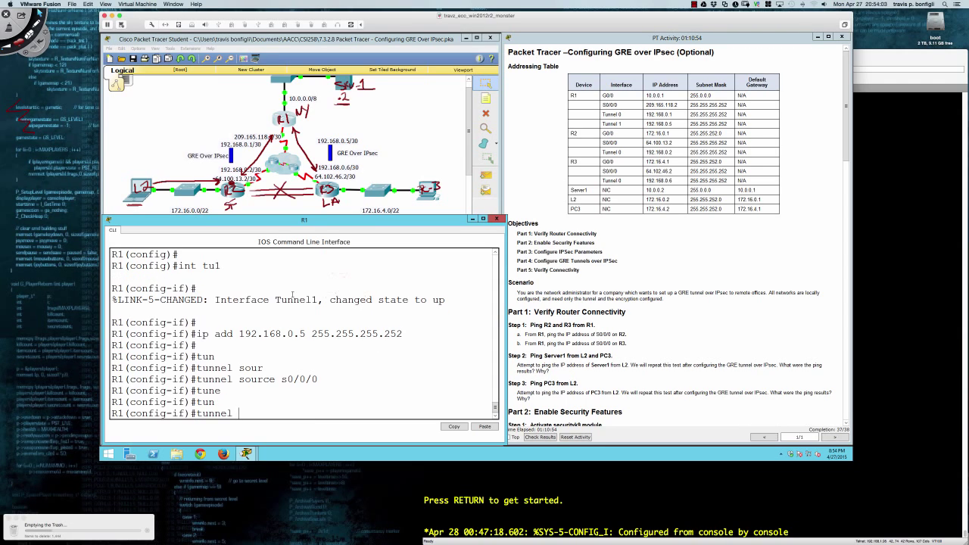
text(des)
key(Tab)
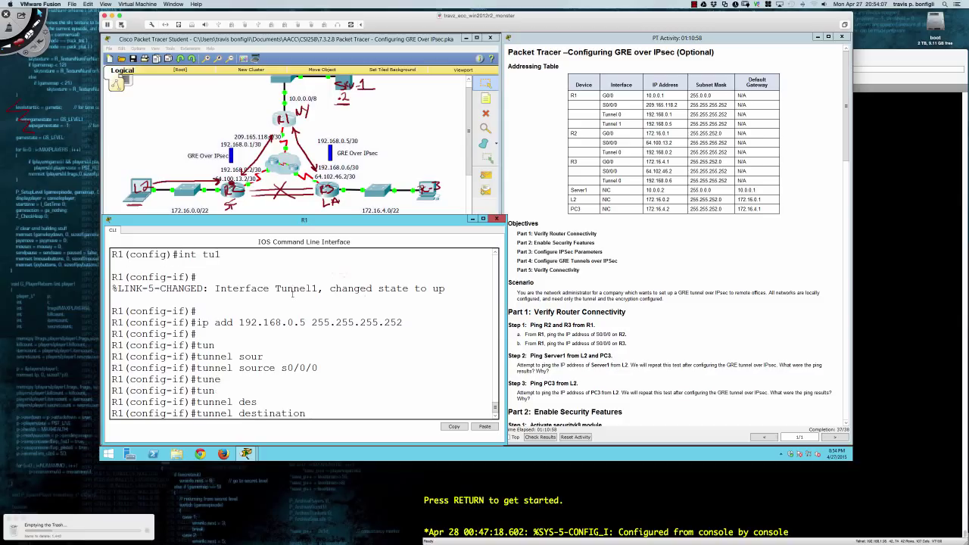
text(64.102.46.2)
key(Return)
key(Return)
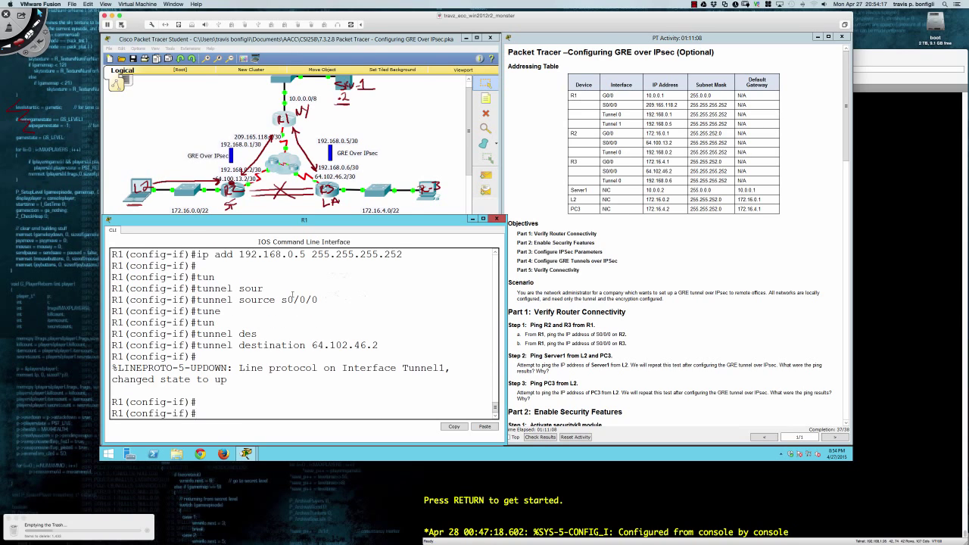
Set Tunnel1's tunnel mode to gre ip.
text(tun)
key(Tab)
text(mode)
key(Tab)
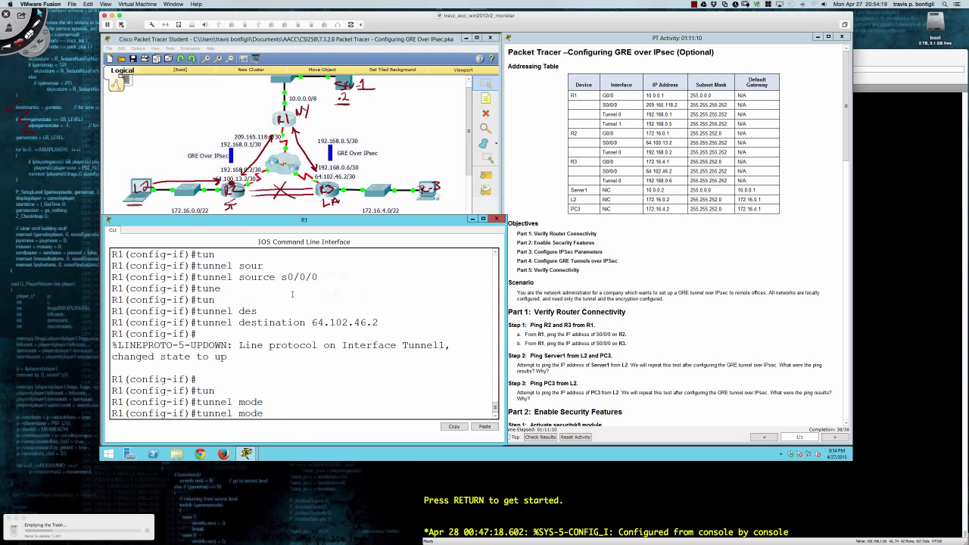
text(gre ip)
key(Return)
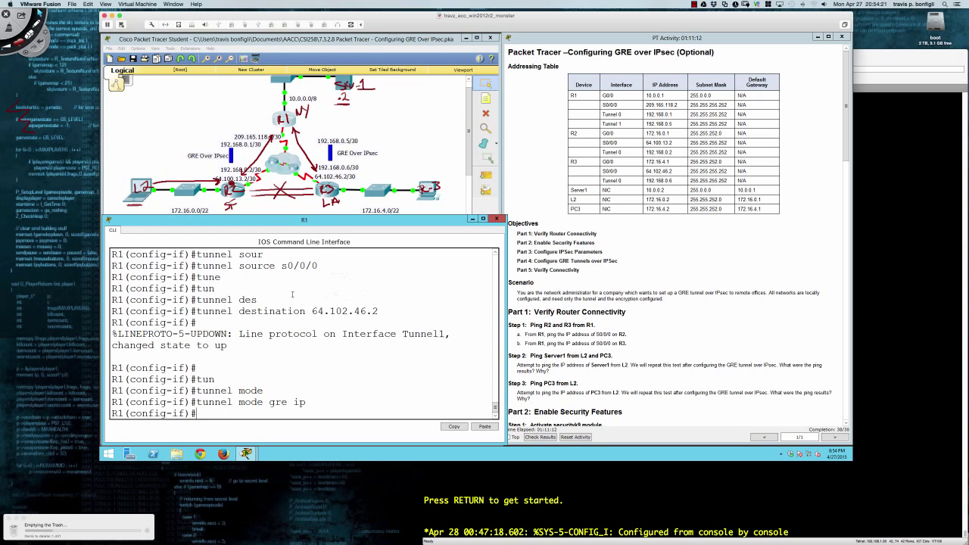
key(Return)
key(Return)
key(Return)
Leave configuration mode and save R1's configuration with 'wri me'.
text(end)
key(Return)
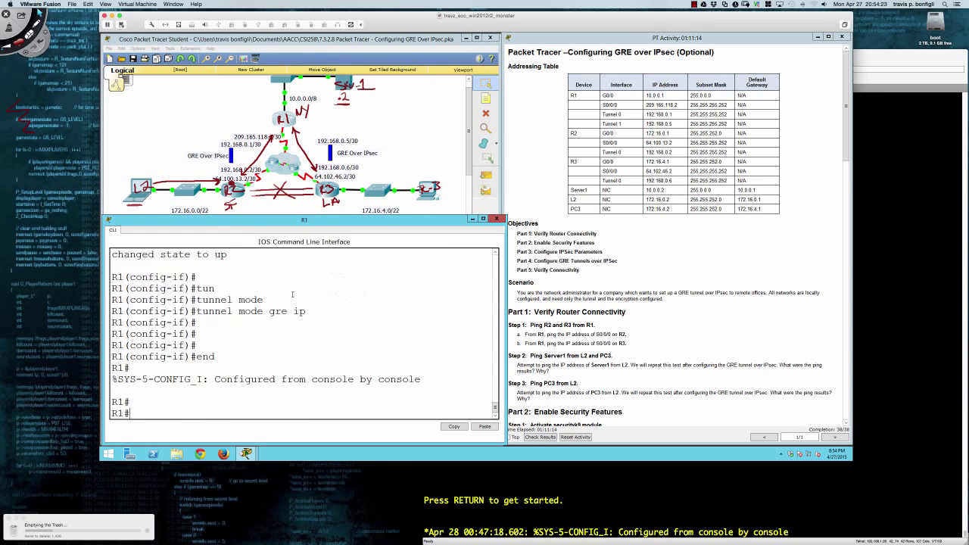
key(Return)
key(Return)
key(Return)
text(wri me)
key(Return)
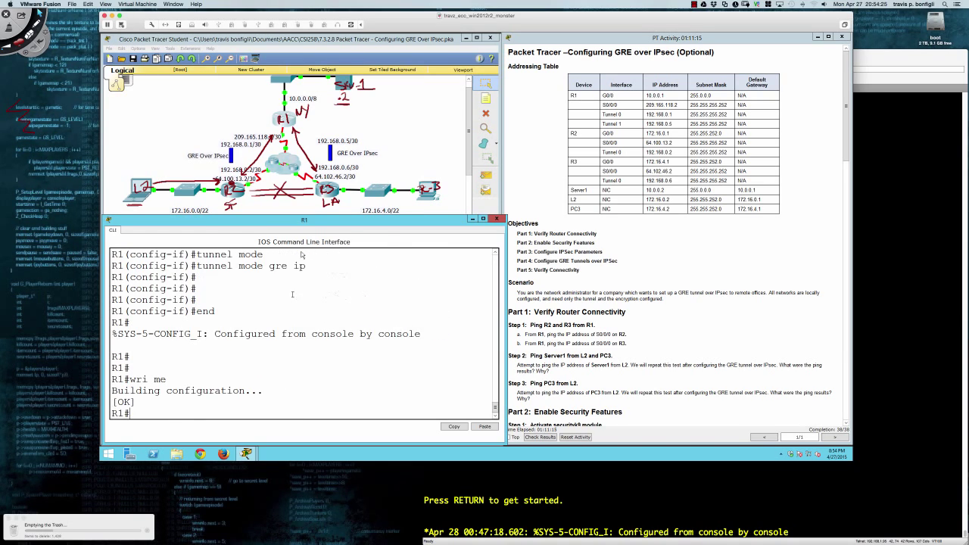
scroll(543, 261, down, 15)
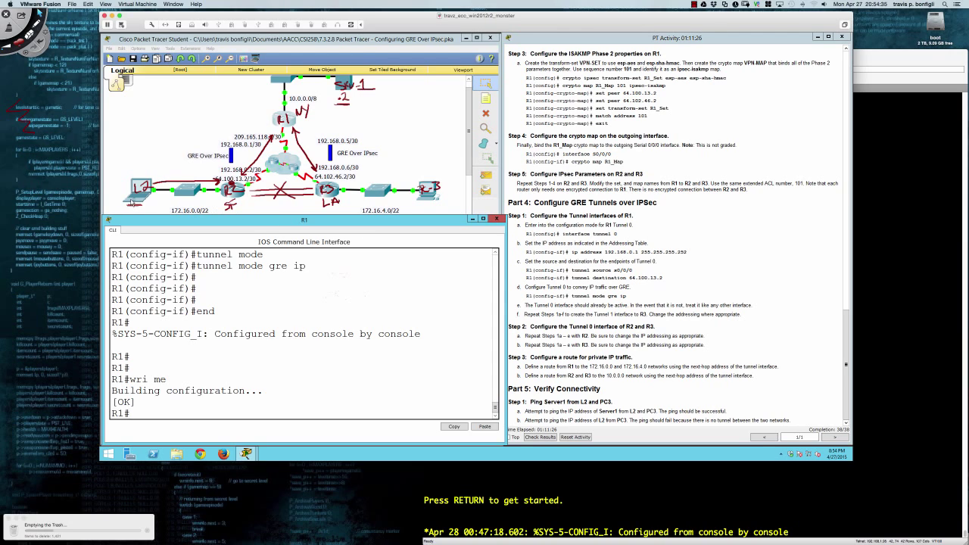
Rerun L2's traceroute to 10.0.0.2, checking the earlier trace's timed-out hop.
click(133, 203)
key(Up)
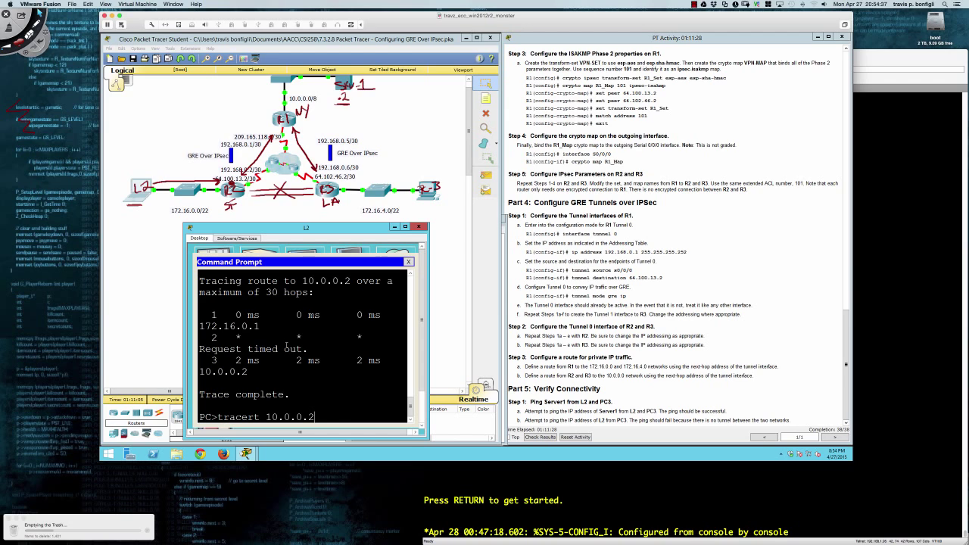
key(Return)
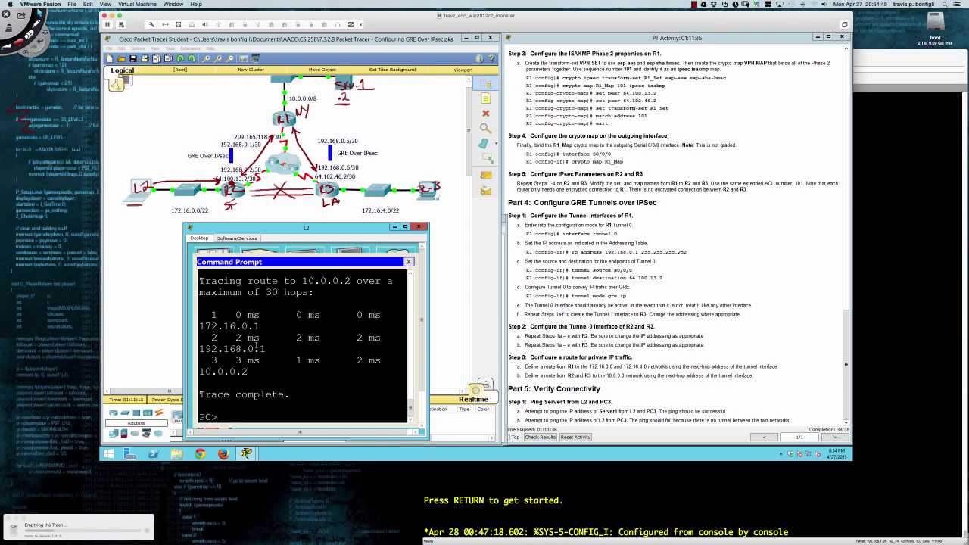
scroll(256, 349, up, 5)
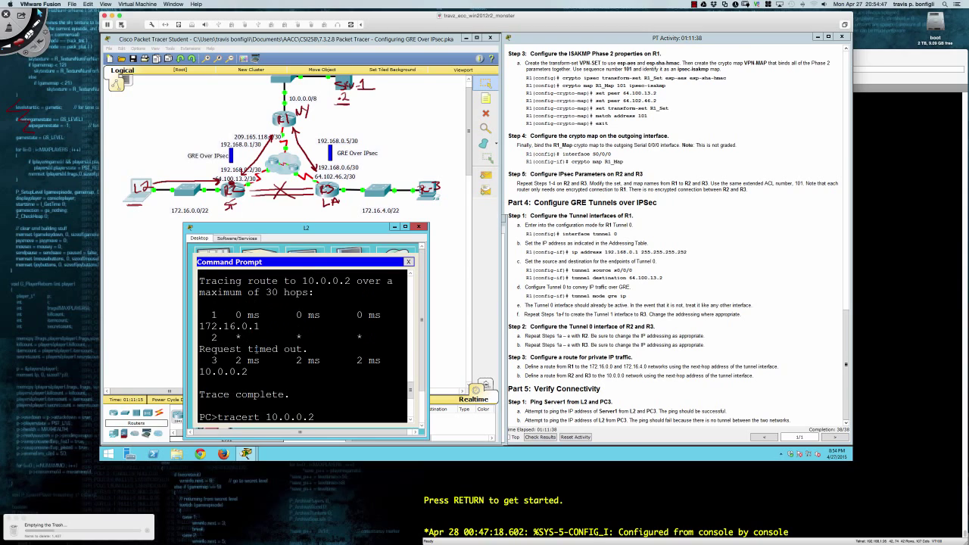
drag(236, 336, 369, 338)
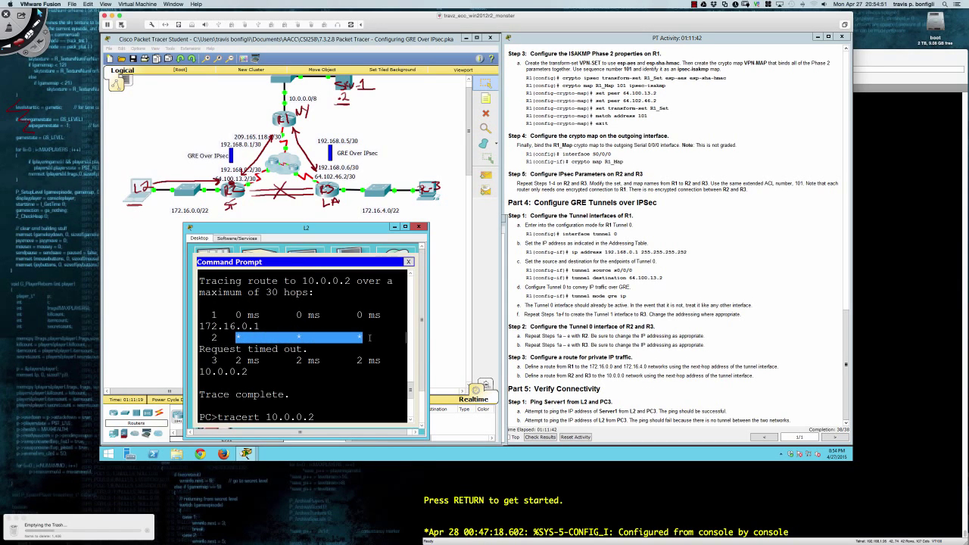
key(Return)
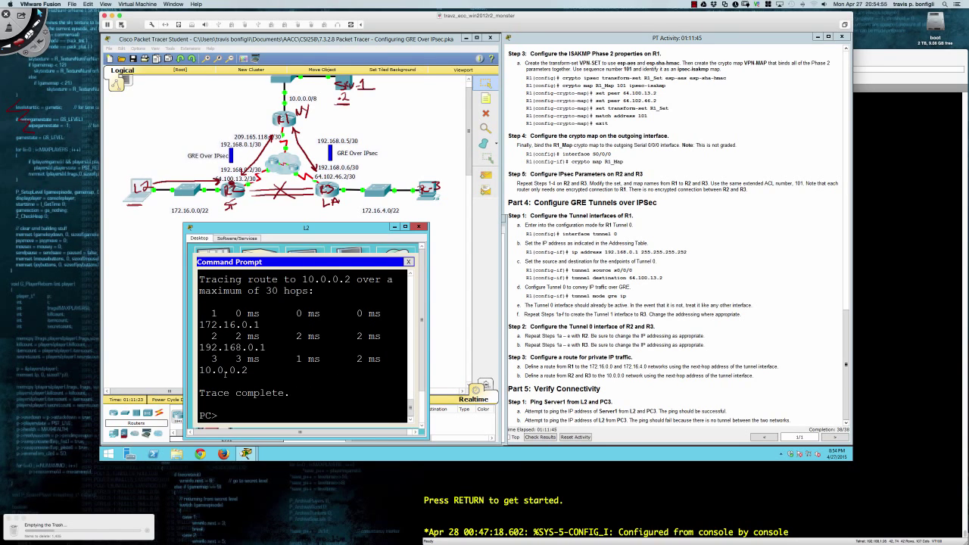
Highlight the hops 172.16.0.1, tunnel 192.168.0.1 and destination 10.0.0.2 in the output.
drag(199, 346, 266, 346)
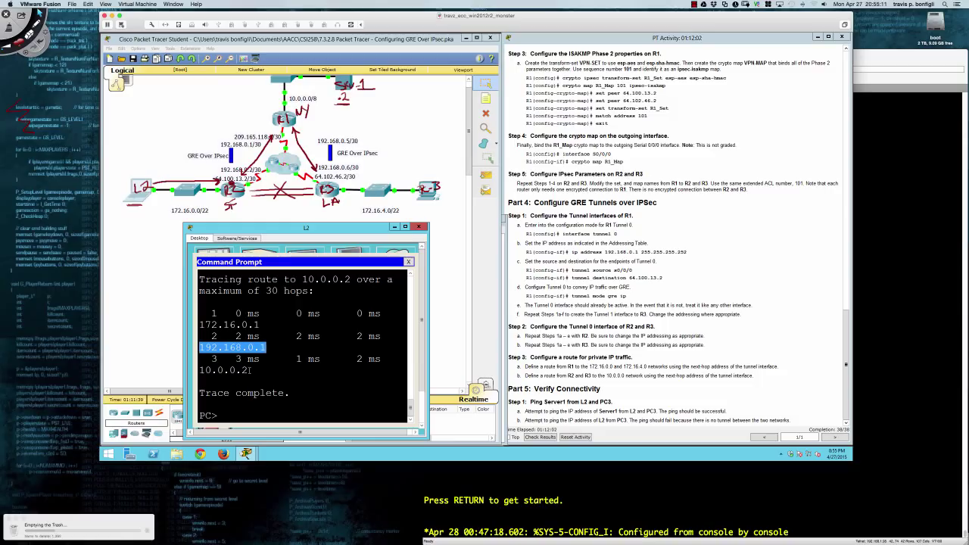
click(249, 370)
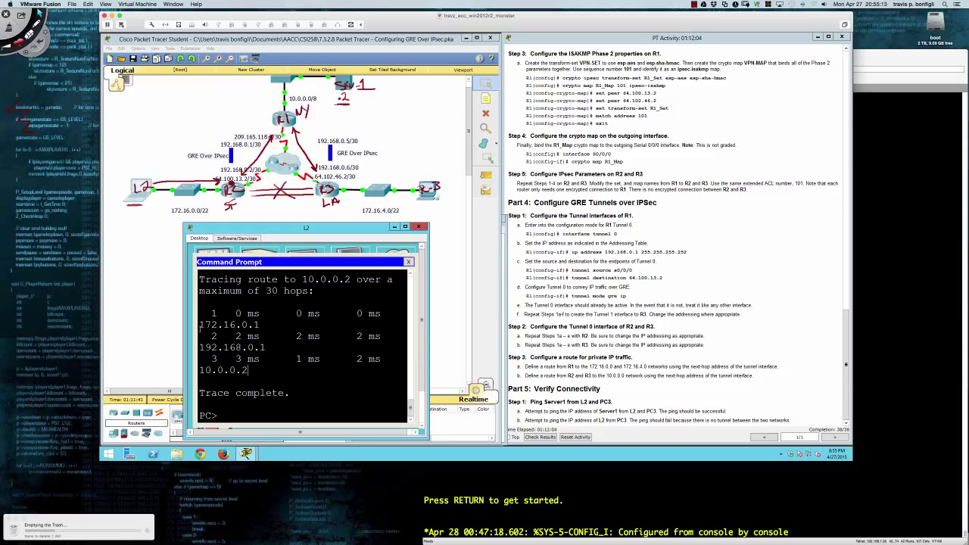
drag(200, 324, 260, 324)
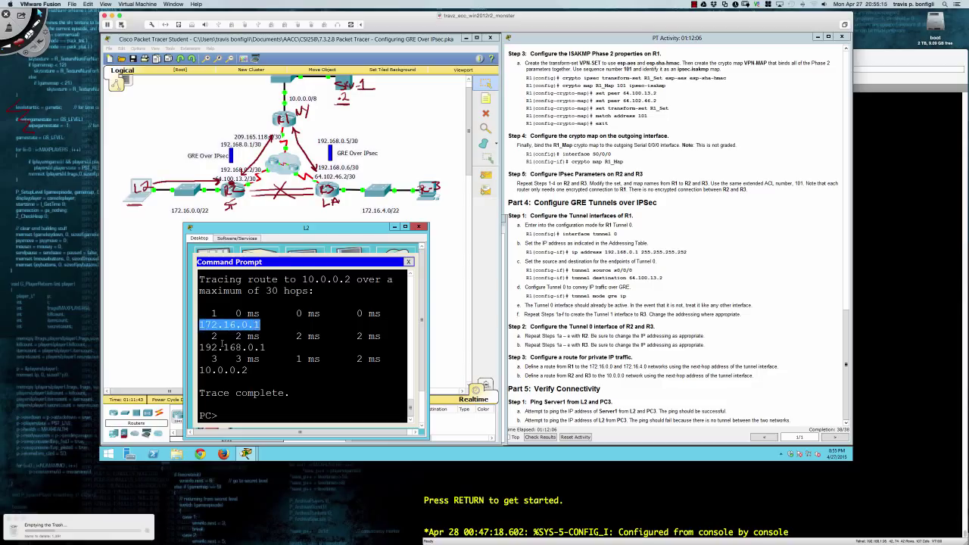
drag(199, 347, 267, 350)
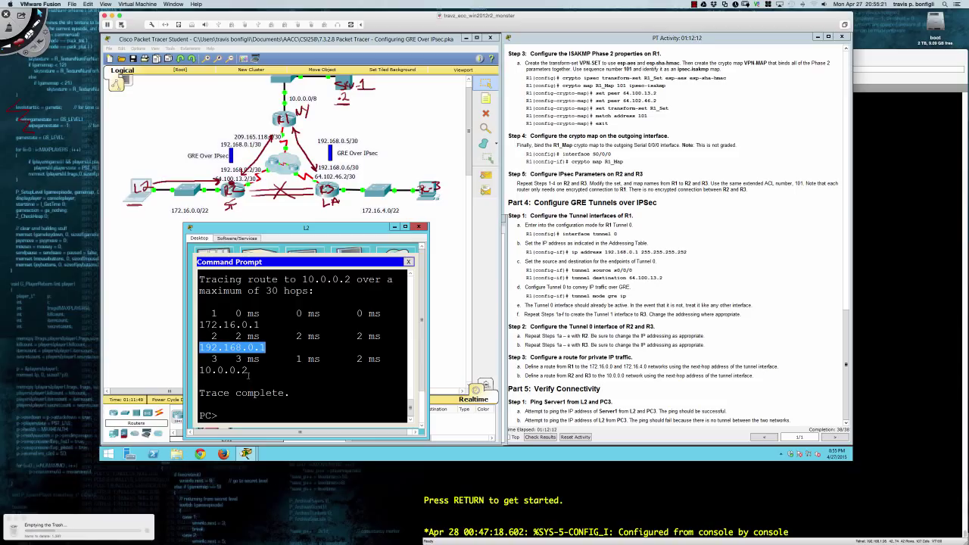
drag(247, 371, 200, 370)
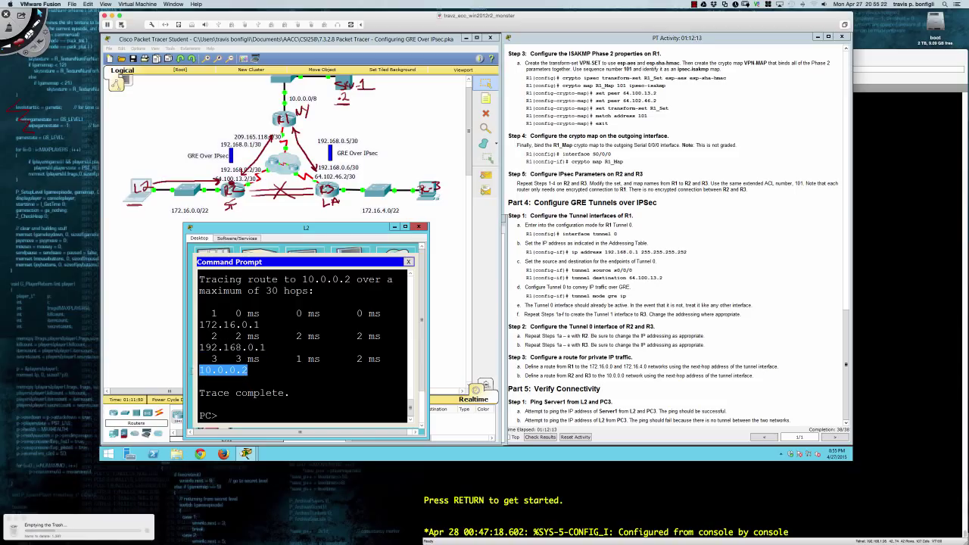
click(215, 378)
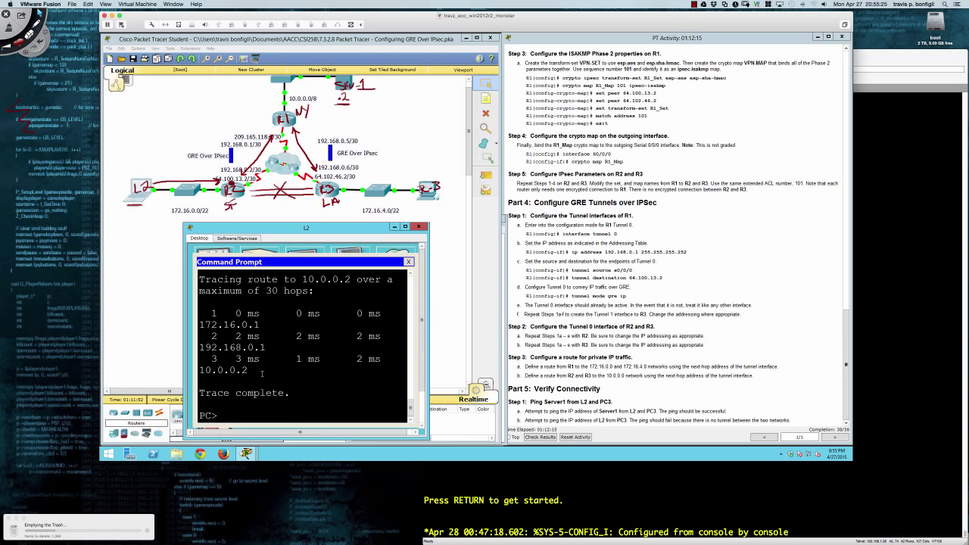
From L2, ping 10.0.0.2 successfully, then ping 172.16.4.2 and stop it after timeouts.
text(ping 10.0.0.2)
key(Return)
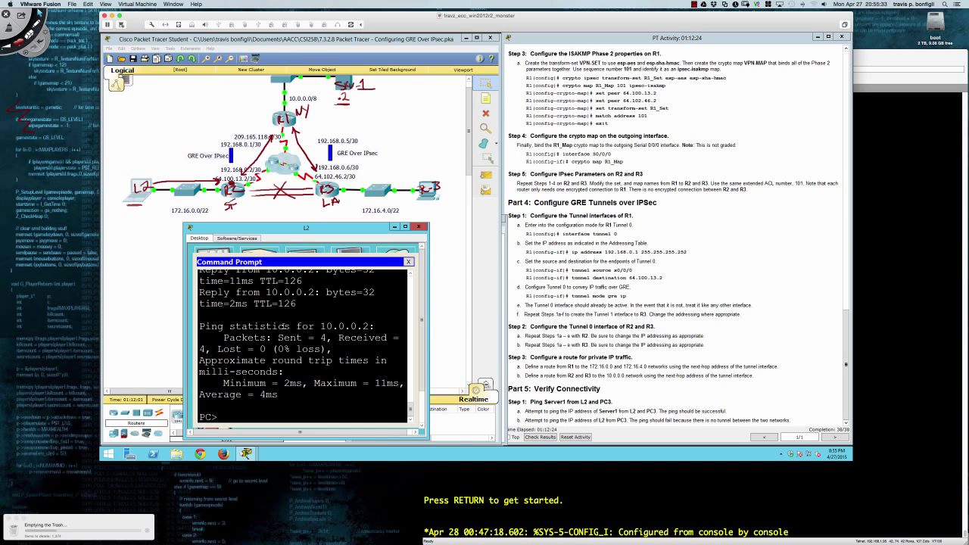
text(ping 172.16.4.2)
key(Return)
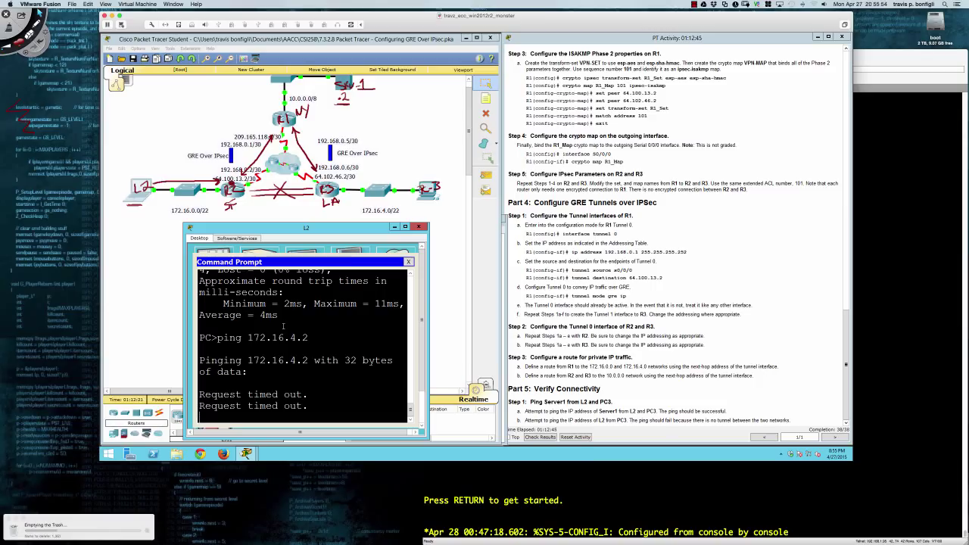
key(ctrl+c)
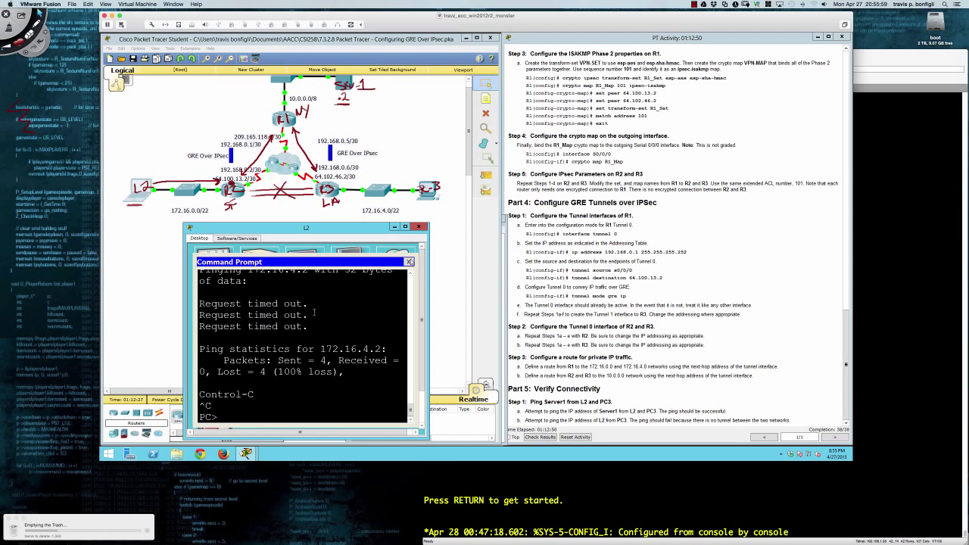
On PC3, trace 10.0.0.2 via tunnel hop 192.168.0.5, then ping 10.0.0.2 with 0% loss.
click(434, 193)
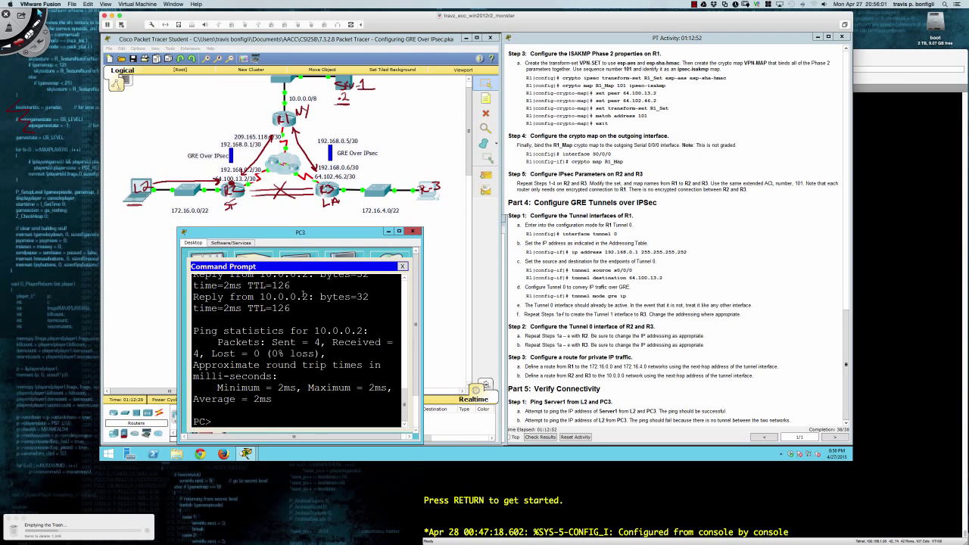
text(tracert 10.0.0.2)
key(Return)
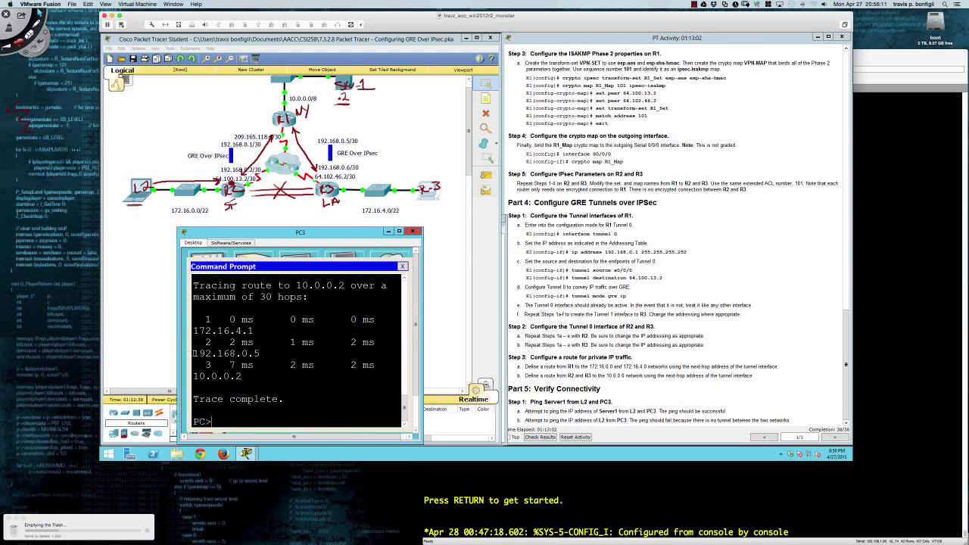
drag(192, 353, 260, 354)
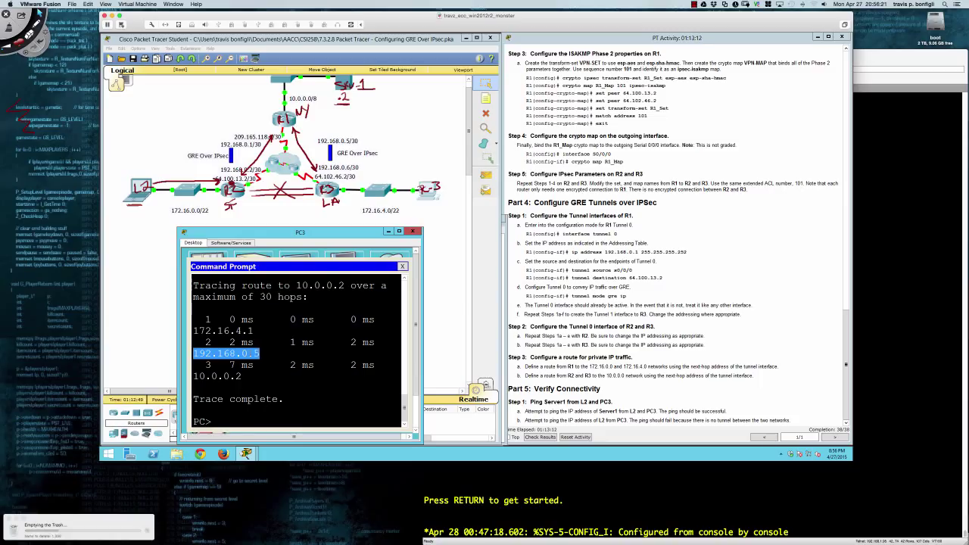
click(273, 395)
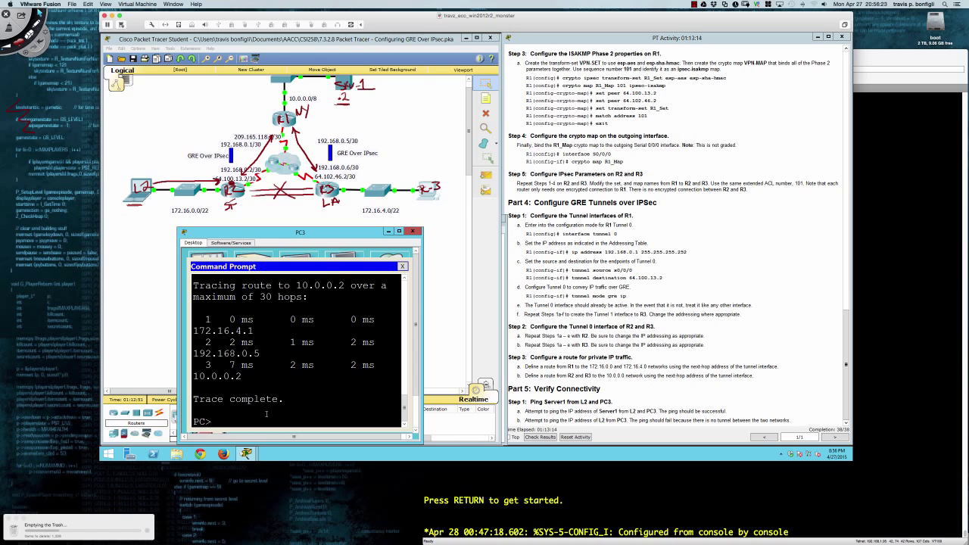
text(ping 10.0.0.2)
key(Return)
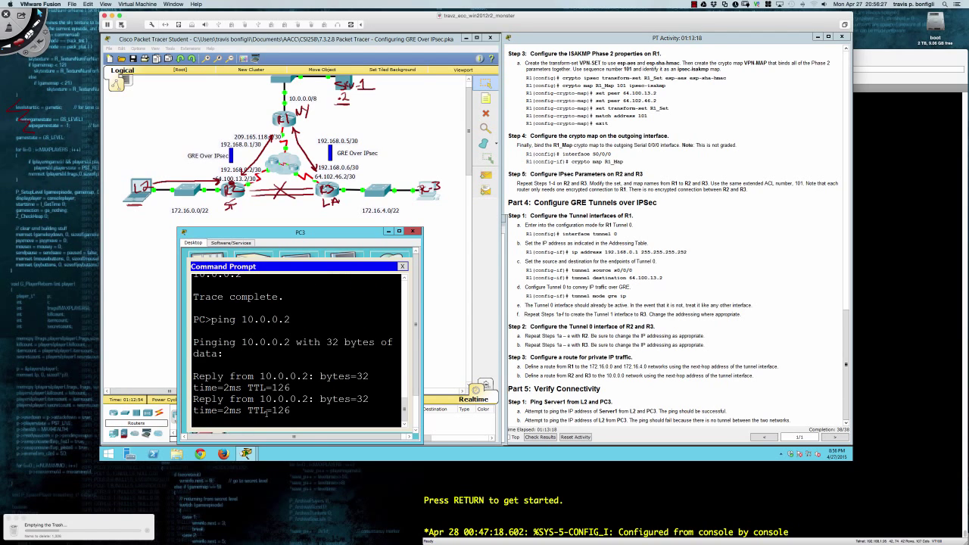
Minimize PC3's window to leave only the lab topology workspace visible.
click(387, 232)
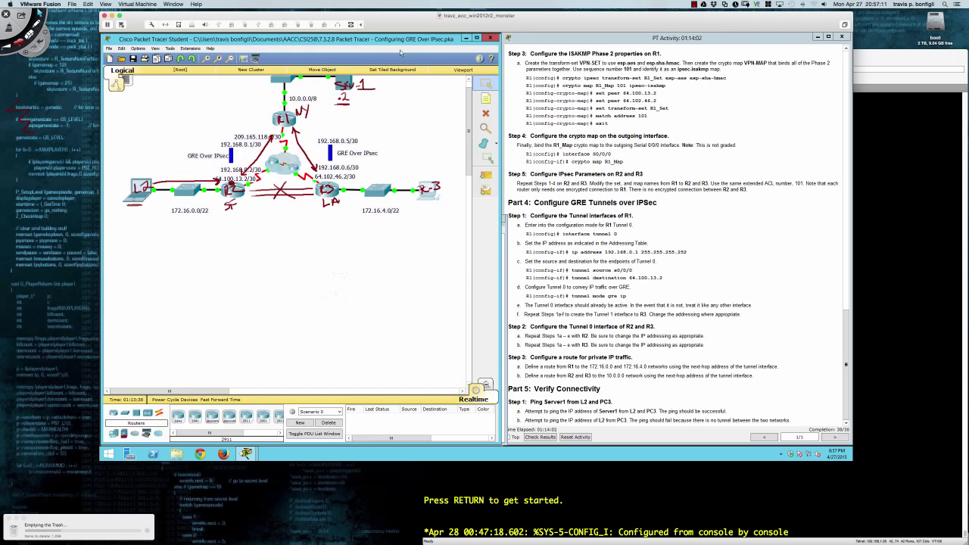
click(695, 6)
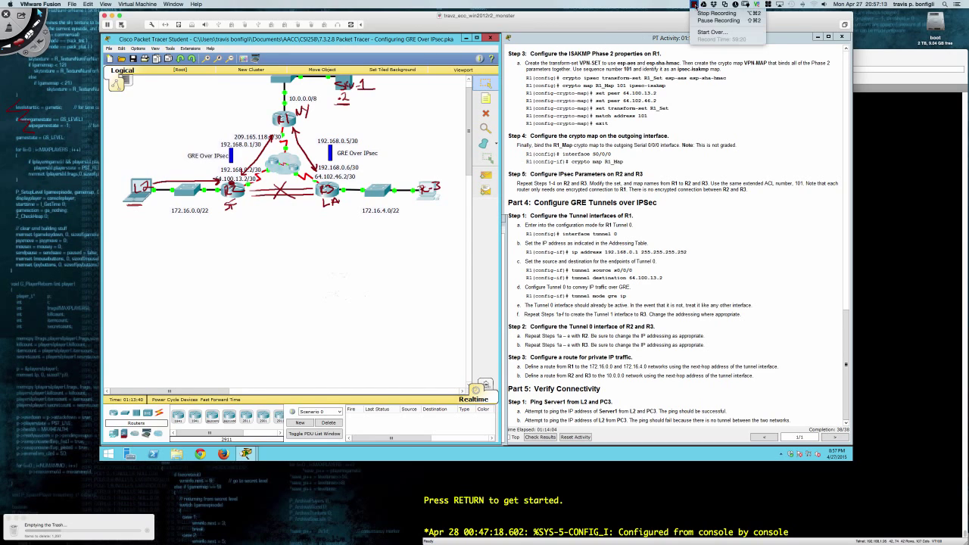